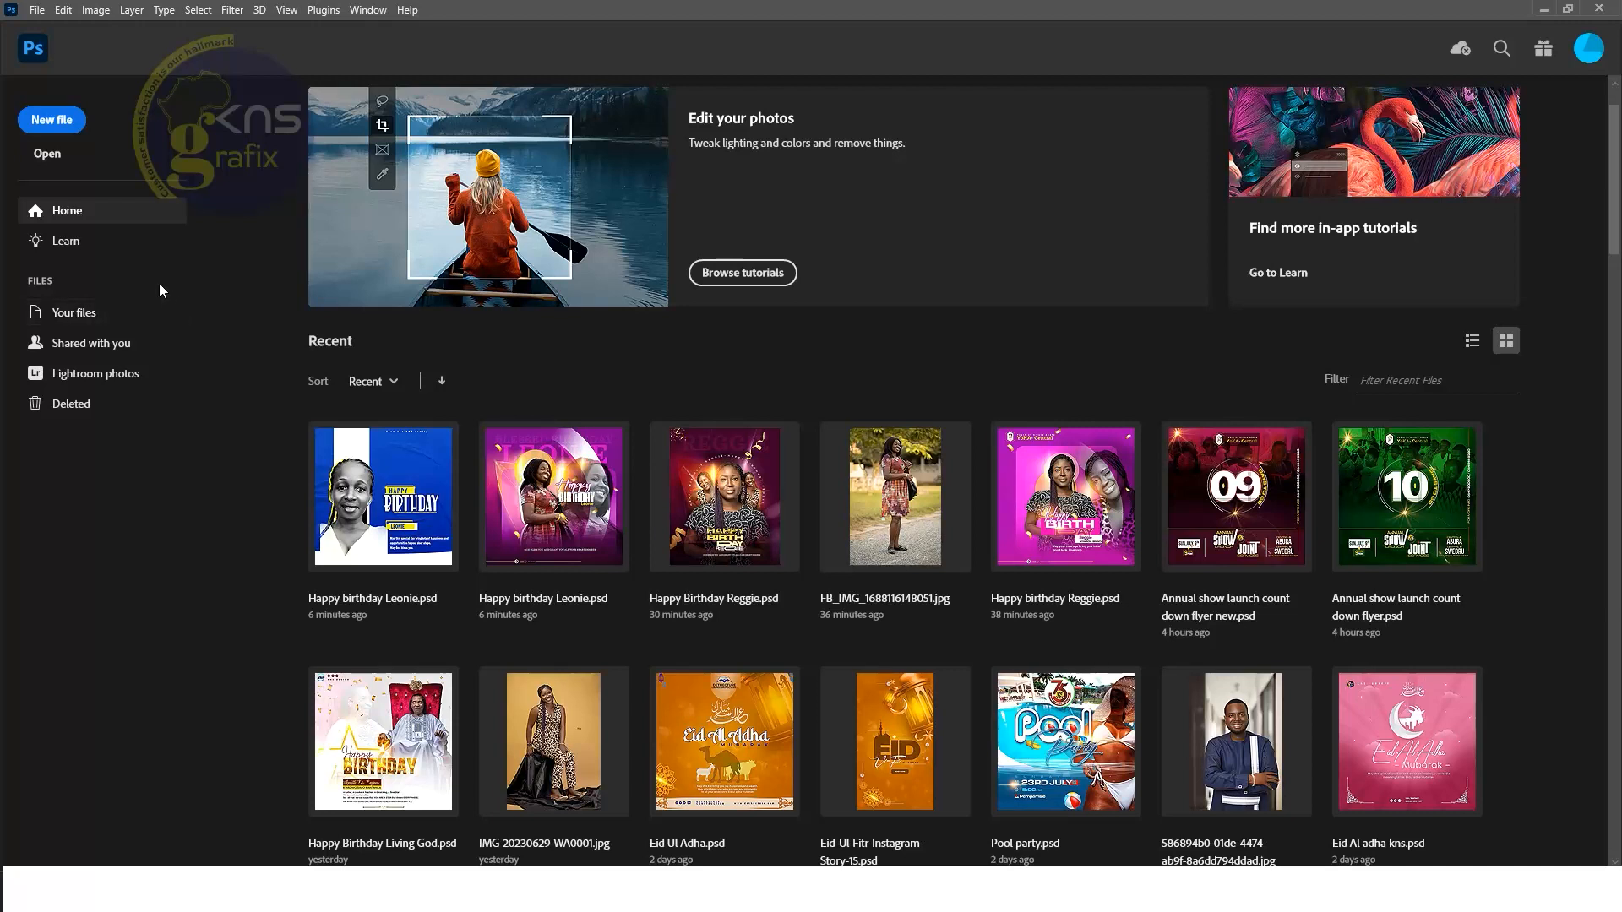
Open the EDIT (8) image from the "how to remove background of an image" folder under Work > Tutorials.
click(47, 154)
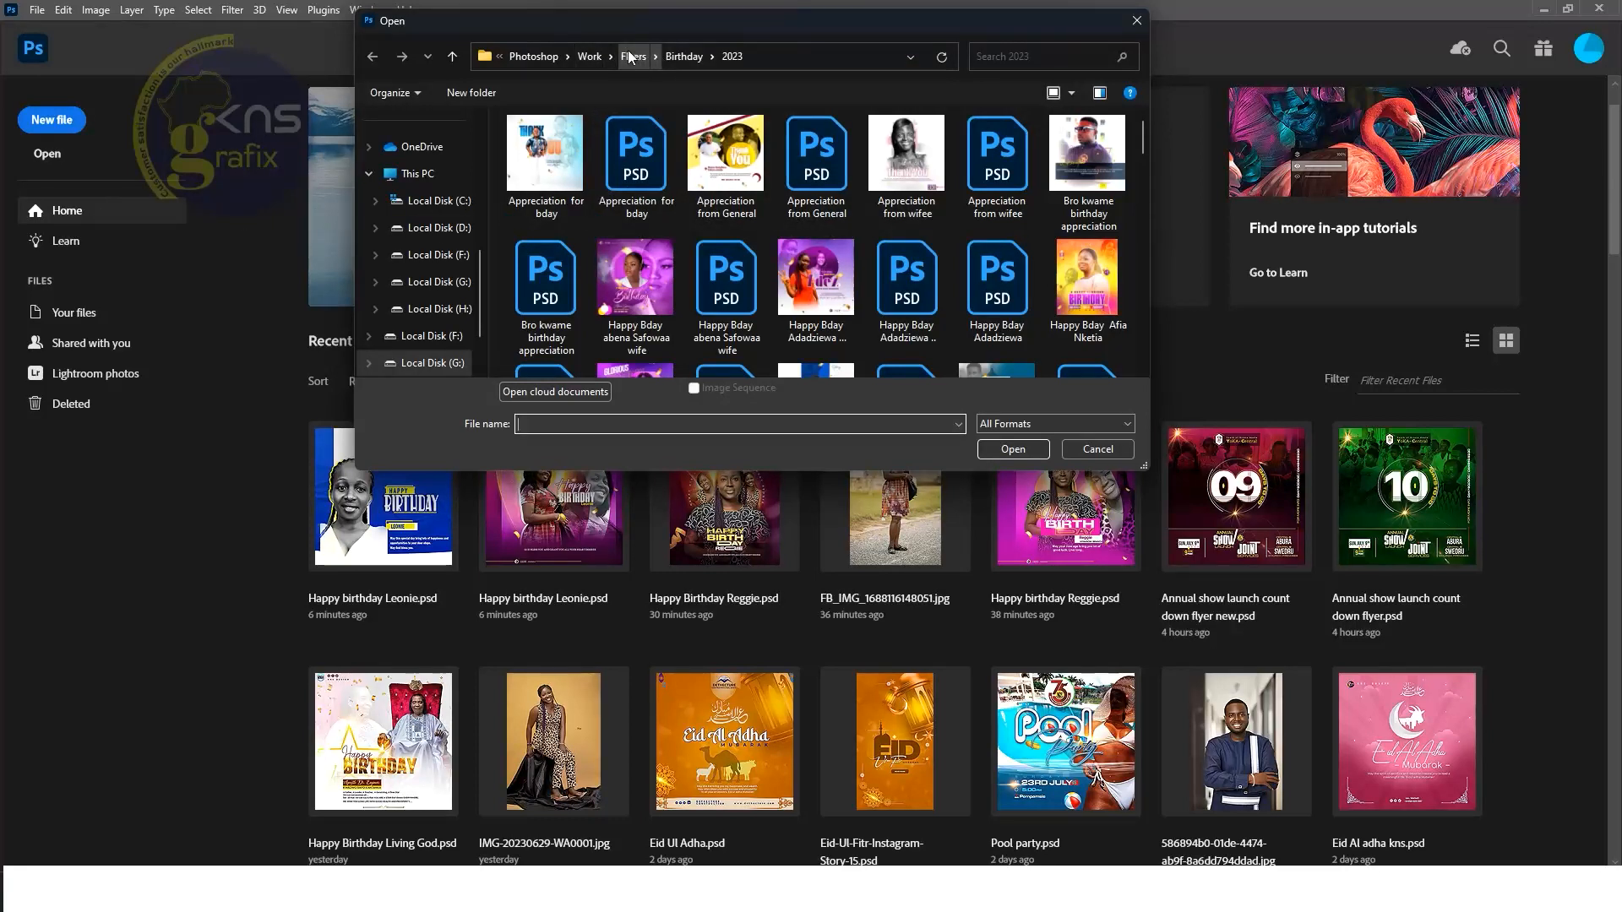
click(596, 57)
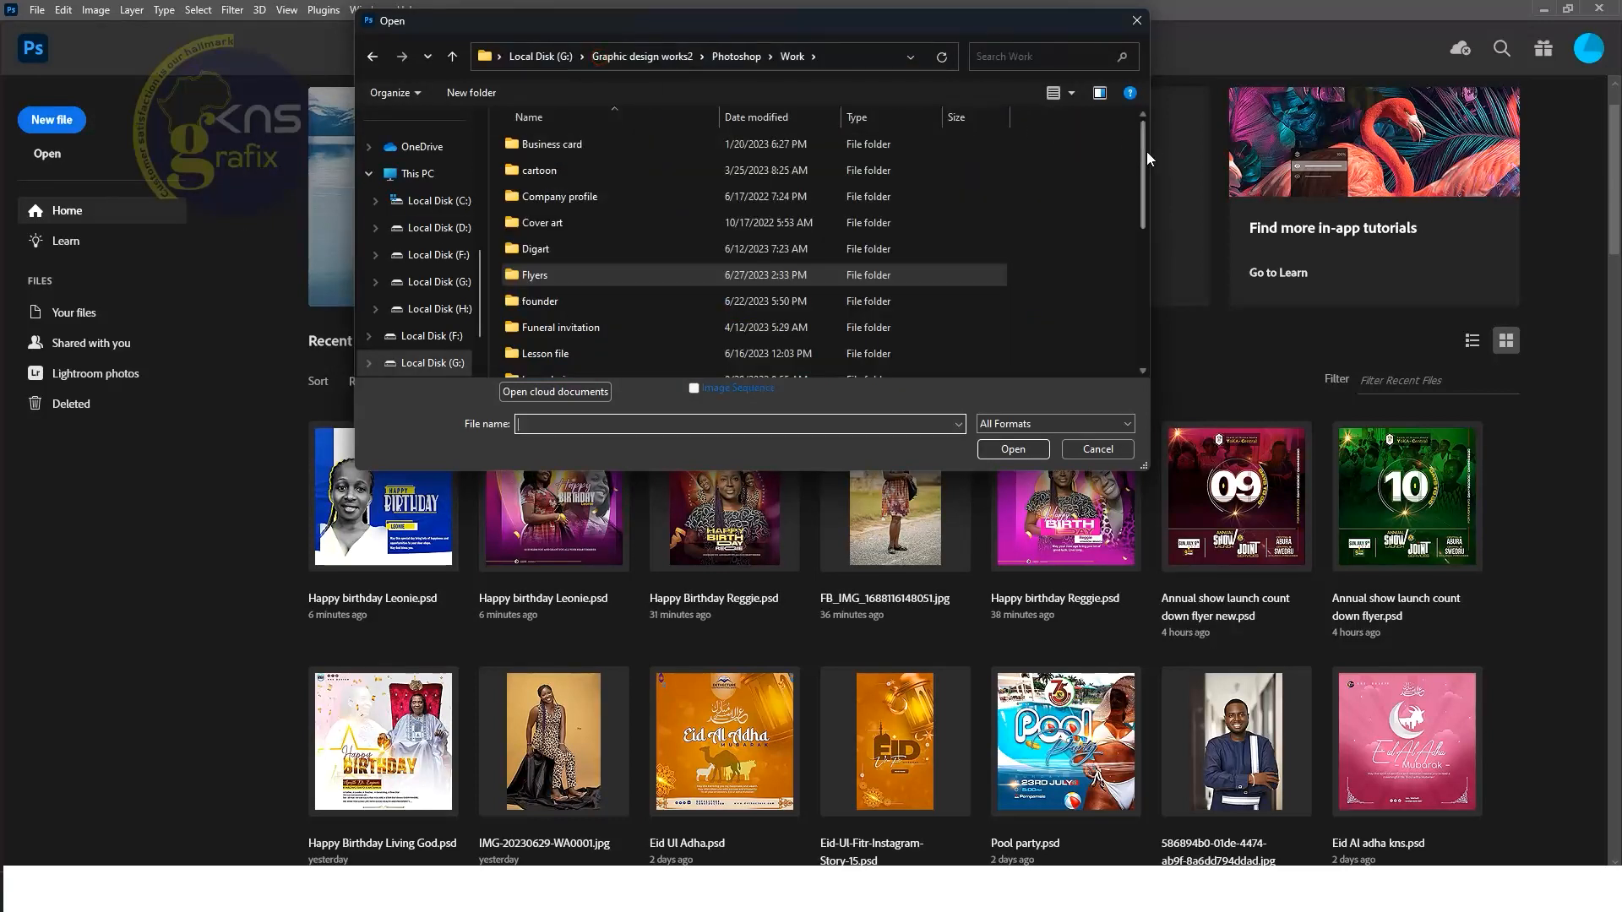
drag(1147, 150, 1116, 266)
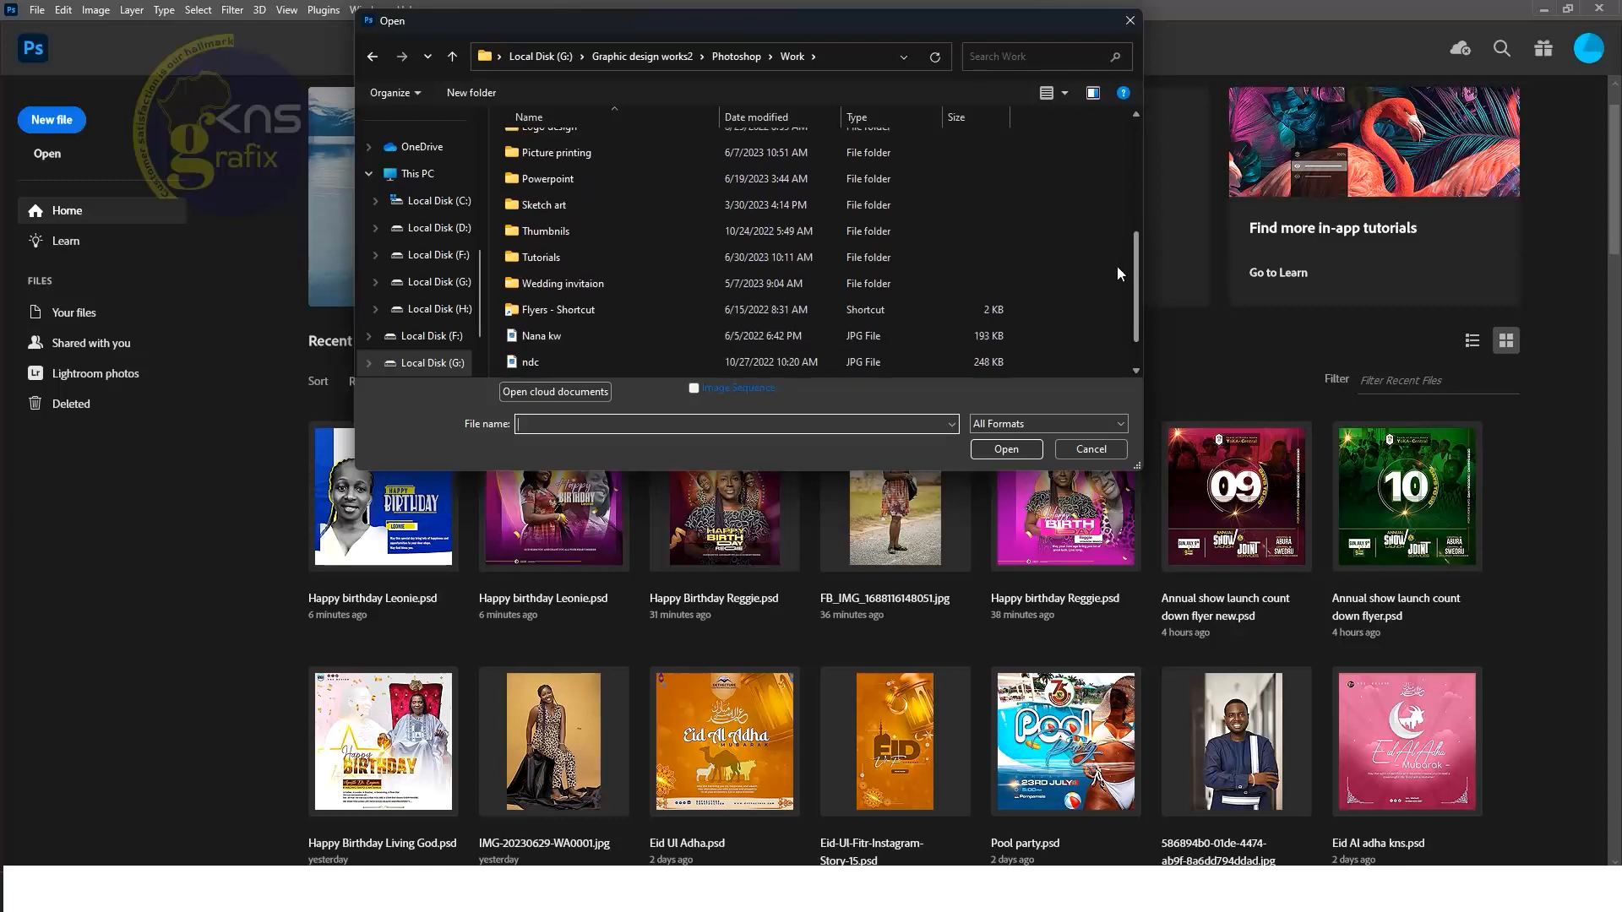
double_click(580, 269)
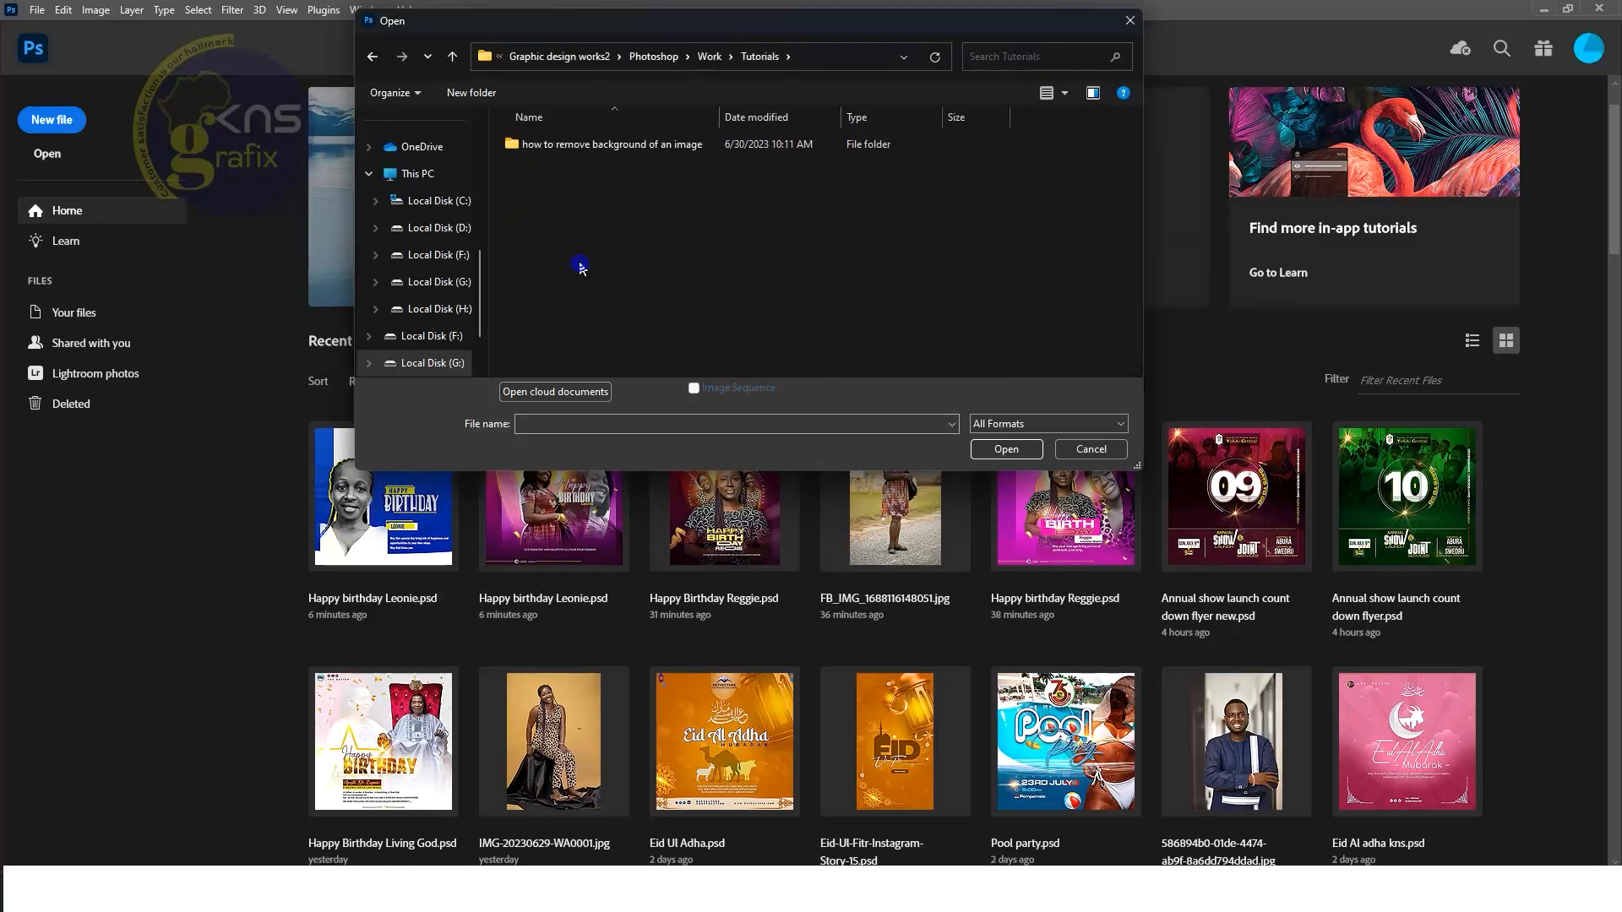
click(607, 149)
double_click(606, 149)
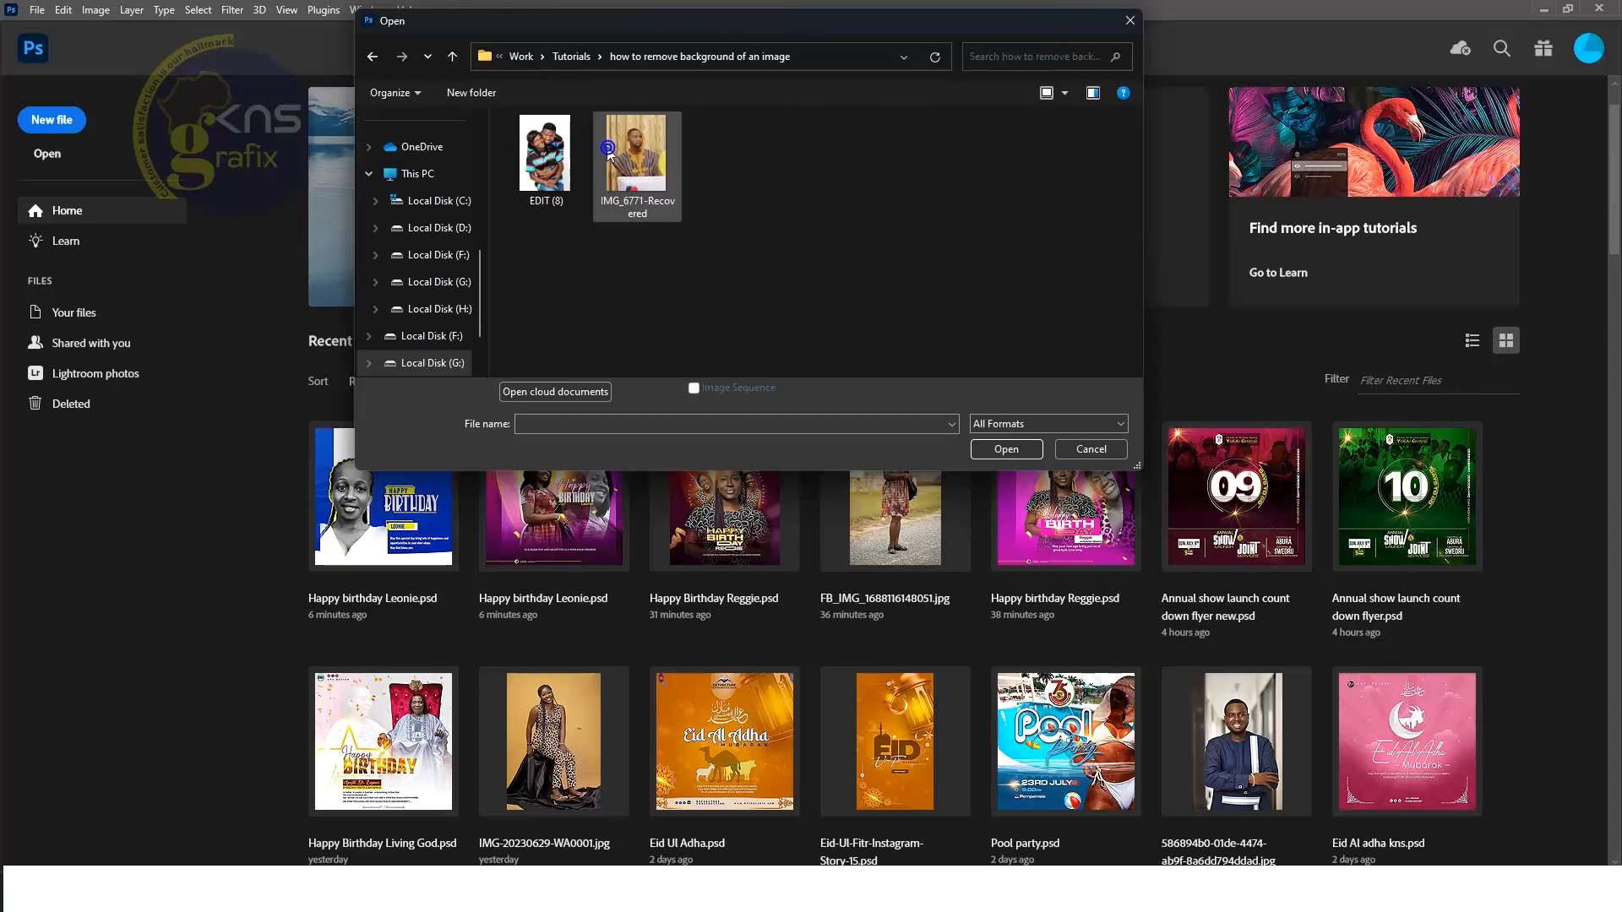
click(554, 172)
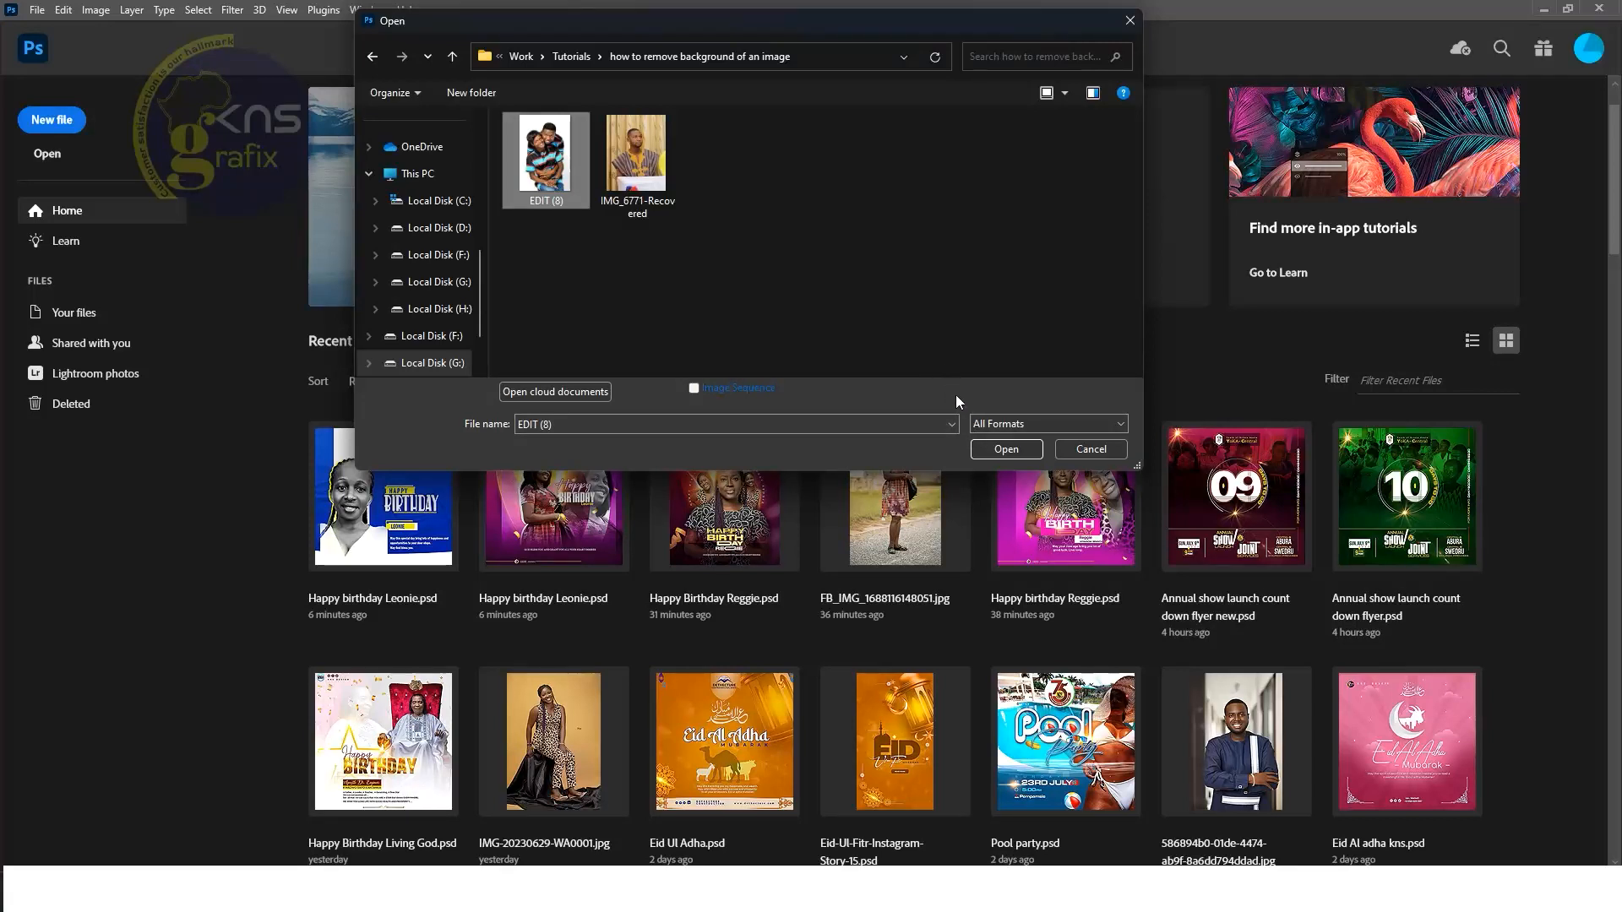
click(1008, 449)
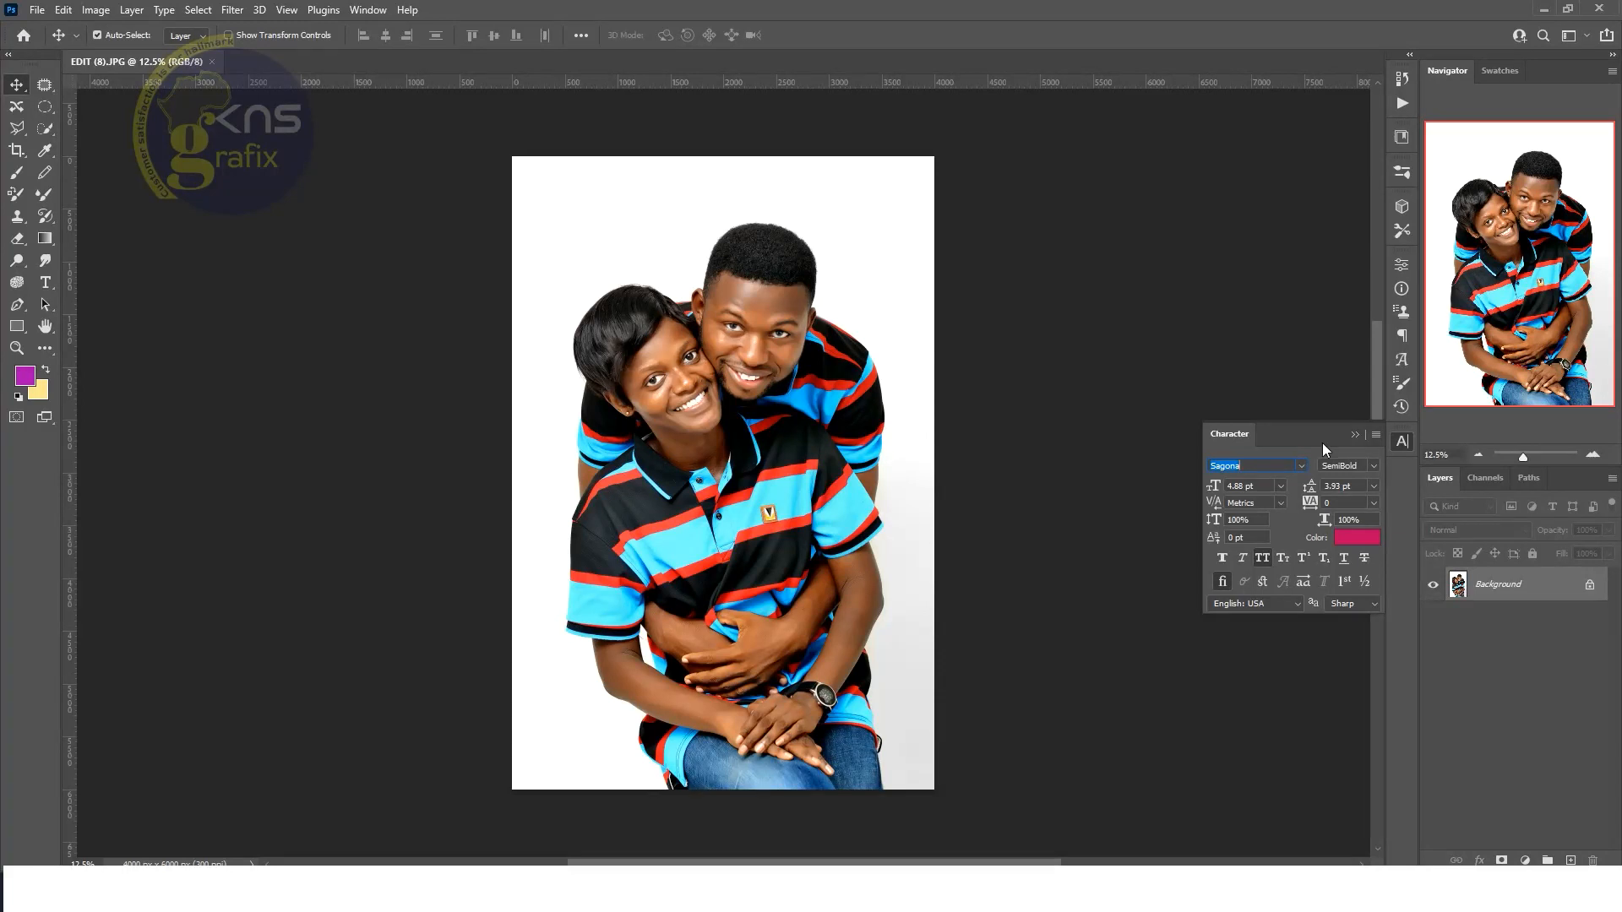
Collapse the floating Character panel to clear the workspace around the image.
click(1353, 437)
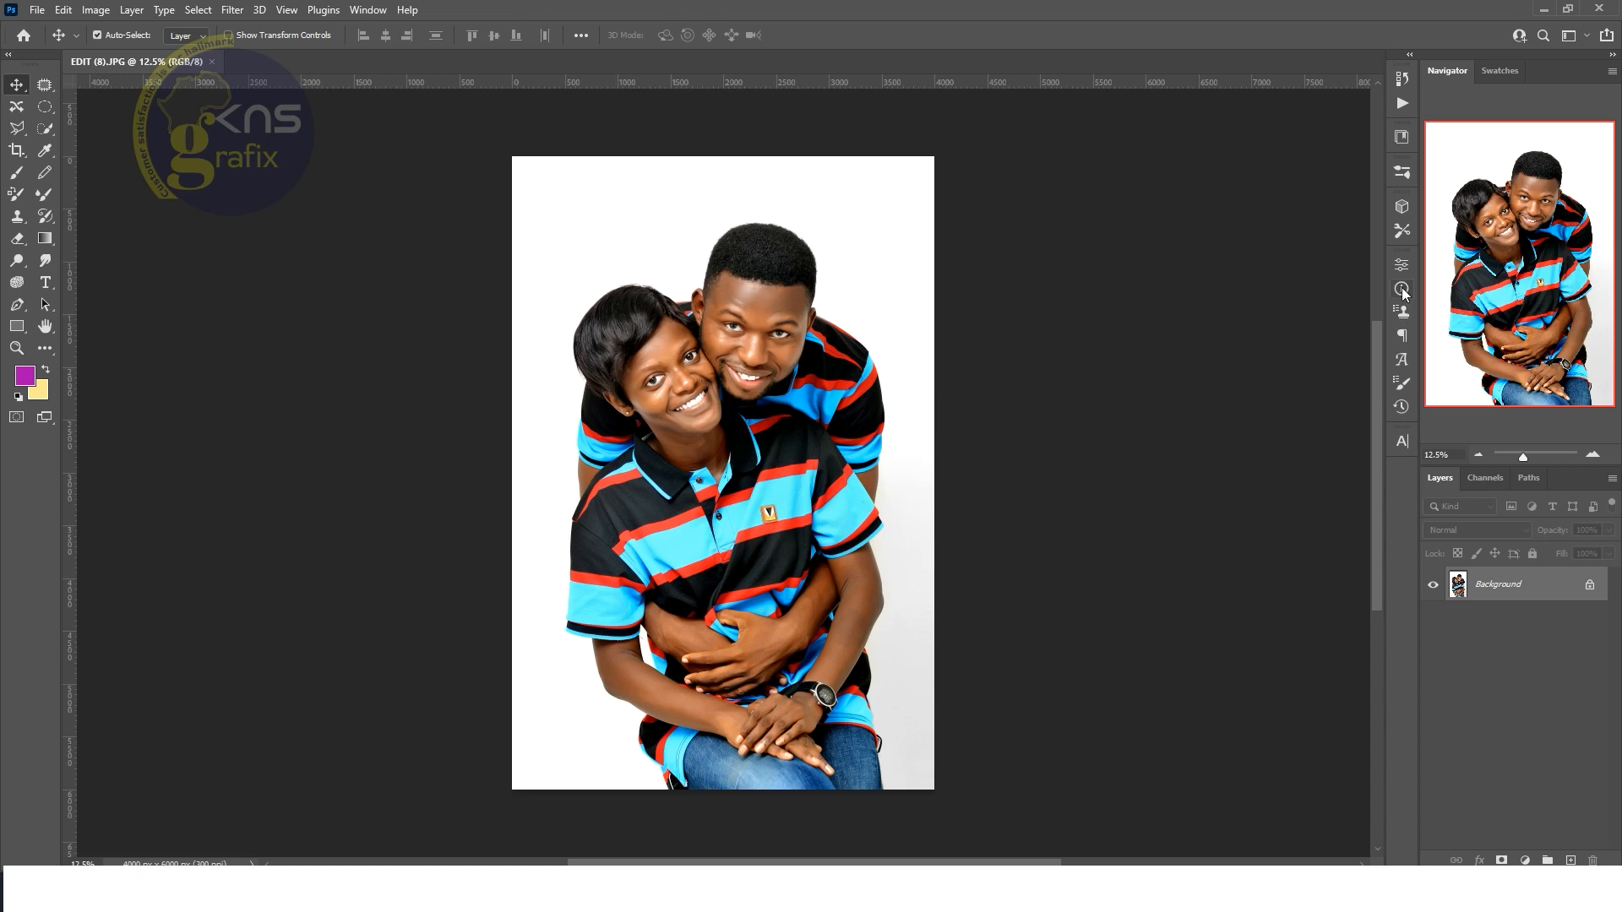
mouse_move(1379, 354)
mouse_down()
mouse_move(1380, 334)
mouse_move(1377, 363)
mouse_move(1370, 352)
mouse_up()
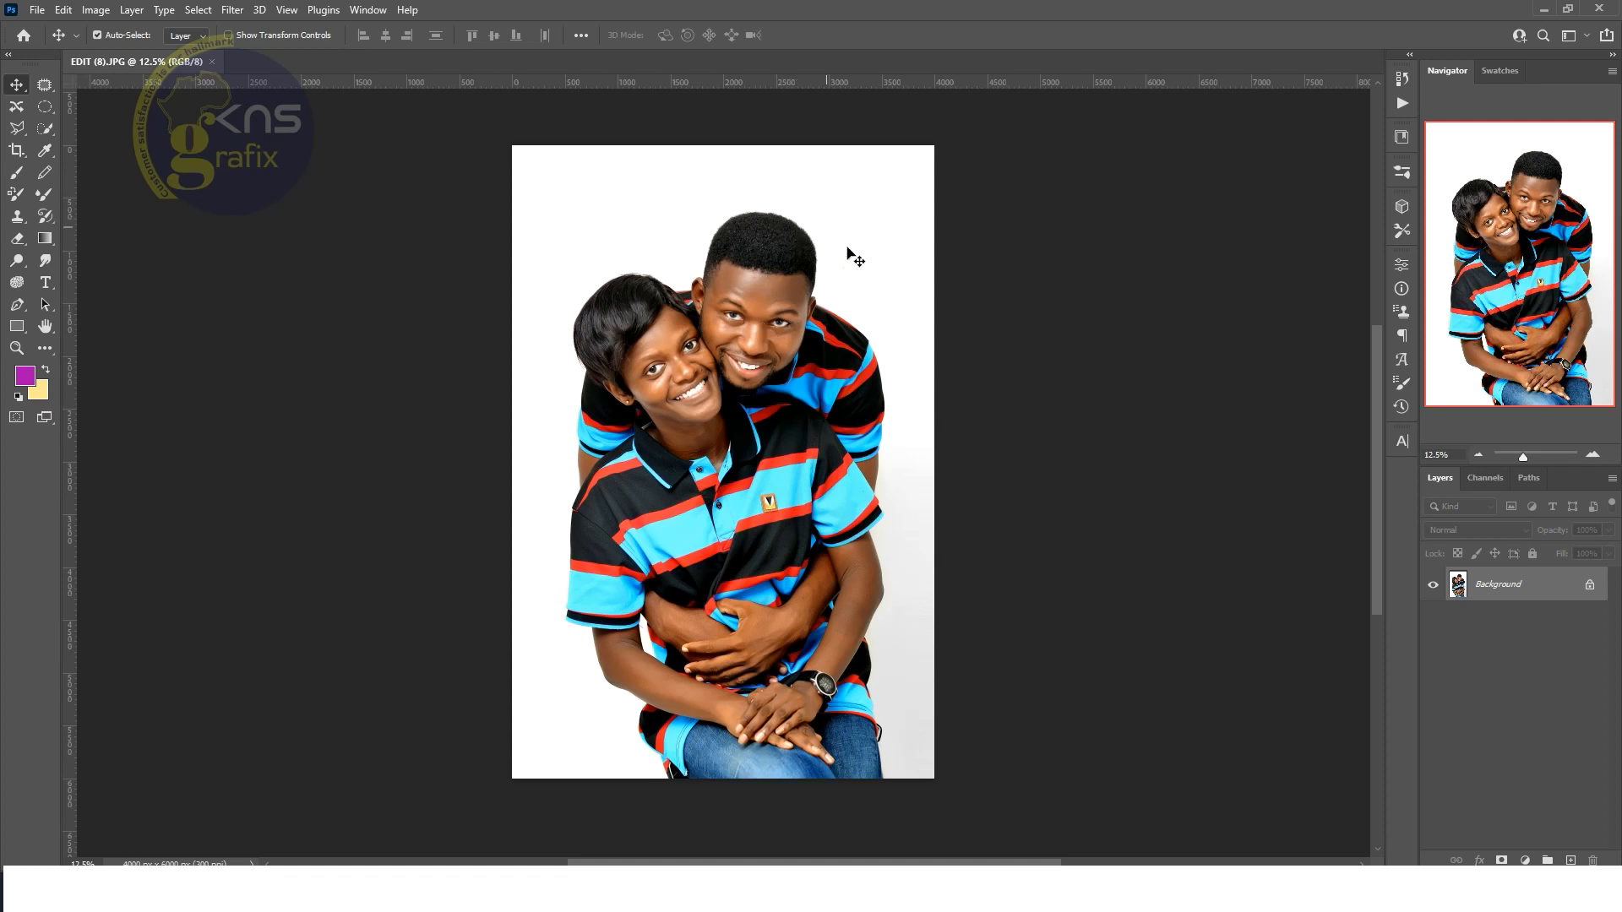
drag(755, 340, 756, 344)
click(980, 375)
Select the white background around the couple with the Magic Wand tool.
click(53, 130)
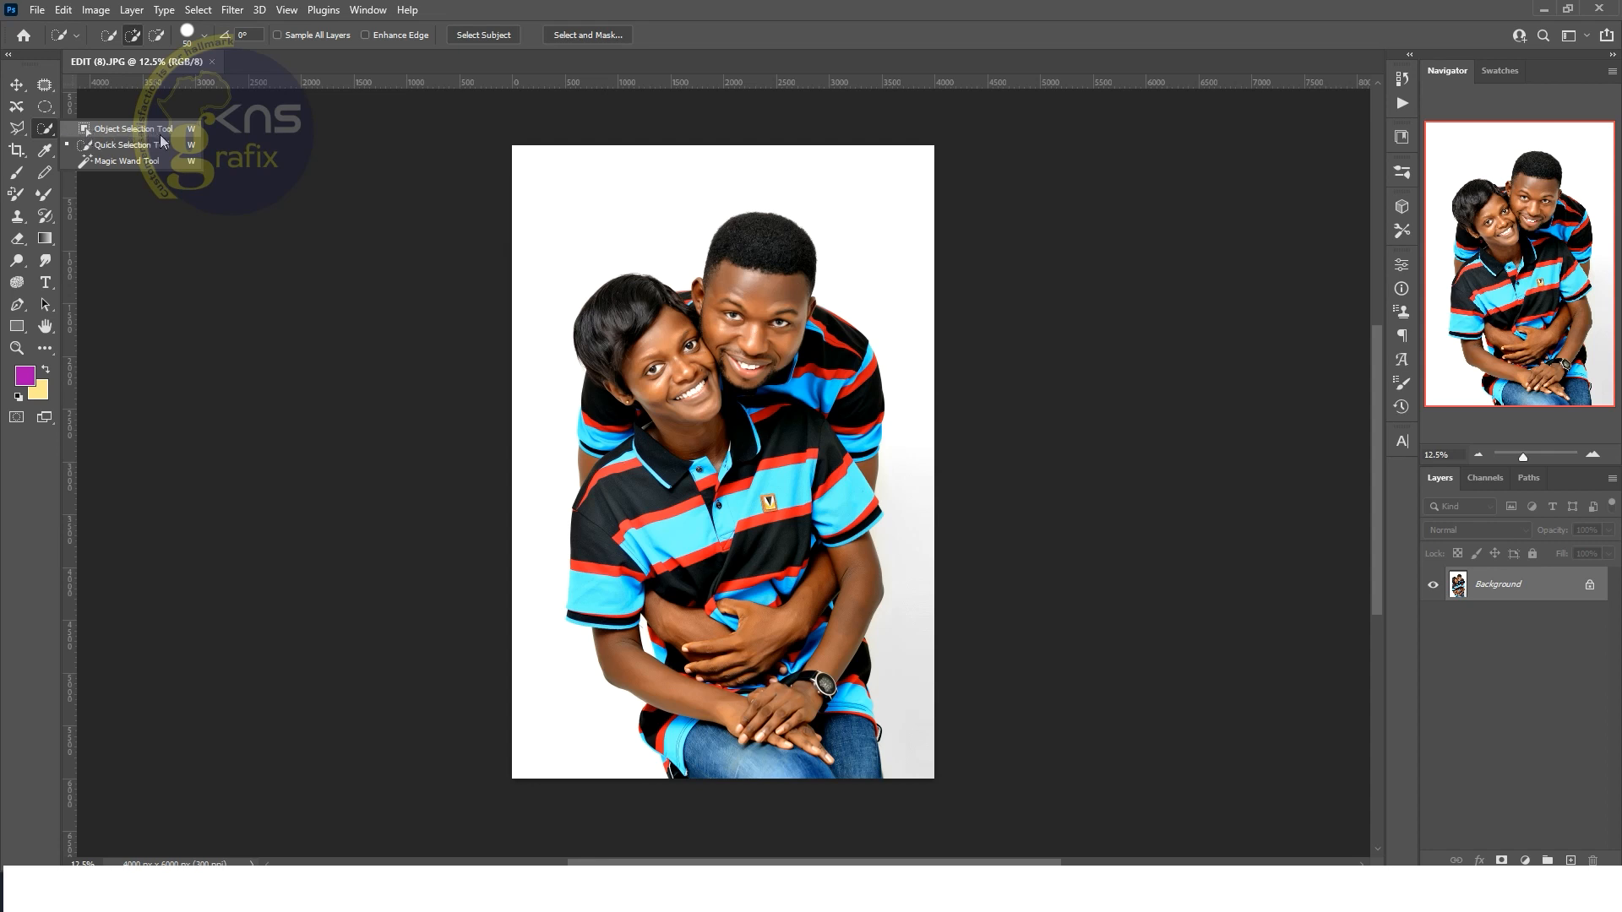
click(135, 160)
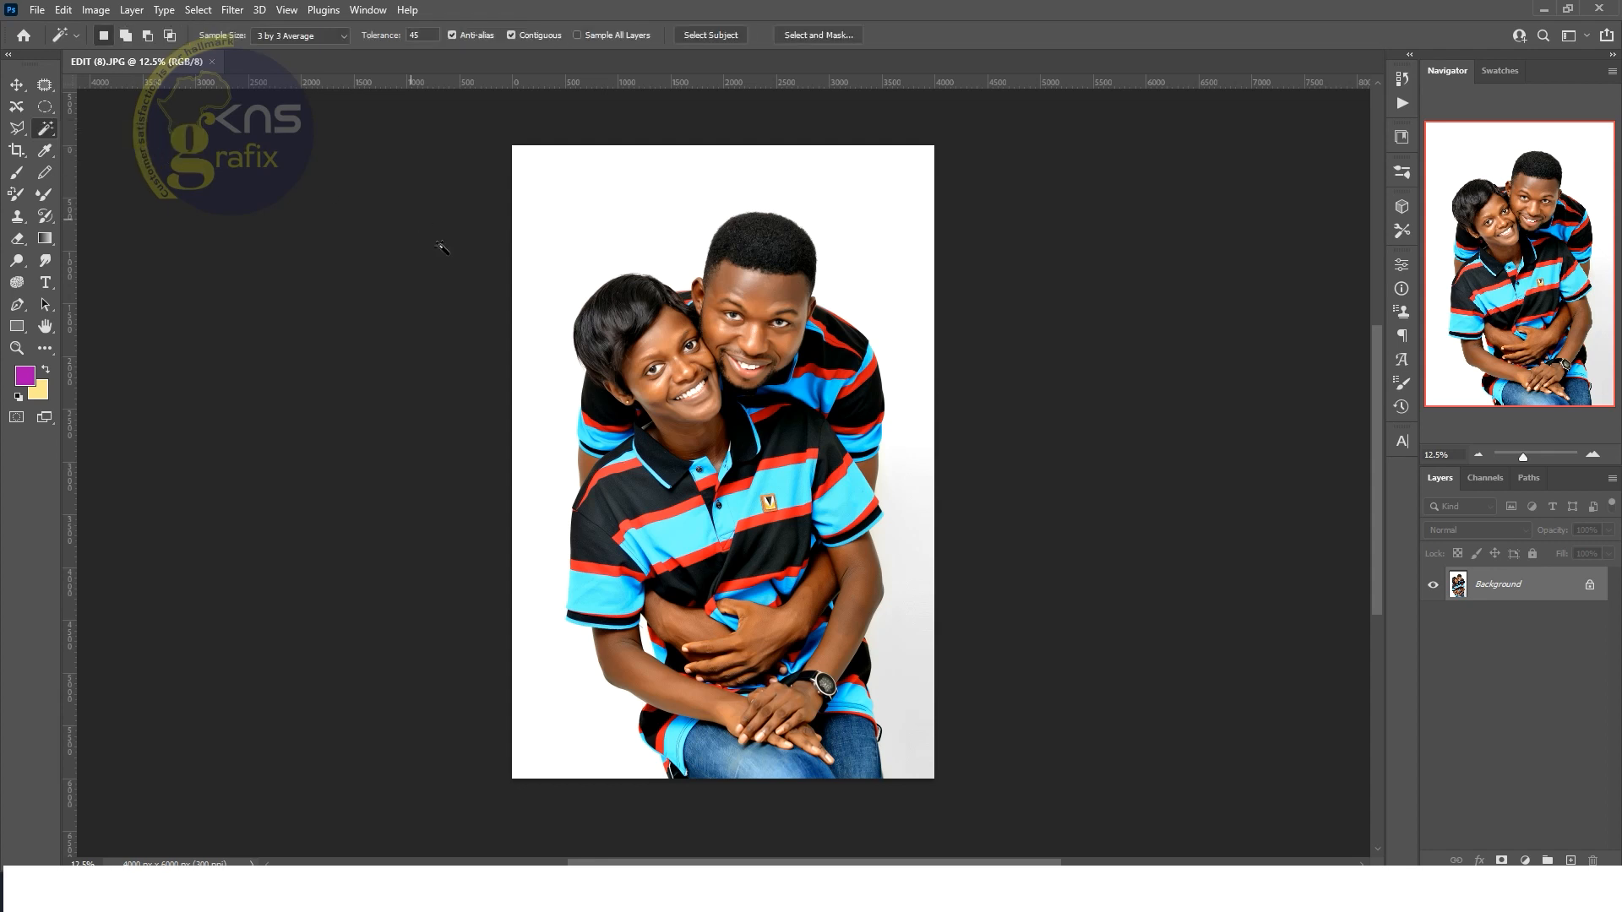
right_click(54, 132)
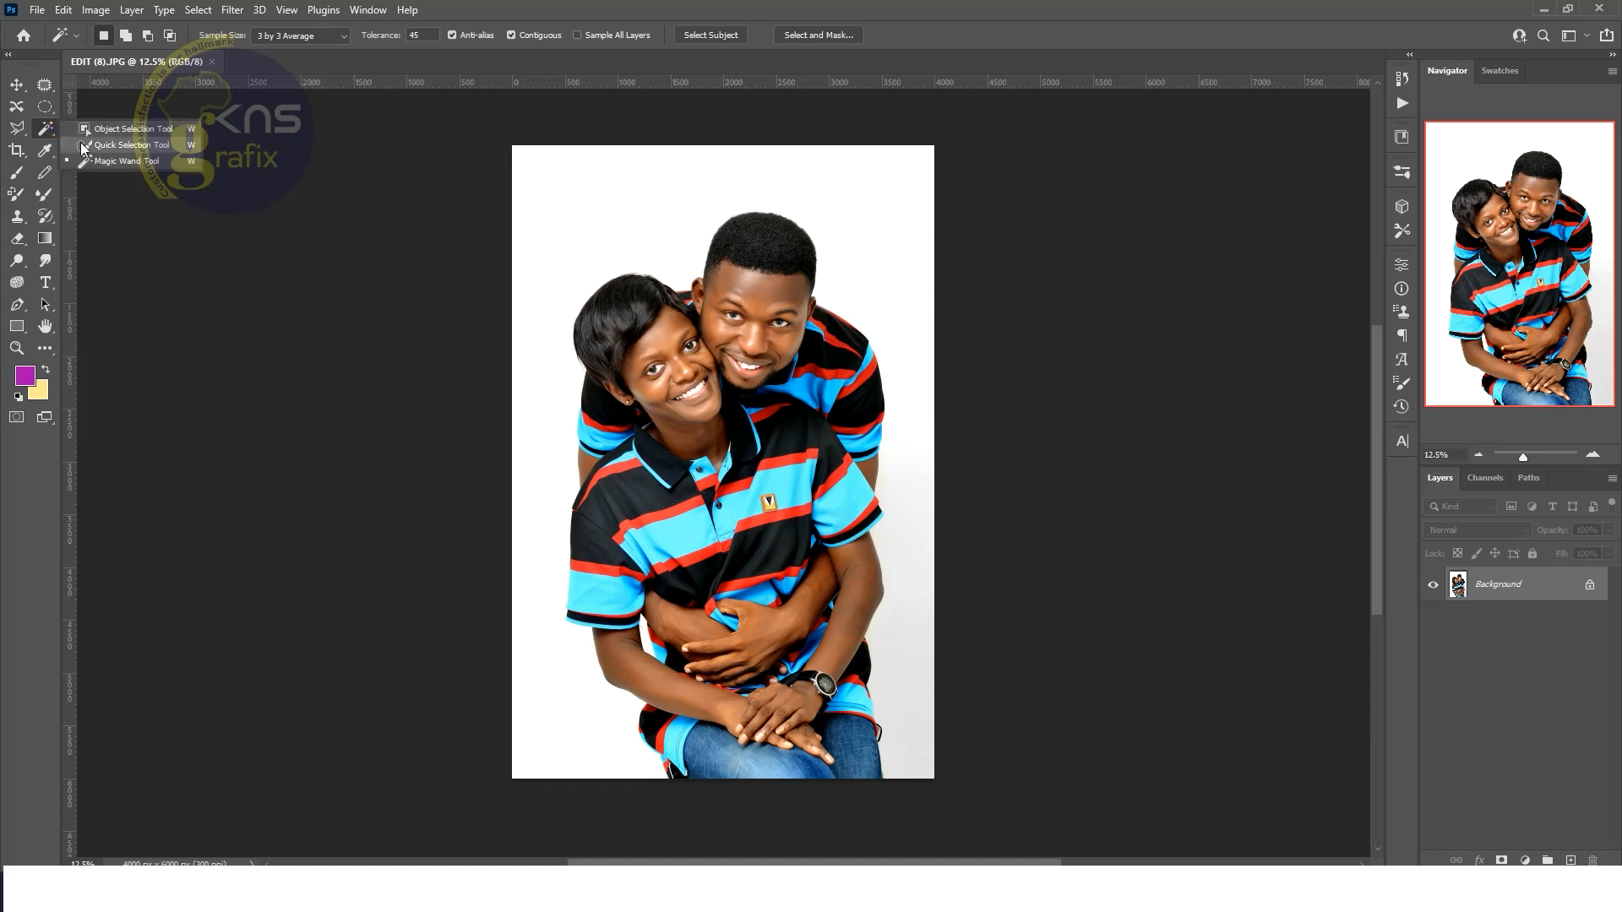
click(100, 163)
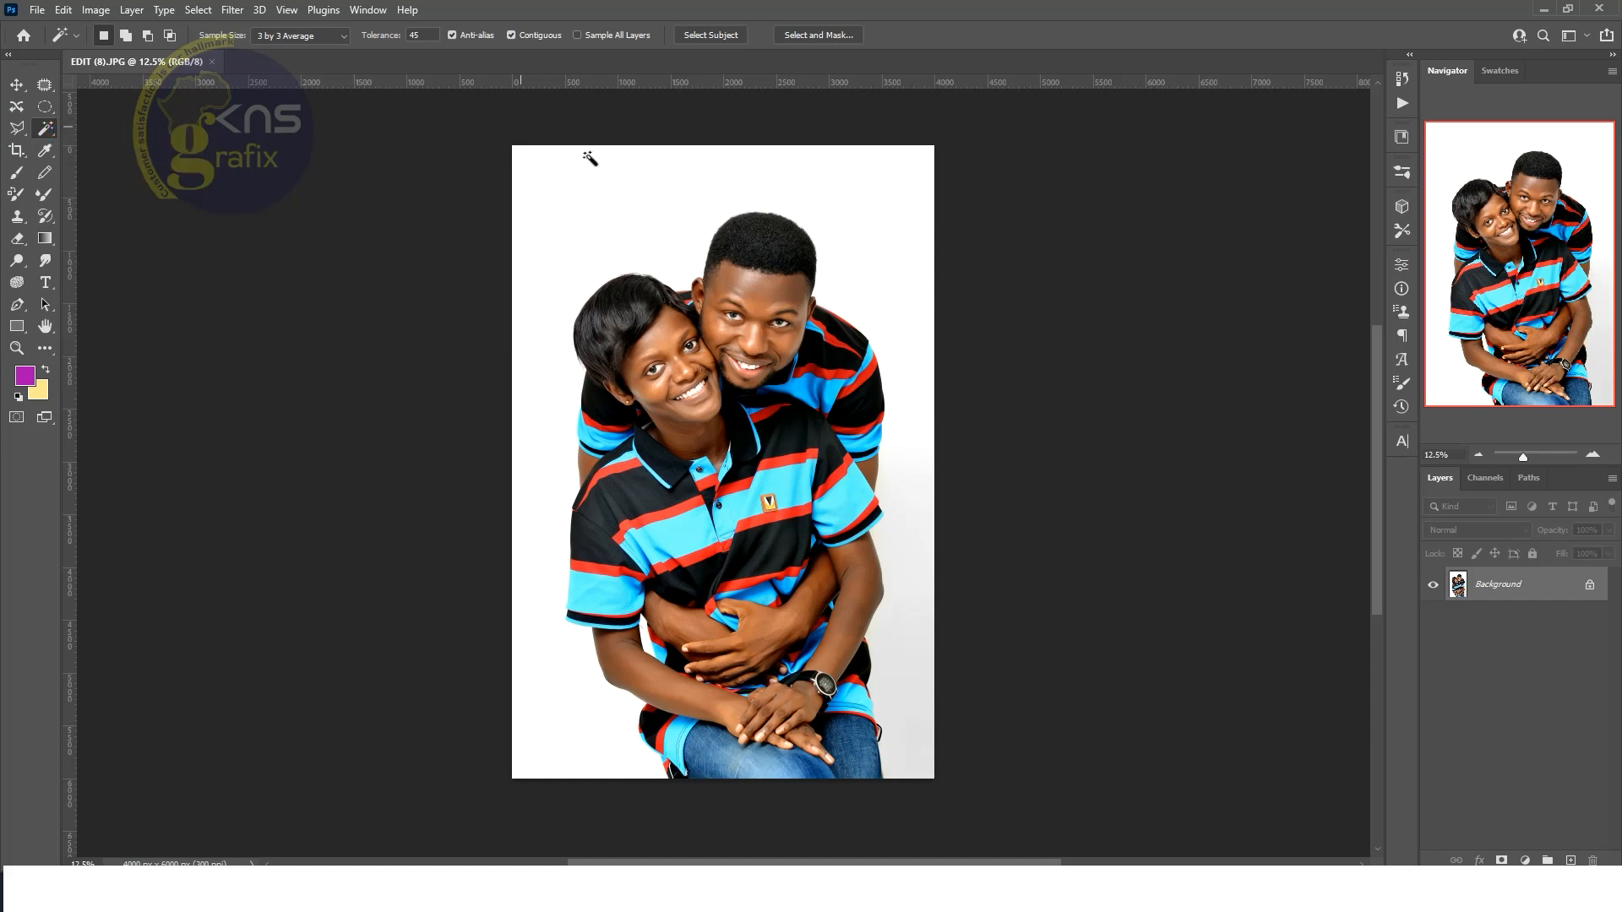
click(654, 205)
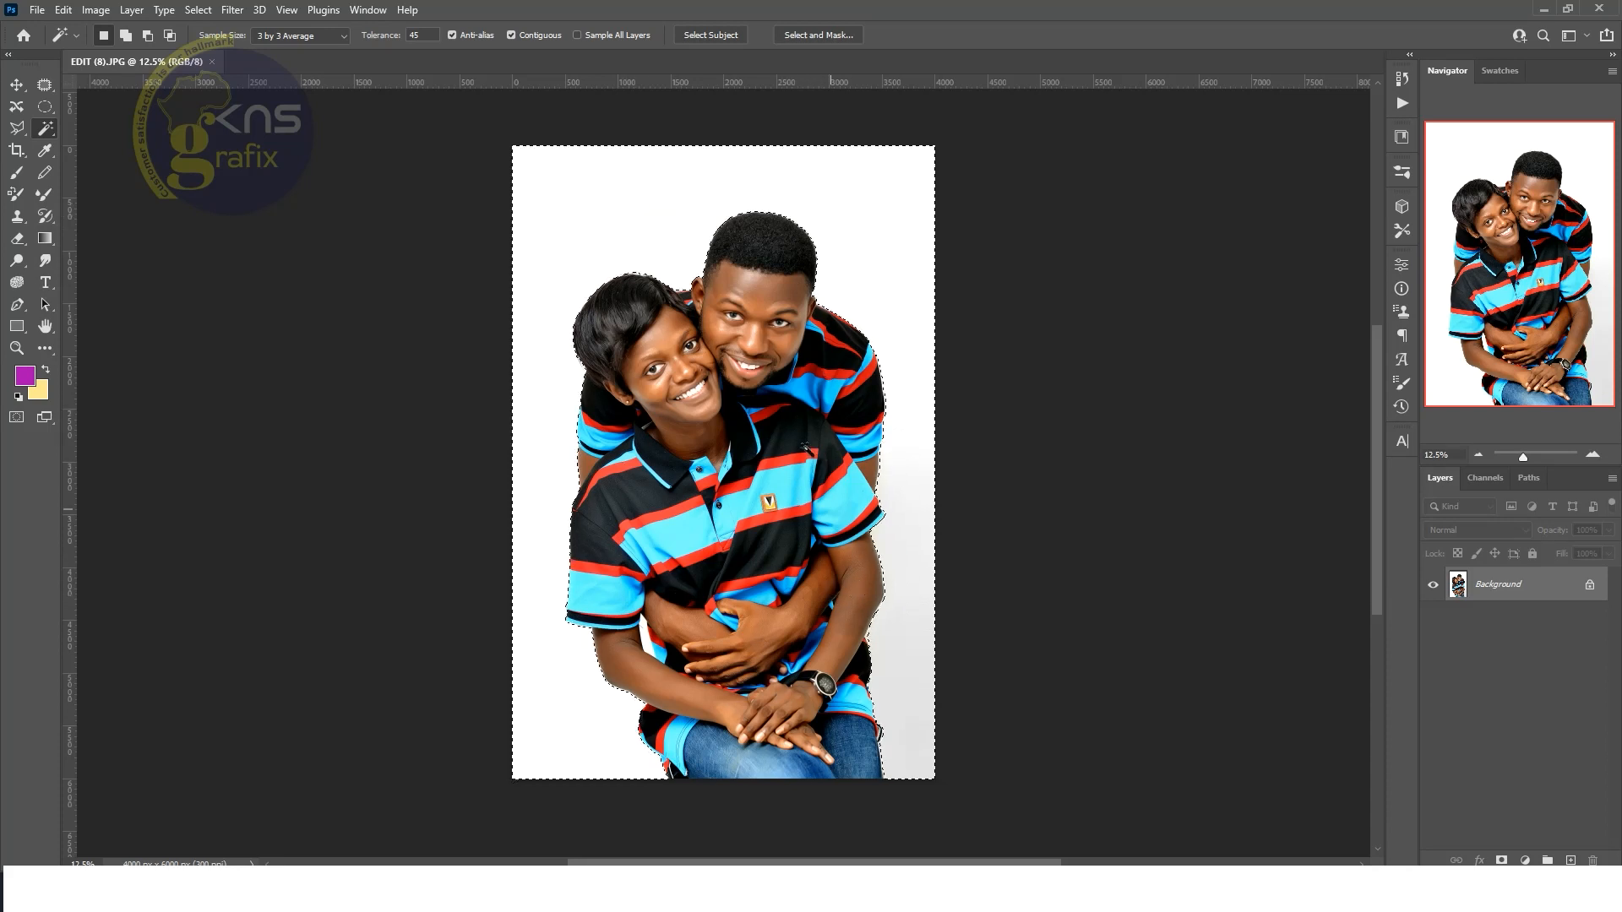
Add the small white gap between the woman's bent arm and her shirt to the background selection.
mouse_move(1533, 451)
mouse_down()
mouse_move(1554, 453)
mouse_move(1526, 455)
mouse_up()
mouse_move(1530, 318)
mouse_down()
mouse_move(1503, 268)
mouse_move(1521, 322)
mouse_up()
mouse_move(1526, 456)
mouse_down()
mouse_move(1546, 457)
mouse_move(1533, 462)
mouse_up()
drag(1530, 297, 1511, 412)
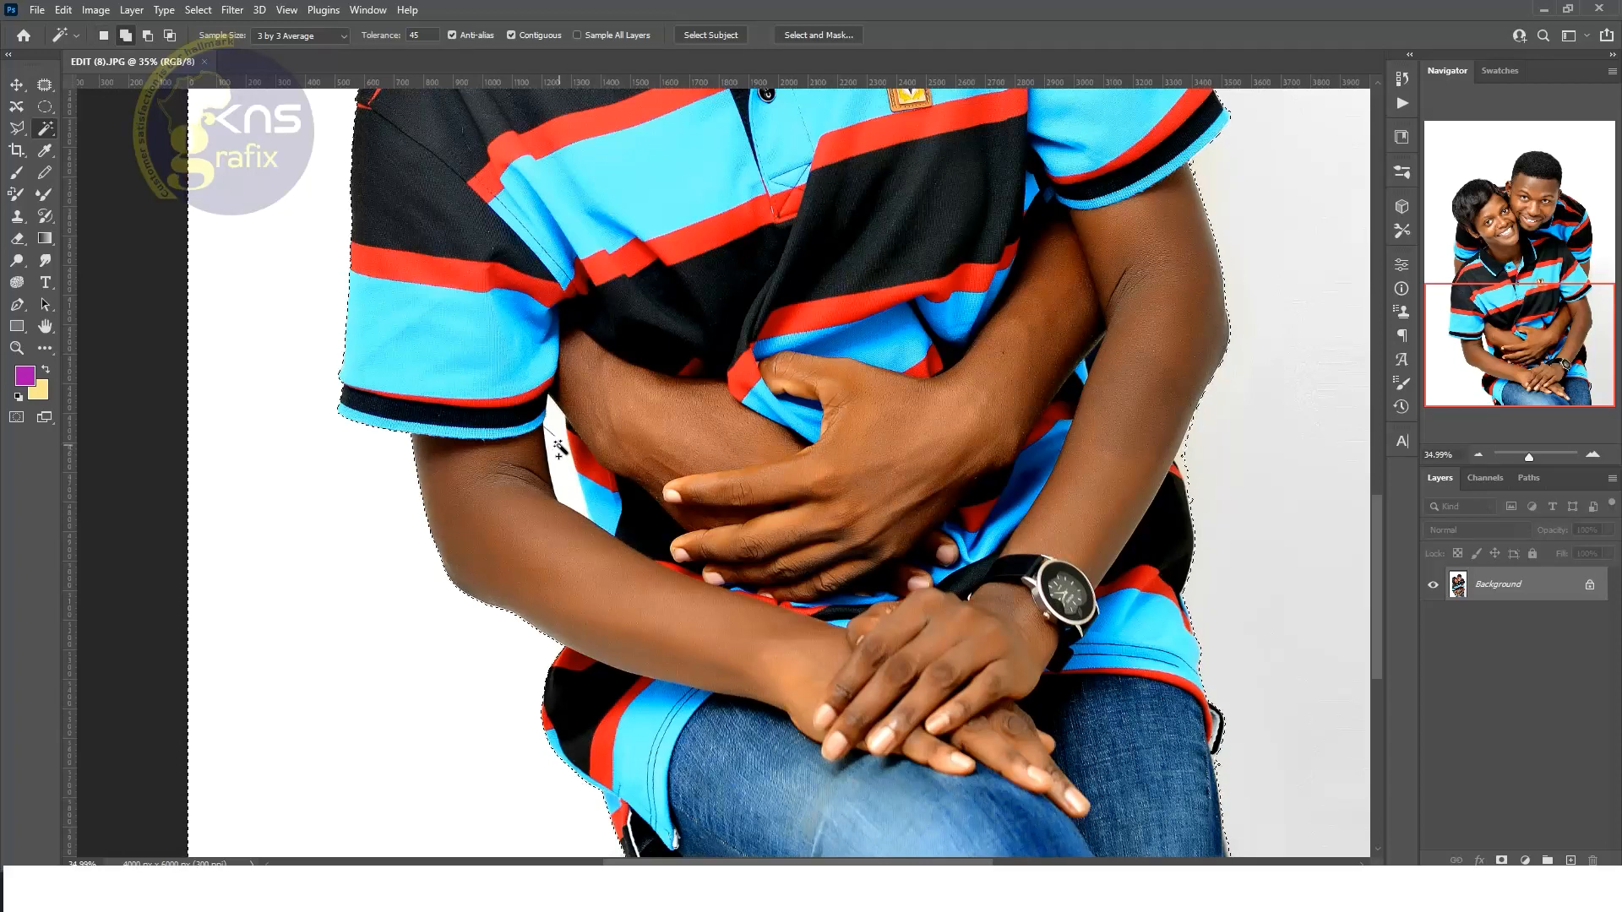
shift+click(561, 445)
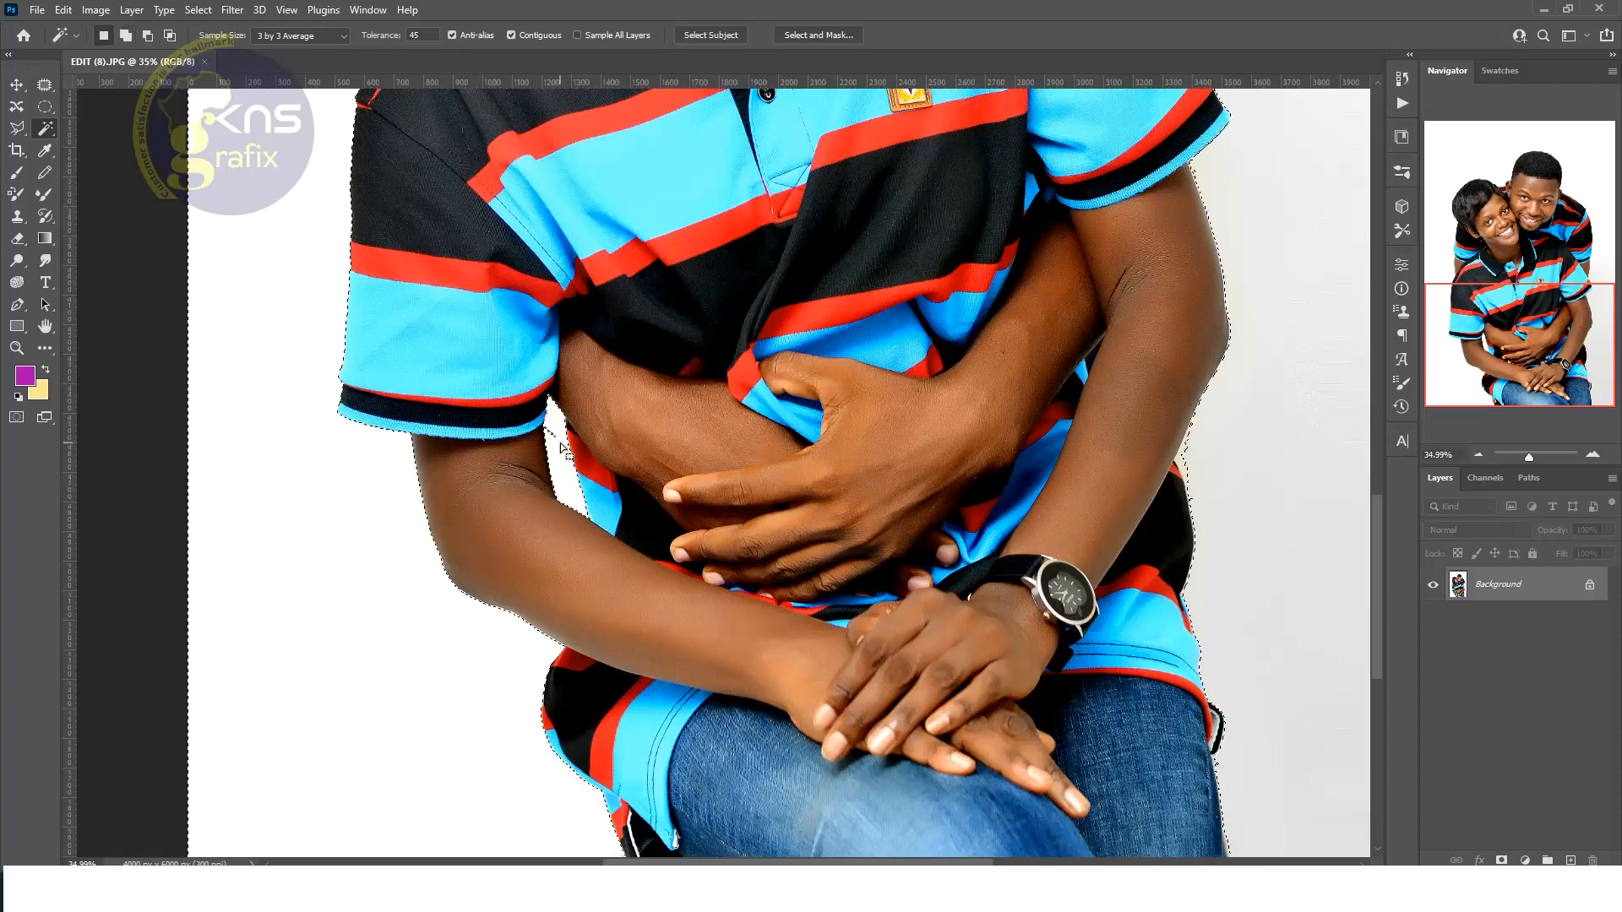
shift+click(558, 437)
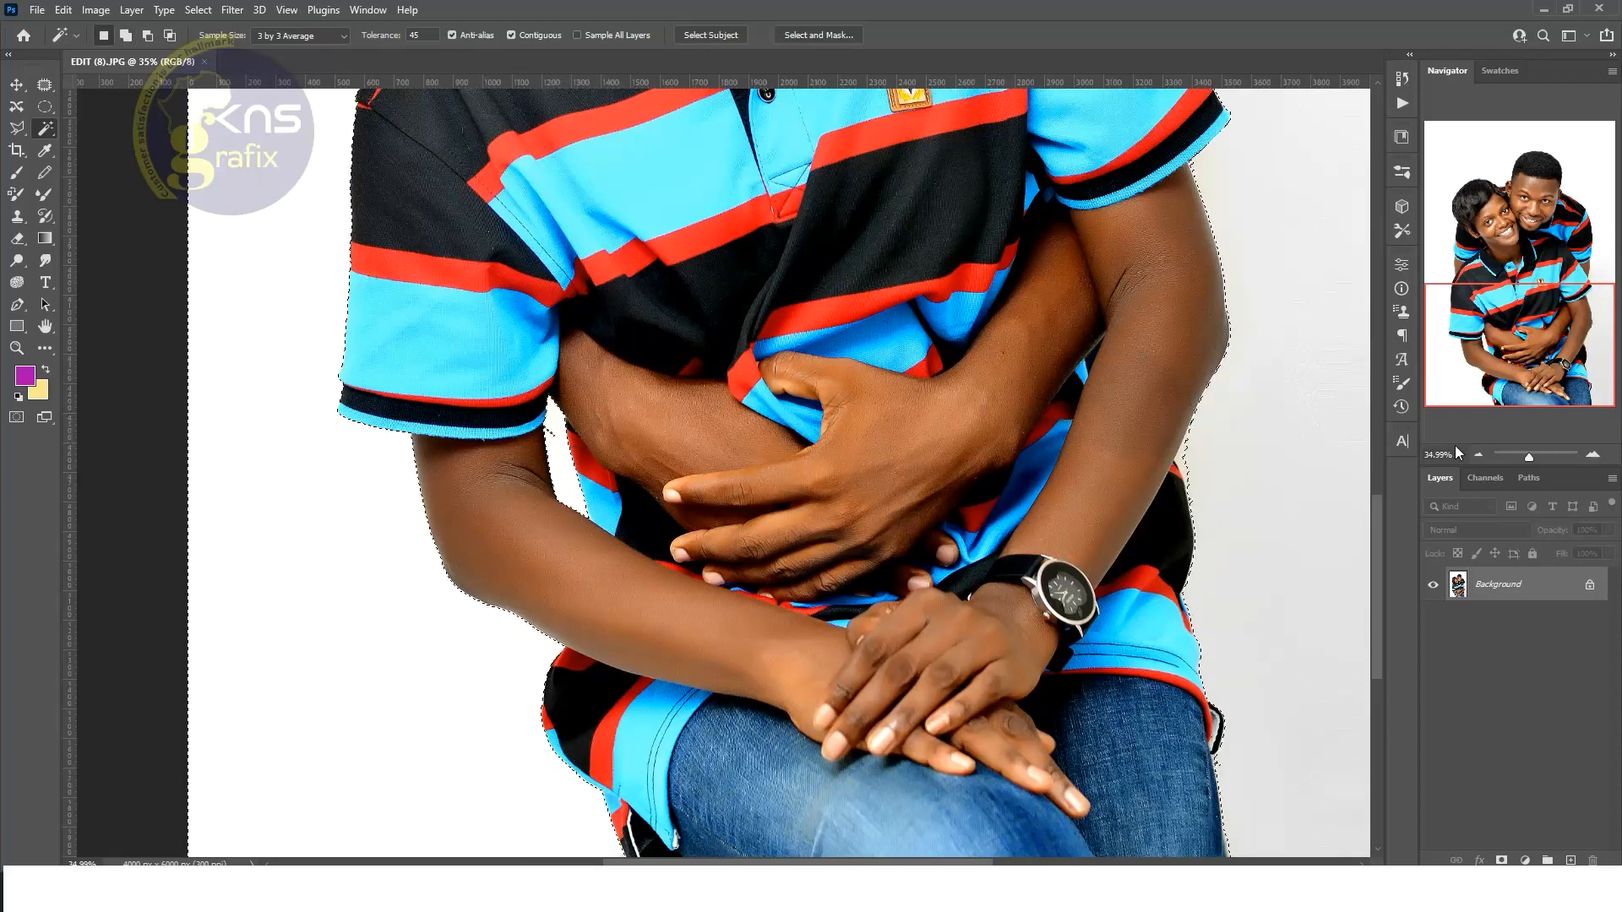
Open Select and Mask for the background selection and set Radius to 1 px and Smooth to 6.
drag(1529, 455, 1561, 316)
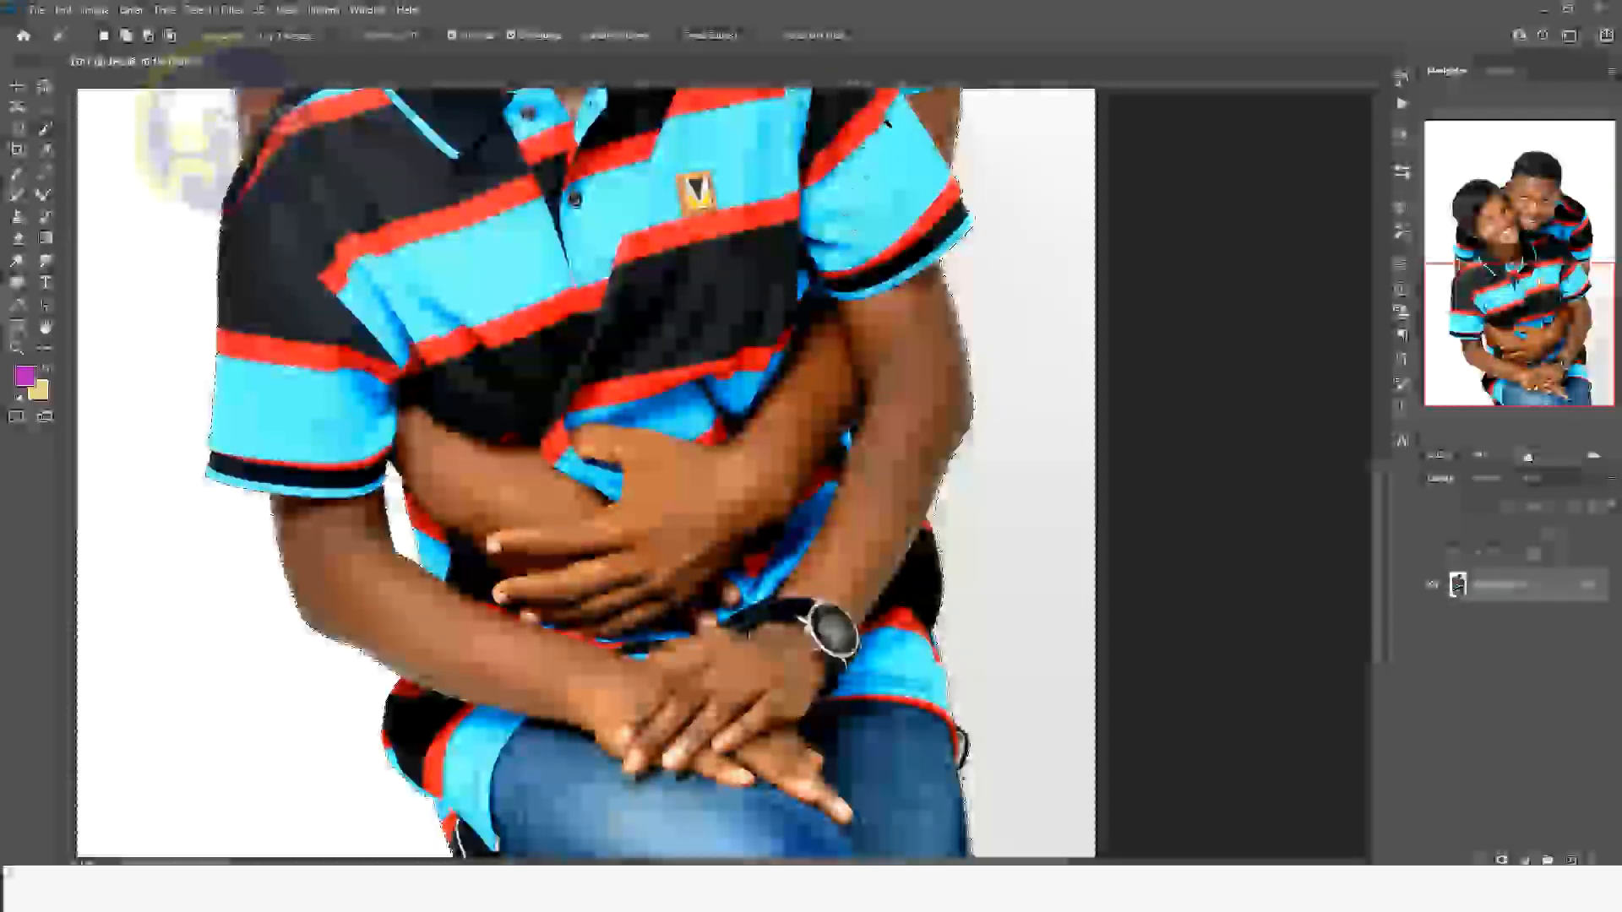
drag(1506, 305, 1471, 184)
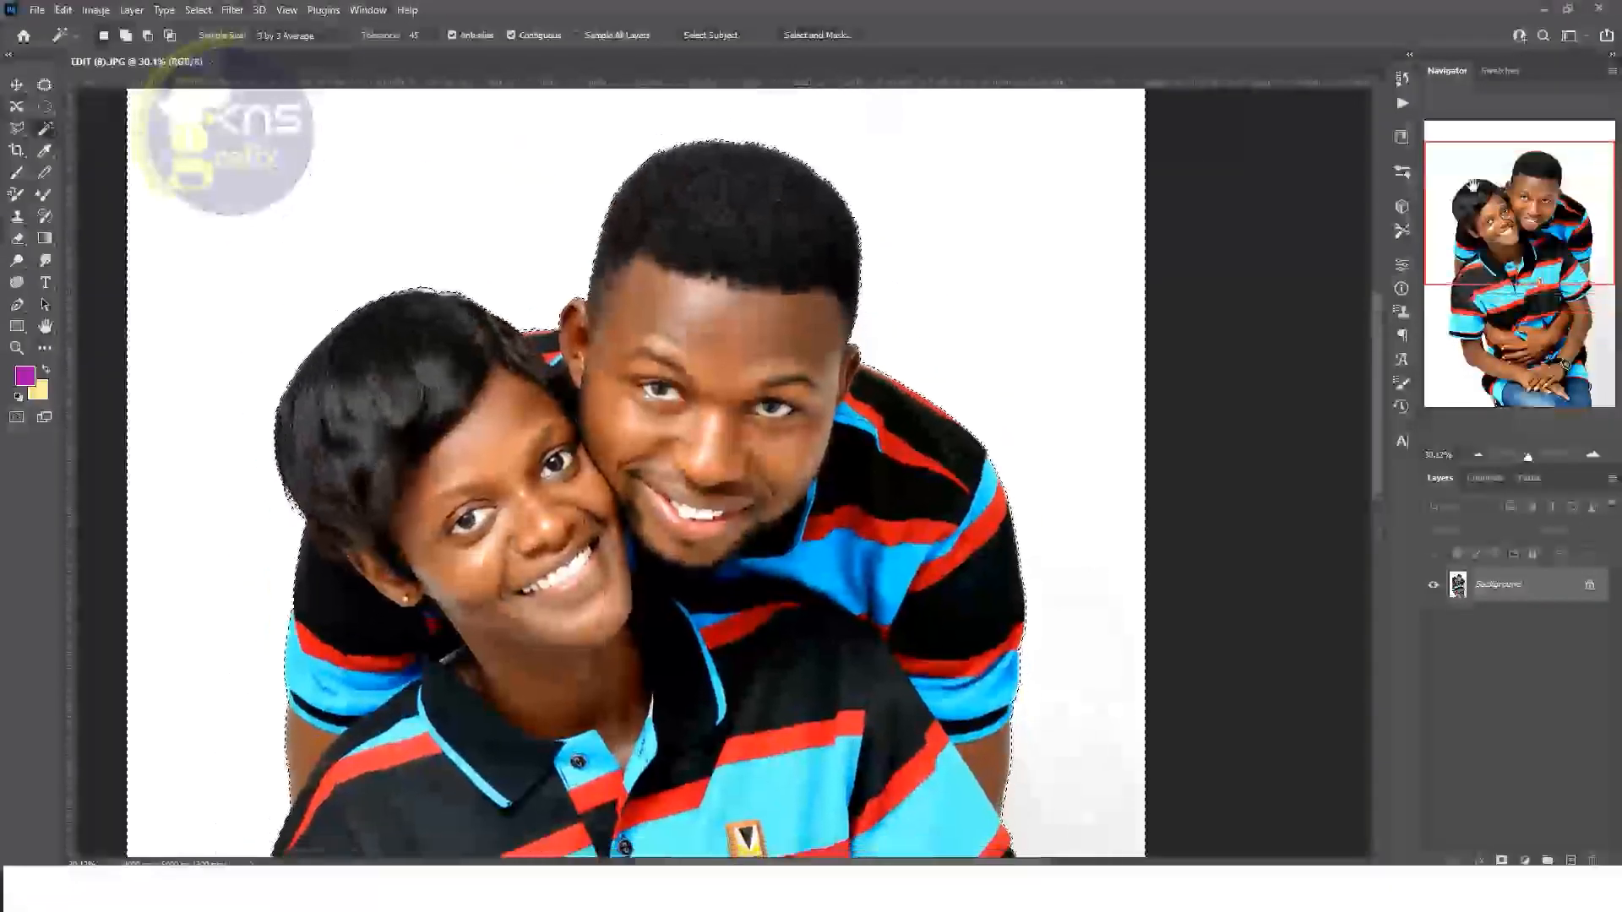
click(802, 37)
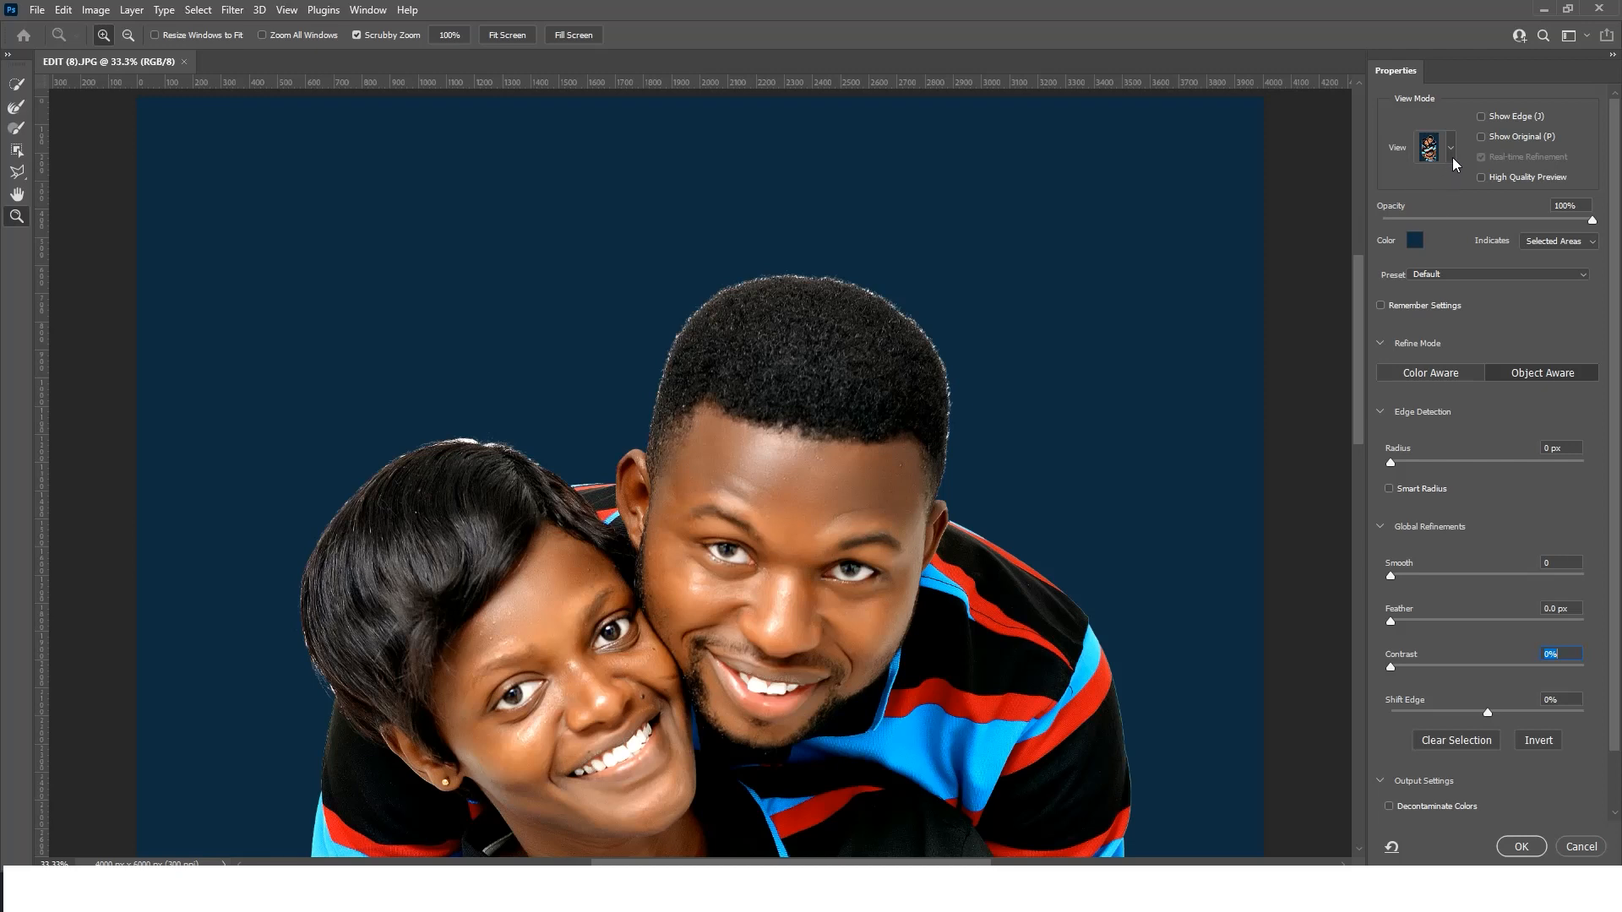
drag(1391, 462, 1405, 461)
click(1399, 462)
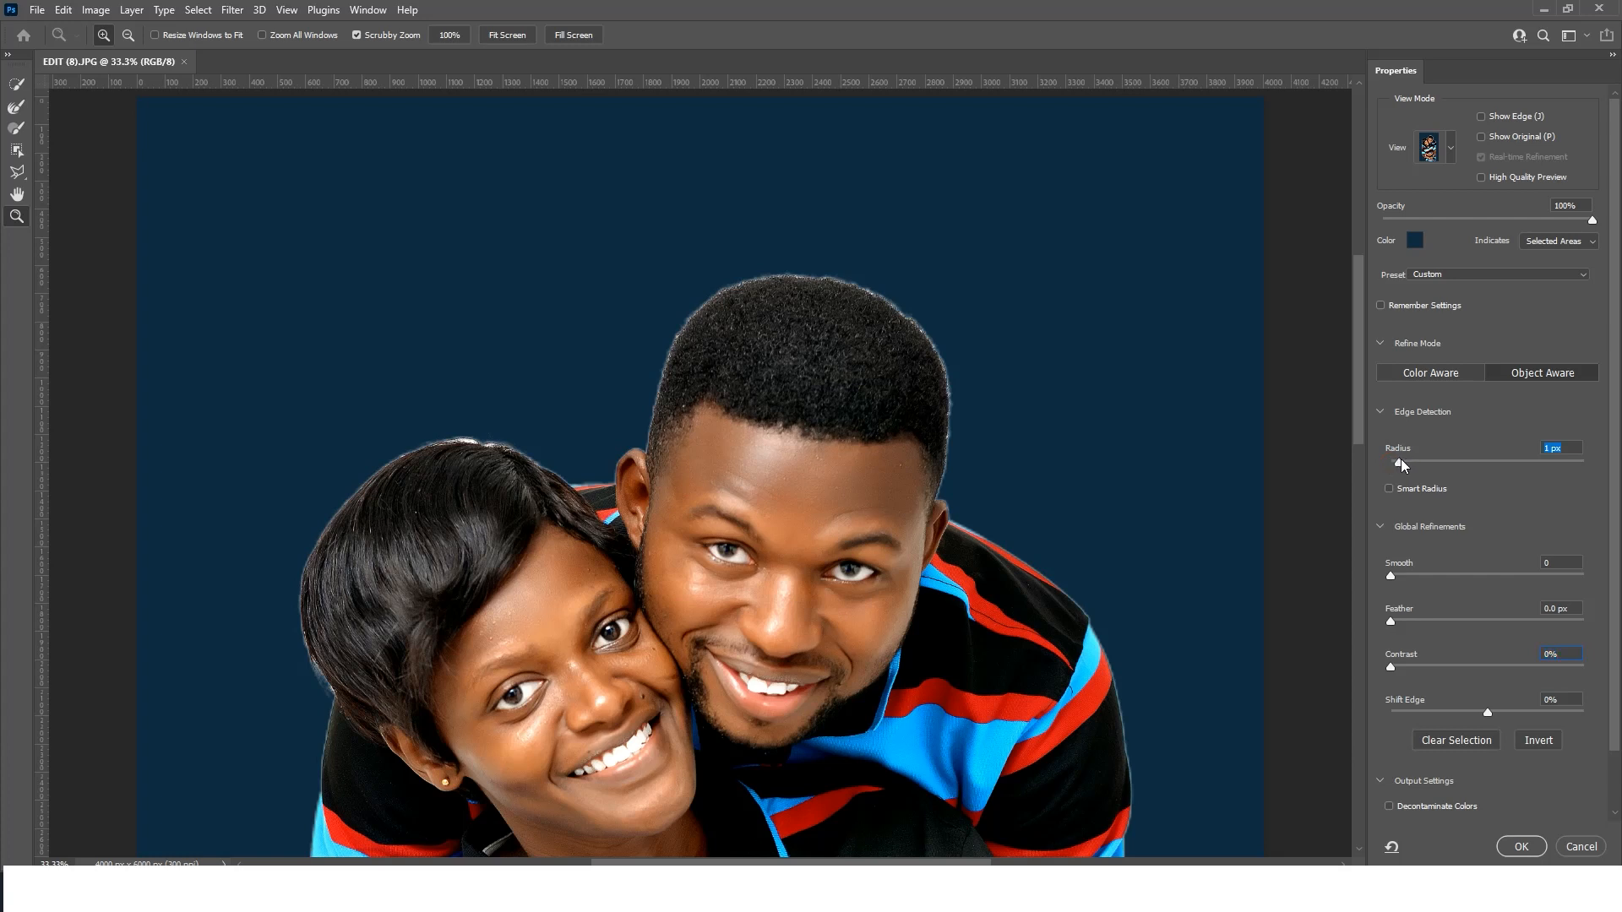
drag(1395, 574, 1405, 576)
click(1402, 576)
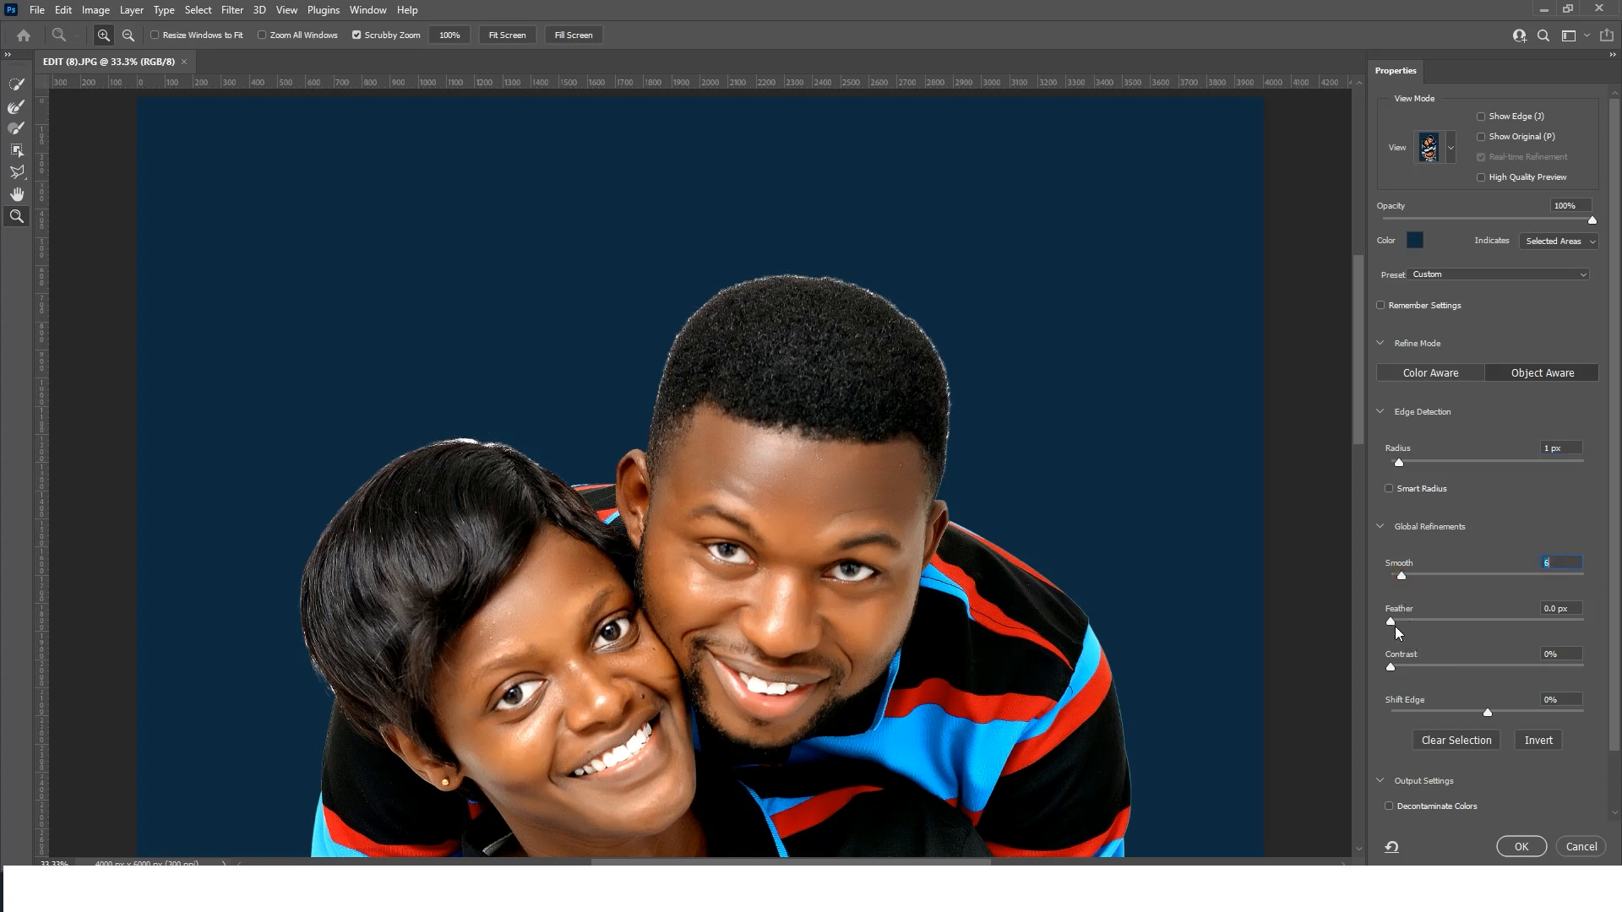
Feather the selection edge slightly, set Contrast to 15% and set Shift Edge to +62%.
drag(1392, 621, 1399, 622)
click(1418, 665)
click(1487, 707)
drag(1492, 711, 1507, 711)
click(1394, 491)
click(1390, 488)
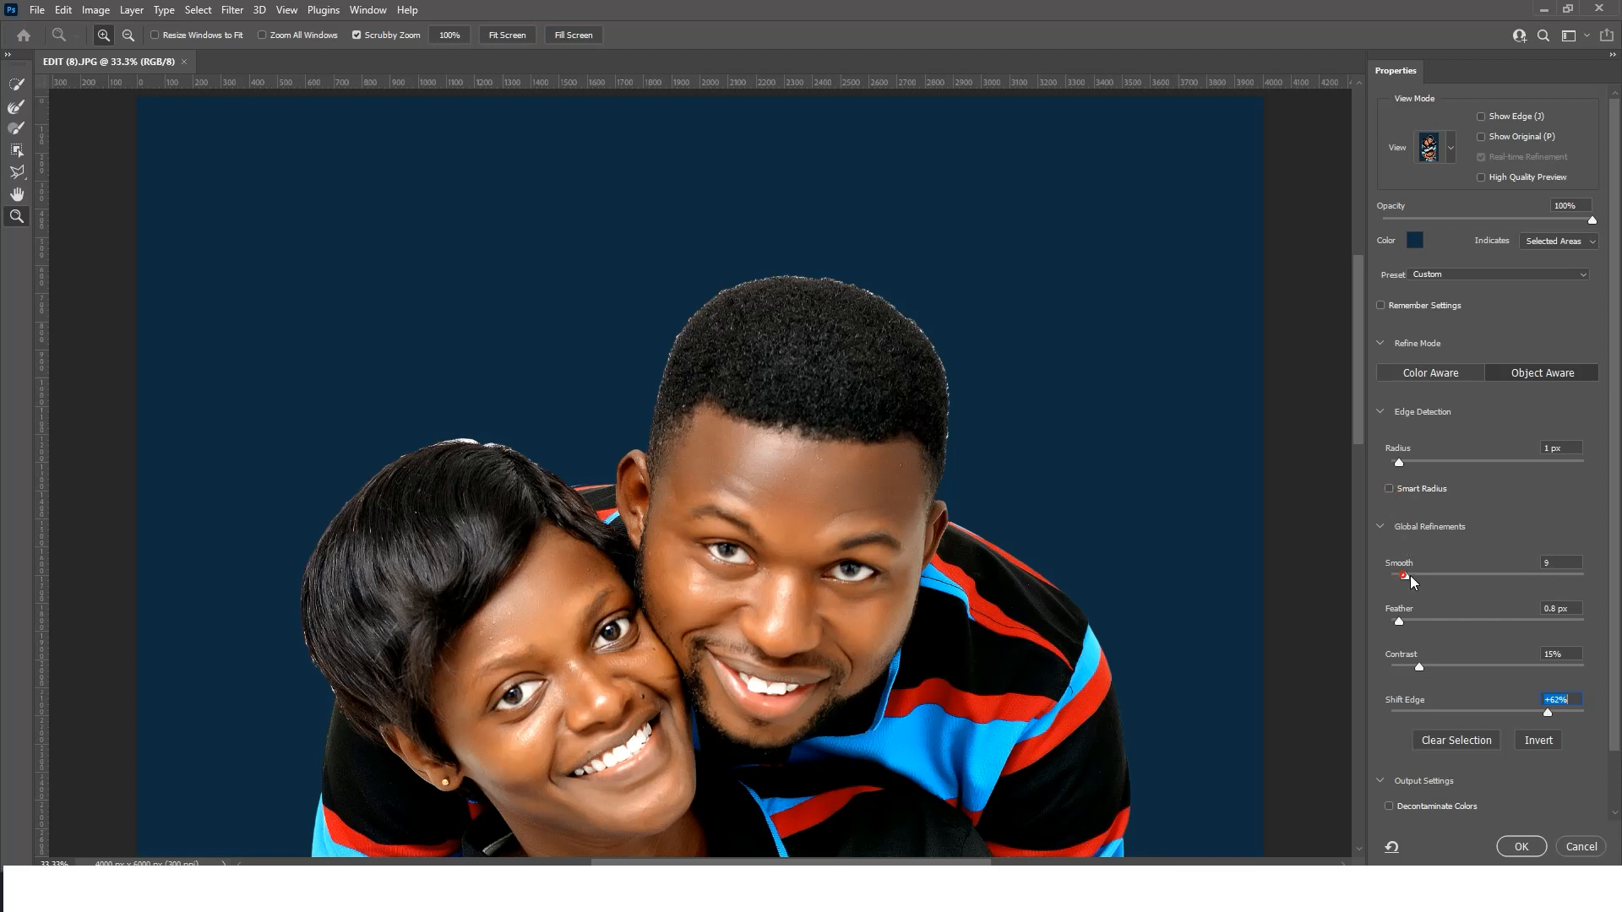
Set Smooth to 15, Contrast to 38% and Feather to 9.4 px, and apply the refined selection.
drag(1419, 575, 1418, 627)
drag(1456, 666, 1465, 665)
drag(1447, 623, 1462, 627)
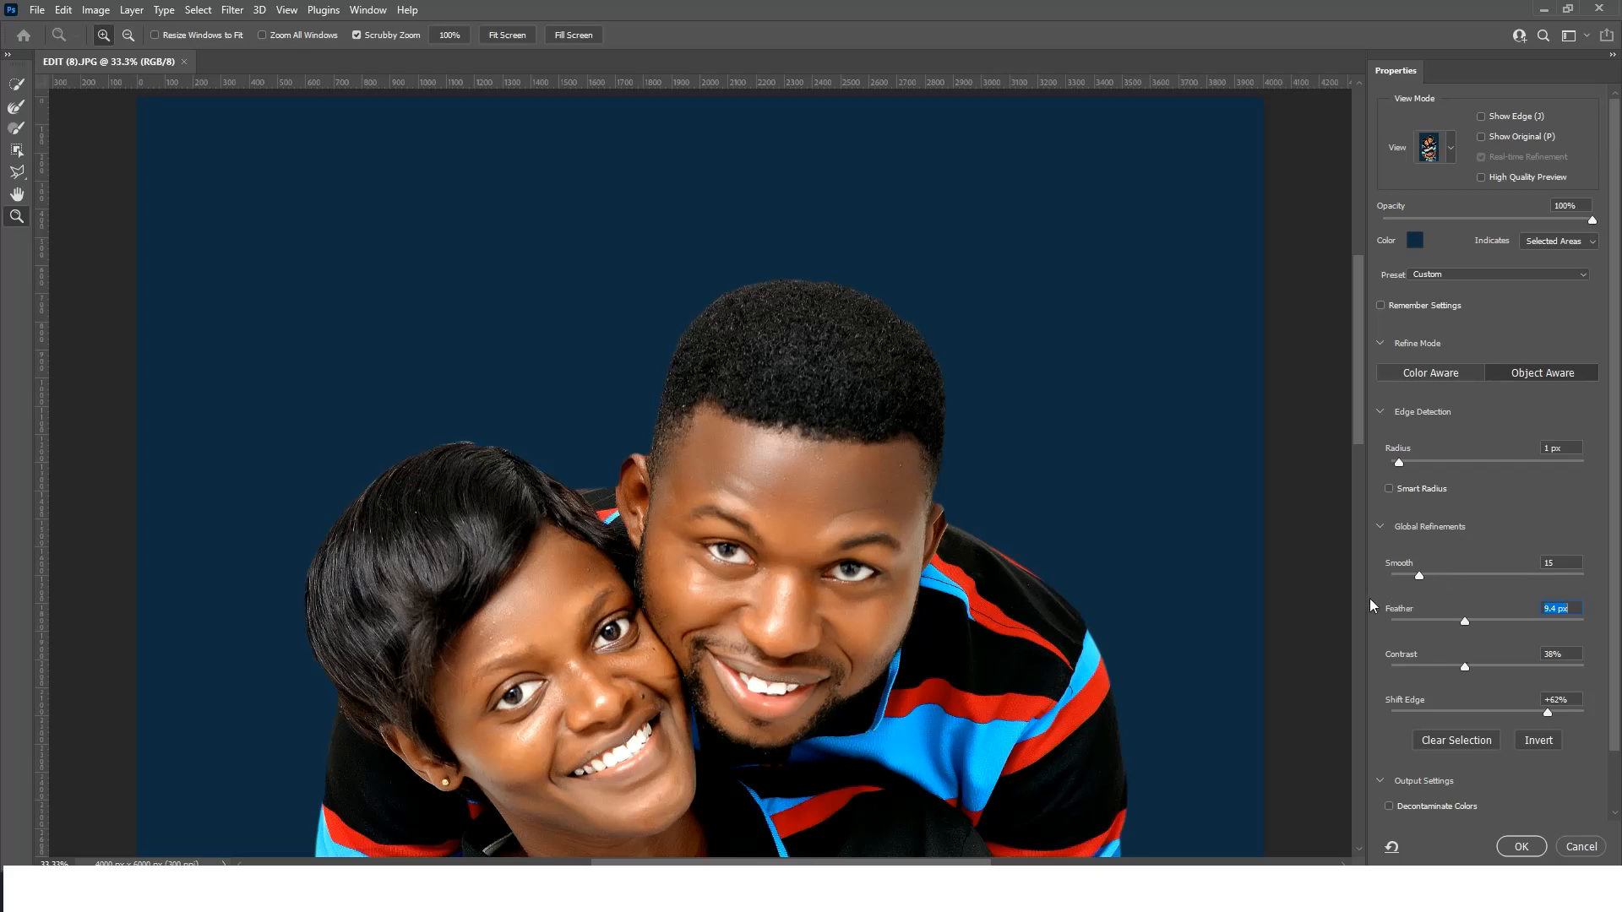
drag(942, 636, 990, 446)
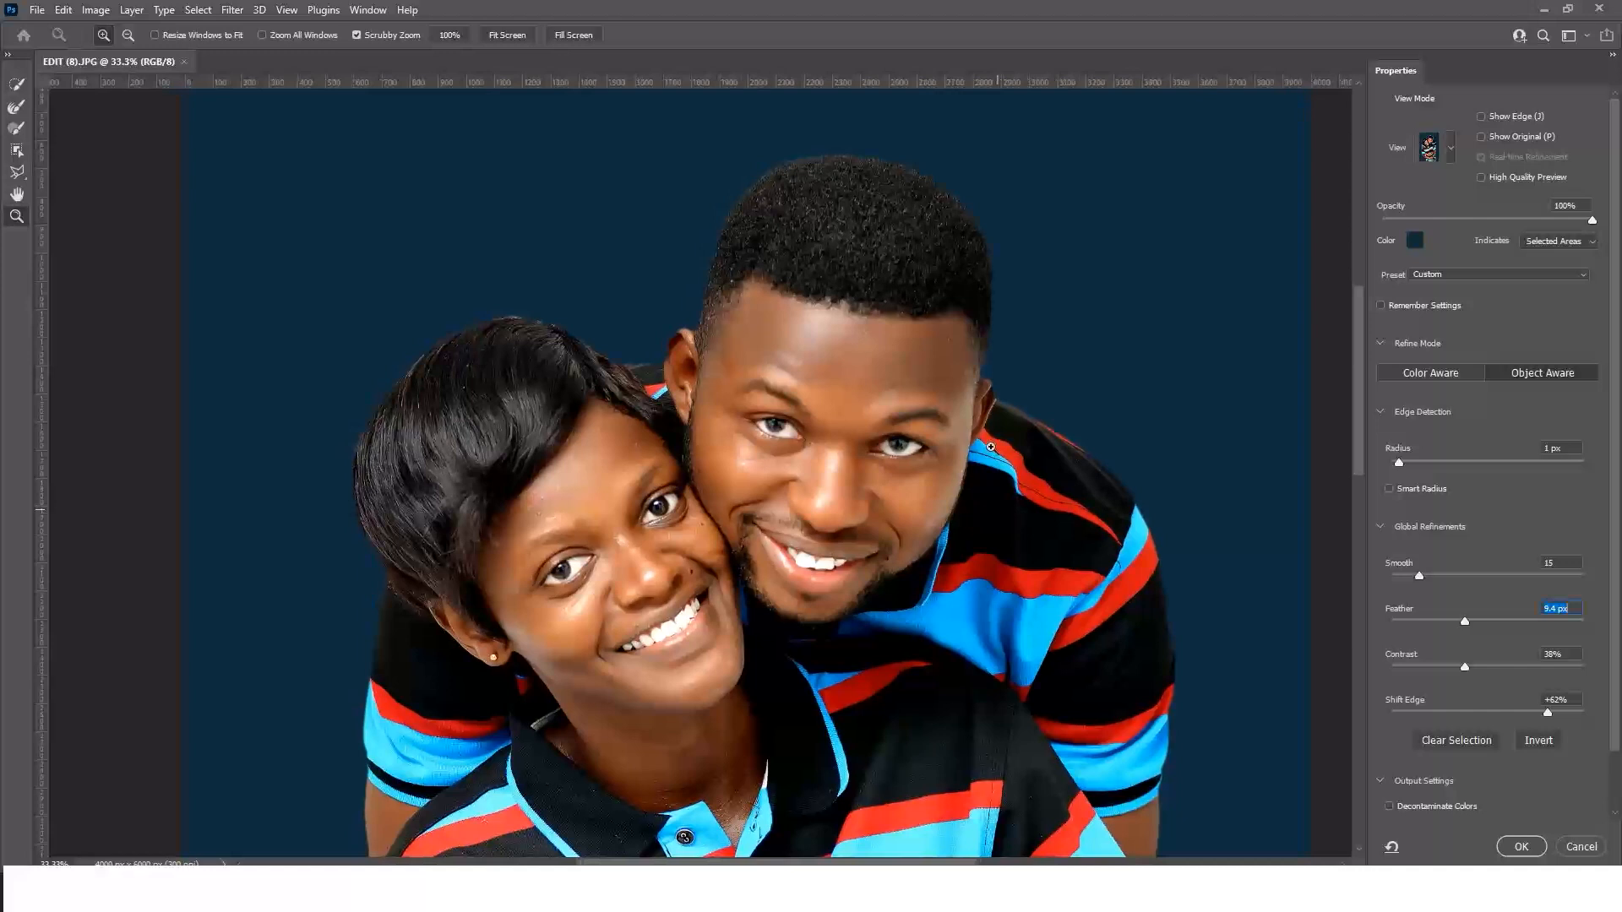
key(ctrl+minus)
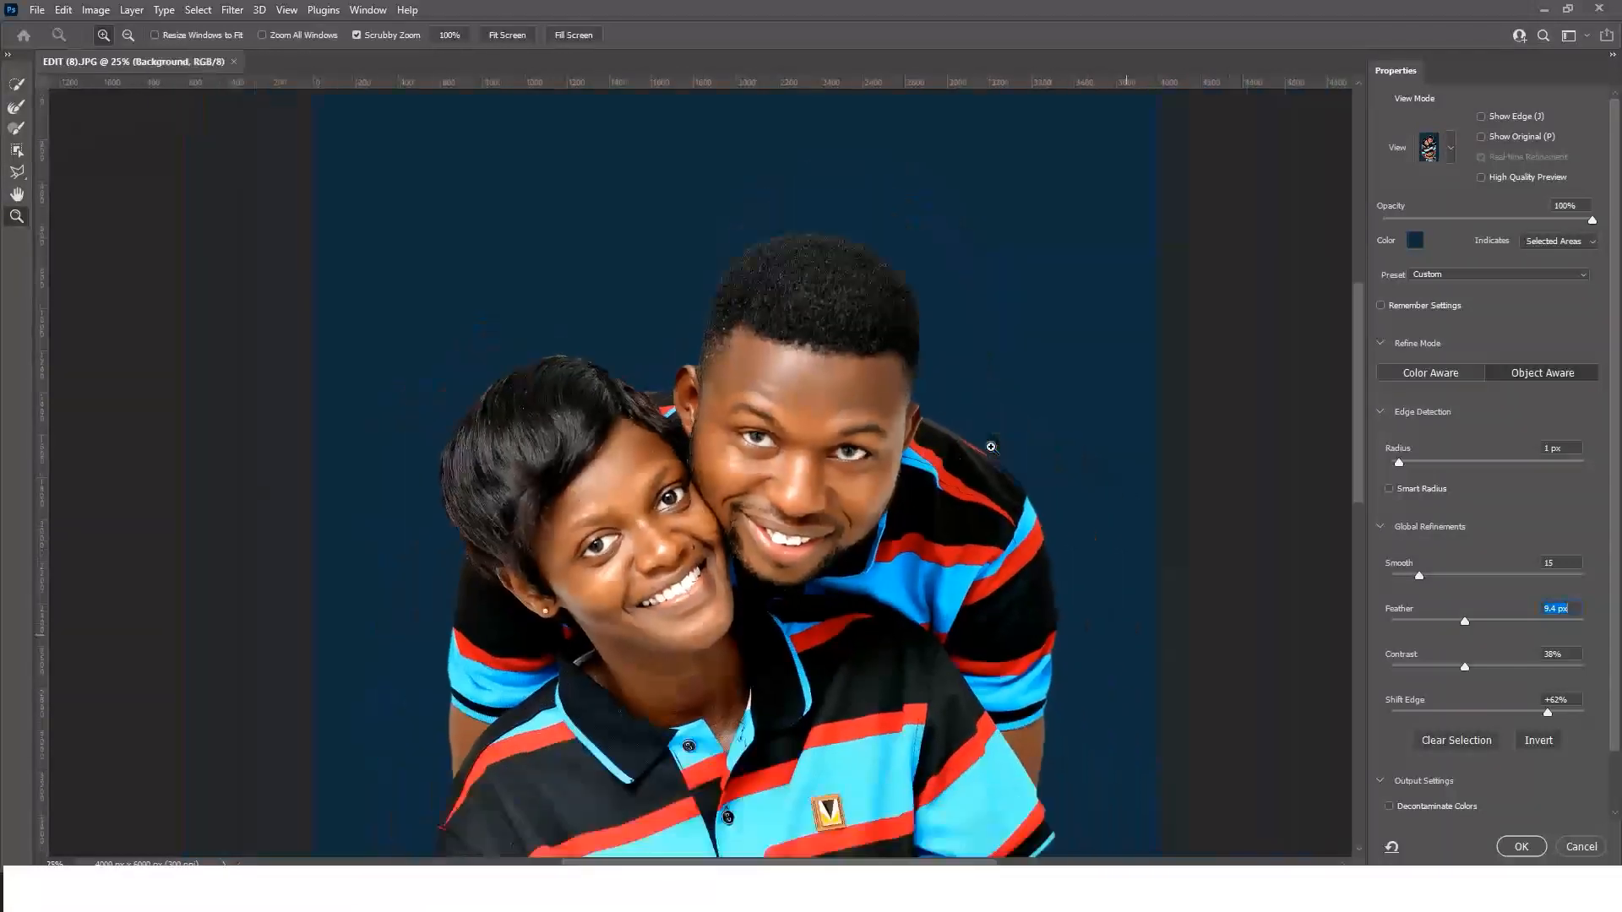
key(ctrl+minus)
key(ctrl+minus)
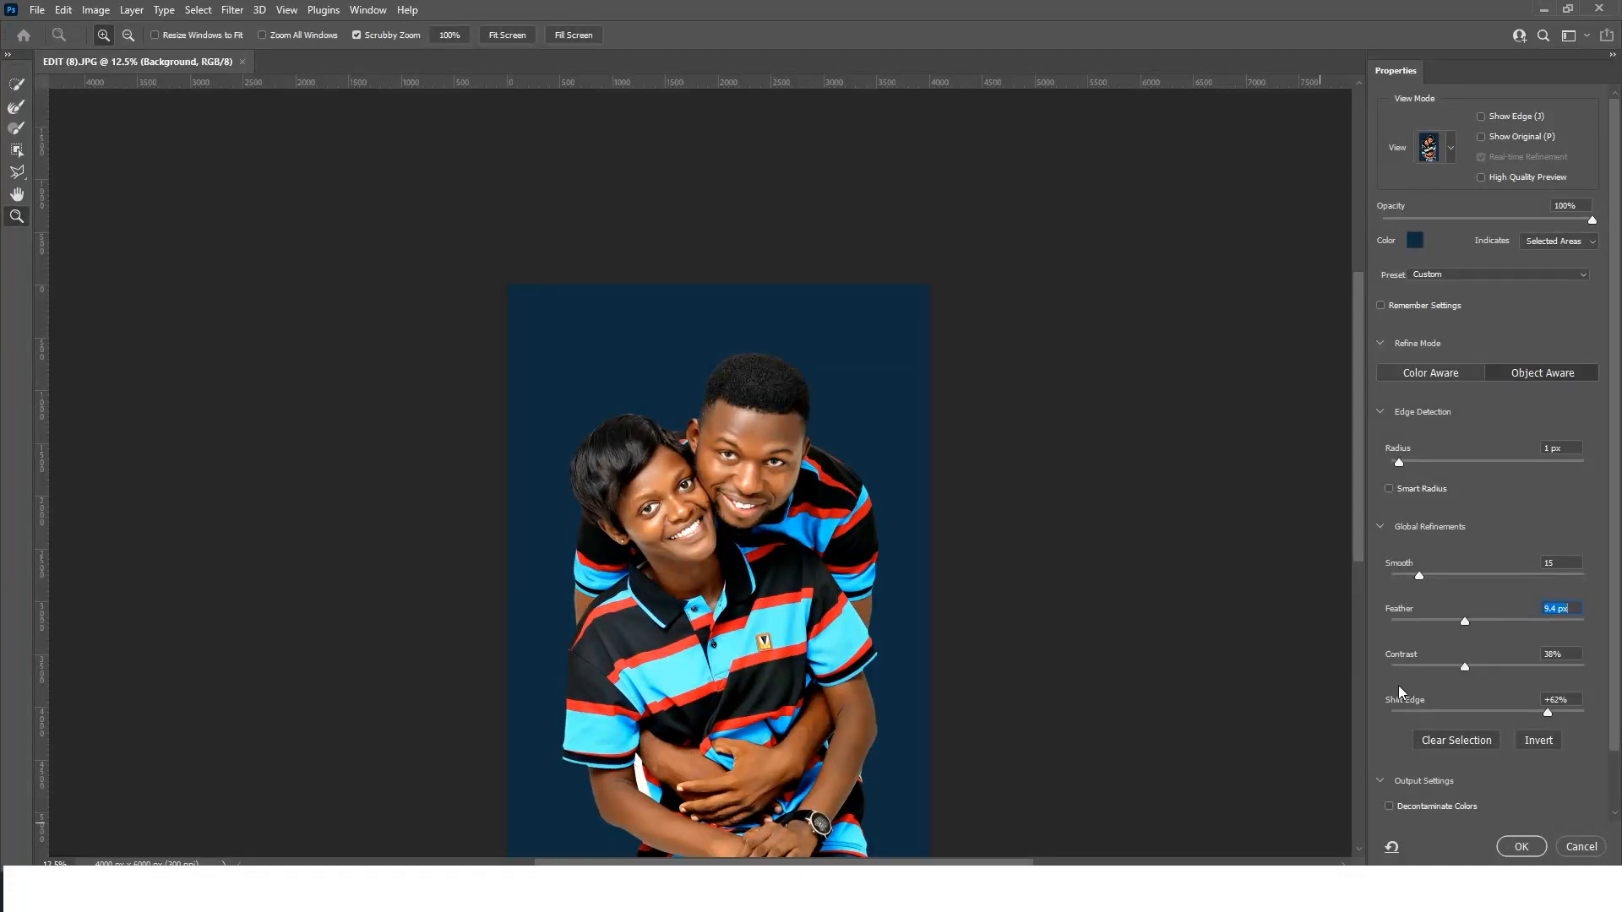
click(1521, 846)
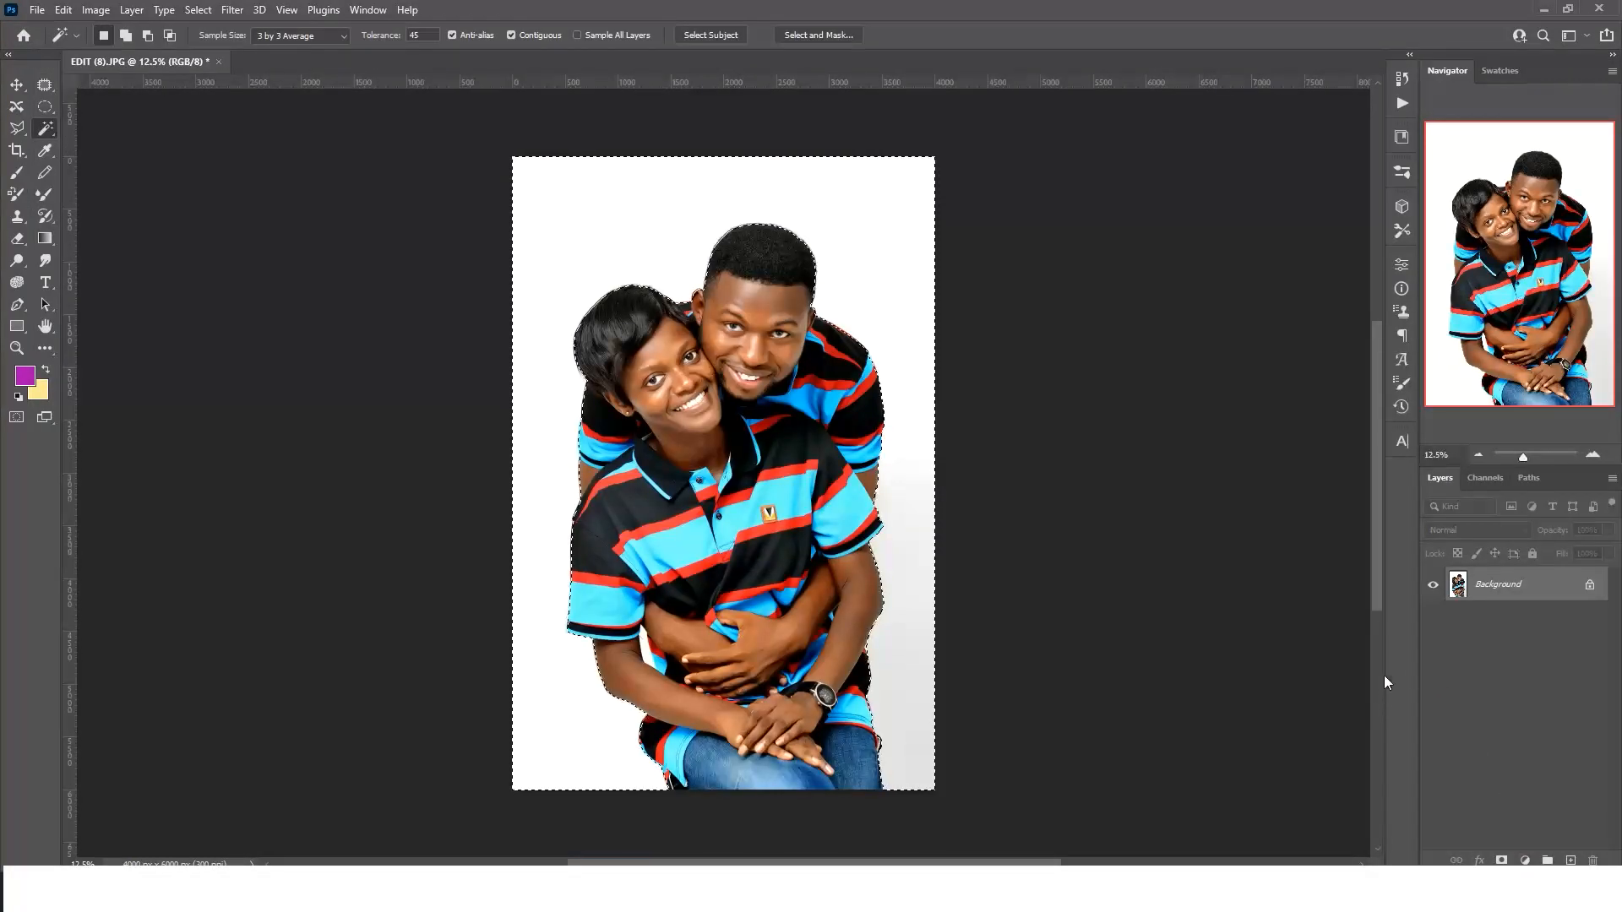
Add a layer mask from the selection and invert it to hide the background and keep the couple.
click(1502, 862)
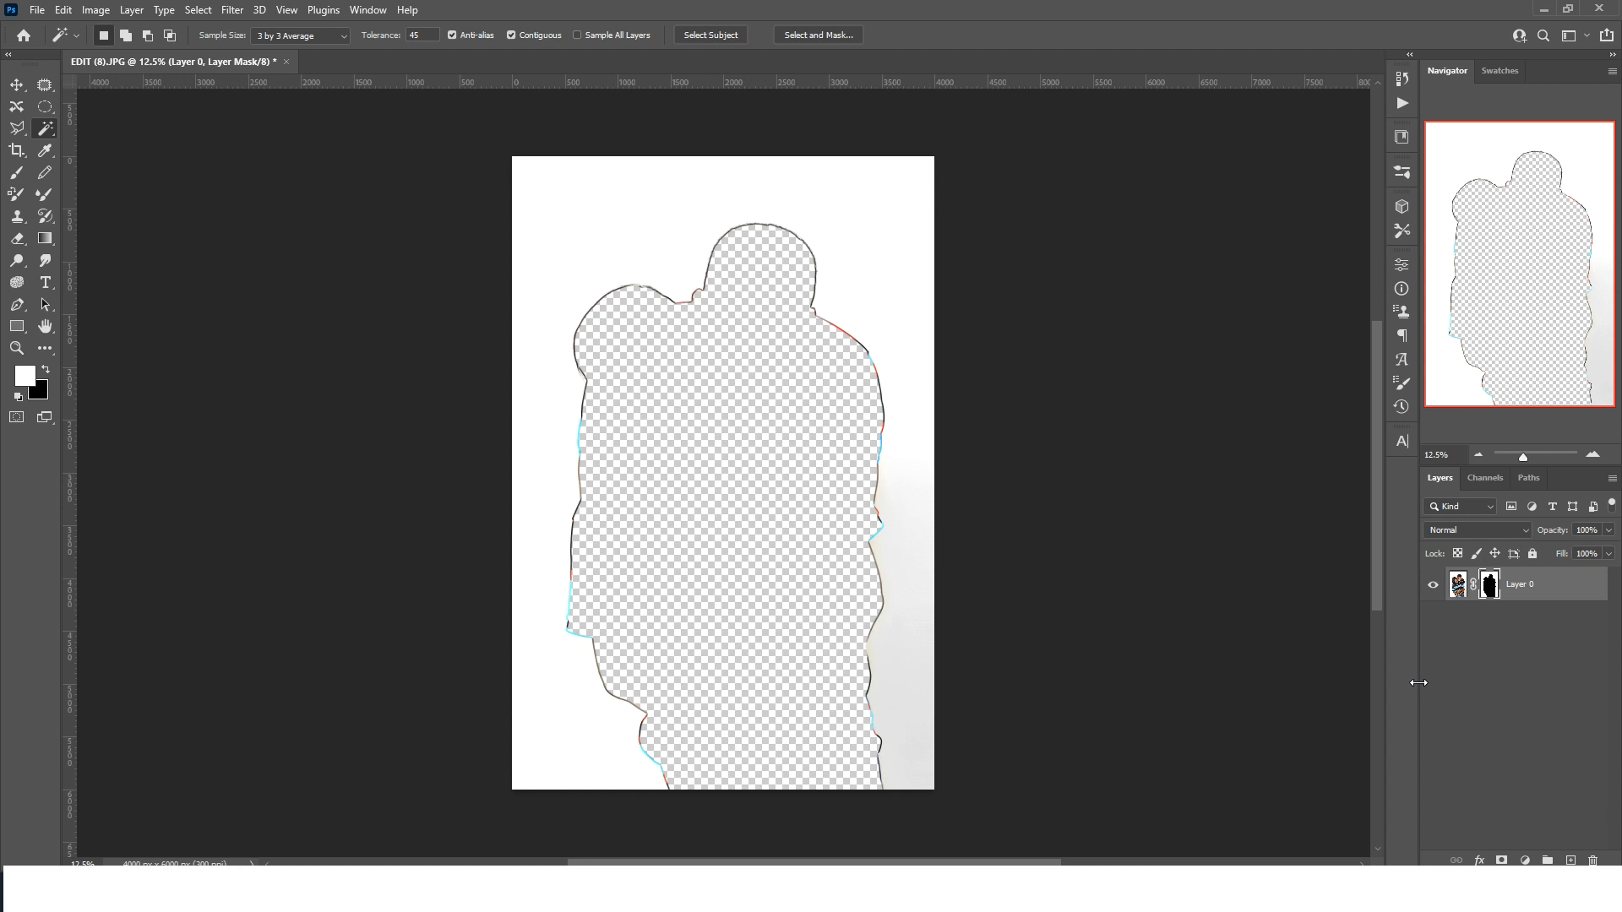
key(ctrl+i)
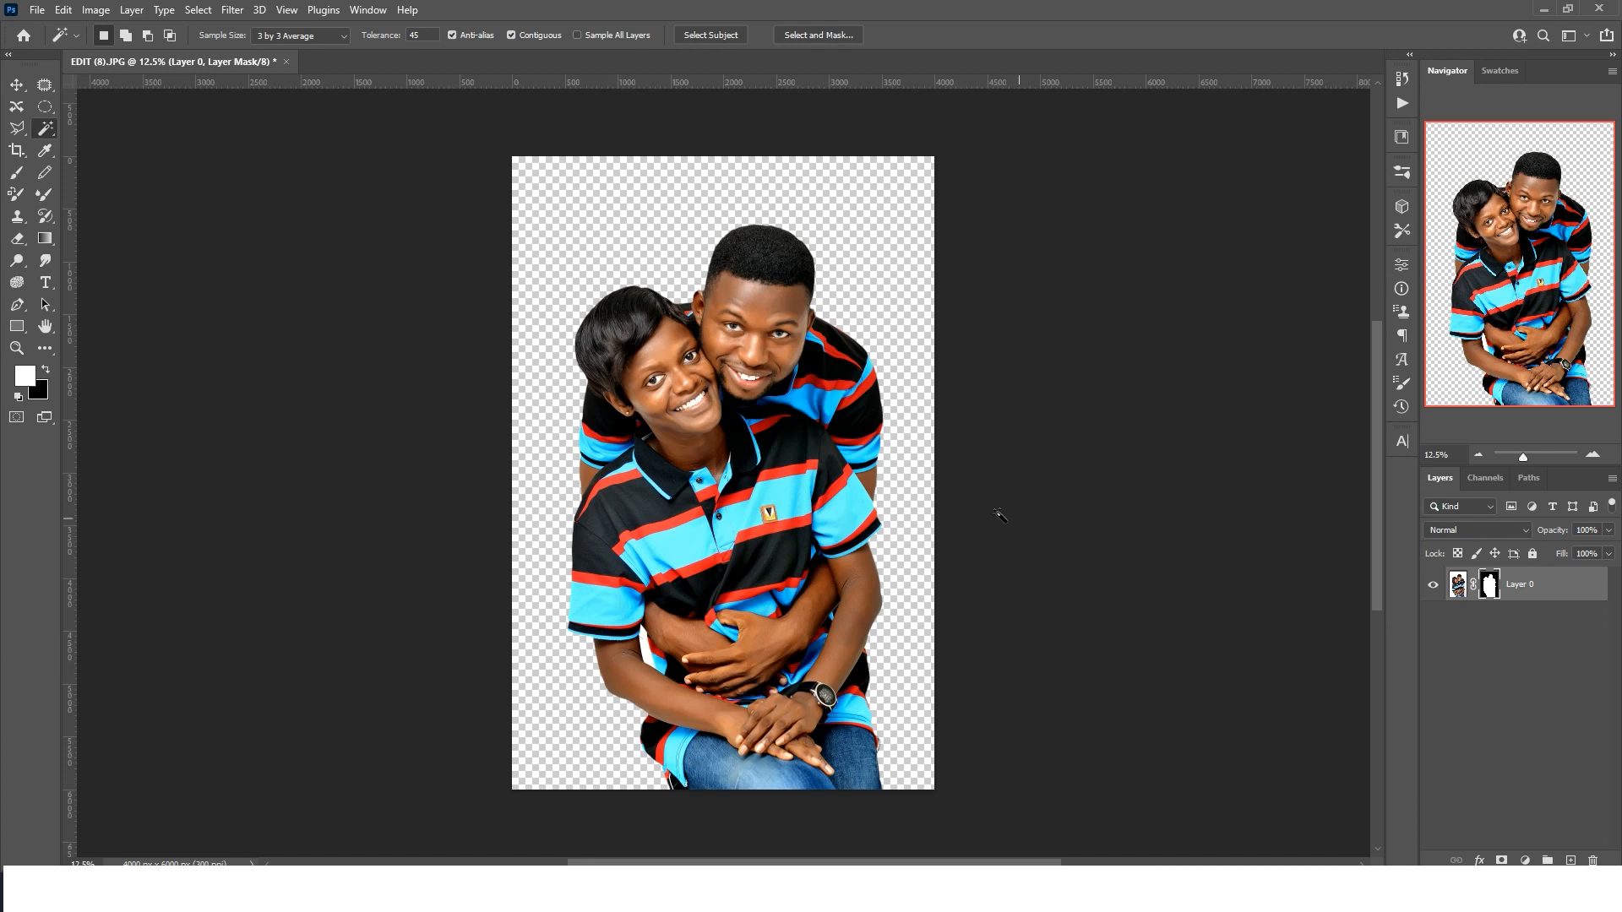
Create a purple (ac08b4) Solid Color fill layer and place it beneath the masked photo layer.
drag(1523, 458, 1530, 457)
drag(1509, 232, 1509, 179)
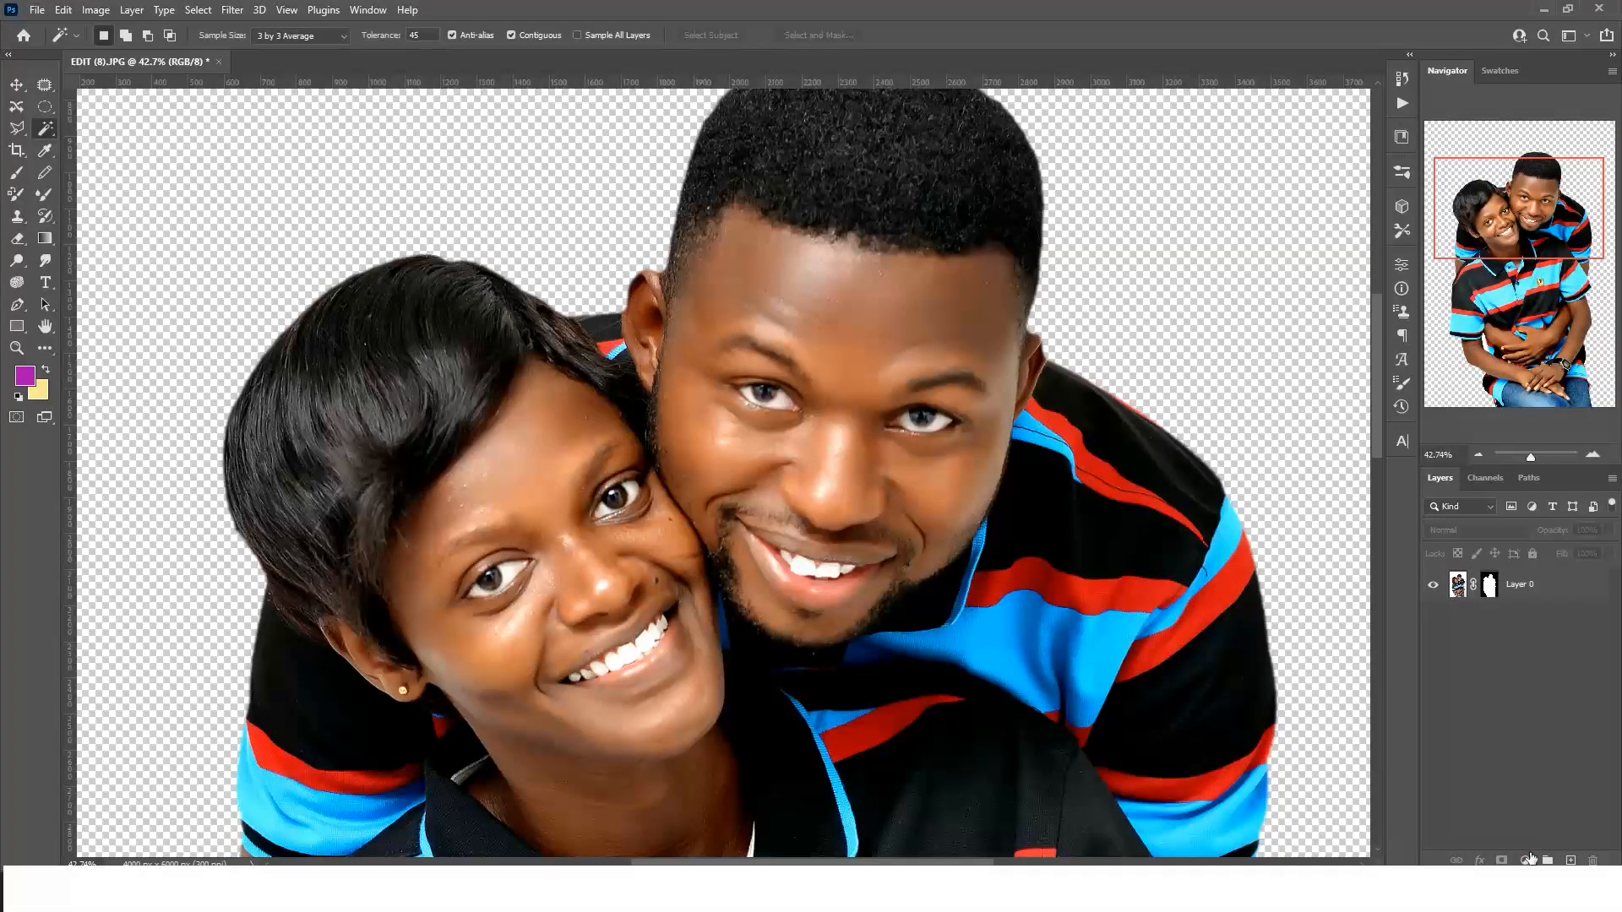
click(1523, 855)
click(1523, 566)
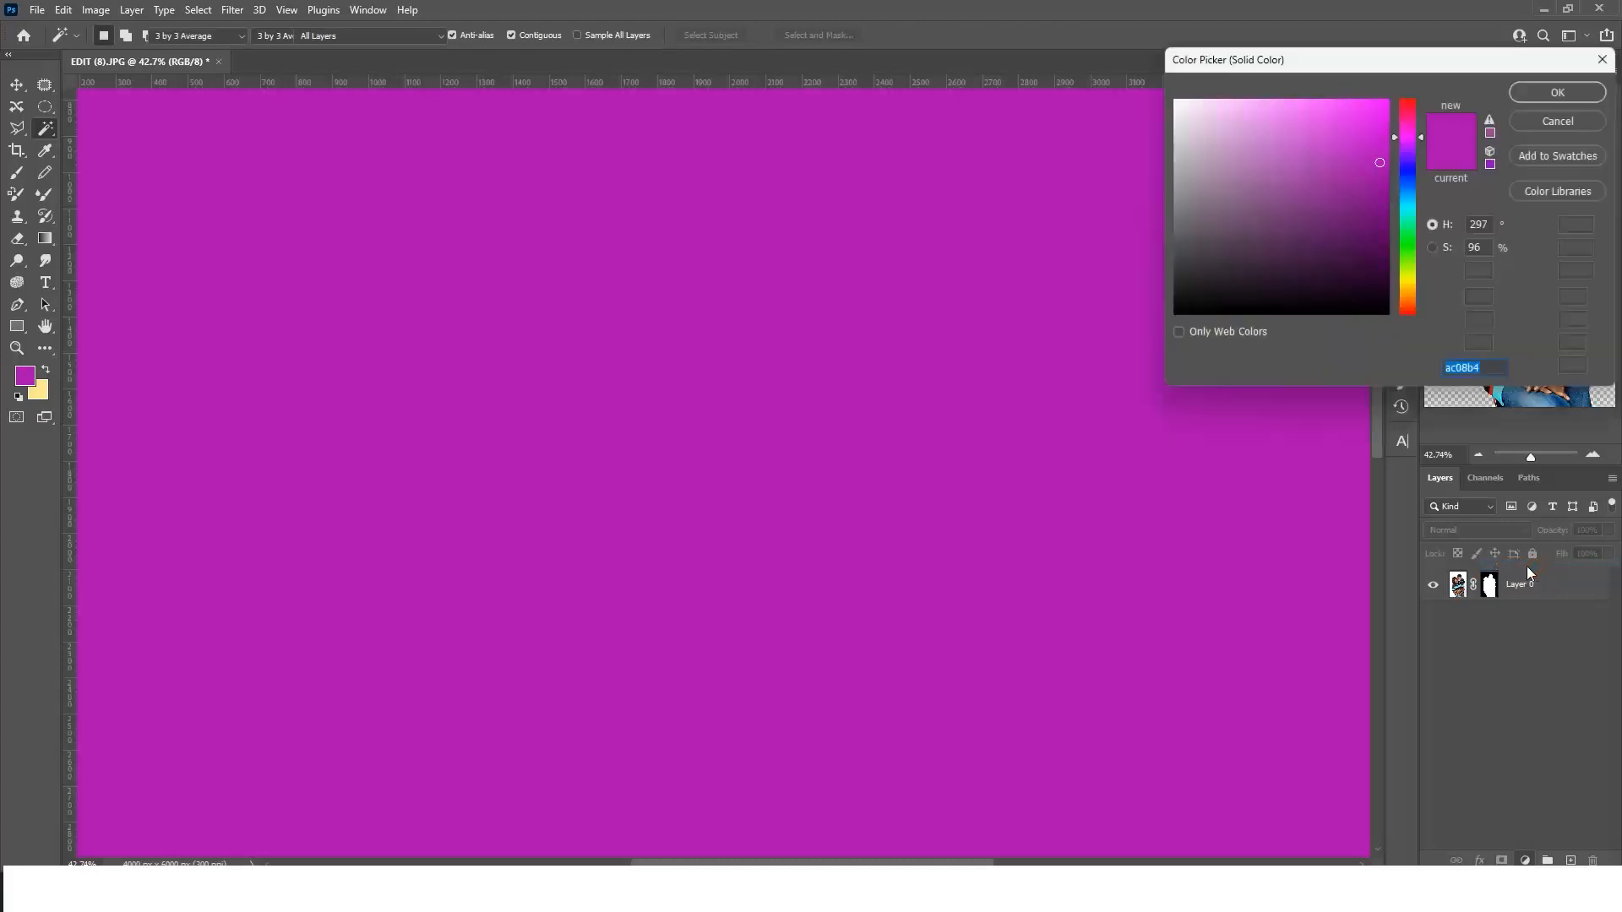
click(1558, 92)
drag(1552, 589, 1541, 638)
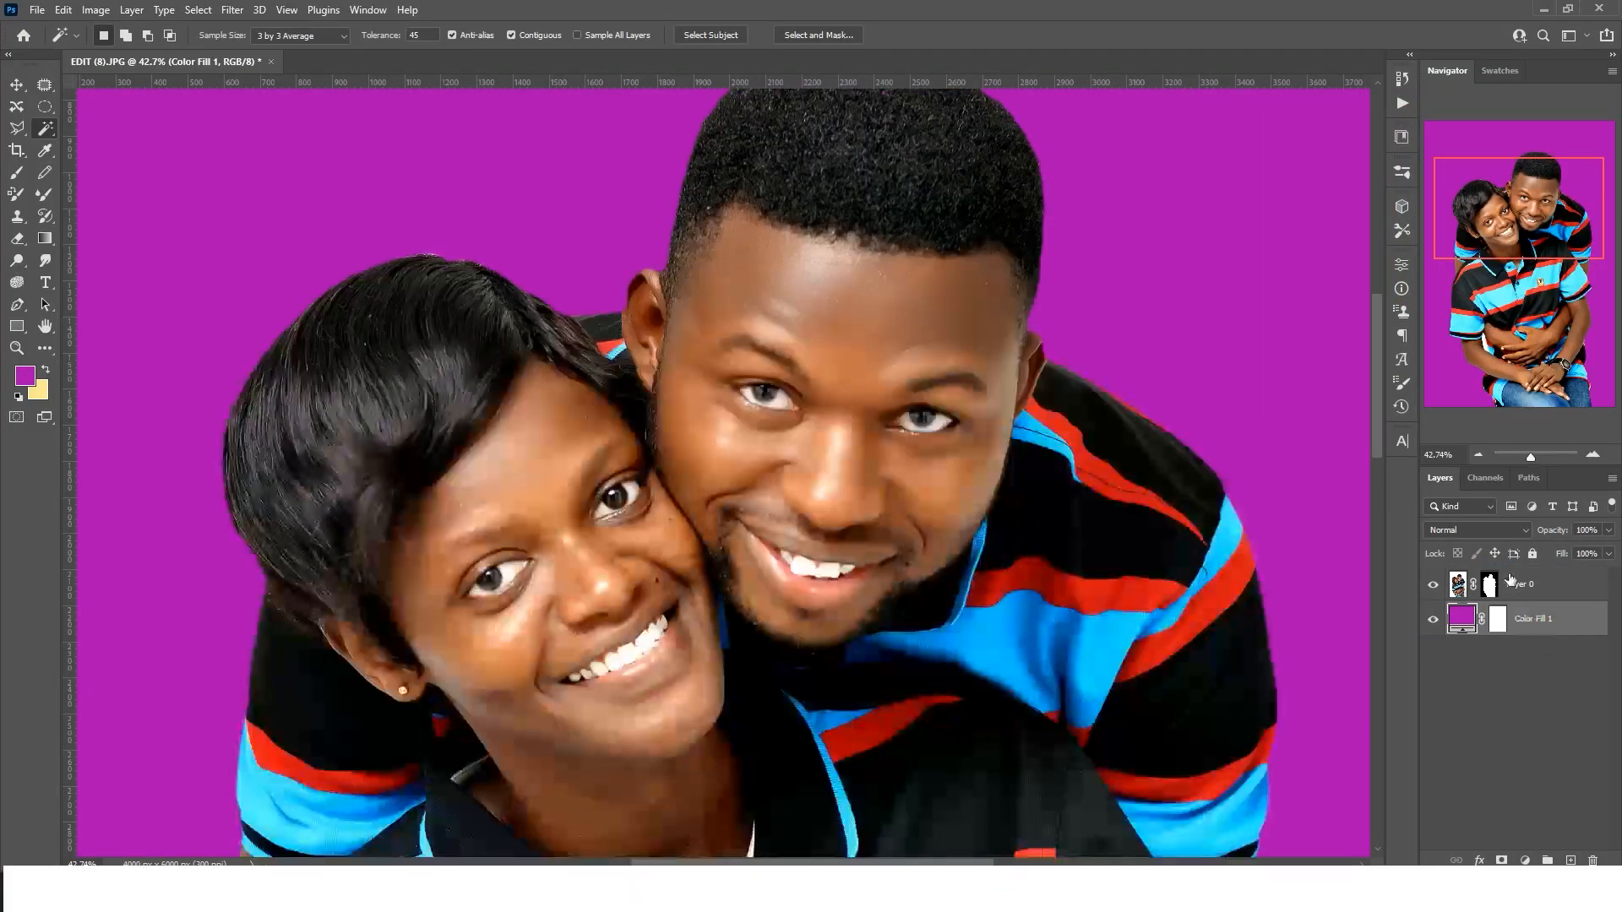
Examine the cut-out's edges against the purple fill along the couple's shirts and arms.
drag(1521, 232, 1530, 292)
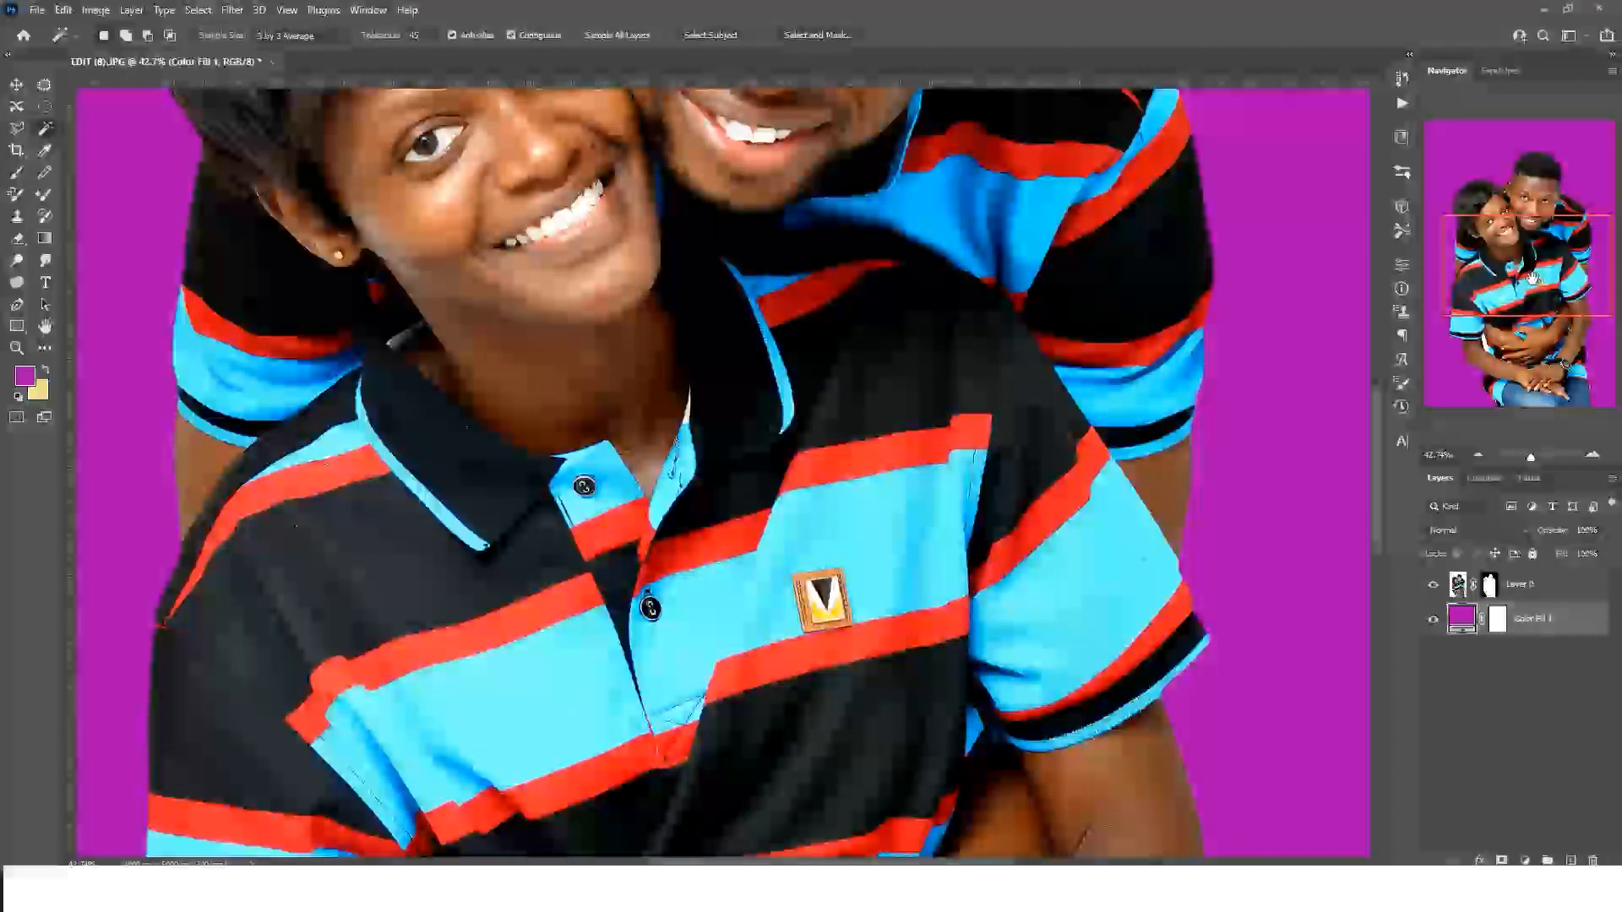
drag(1514, 261, 1540, 355)
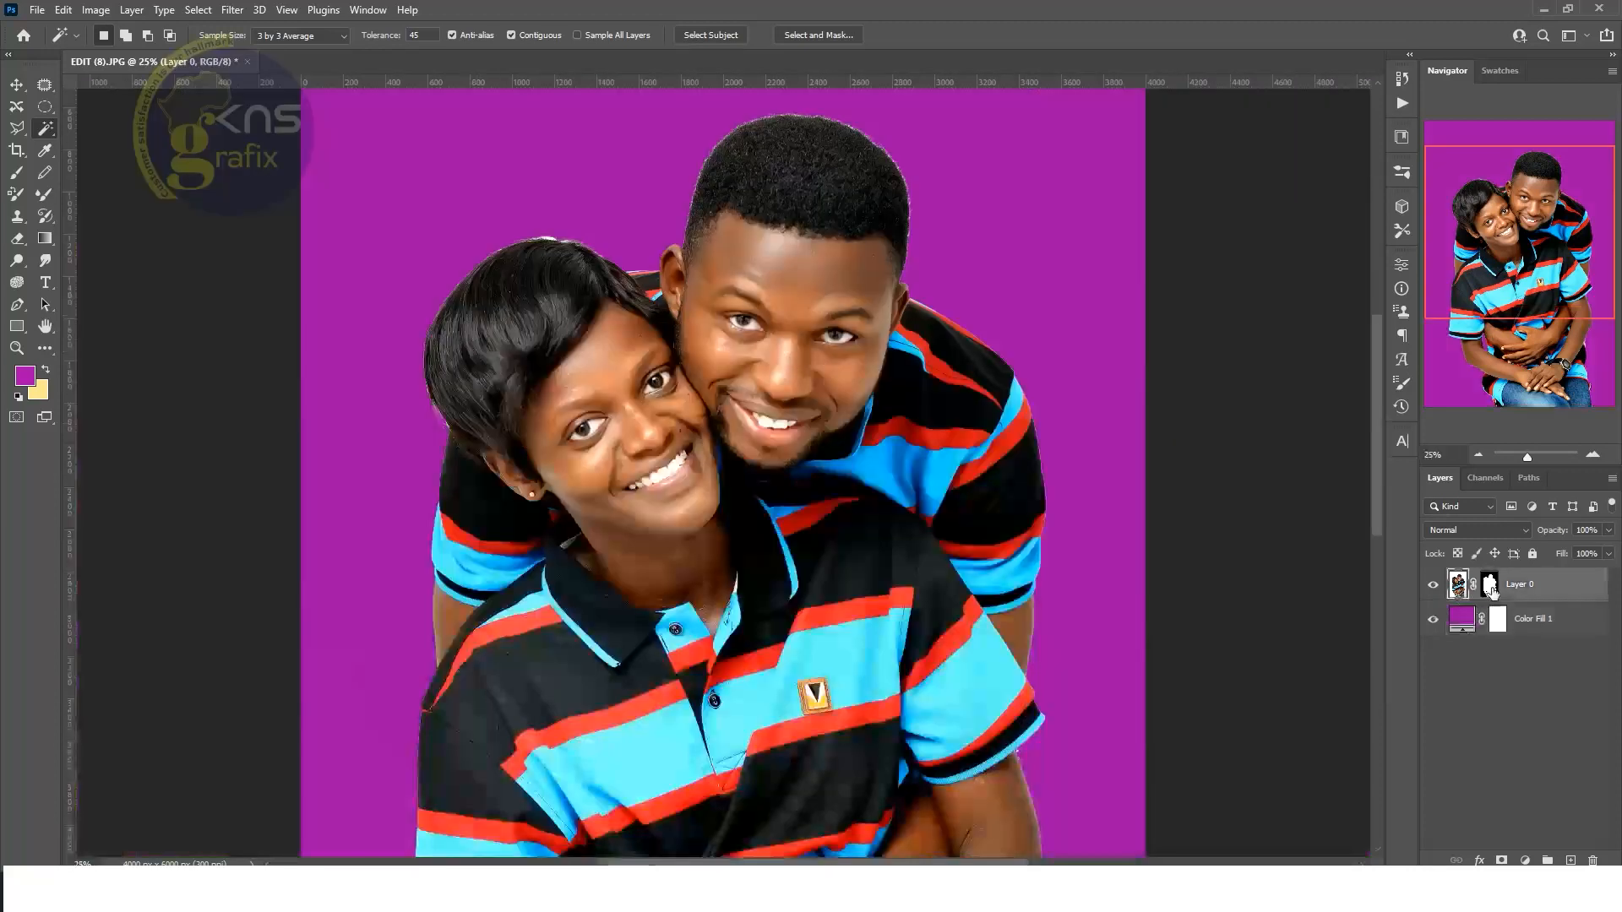
Delete the layer mask from the couple photo and hide the purple fill layer.
right_click(1491, 589)
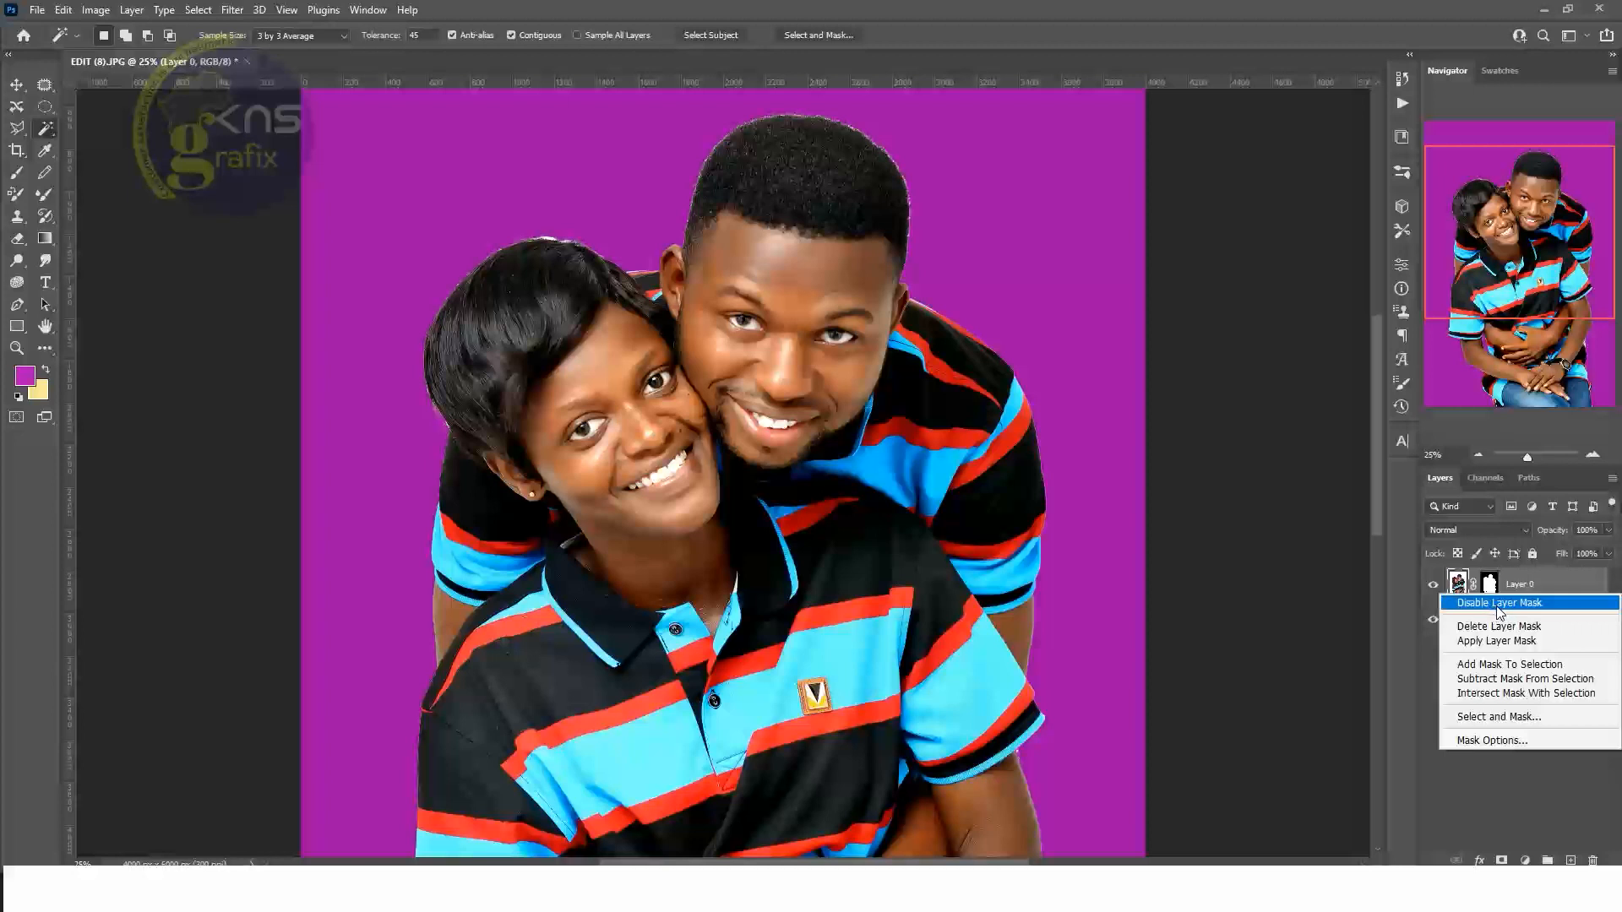
click(1499, 605)
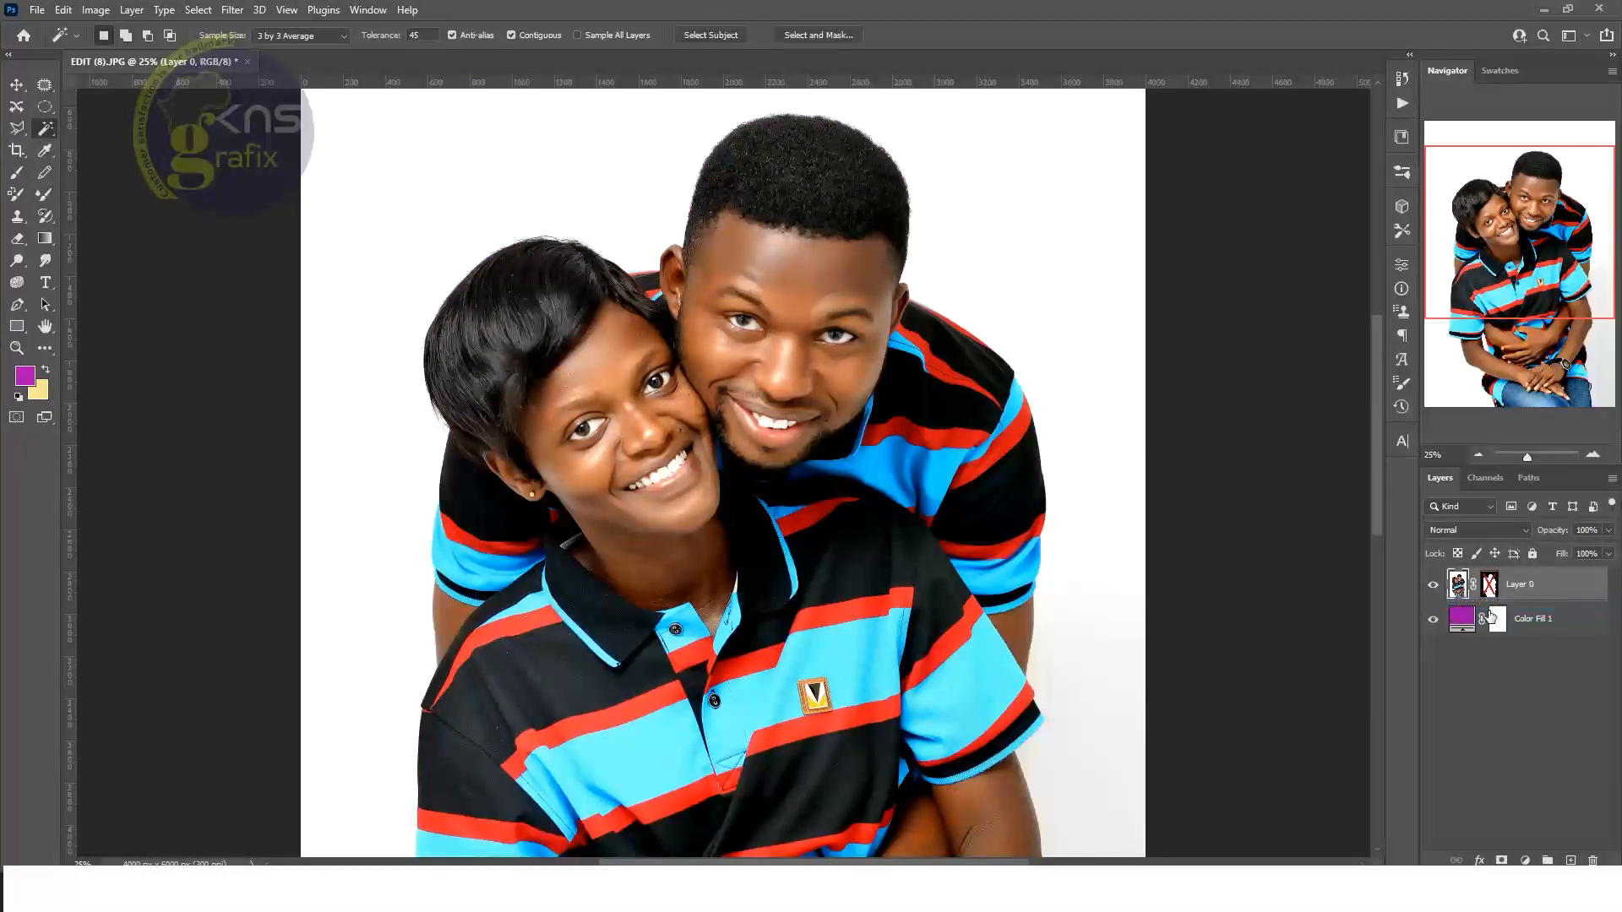
right_click(1491, 589)
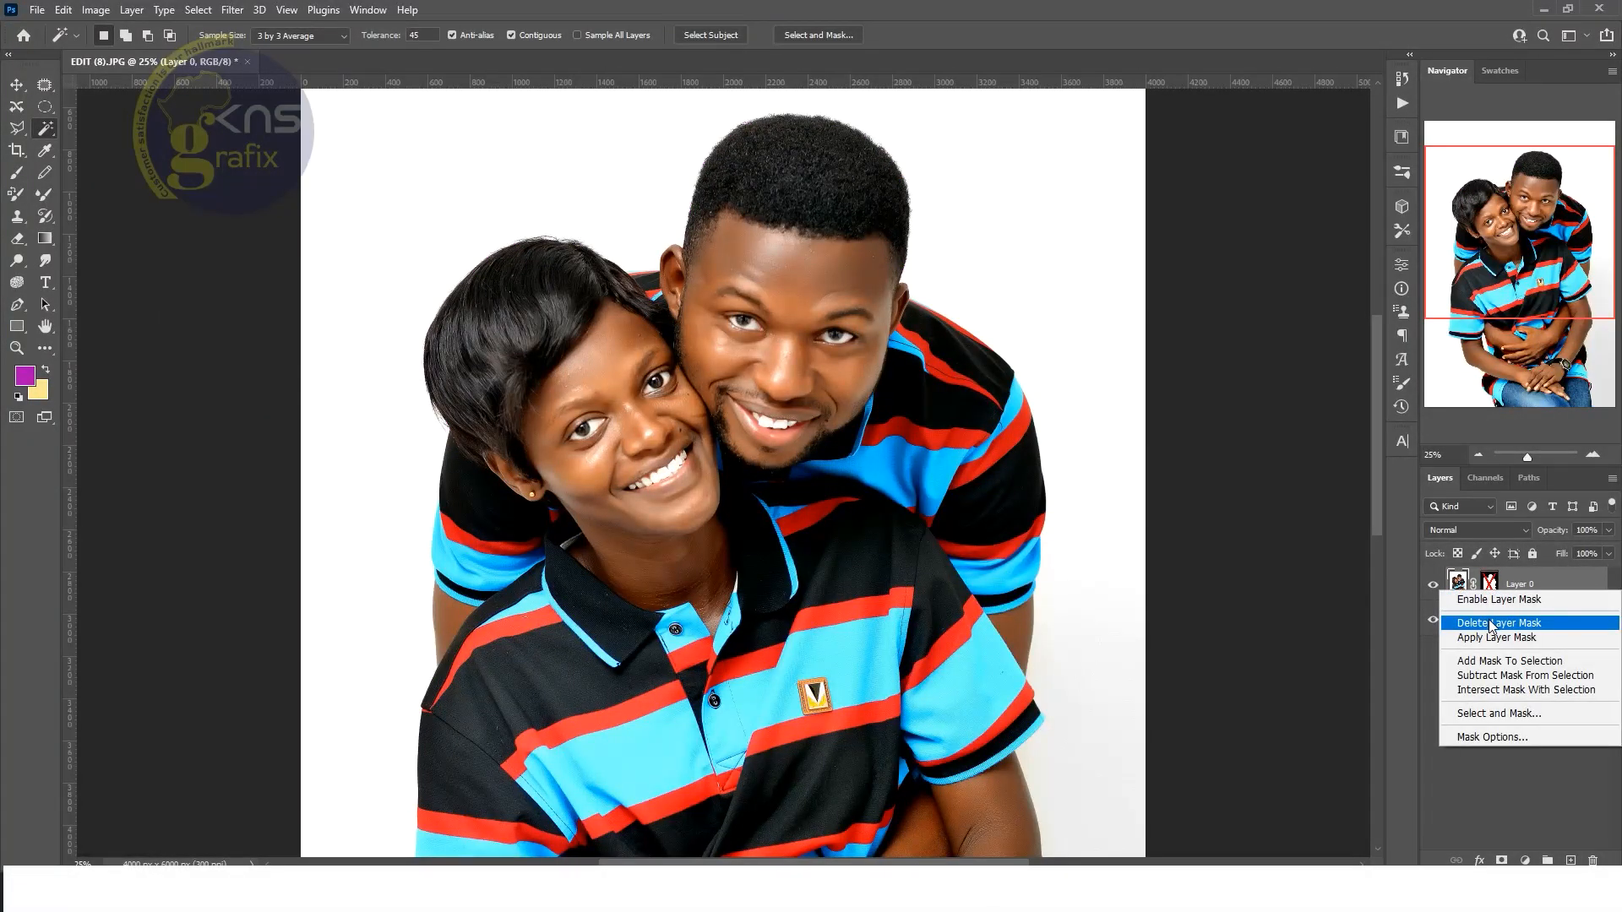
click(1490, 624)
click(1433, 622)
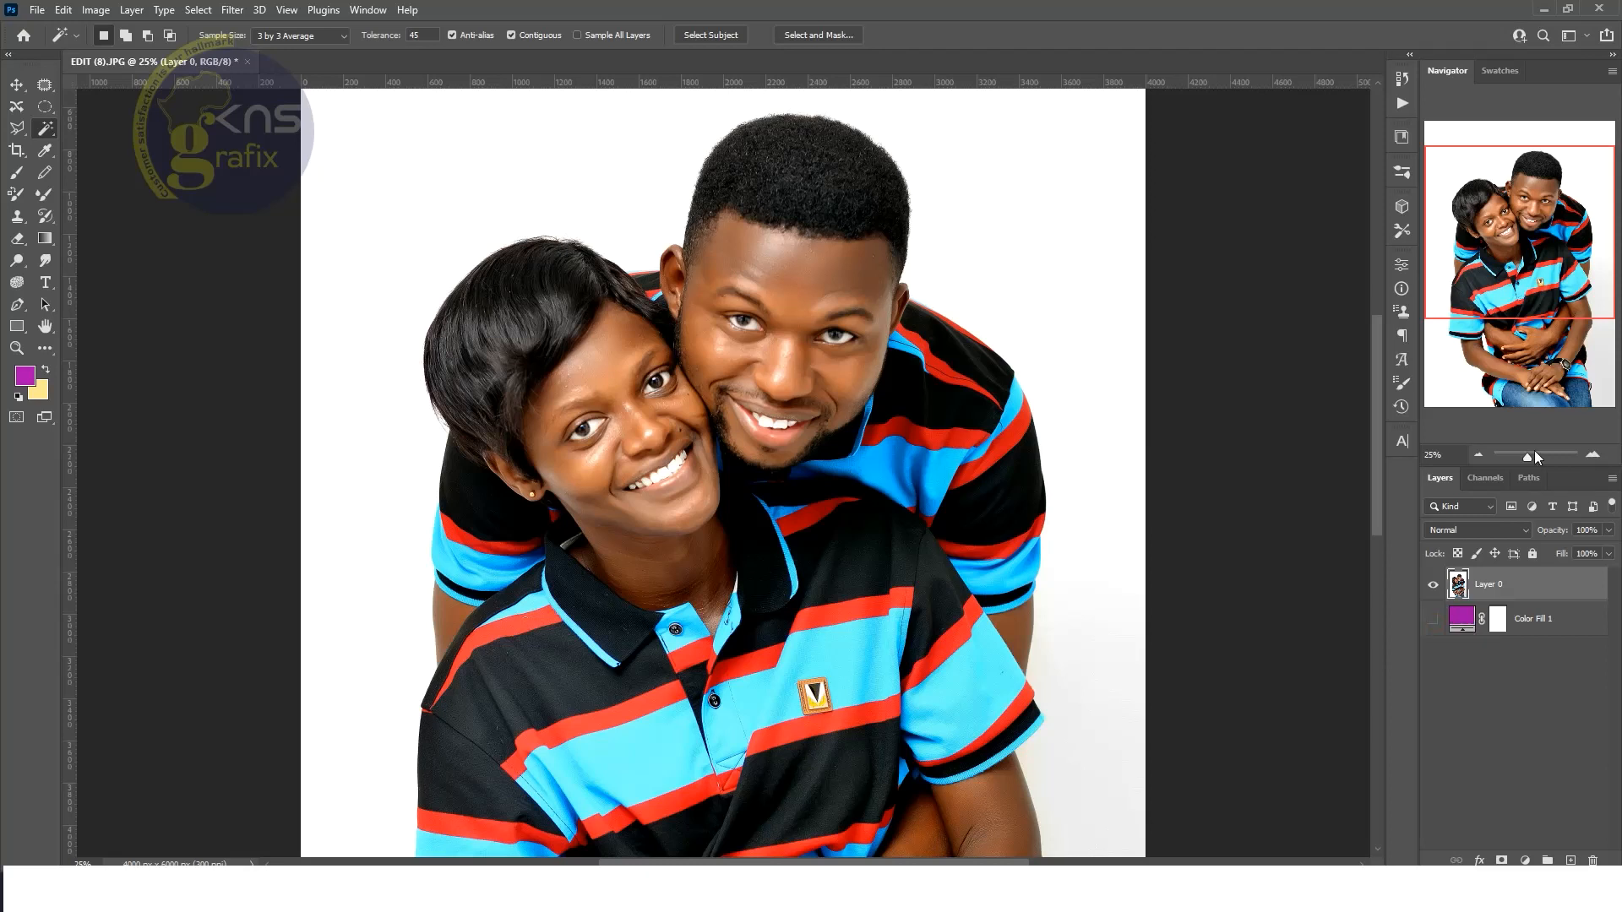
Cut out the couple automatically by applying the Remove Background quick action to the photo layer.
click(1403, 267)
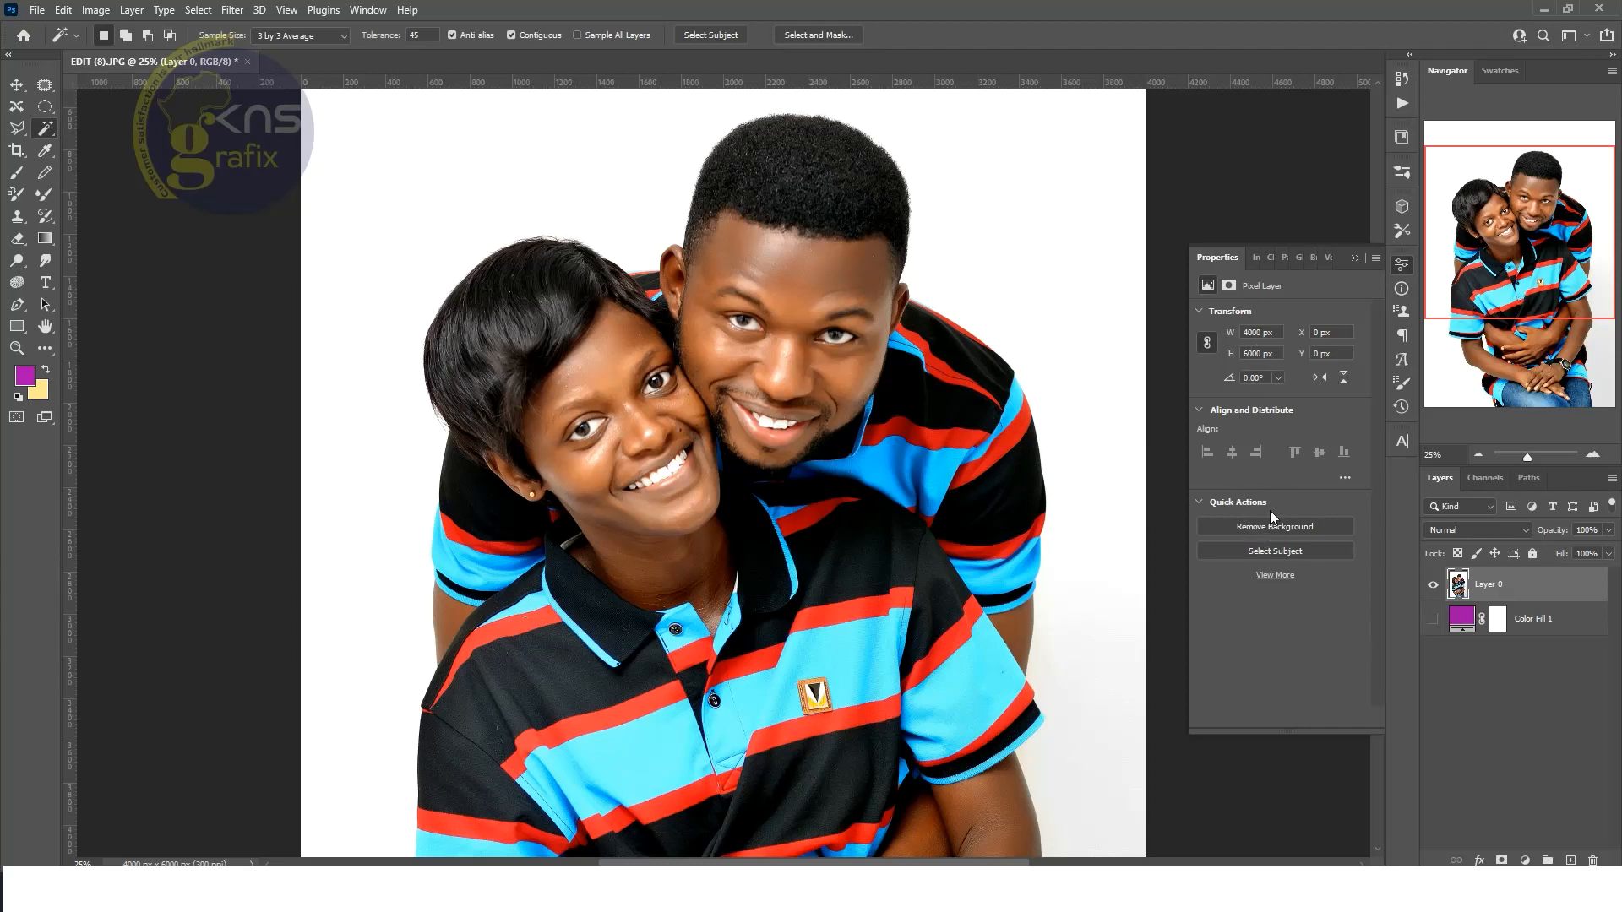
click(1199, 502)
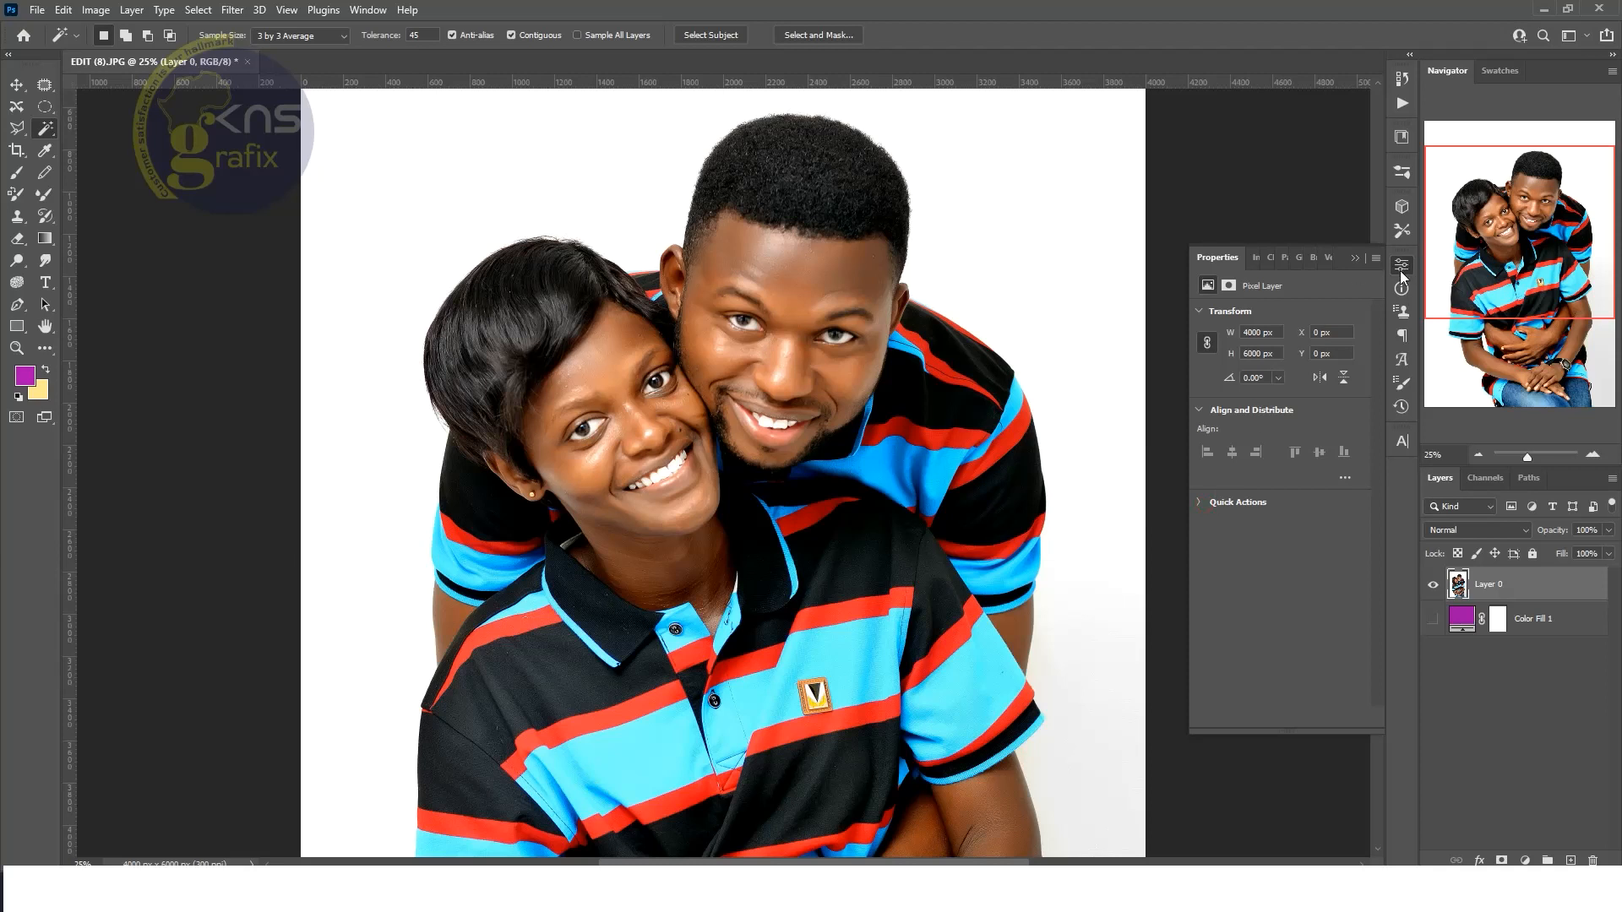
click(1198, 503)
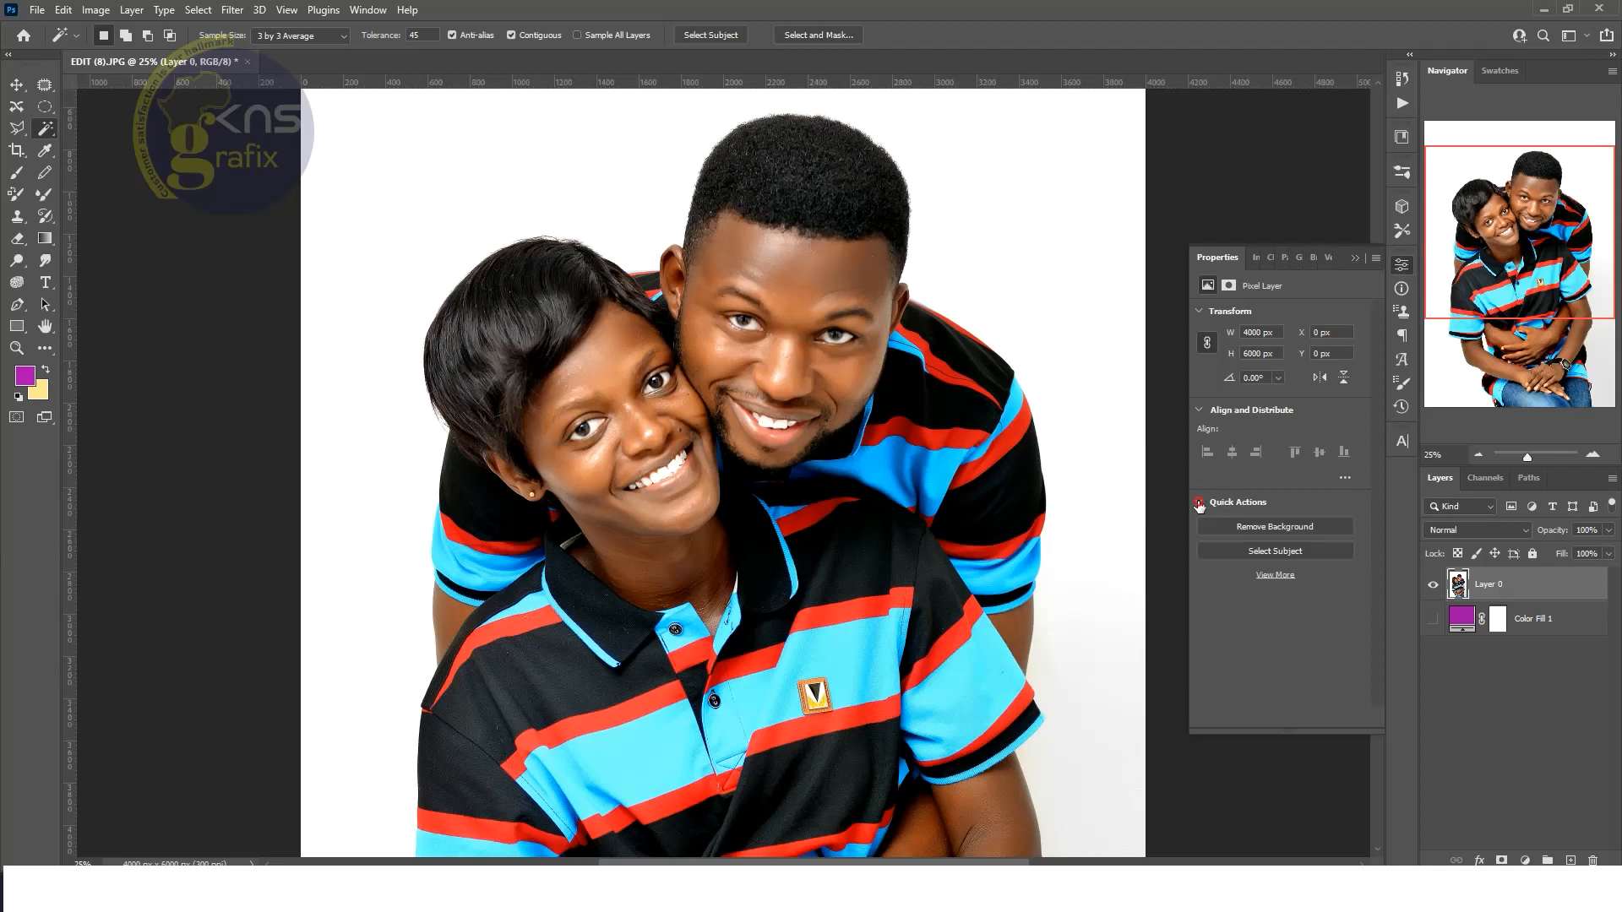
click(1284, 526)
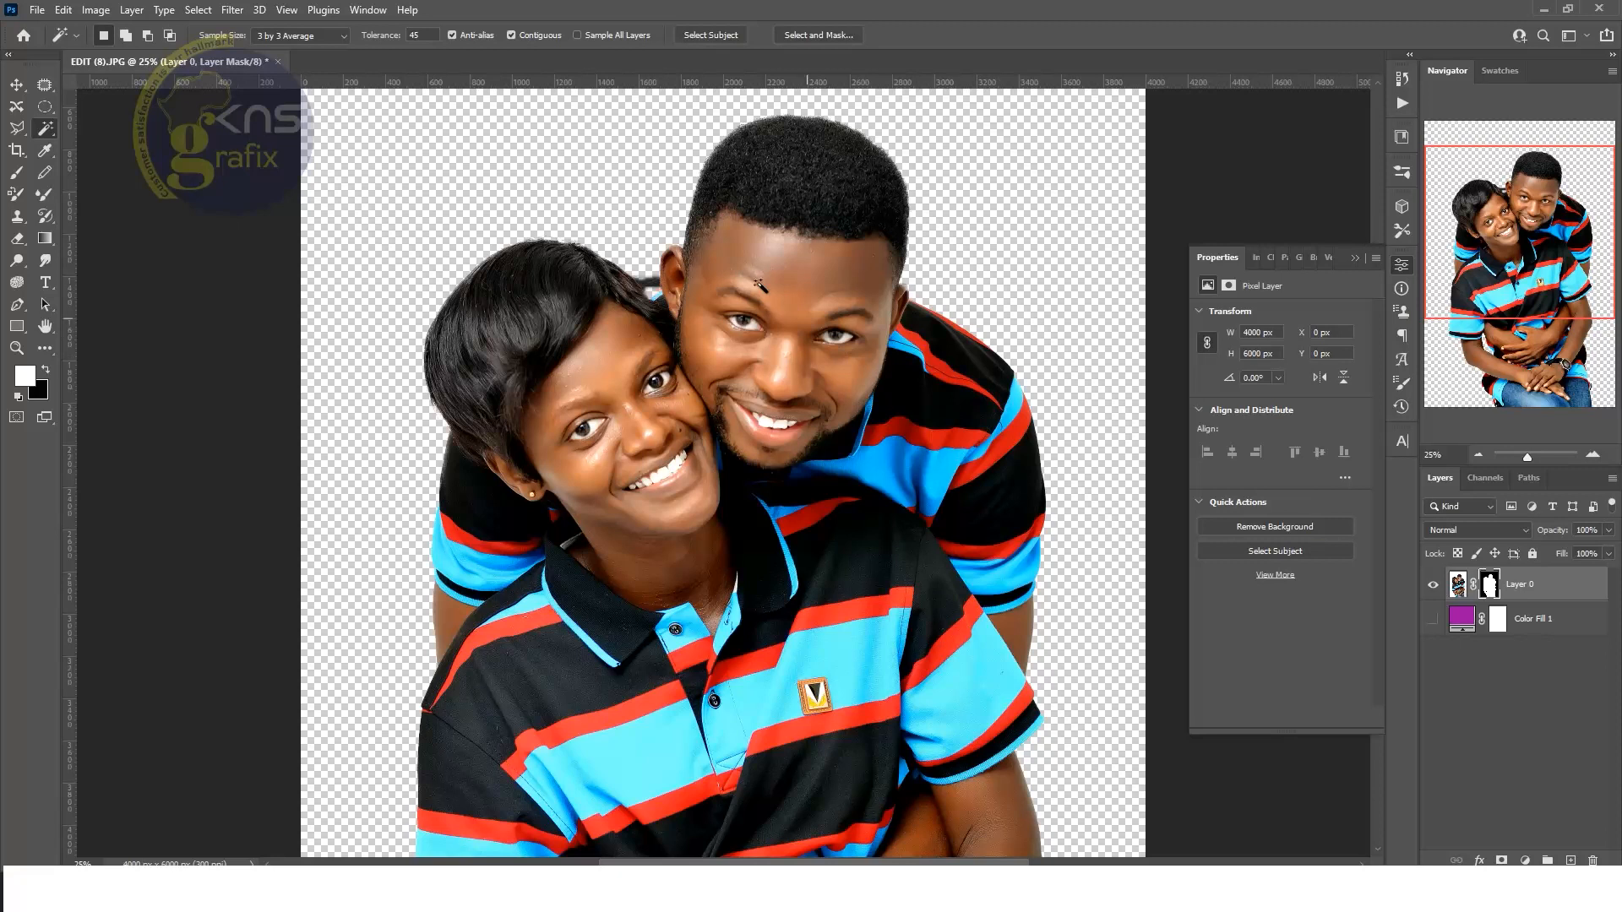
Toggle the purple fill layer's visibility to compare the automatic cut-out on transparency and on purple, leaving the fill shown.
mouse_move(1519, 267)
mouse_down()
mouse_move(1512, 351)
mouse_move(1499, 254)
mouse_up()
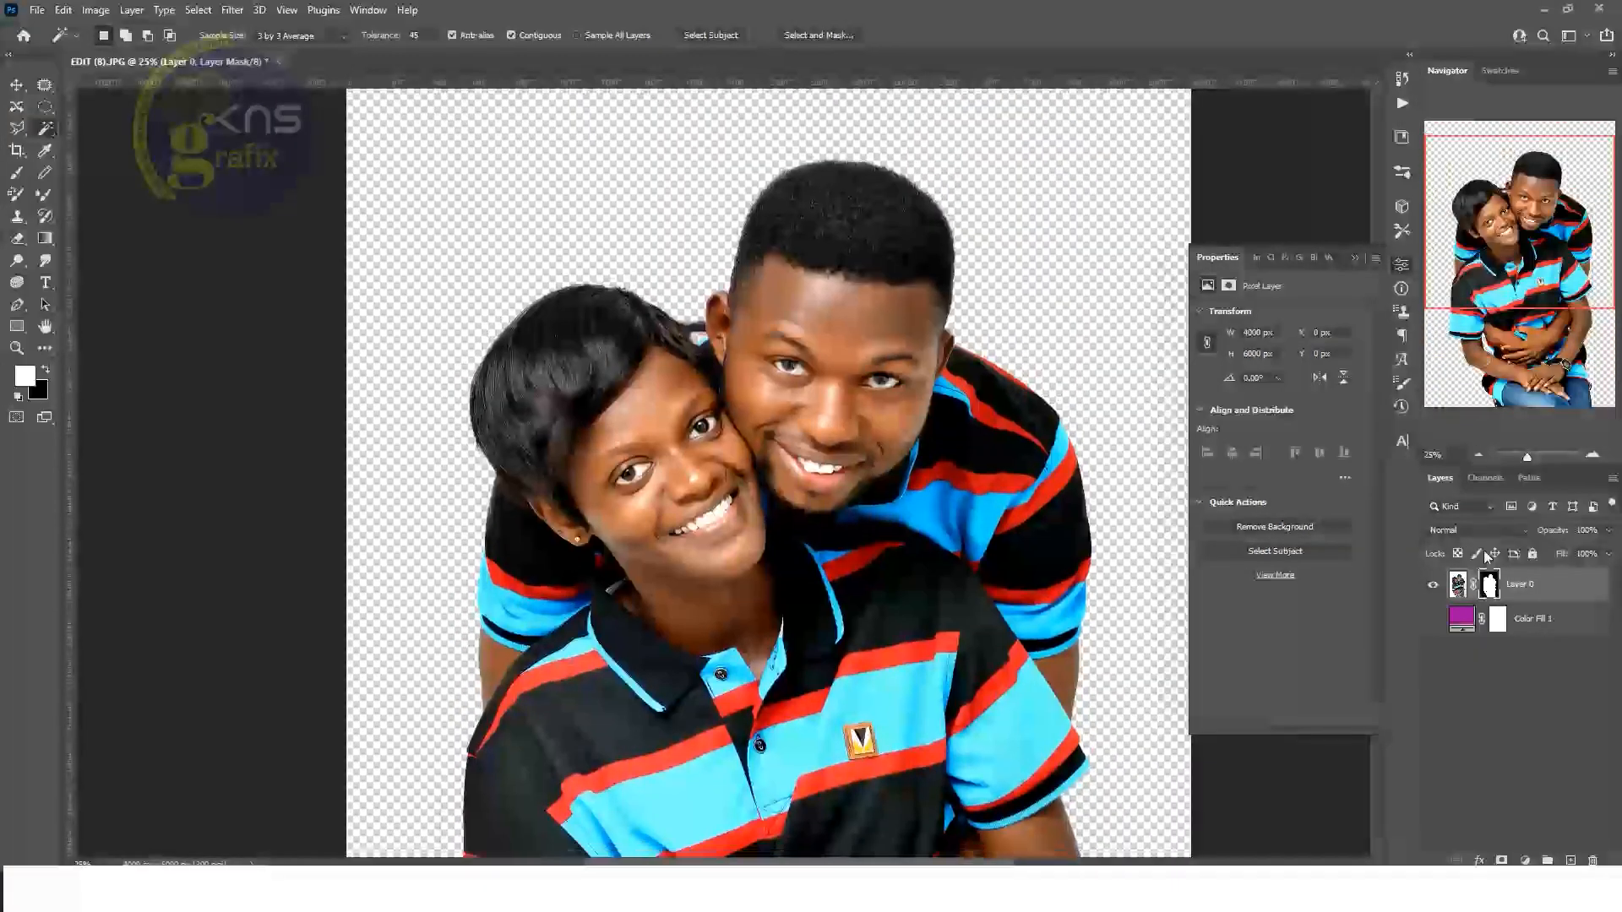
click(1433, 622)
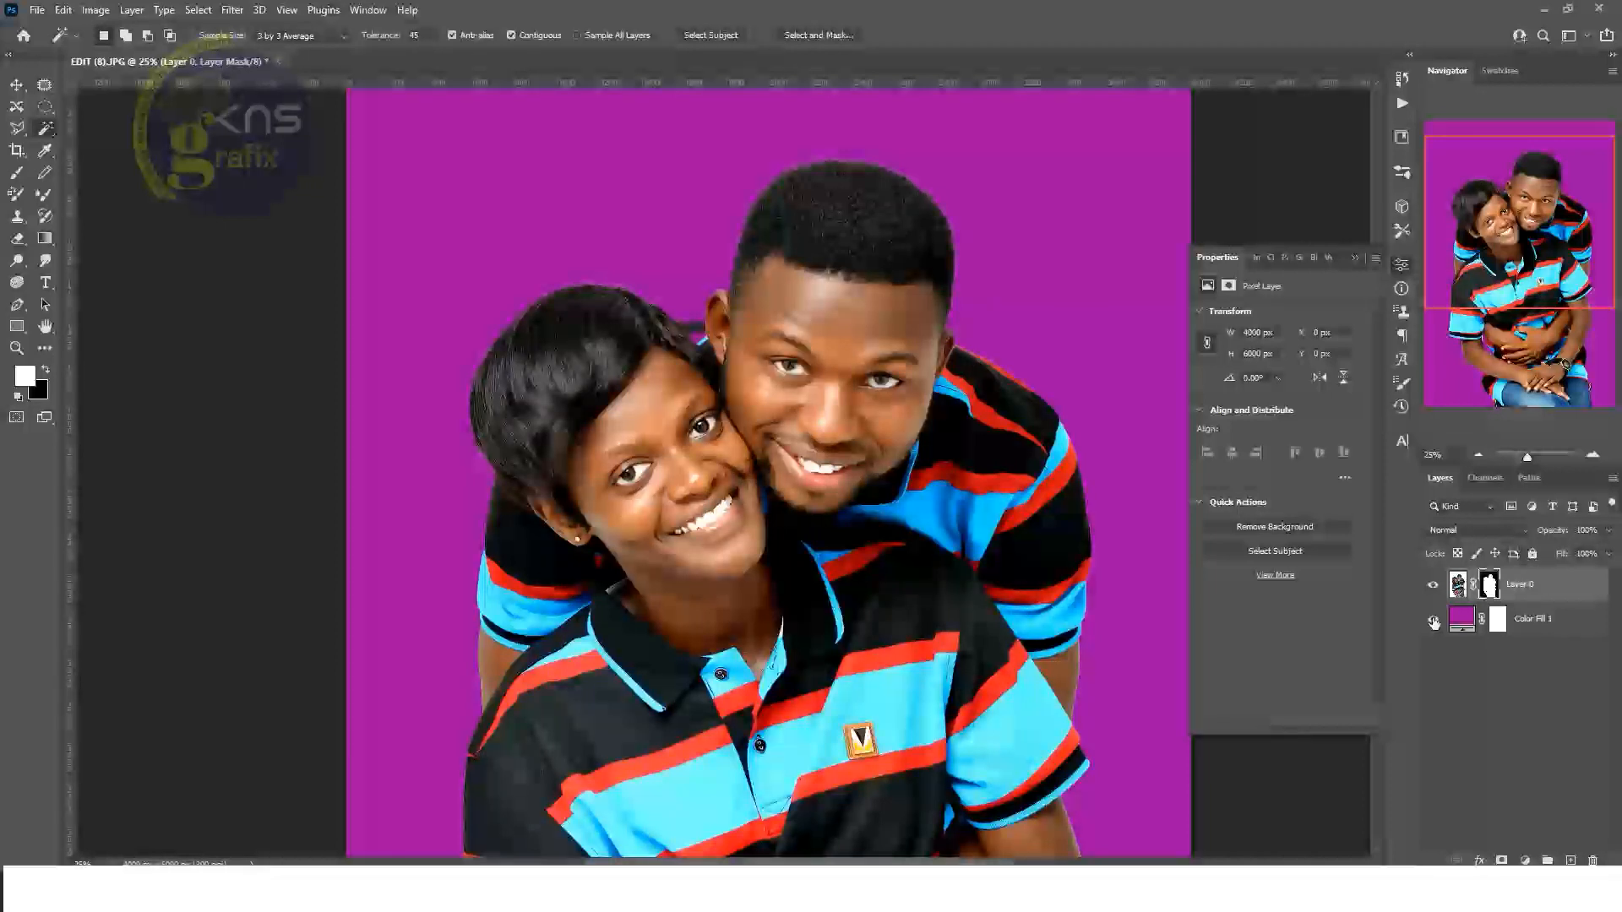
click(1433, 621)
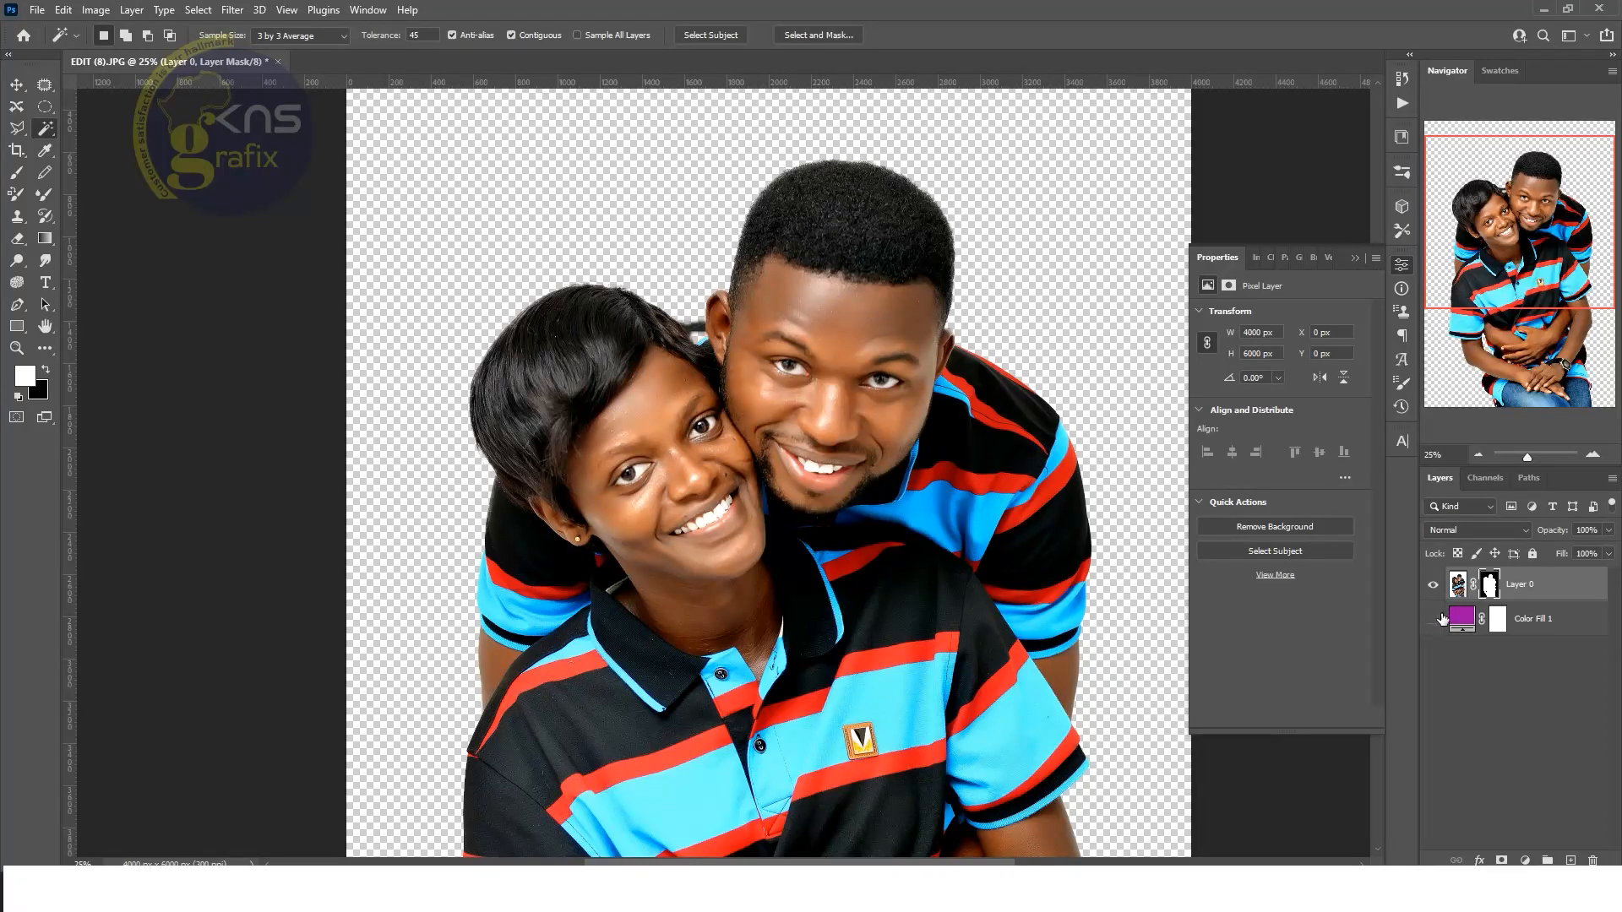
click(1436, 619)
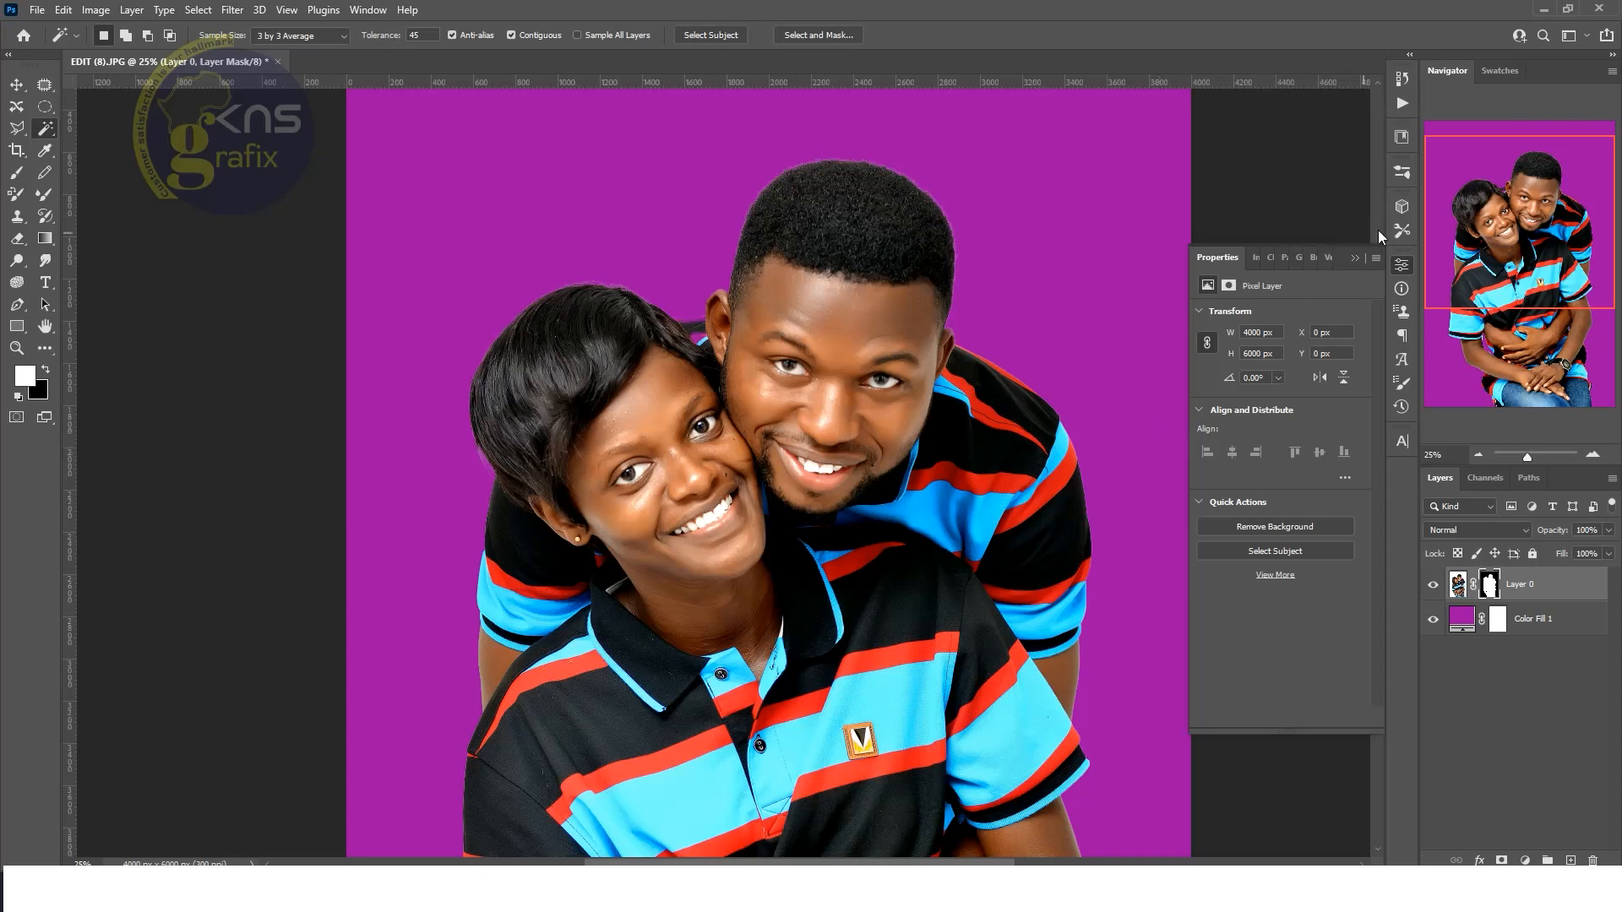
Delete the automatically generated layer mask from the couple photo.
click(1353, 259)
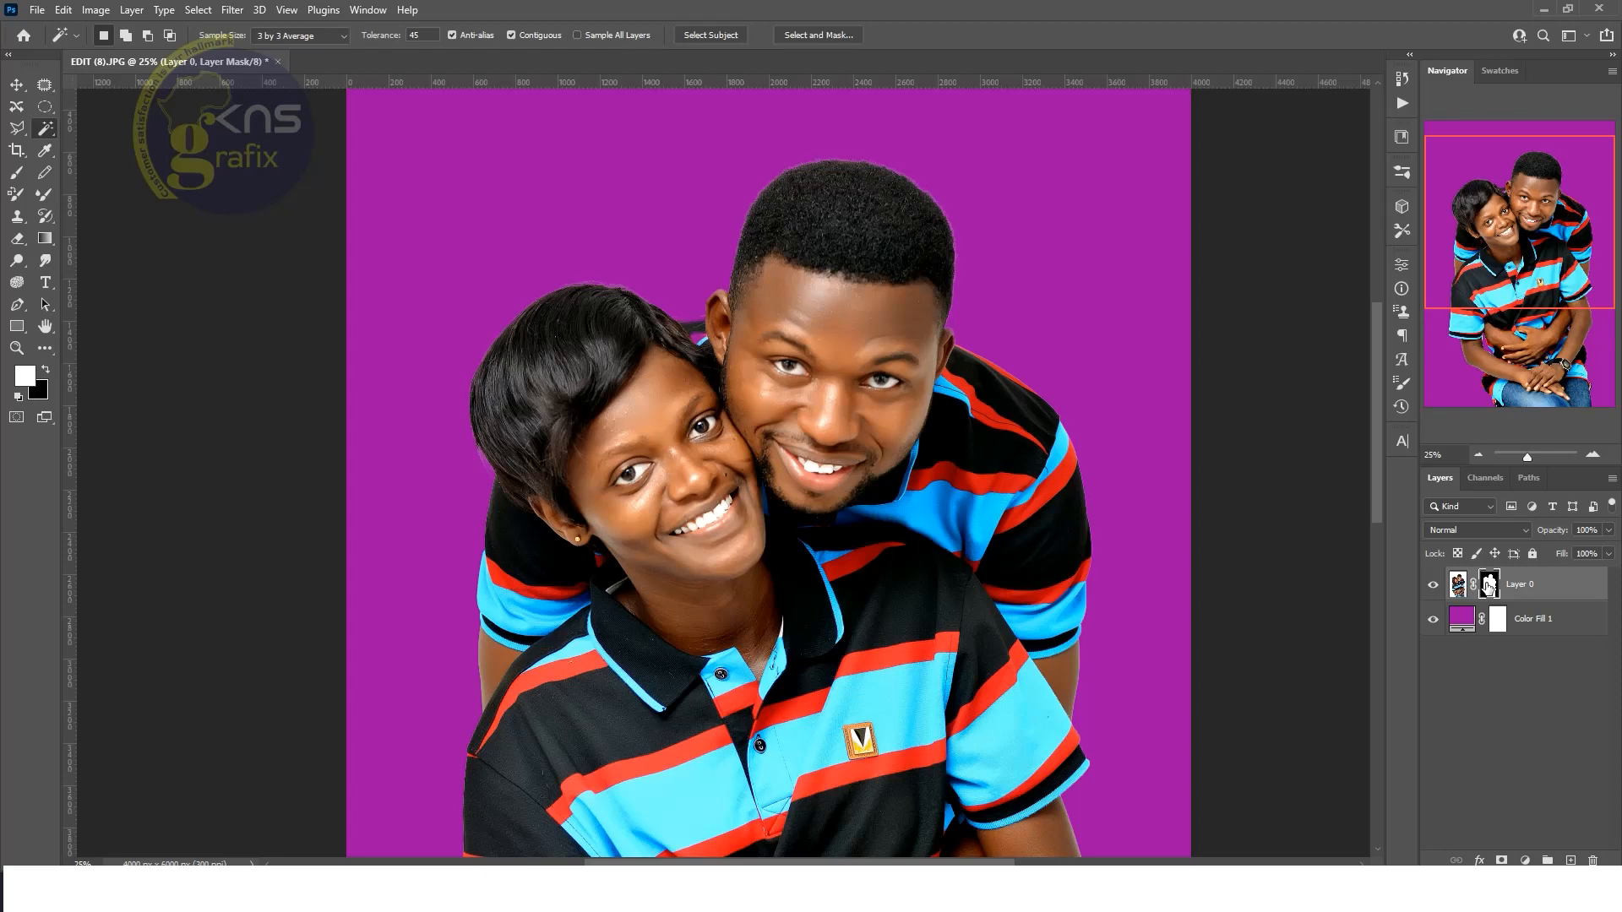
right_click(1486, 589)
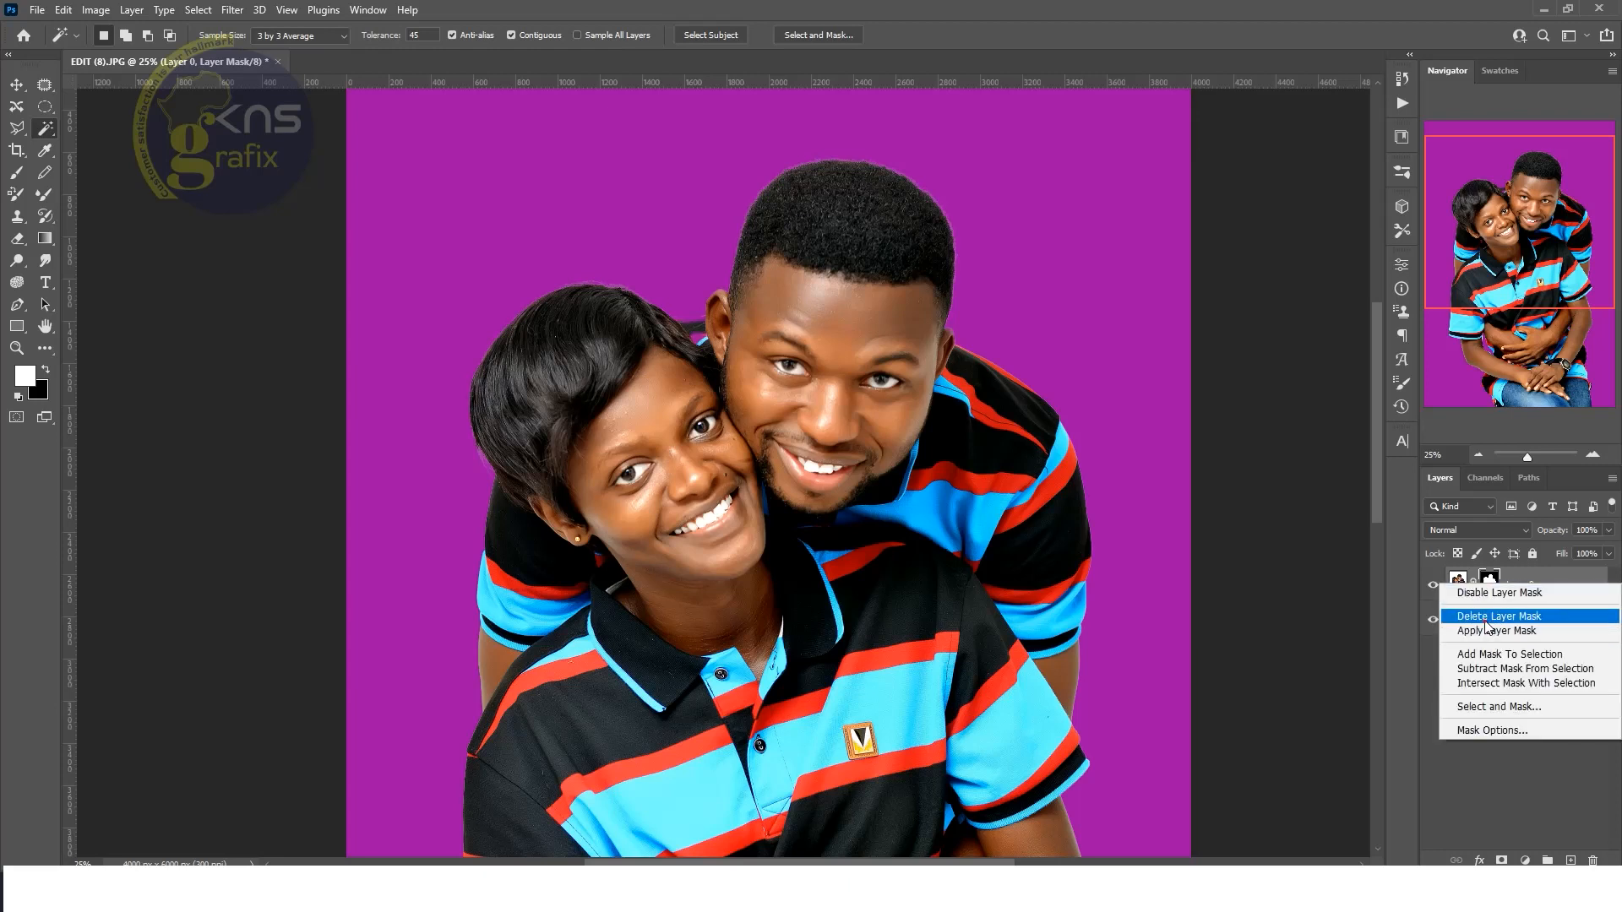
click(1487, 617)
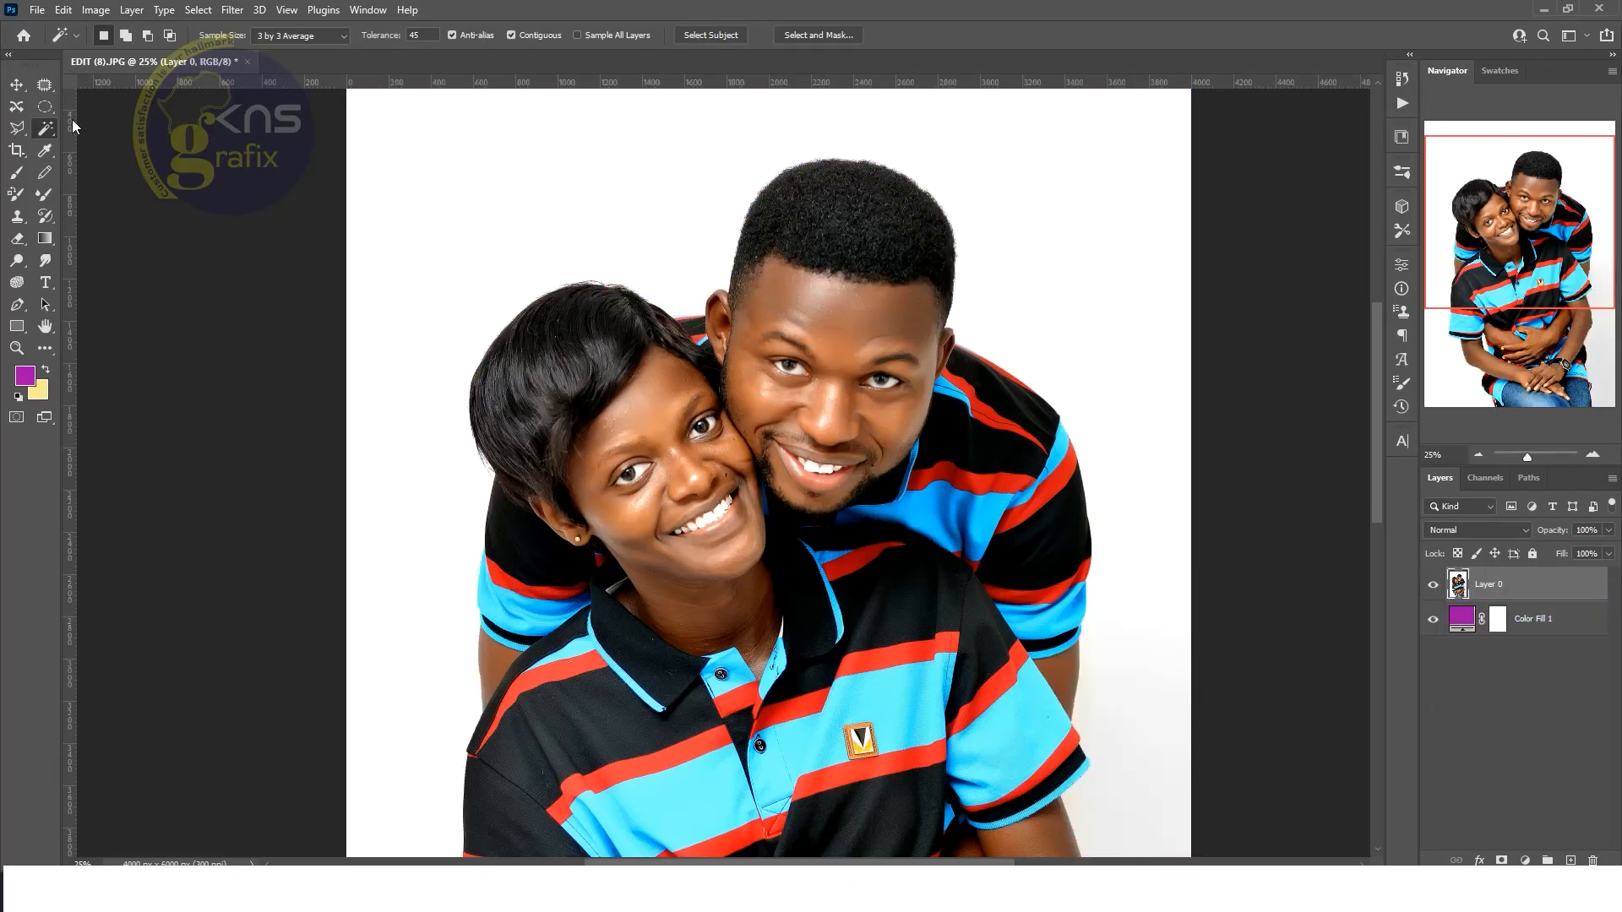
Open the IMG_6771-Recovered photo and unlock its Background layer.
right_click(48, 131)
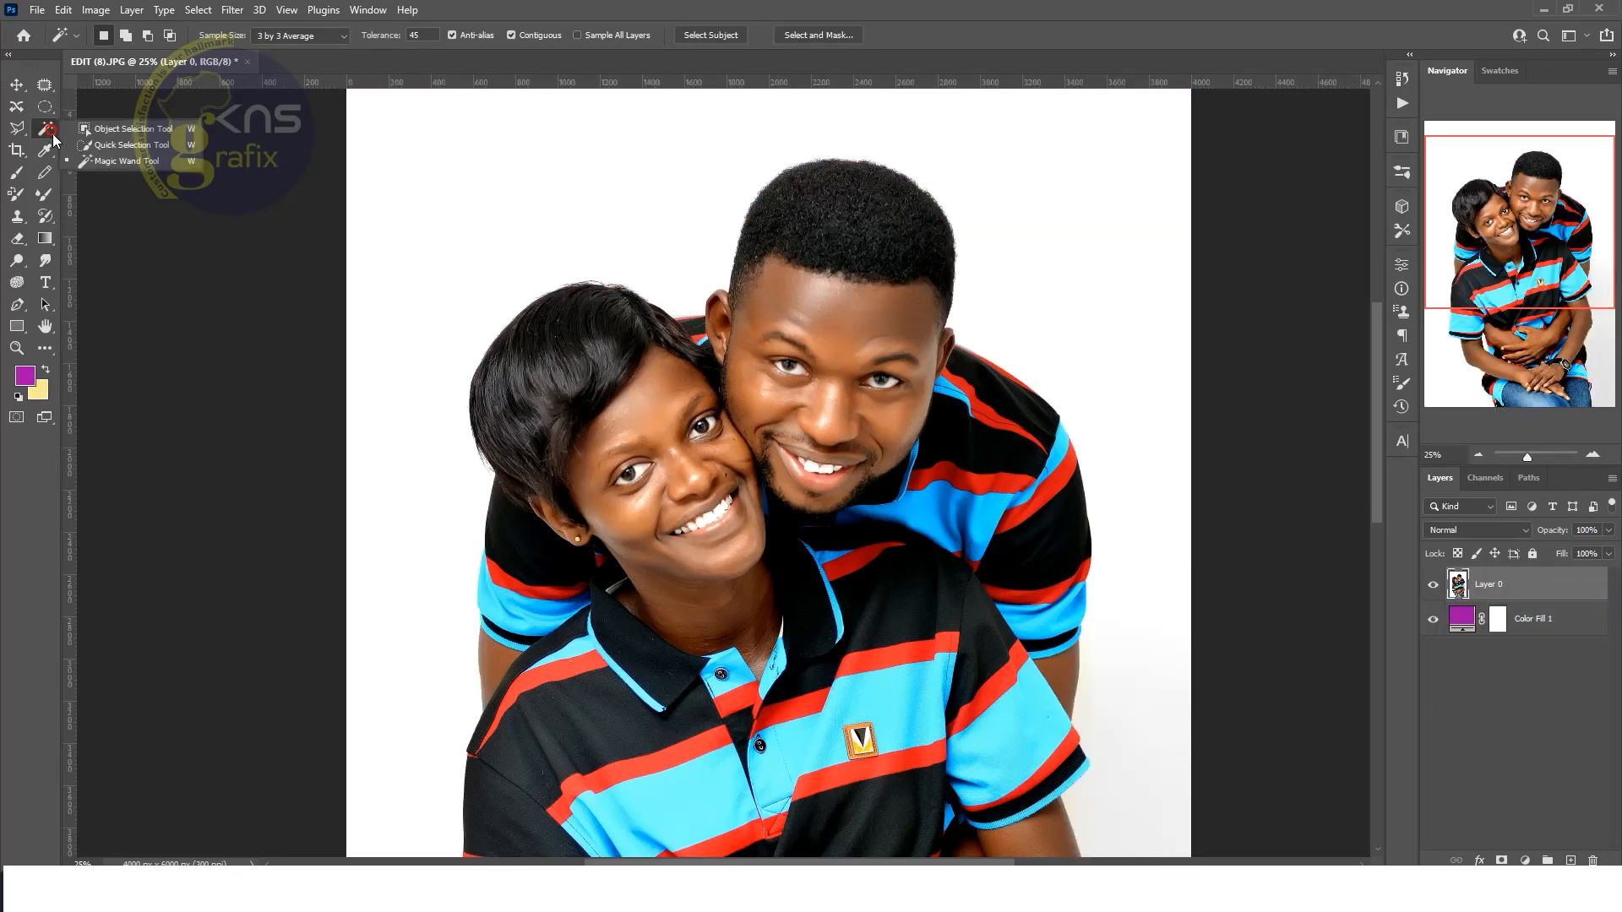
click(132, 145)
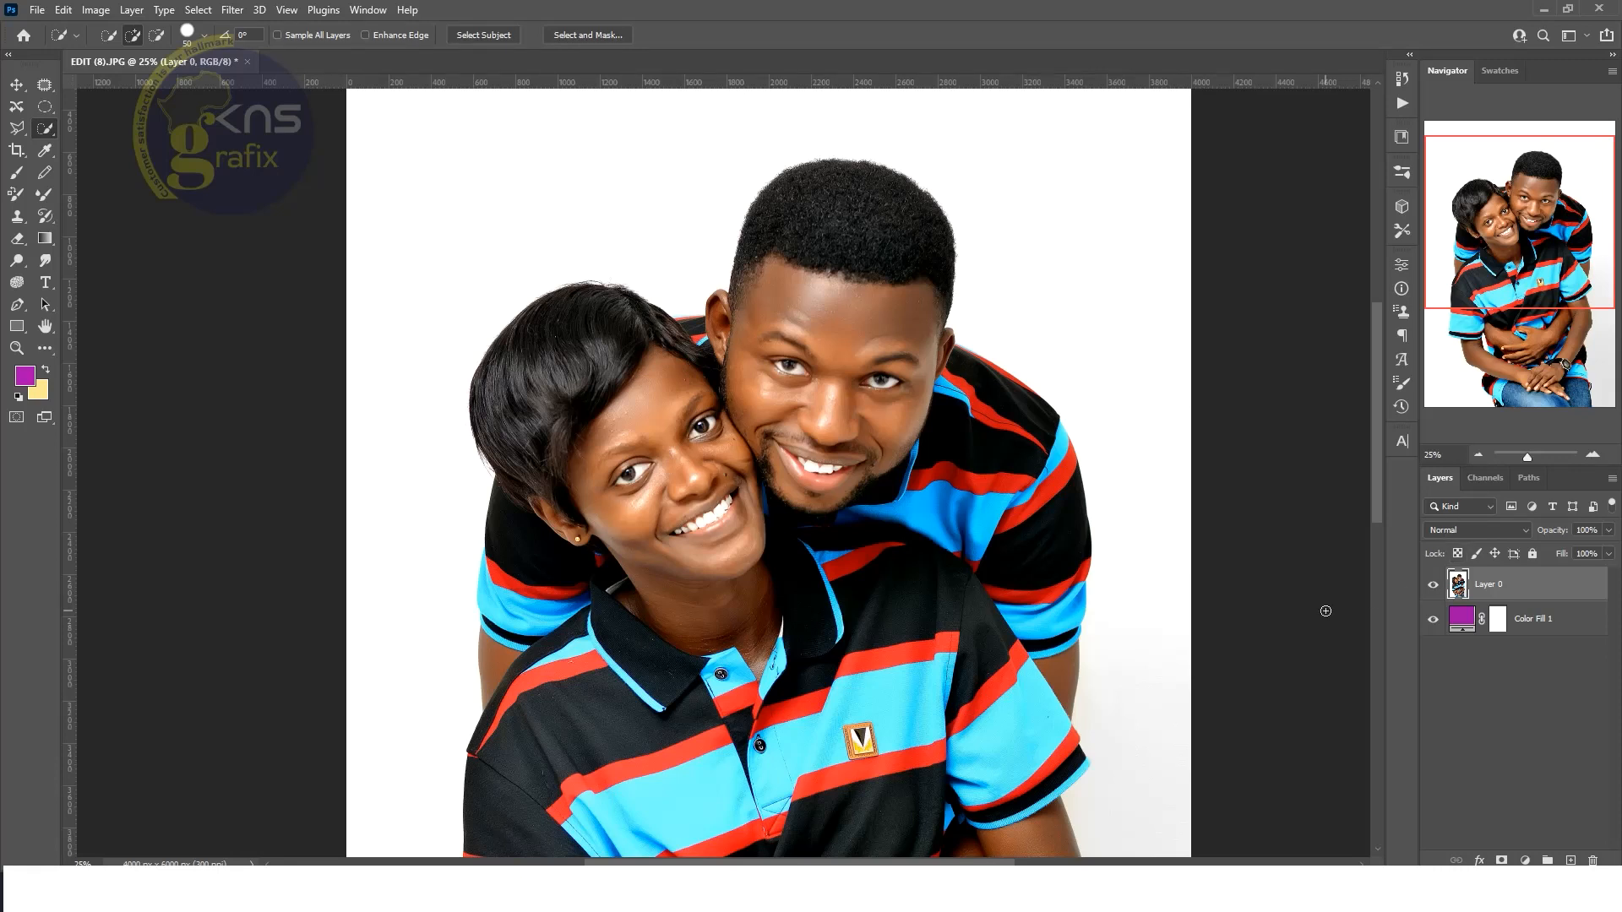
click(38, 10)
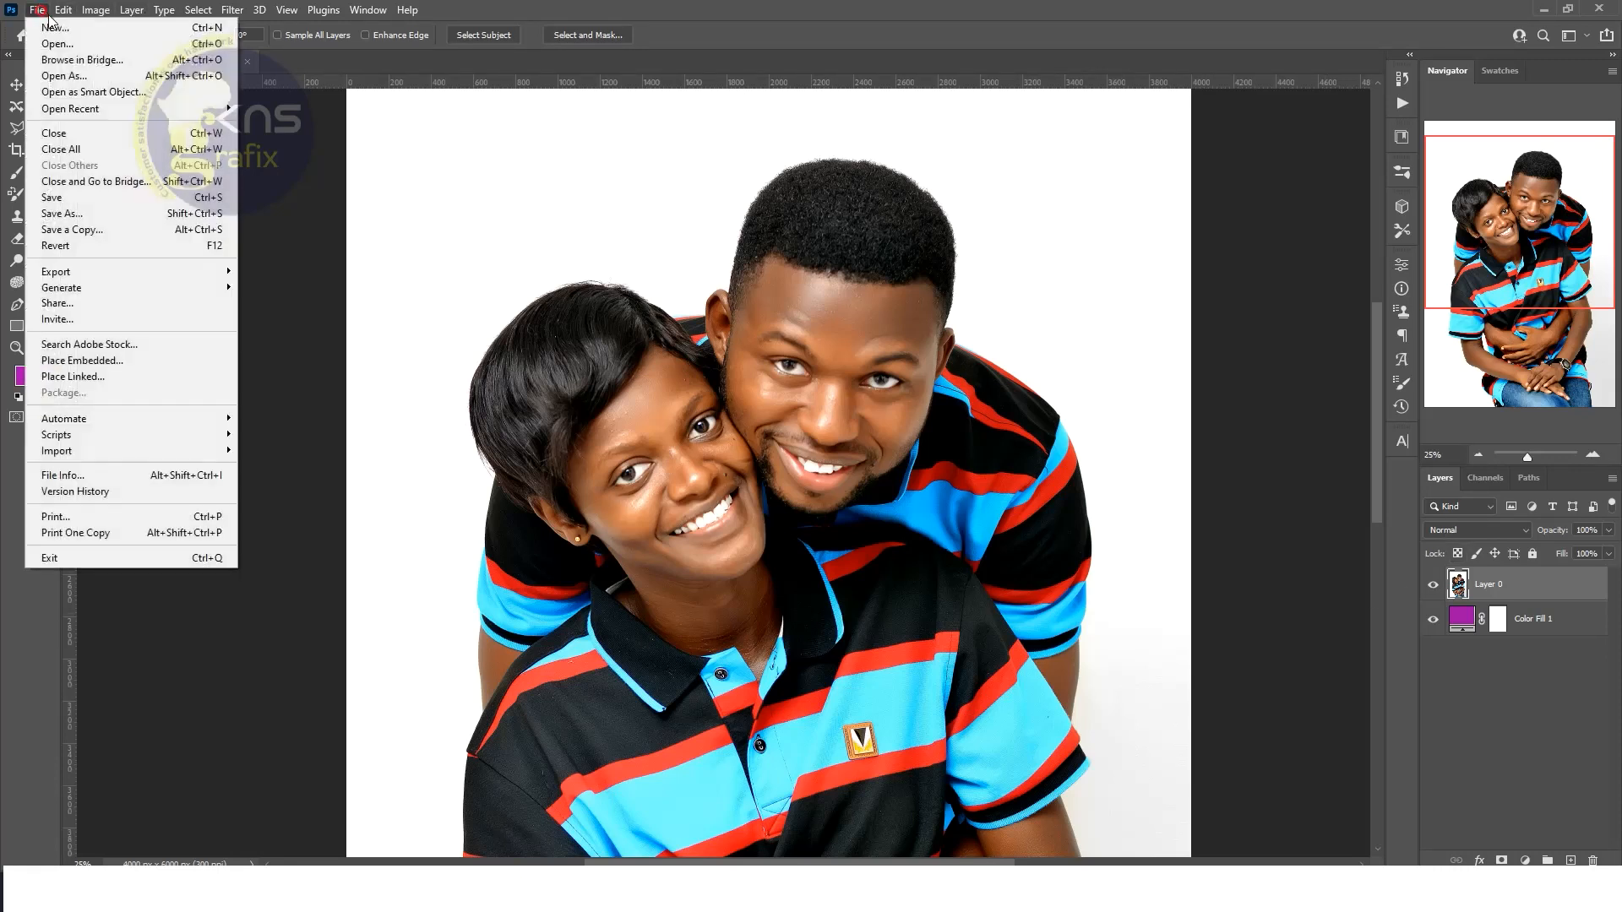
click(93, 48)
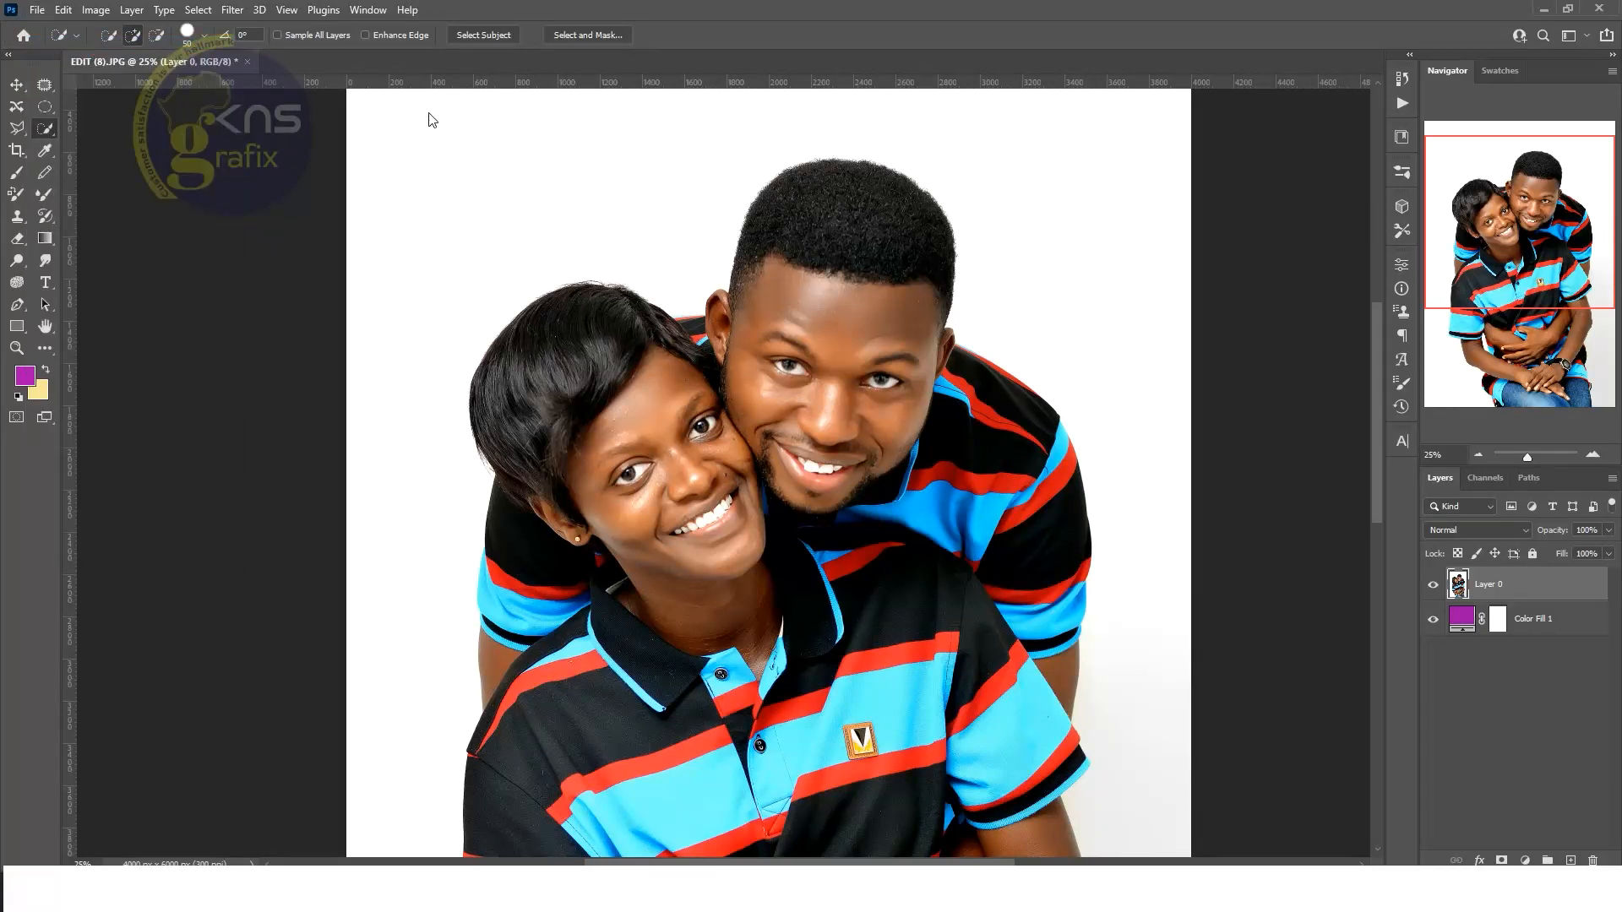
click(656, 139)
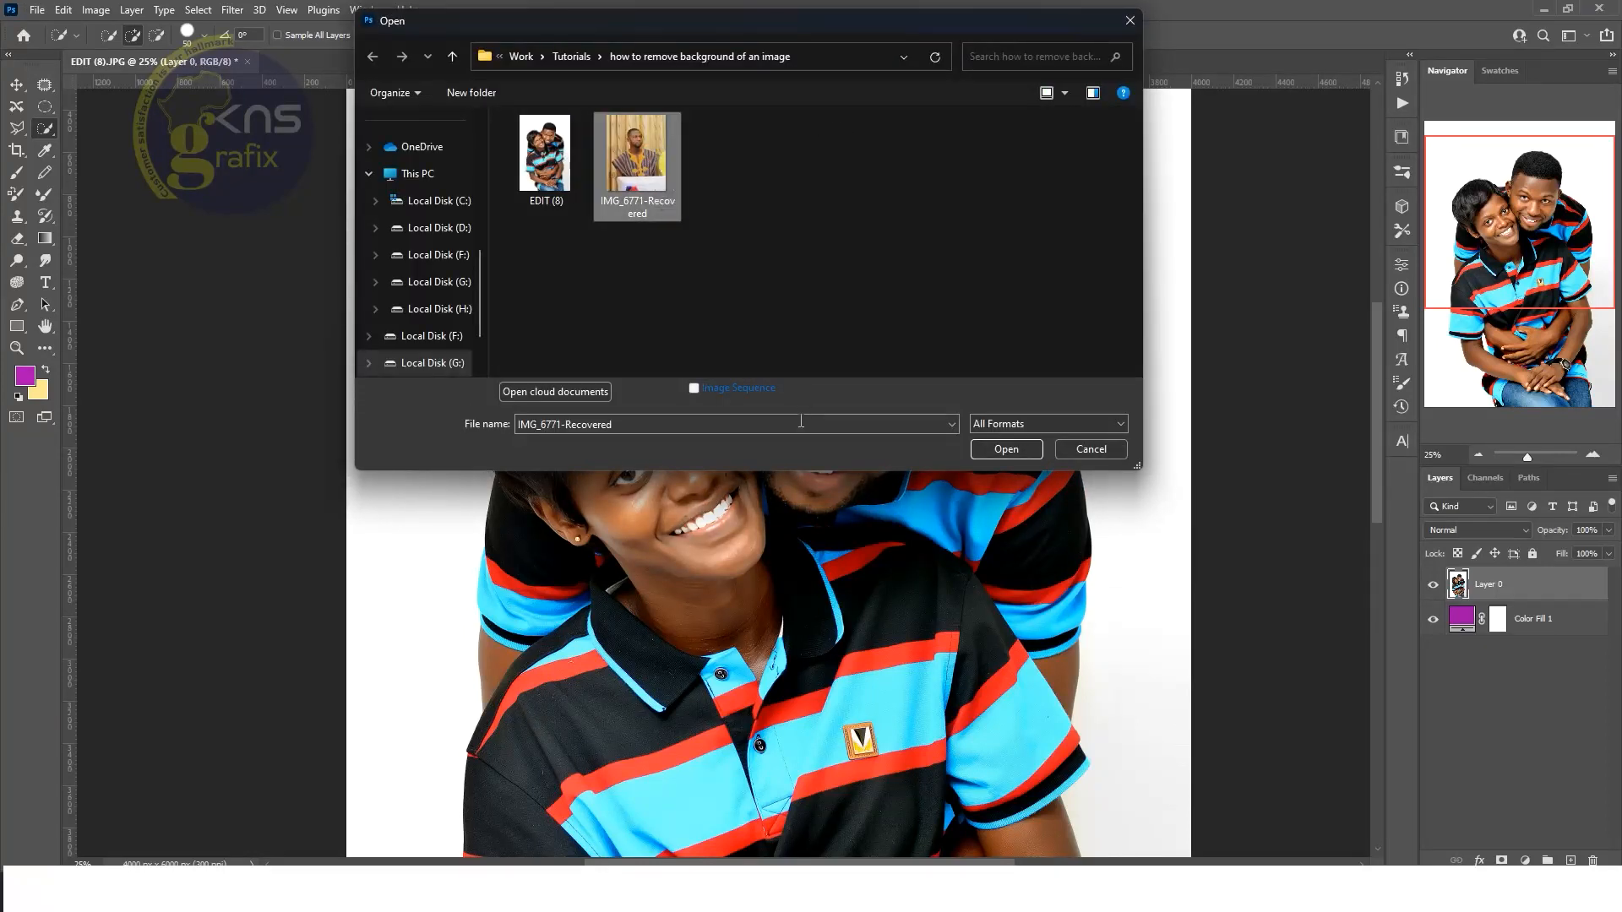
click(1006, 448)
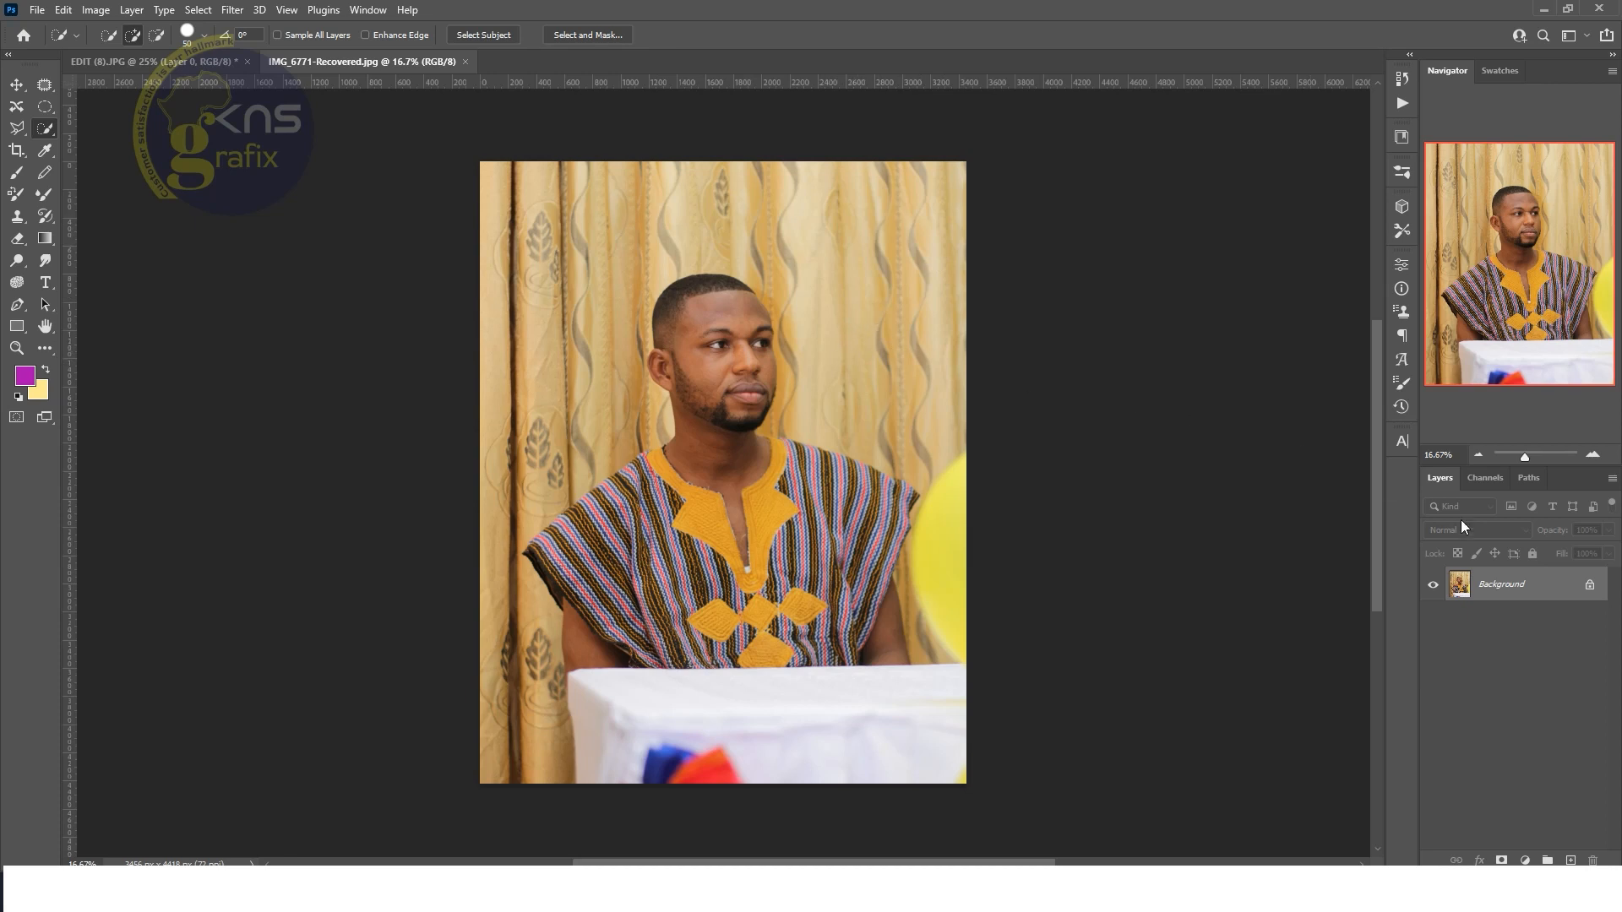
click(1590, 584)
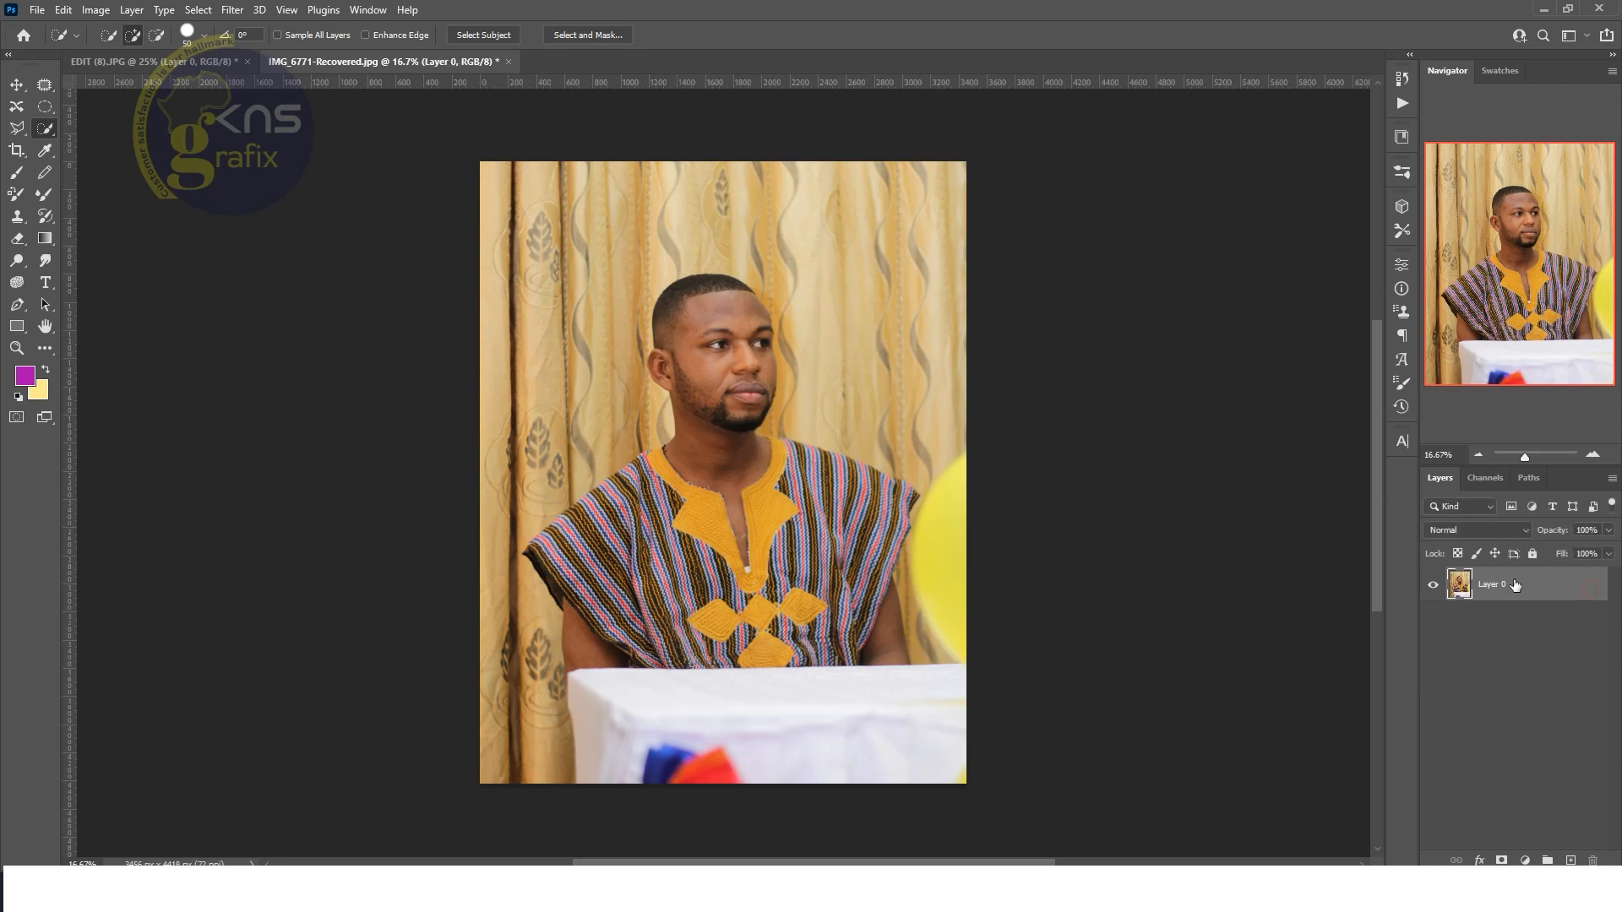
Try to select the patterned curtain behind the man with the Magic Wand, and clear the selection.
right_click(53, 132)
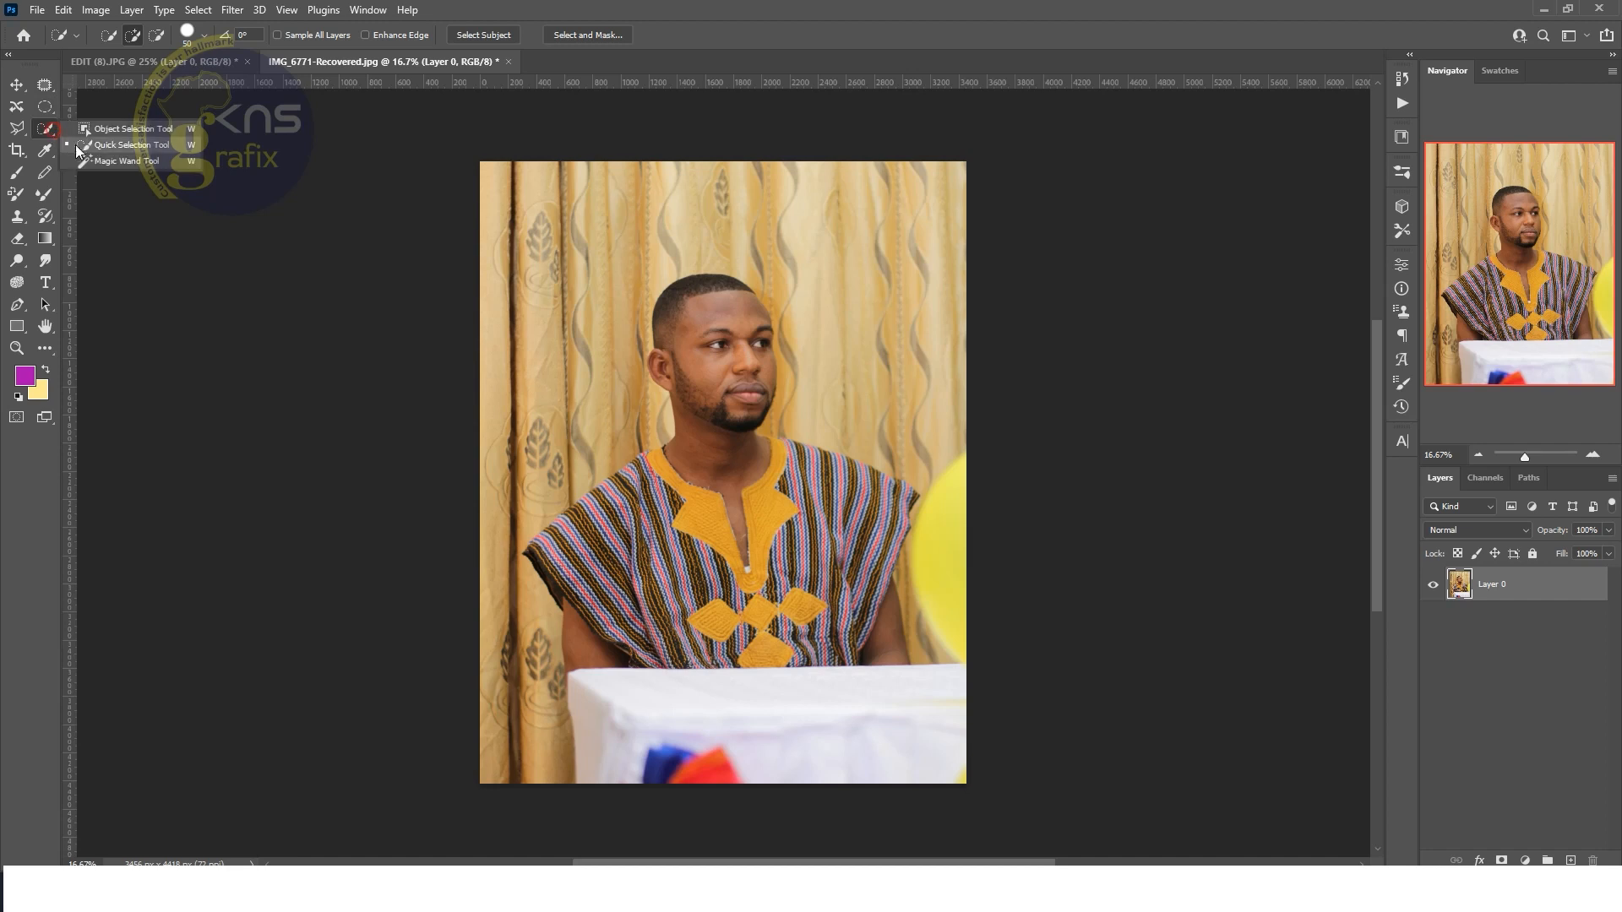
click(107, 164)
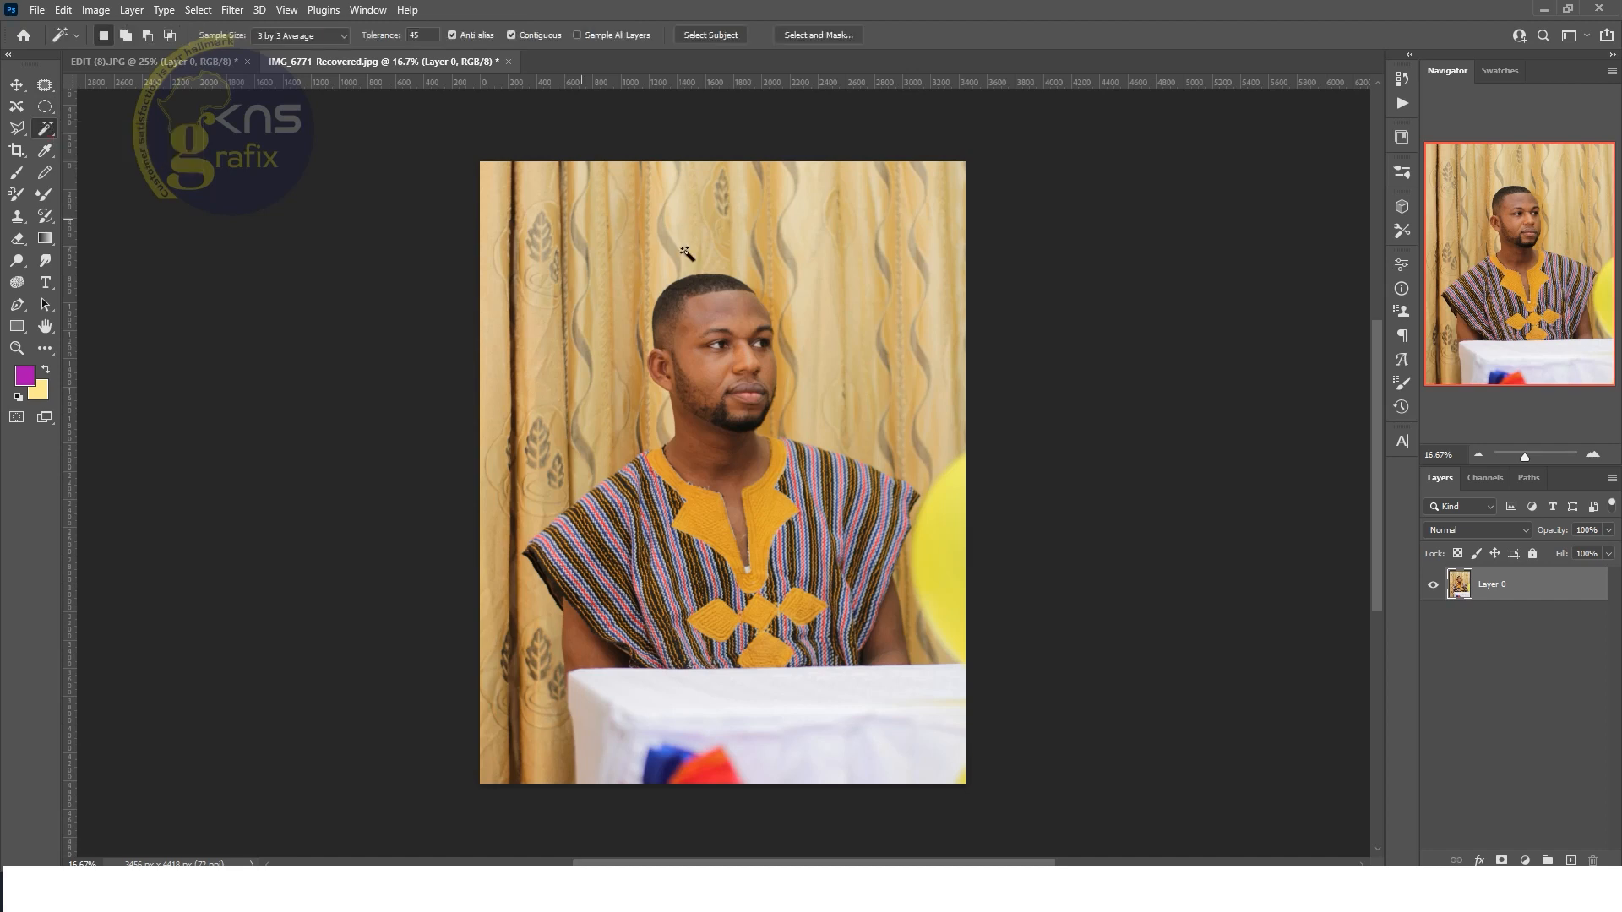
click(743, 228)
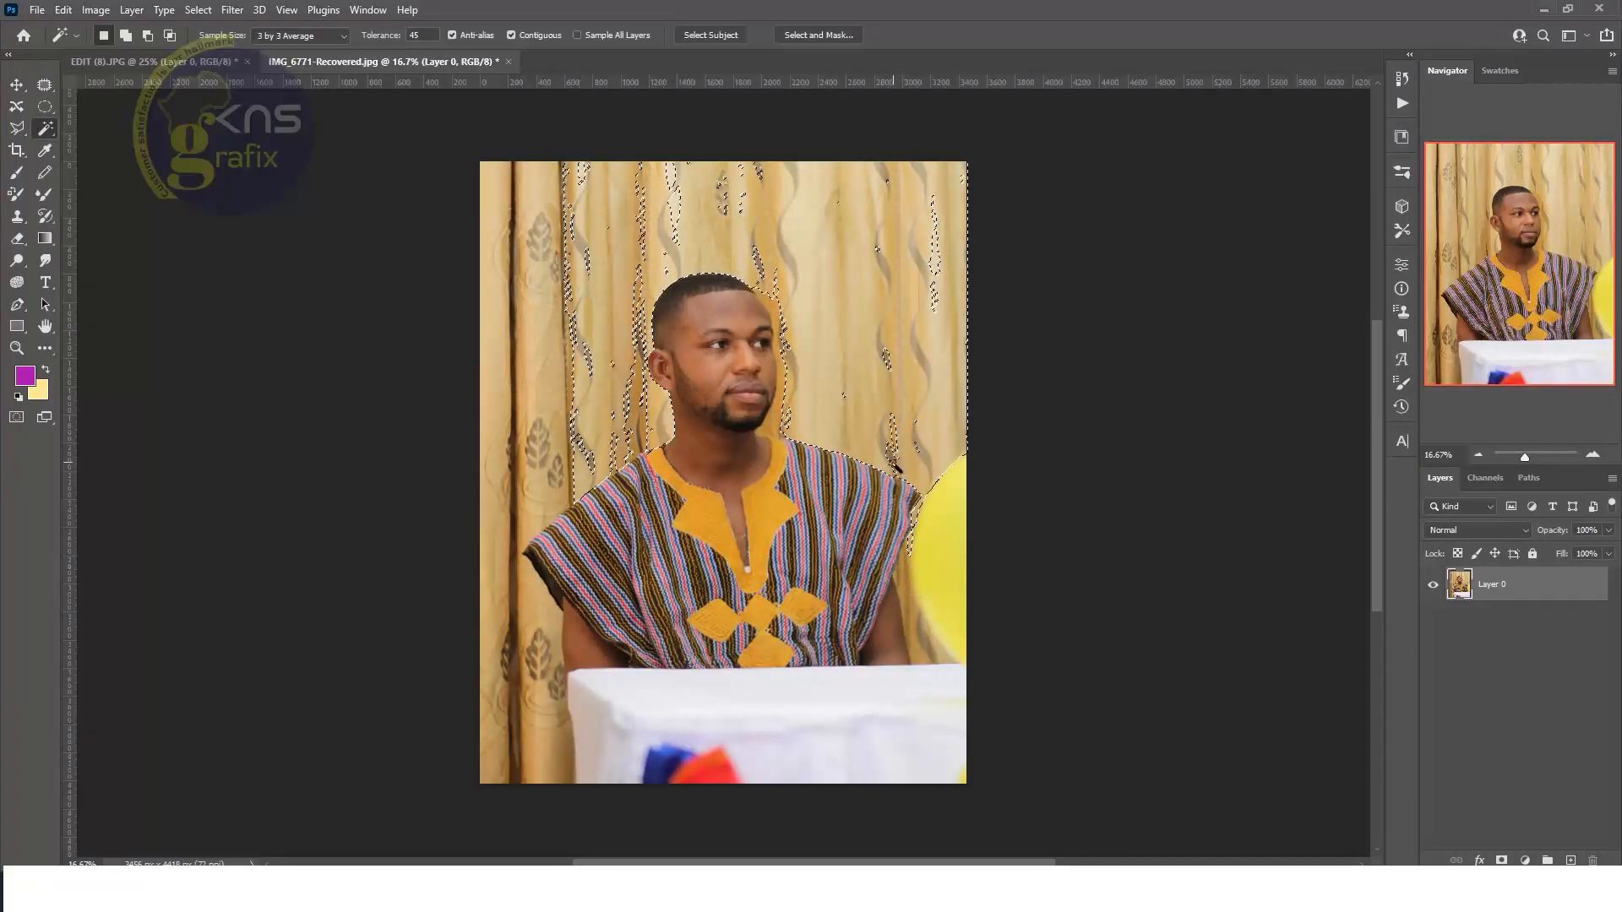
key(ctrl+d)
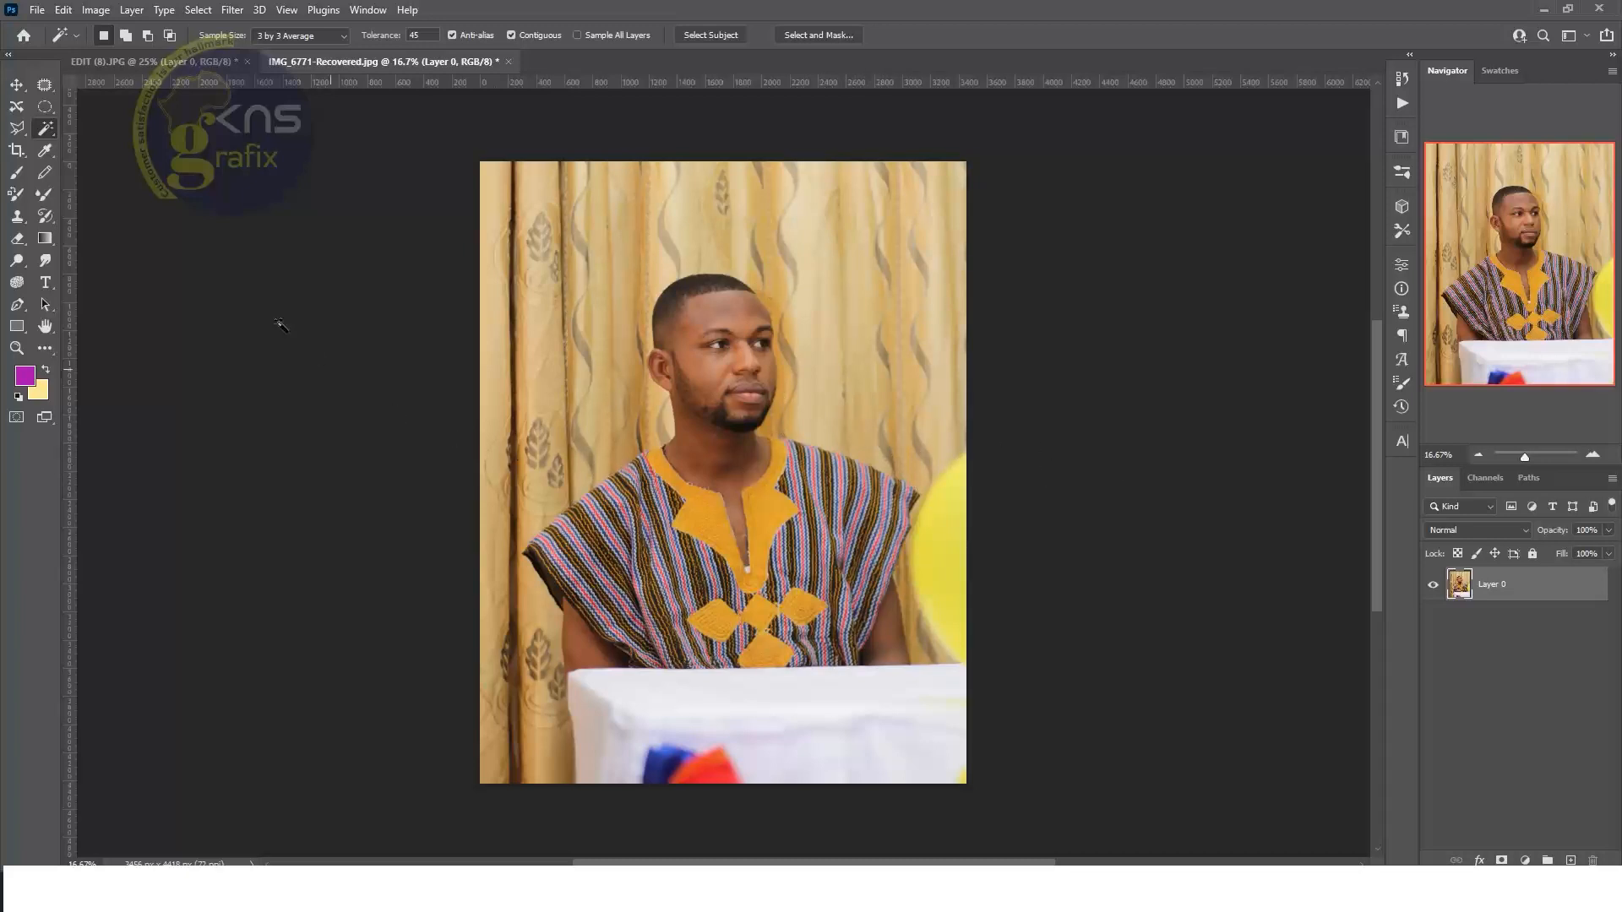
Select the man's hair, face, ear and neck with the Quick Selection tool.
right_click(52, 131)
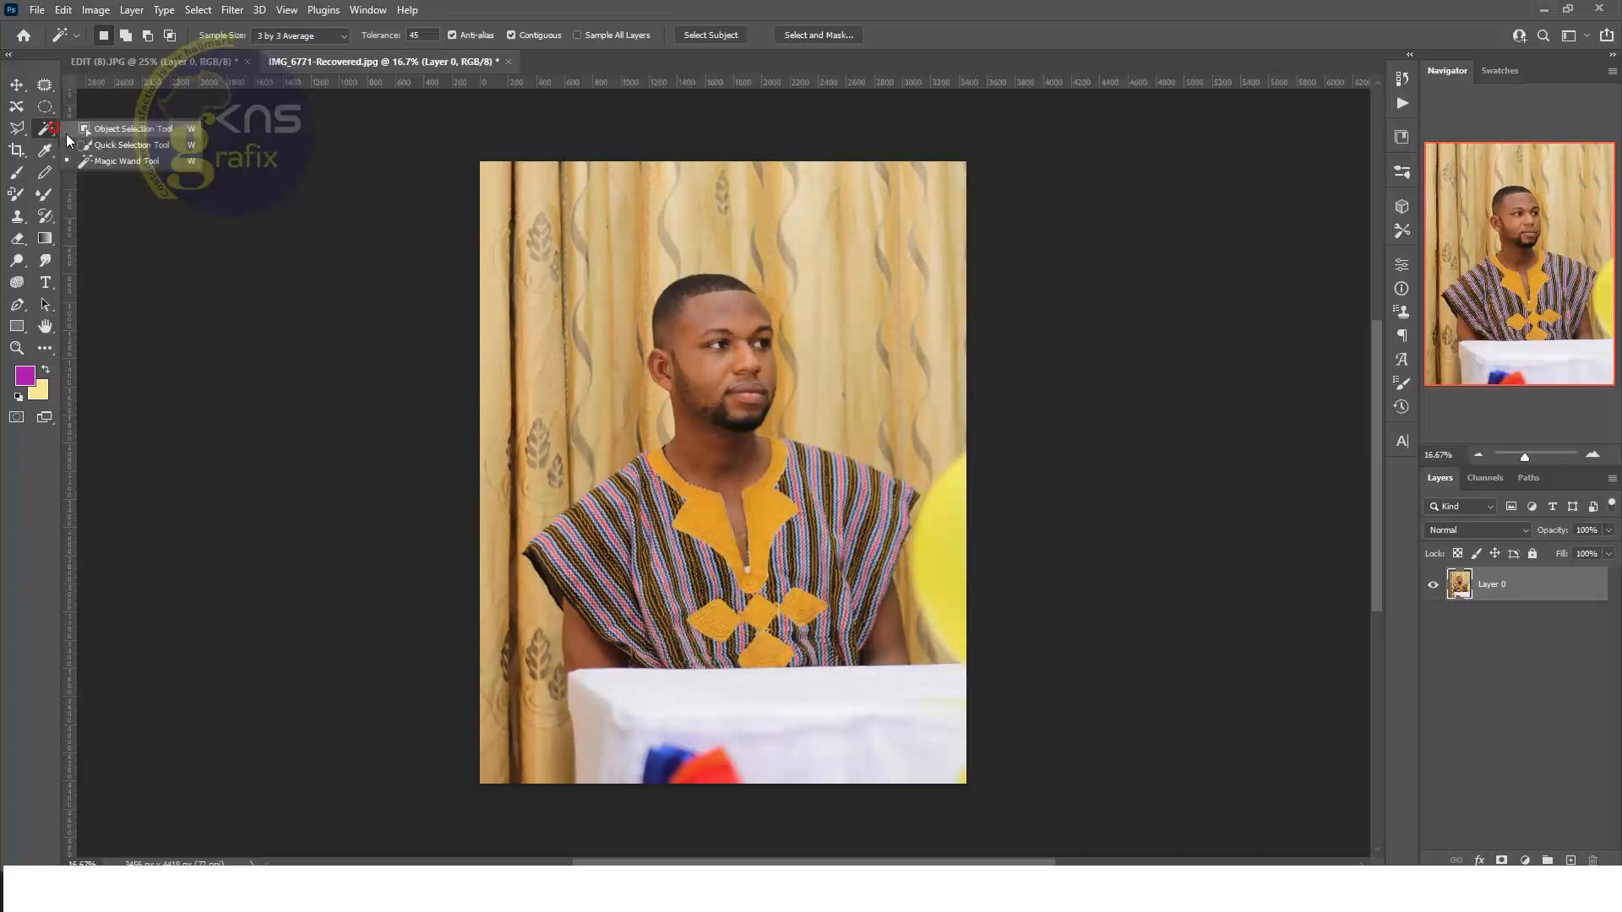
click(118, 145)
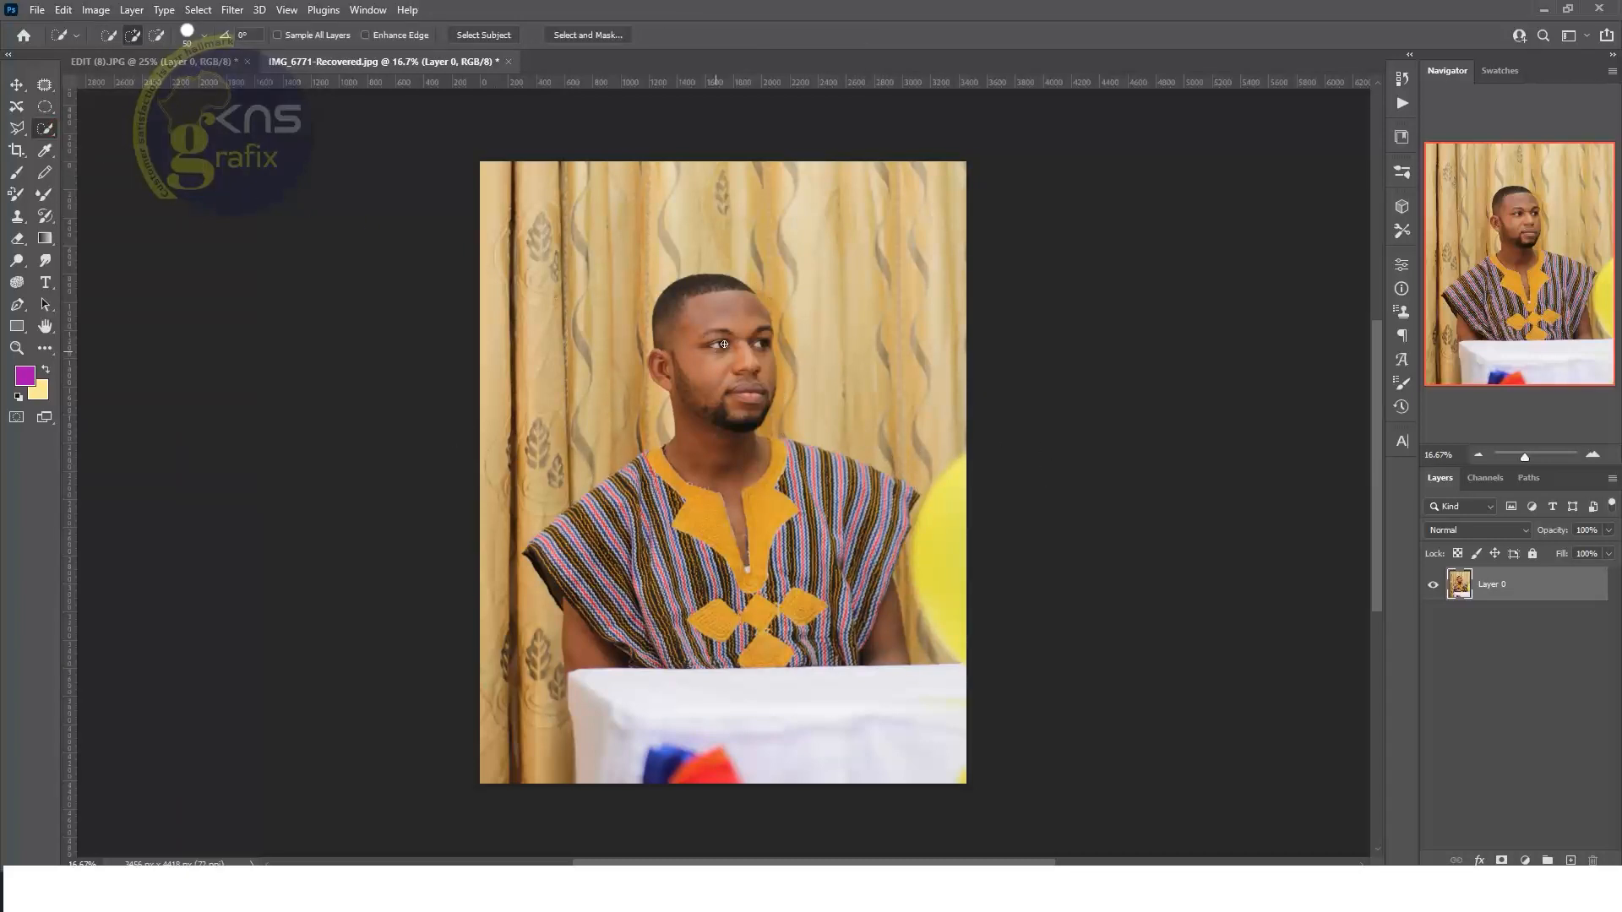
drag(1527, 462, 1533, 458)
drag(1521, 300, 1503, 254)
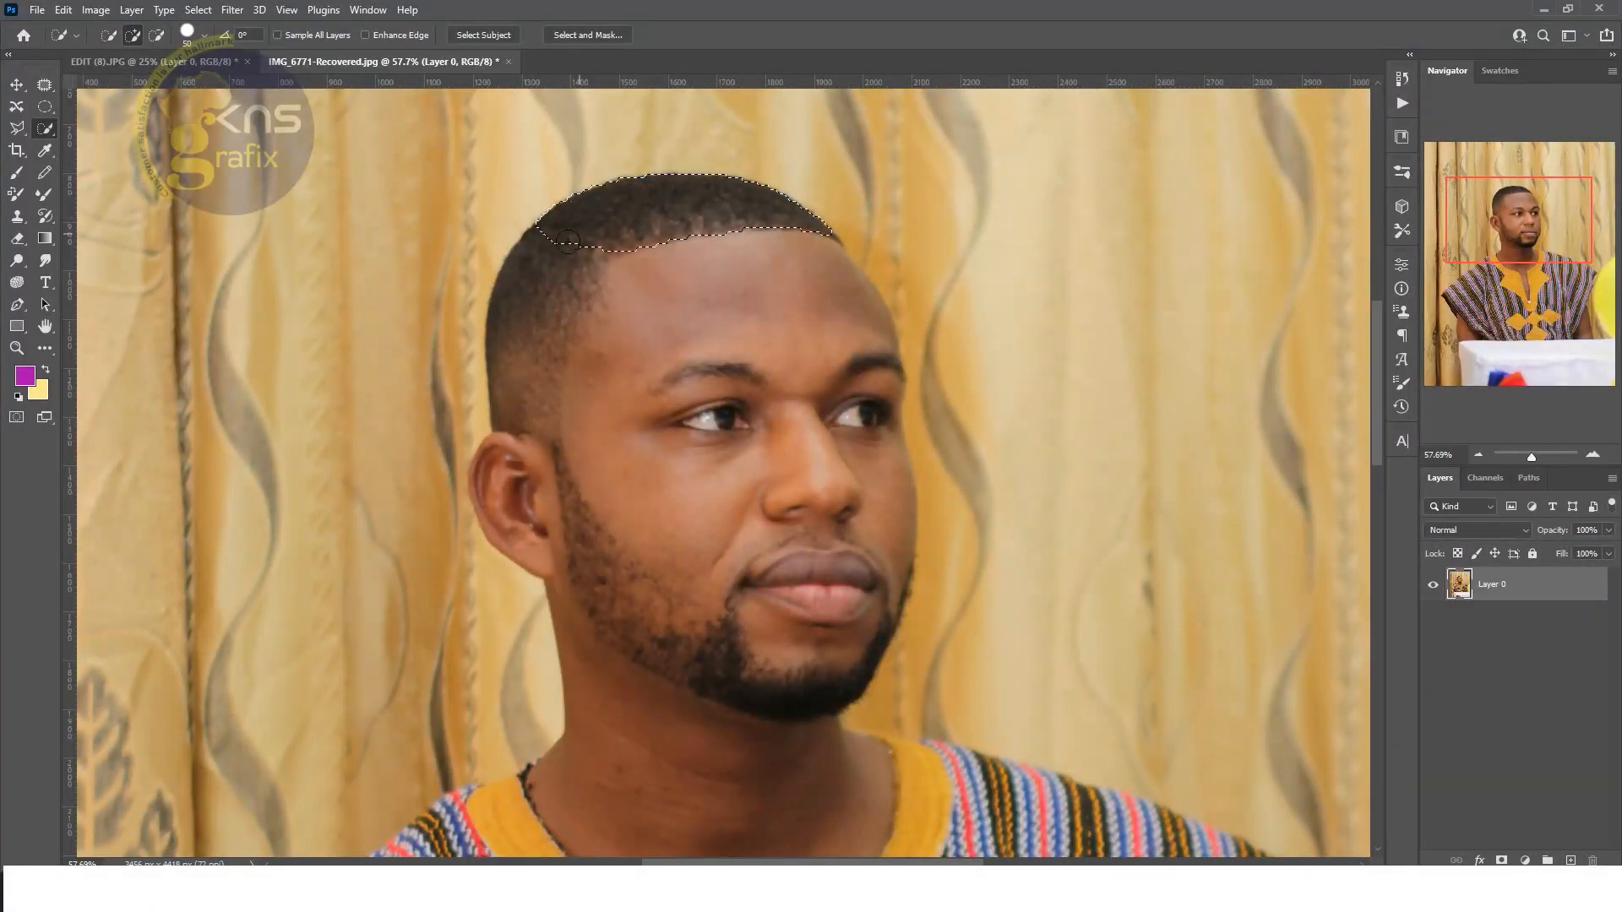
mouse_move(589, 417)
mouse_down()
mouse_move(692, 517)
mouse_move(733, 586)
mouse_move(757, 742)
mouse_up()
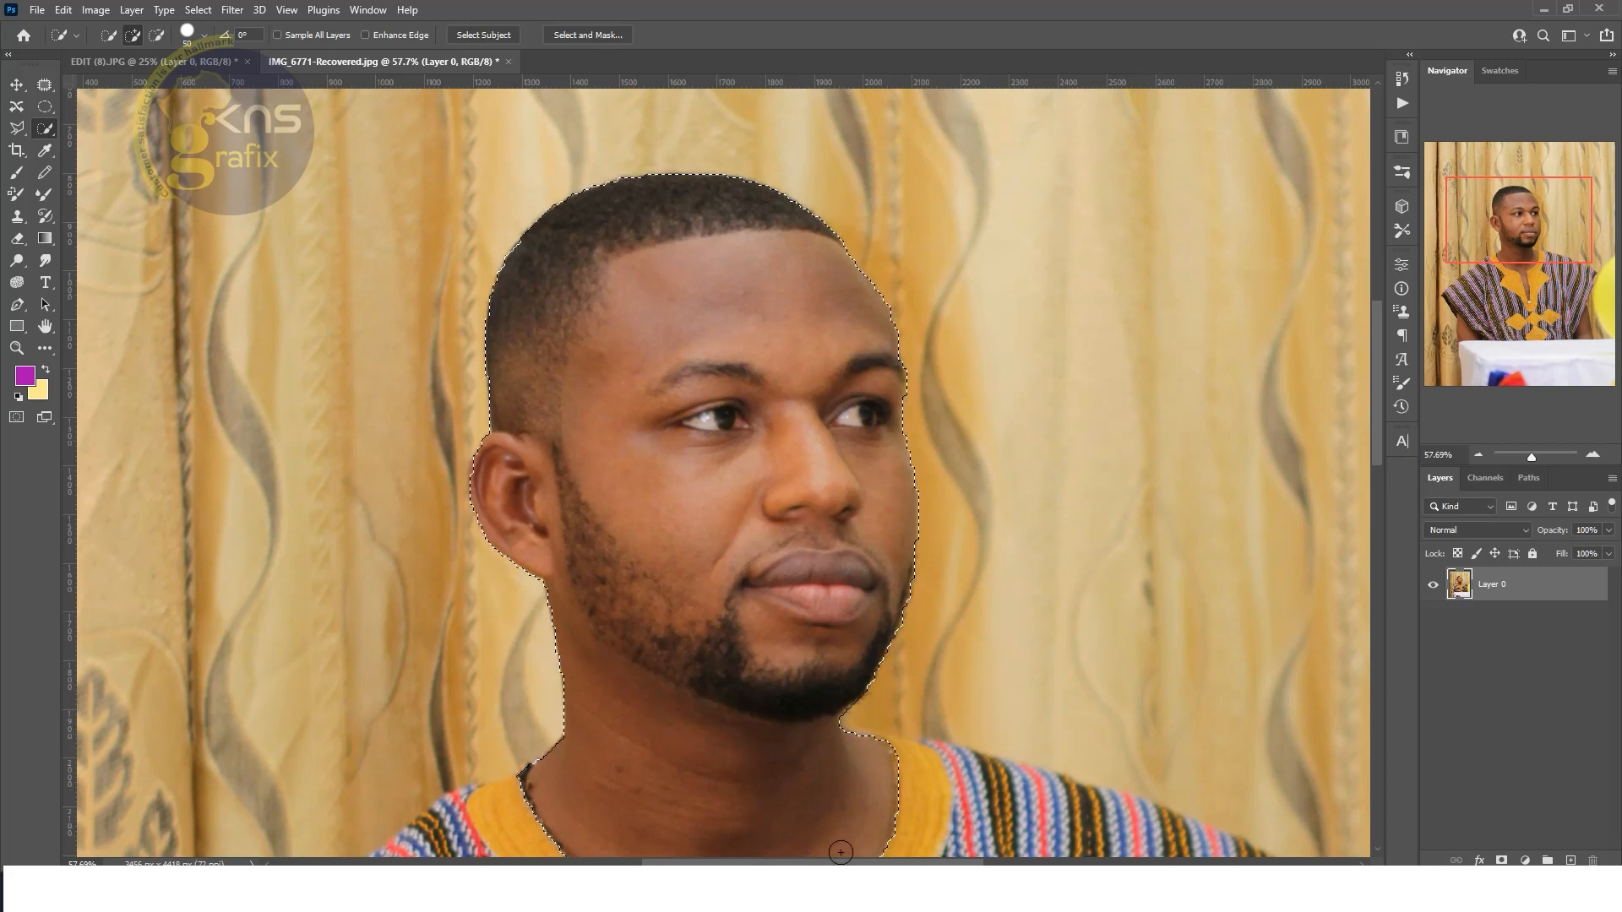
Extend the Quick Selection over the smock's yellow collar and the upper part of both shoulders.
scroll(950, 360, down, 5)
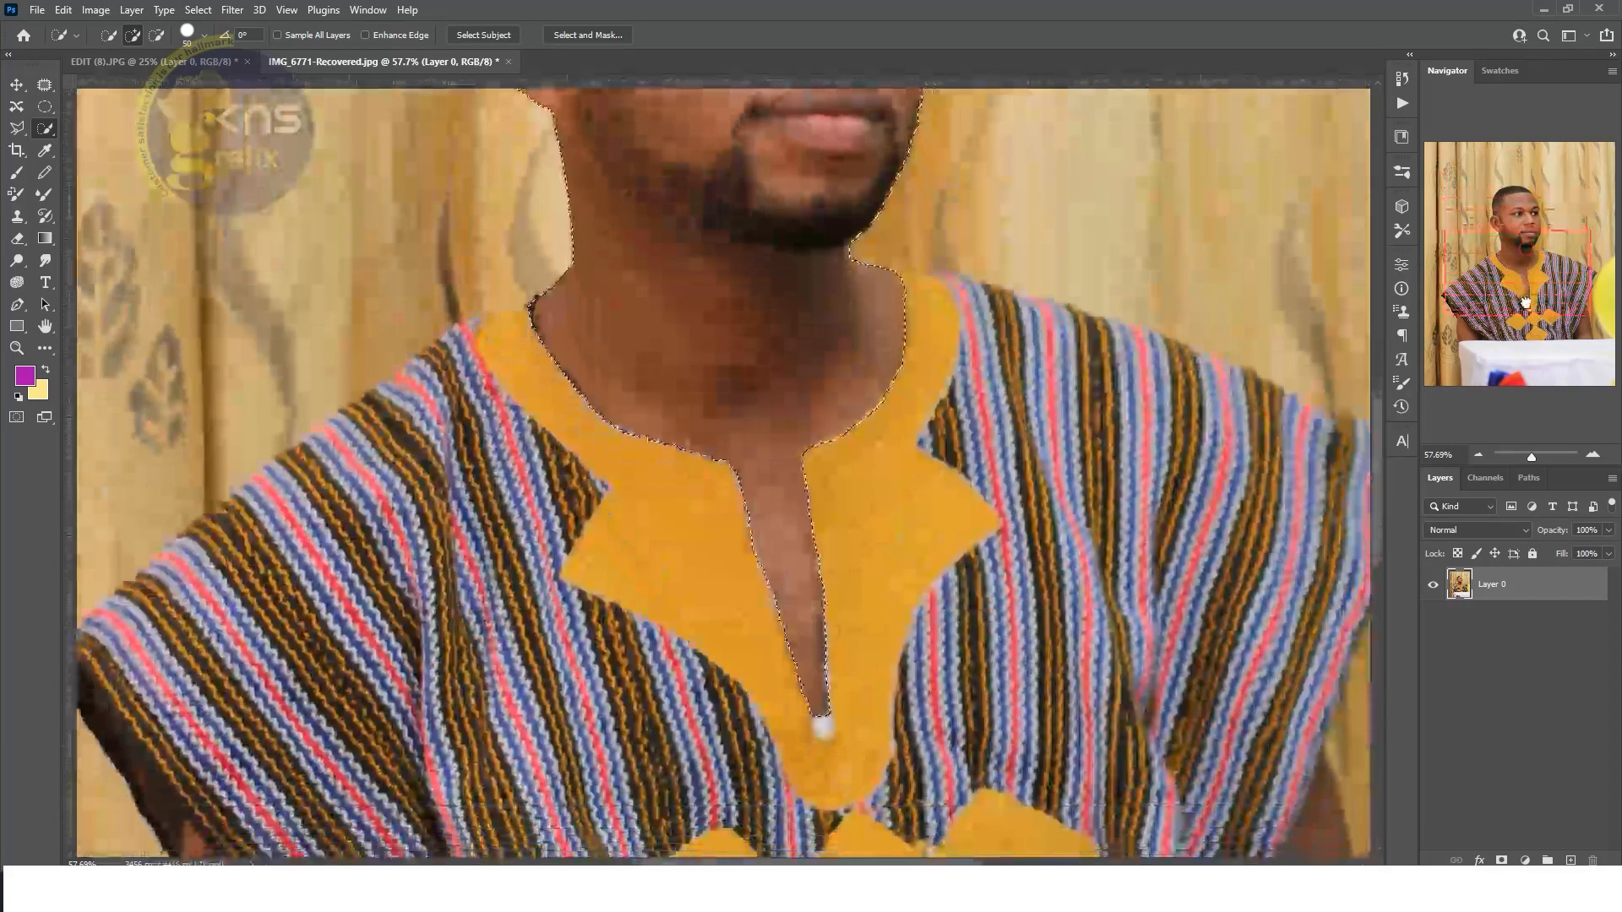
mouse_move(921, 329)
mouse_down()
mouse_move(1134, 476)
mouse_move(1256, 626)
mouse_move(1044, 378)
mouse_move(1079, 353)
mouse_move(1308, 445)
mouse_up()
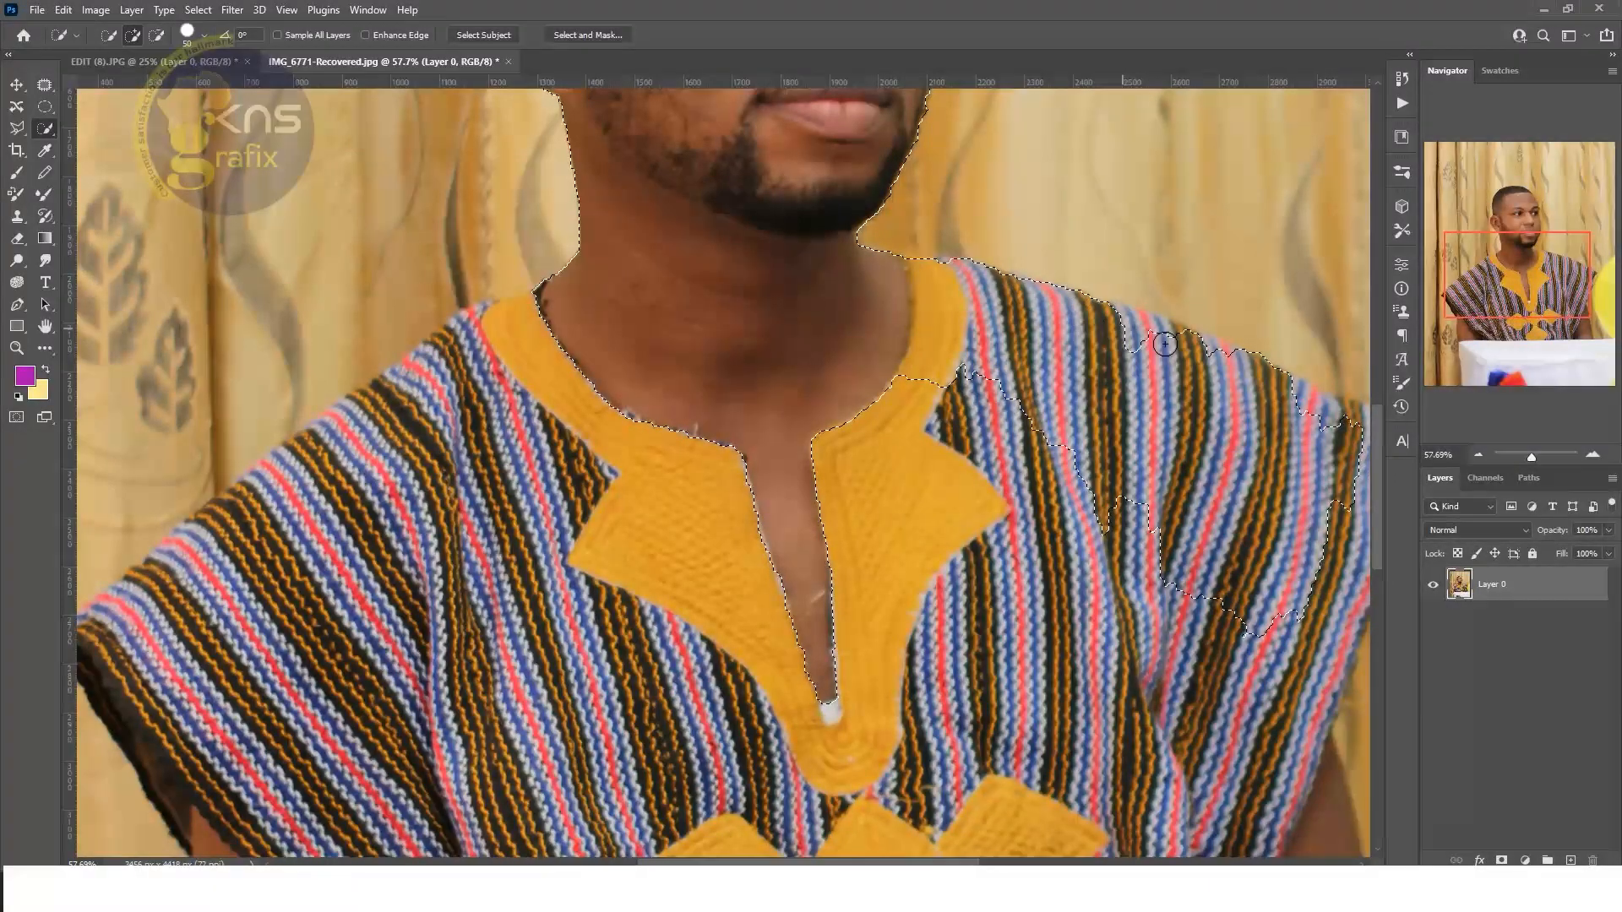
drag(859, 536, 815, 591)
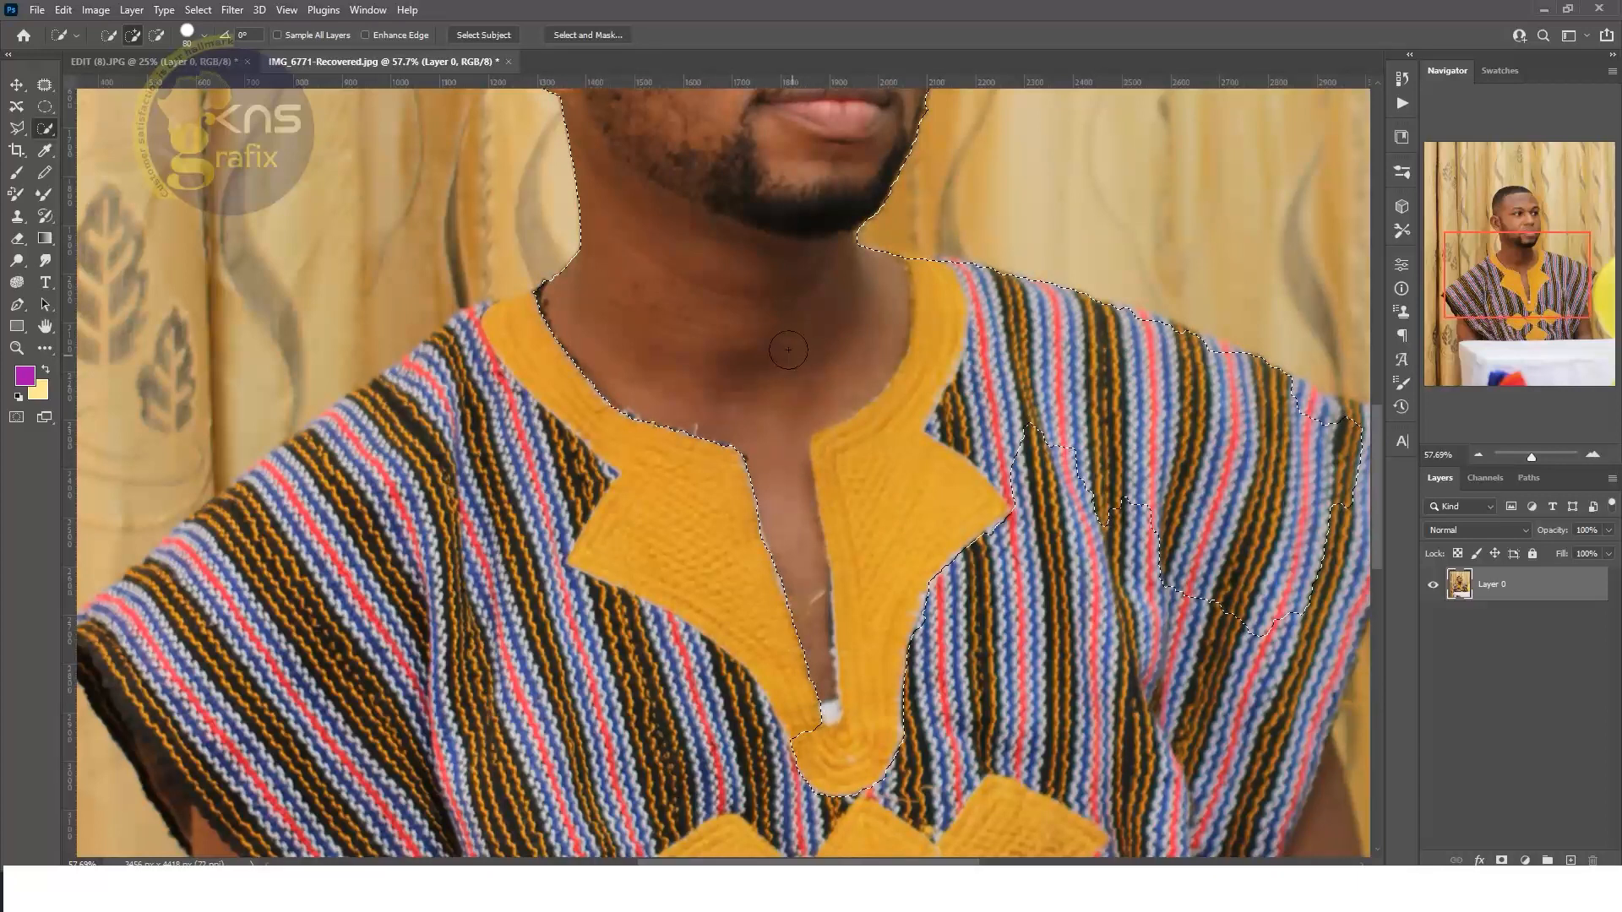
mouse_move(668, 414)
mouse_down()
mouse_move(629, 463)
mouse_move(609, 457)
mouse_move(509, 387)
mouse_move(528, 345)
mouse_move(373, 454)
mouse_move(264, 570)
mouse_move(220, 588)
mouse_move(350, 437)
mouse_move(395, 415)
mouse_move(474, 429)
mouse_move(460, 616)
mouse_up()
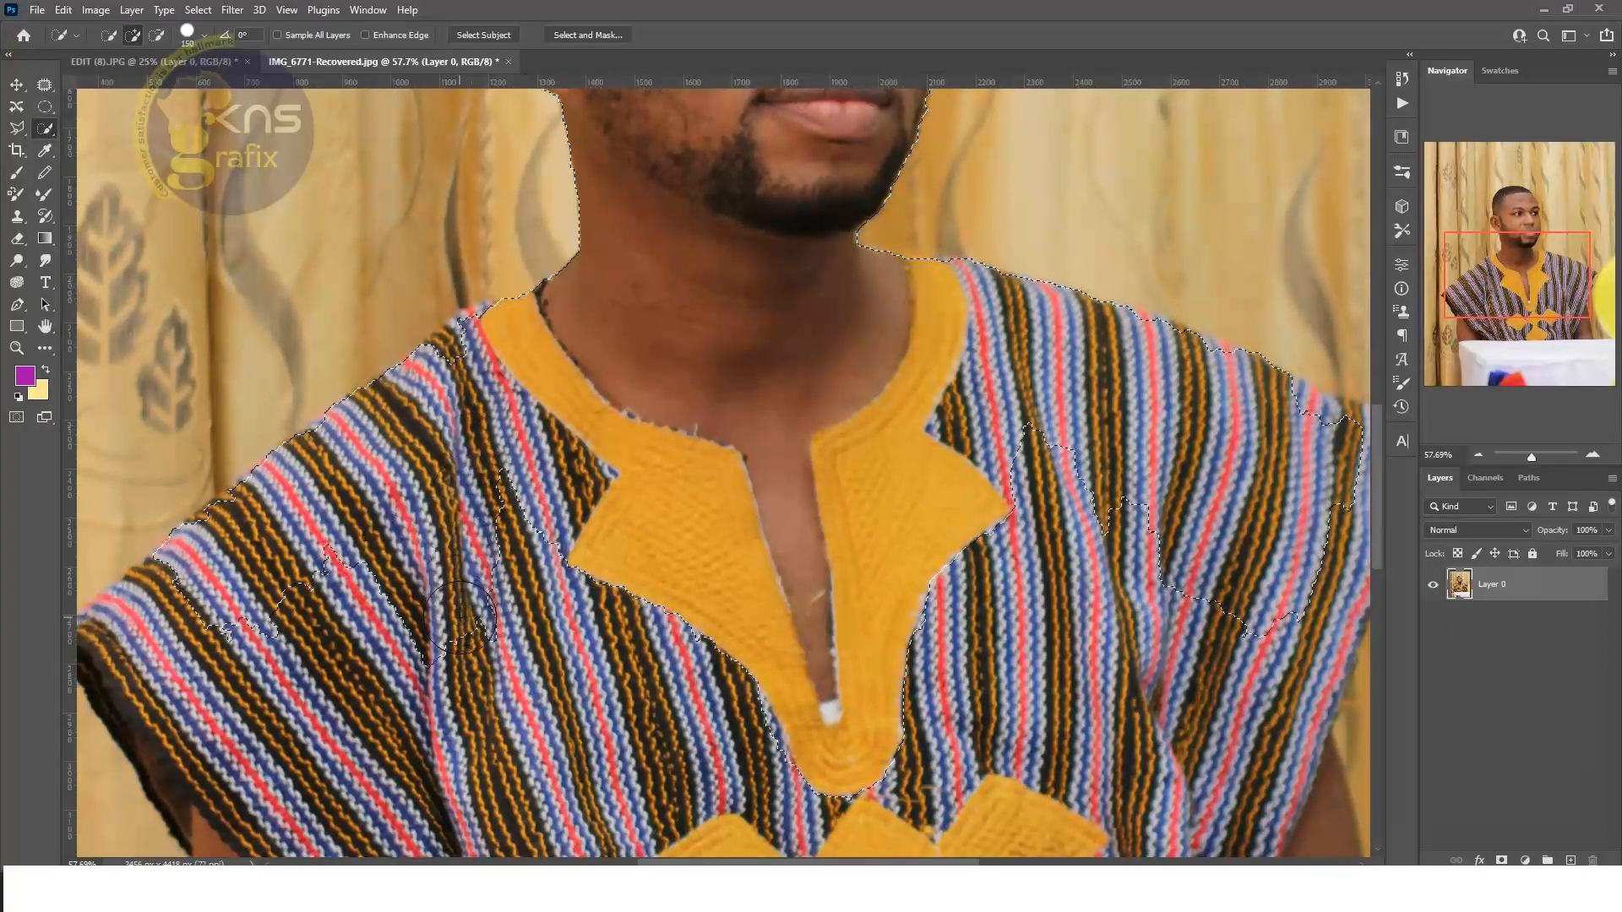
Add the shoulder beside the collar to the selection and subtract the piece of curtain picked up above the sleeve.
mouse_move(615, 514)
mouse_down()
mouse_move(679, 292)
mouse_move(640, 425)
mouse_move(527, 347)
mouse_move(446, 391)
mouse_move(338, 393)
mouse_move(346, 376)
mouse_move(279, 420)
mouse_move(396, 313)
mouse_up()
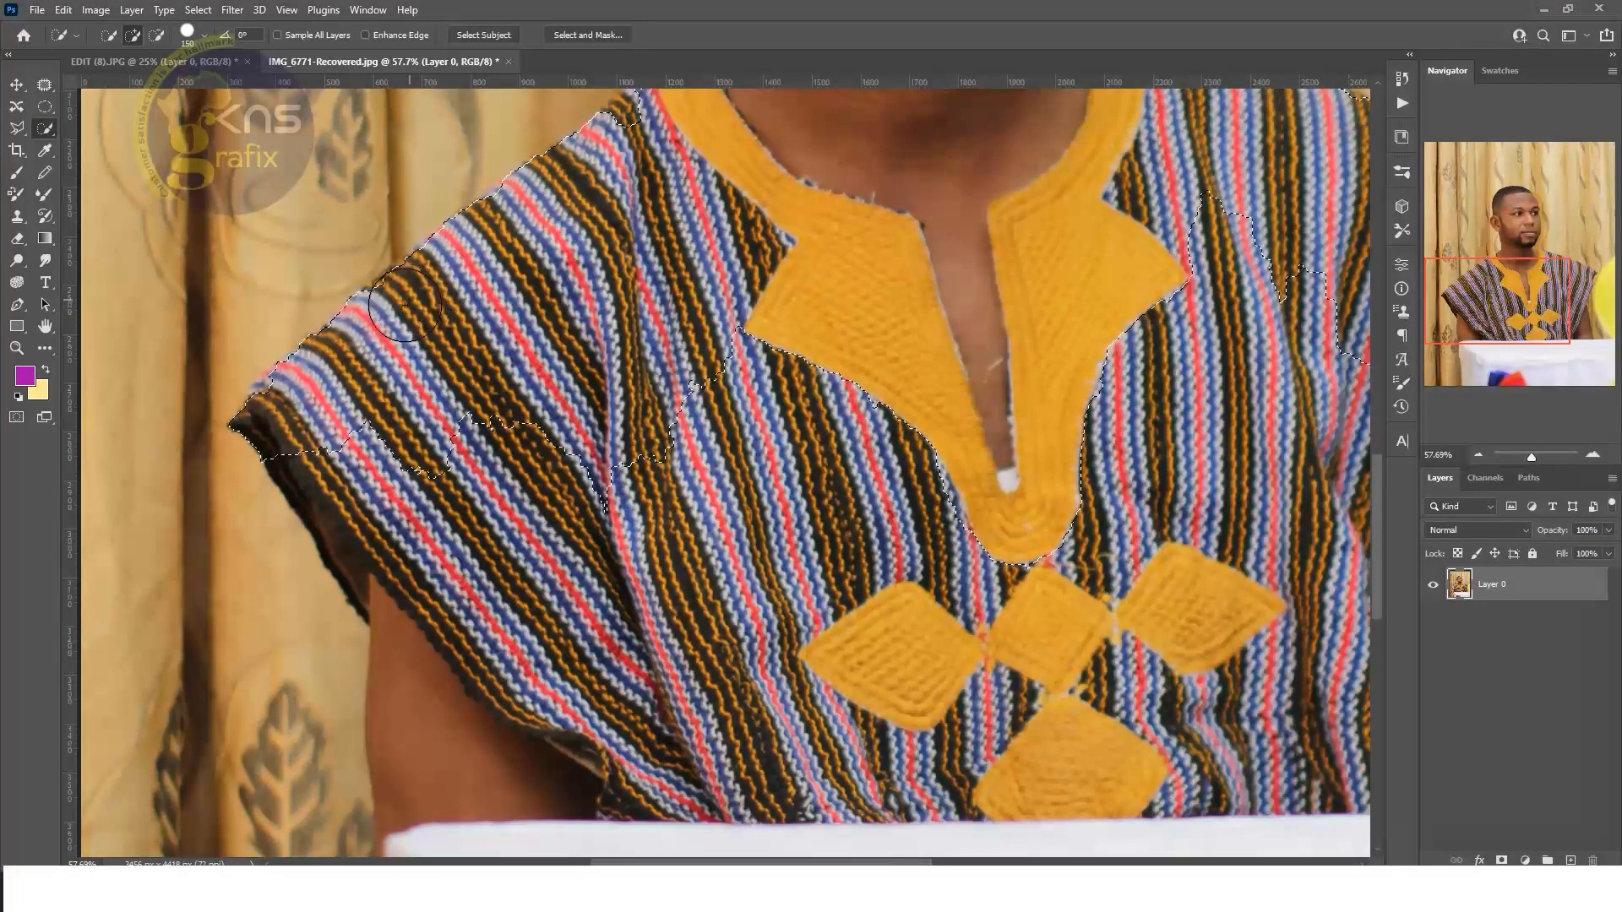
mouse_move(411, 291)
mouse_down()
mouse_move(405, 279)
mouse_move(639, 108)
mouse_up()
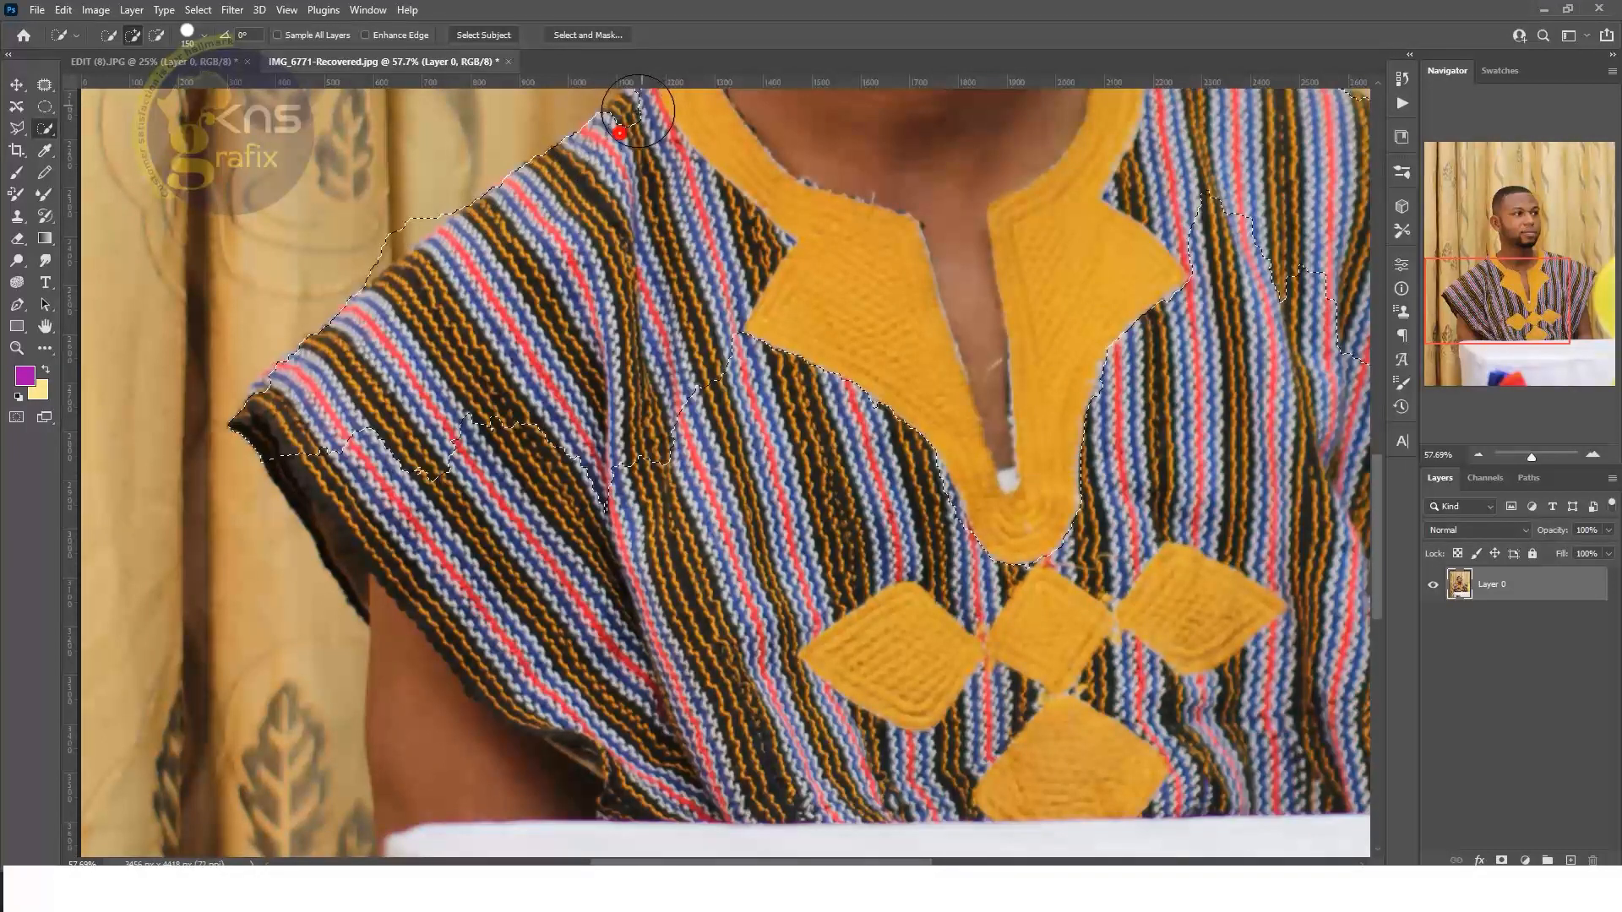
key(space)
drag(661, 198, 656, 456)
click(658, 248)
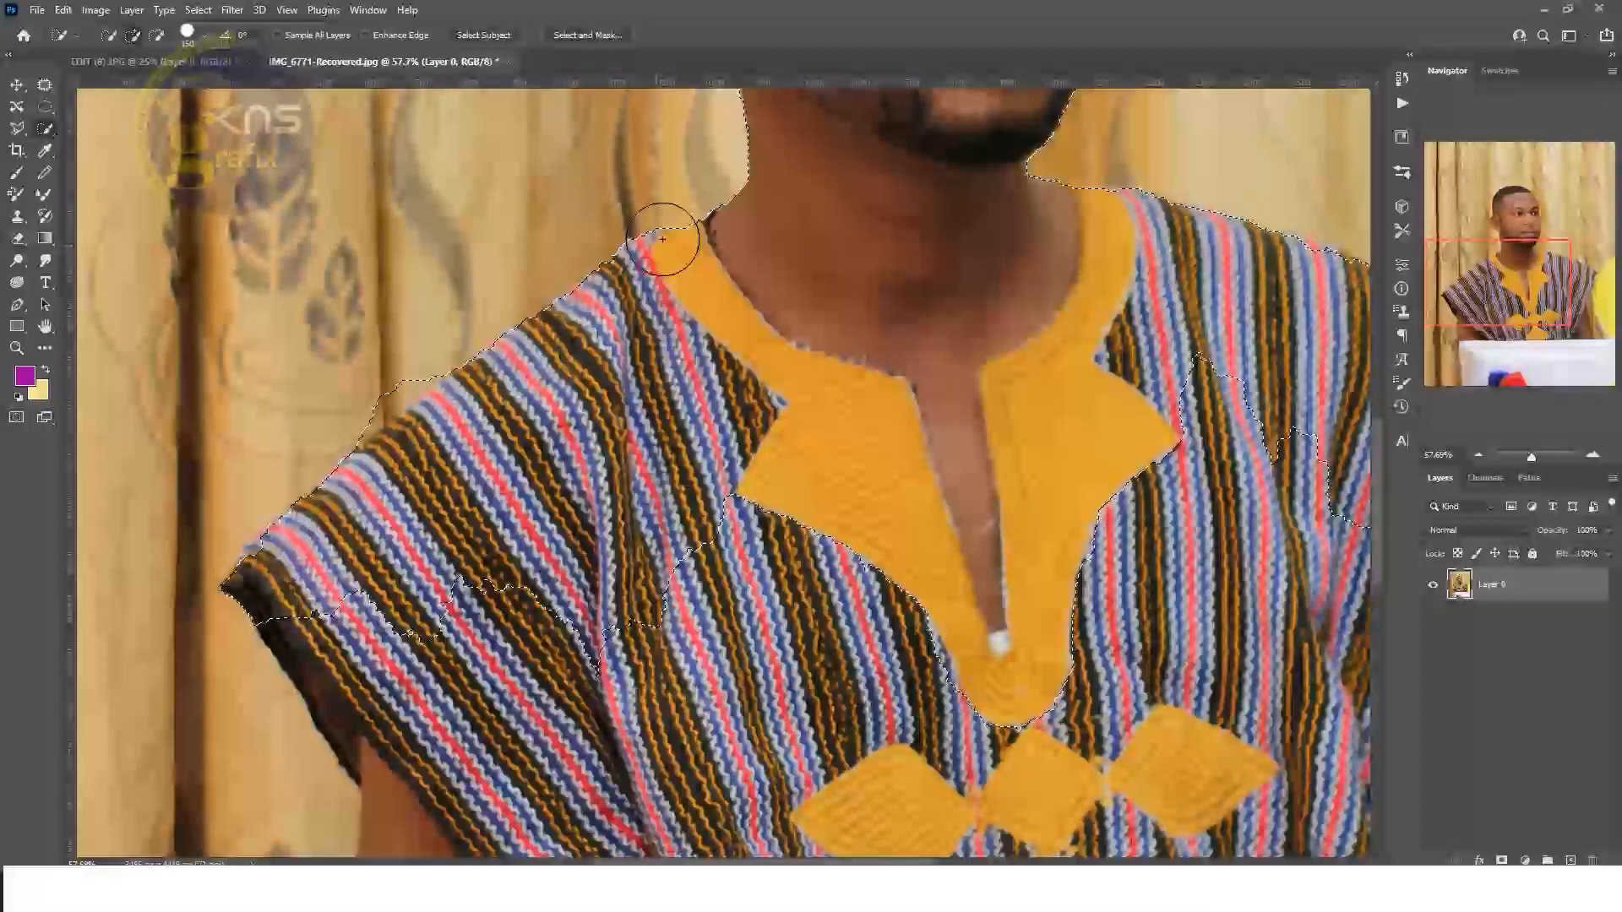
click(156, 35)
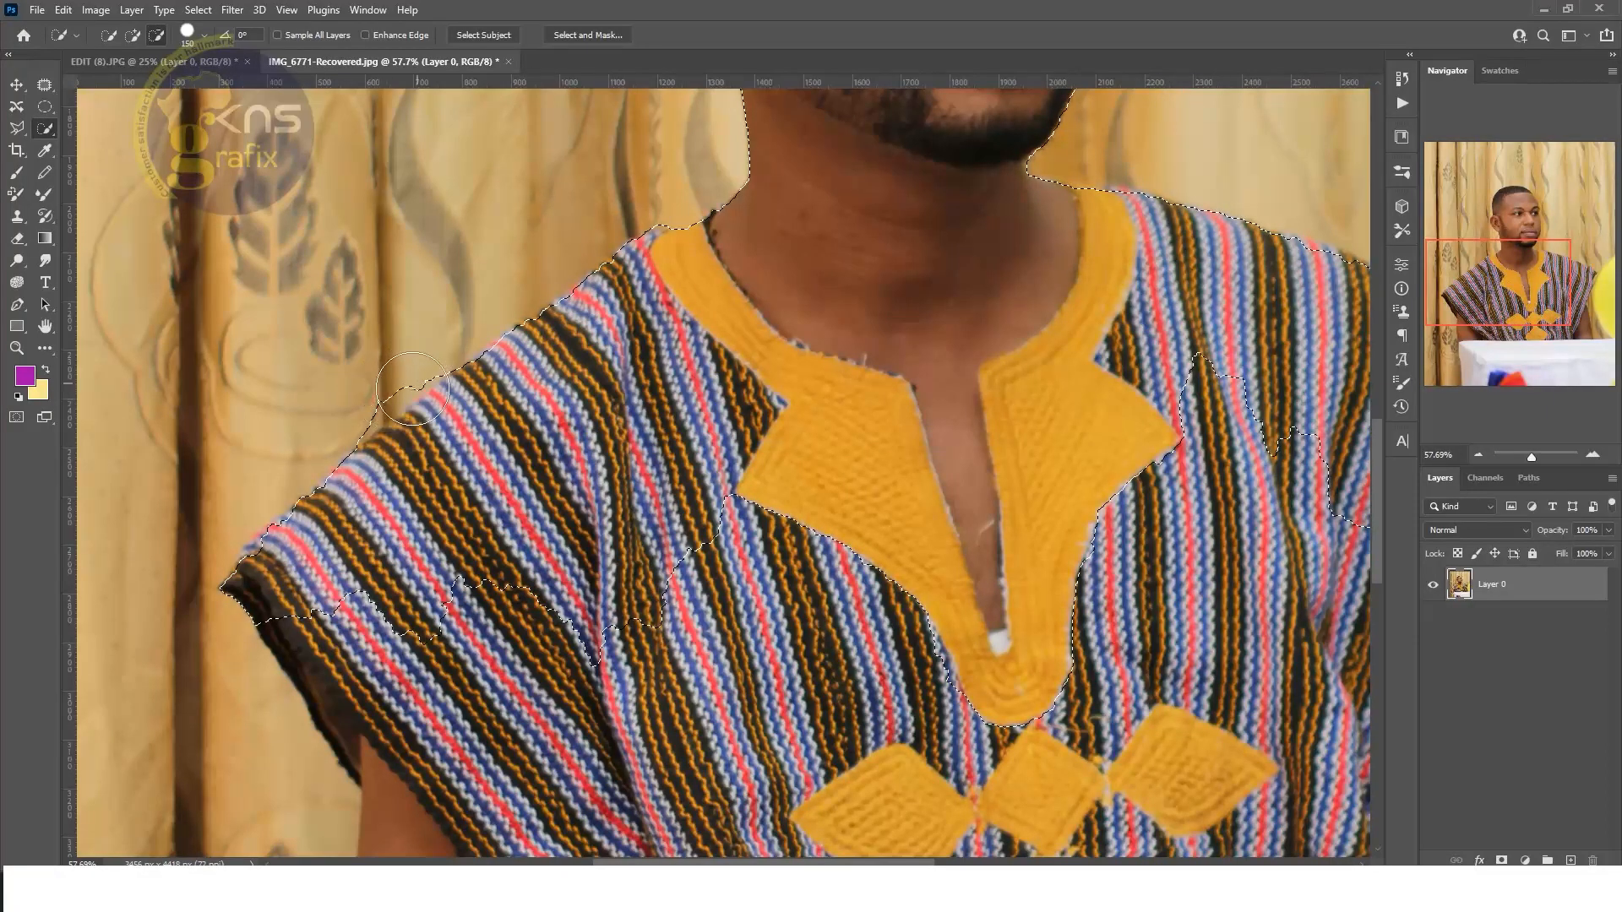
click(370, 423)
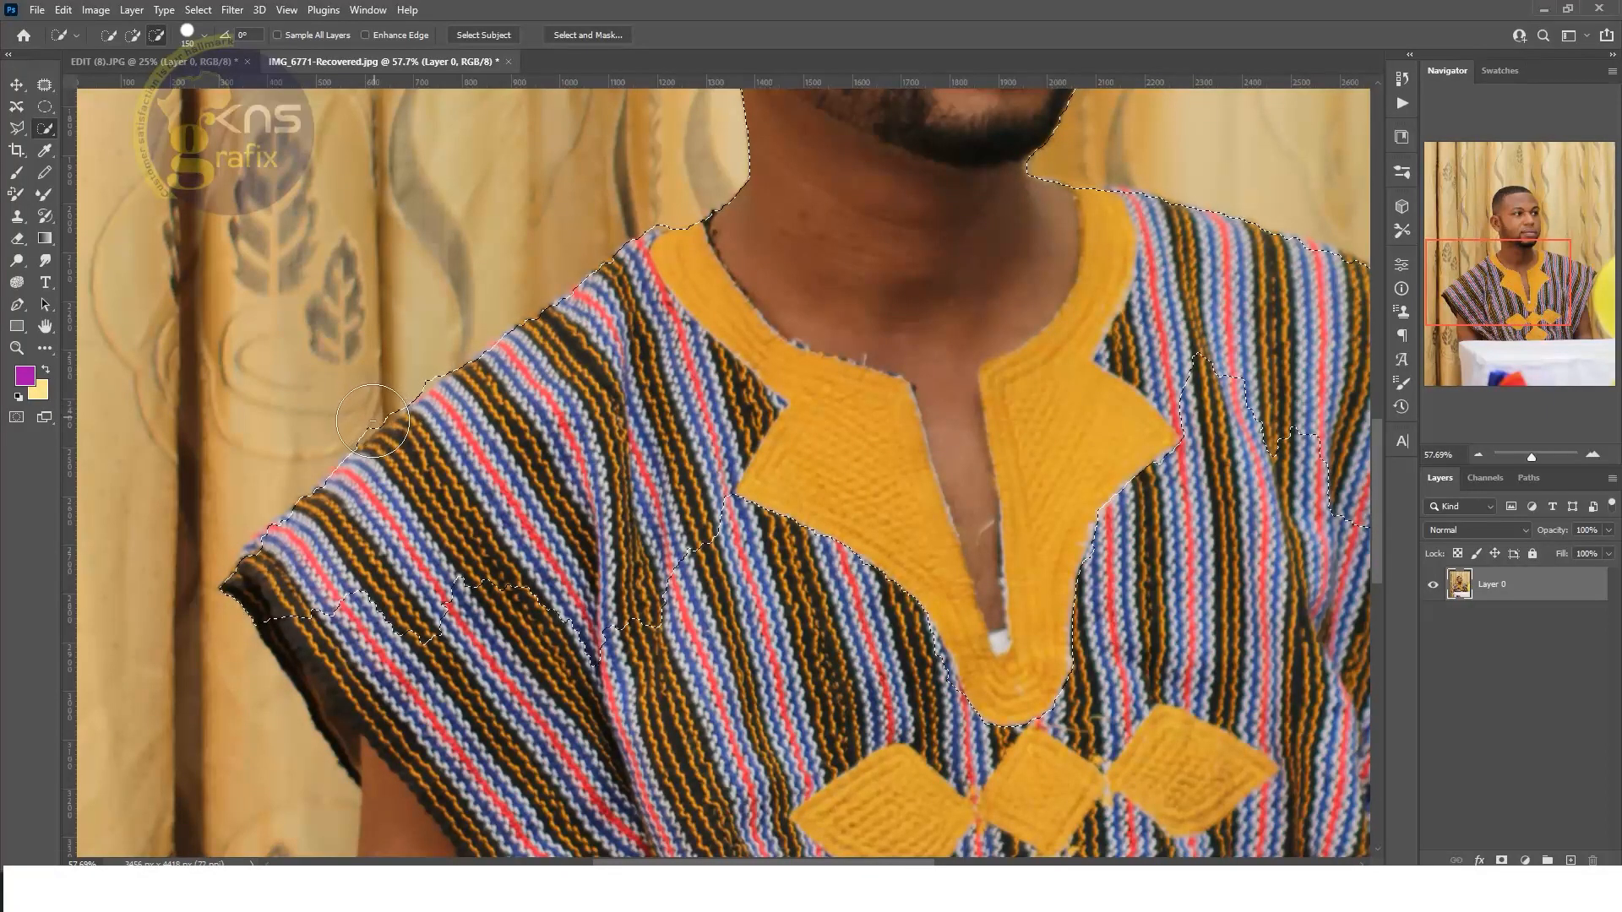
Add the rest of the striped sleeve and the arm beneath it to the selection, down to the white table.
drag(667, 564, 706, 304)
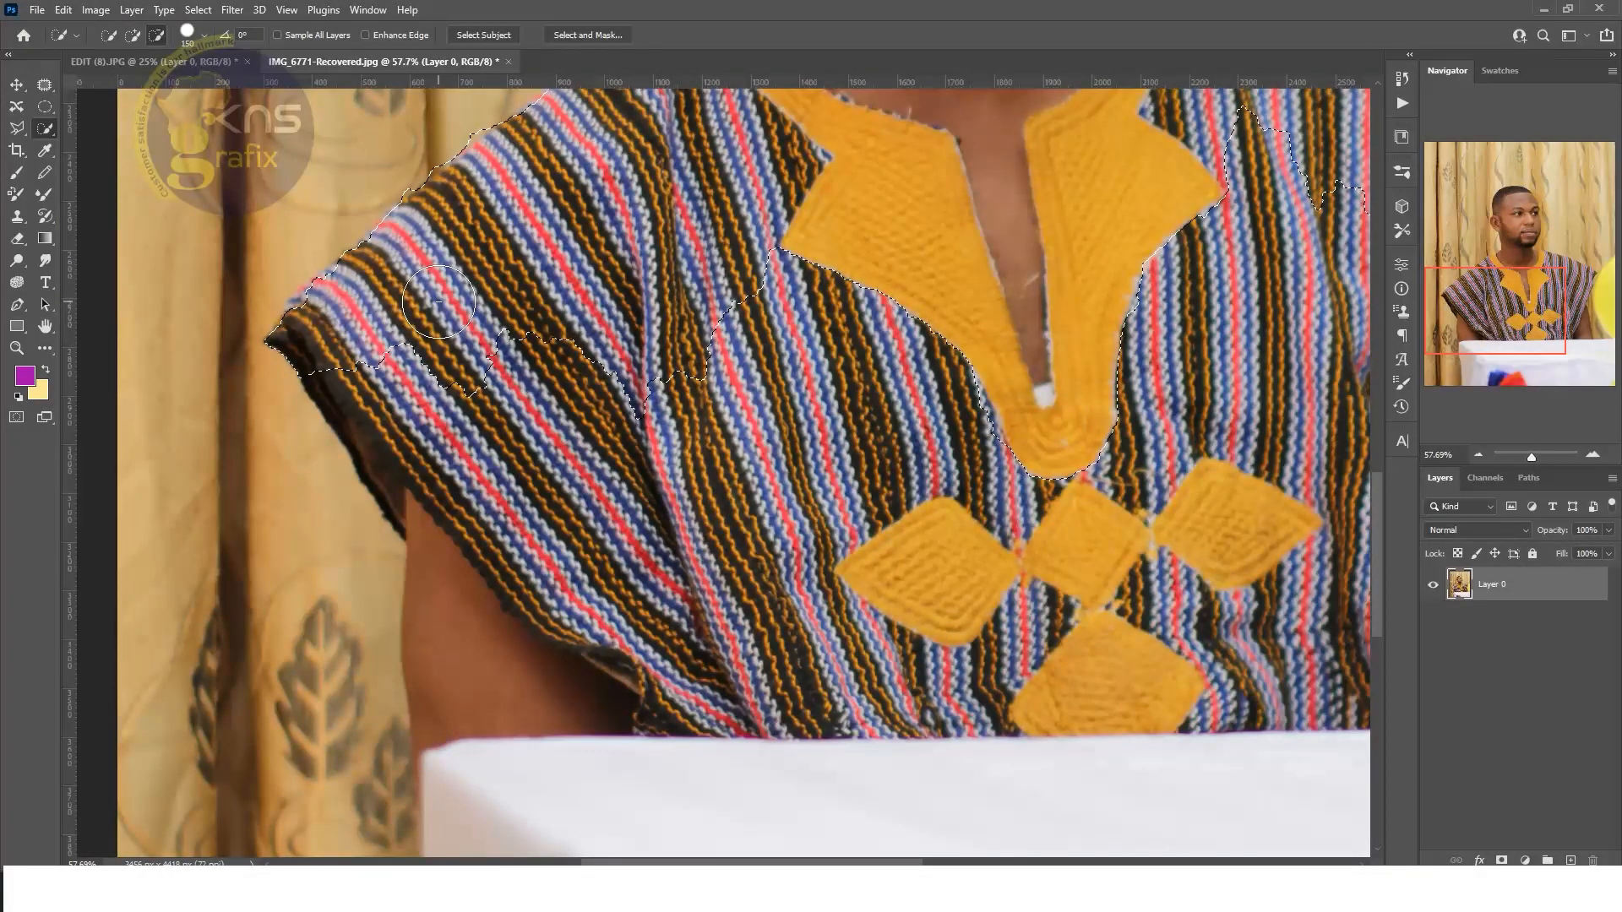
key(alt)
mouse_move(415, 338)
mouse_down()
mouse_move(421, 427)
mouse_move(491, 529)
mouse_up()
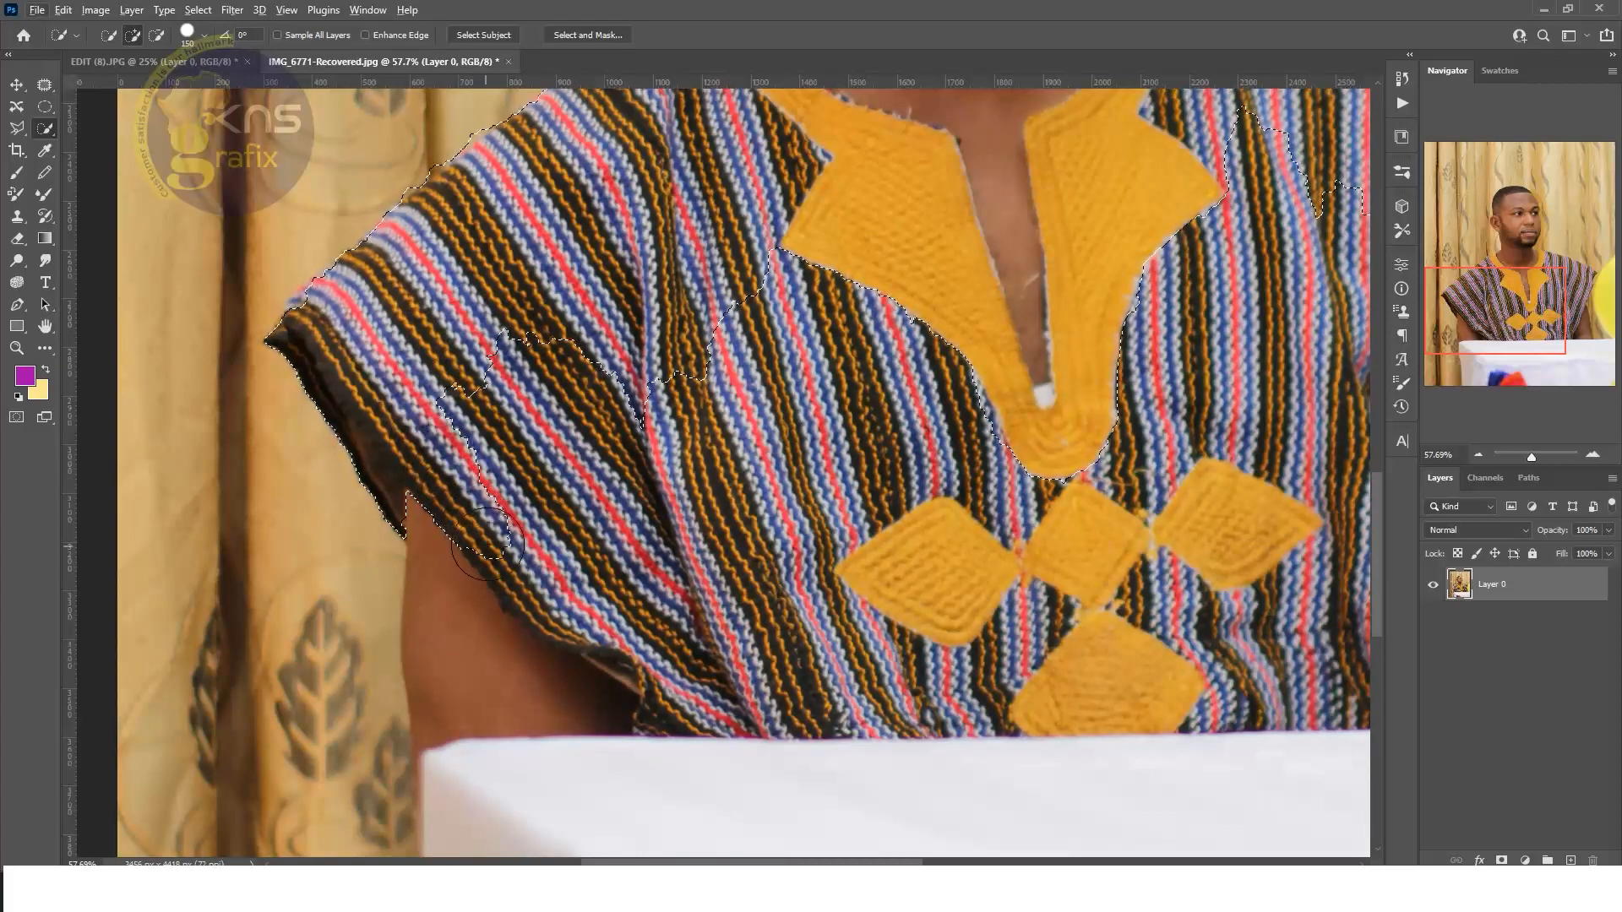
mouse_move(501, 331)
mouse_down()
mouse_move(627, 405)
mouse_move(670, 395)
mouse_move(761, 219)
mouse_move(931, 447)
mouse_move(995, 502)
mouse_move(989, 446)
mouse_move(1009, 462)
mouse_move(1004, 539)
mouse_move(825, 608)
mouse_move(840, 405)
mouse_move(780, 406)
mouse_move(755, 452)
mouse_move(641, 543)
mouse_move(568, 408)
mouse_move(535, 429)
mouse_move(467, 421)
mouse_move(514, 540)
mouse_move(454, 505)
mouse_move(456, 592)
mouse_move(602, 613)
mouse_move(704, 590)
mouse_move(730, 543)
mouse_move(687, 611)
mouse_move(937, 610)
mouse_up()
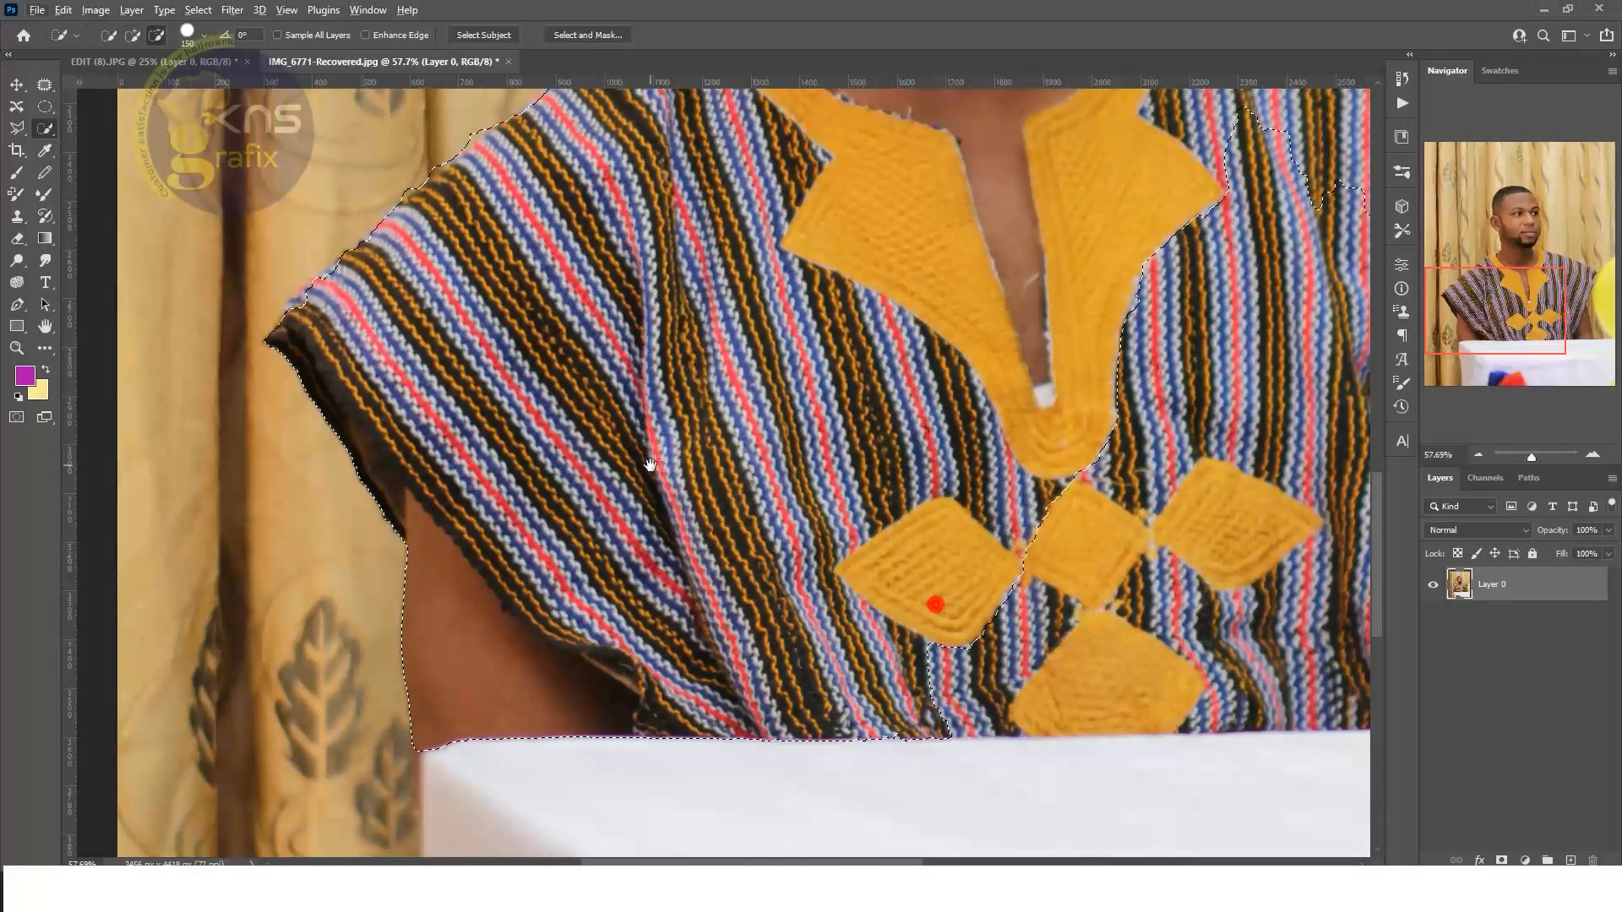
Subtract two strips from the smock's selected stripes and add them back to the selection.
drag(650, 465, 855, 550)
drag(1052, 493, 654, 465)
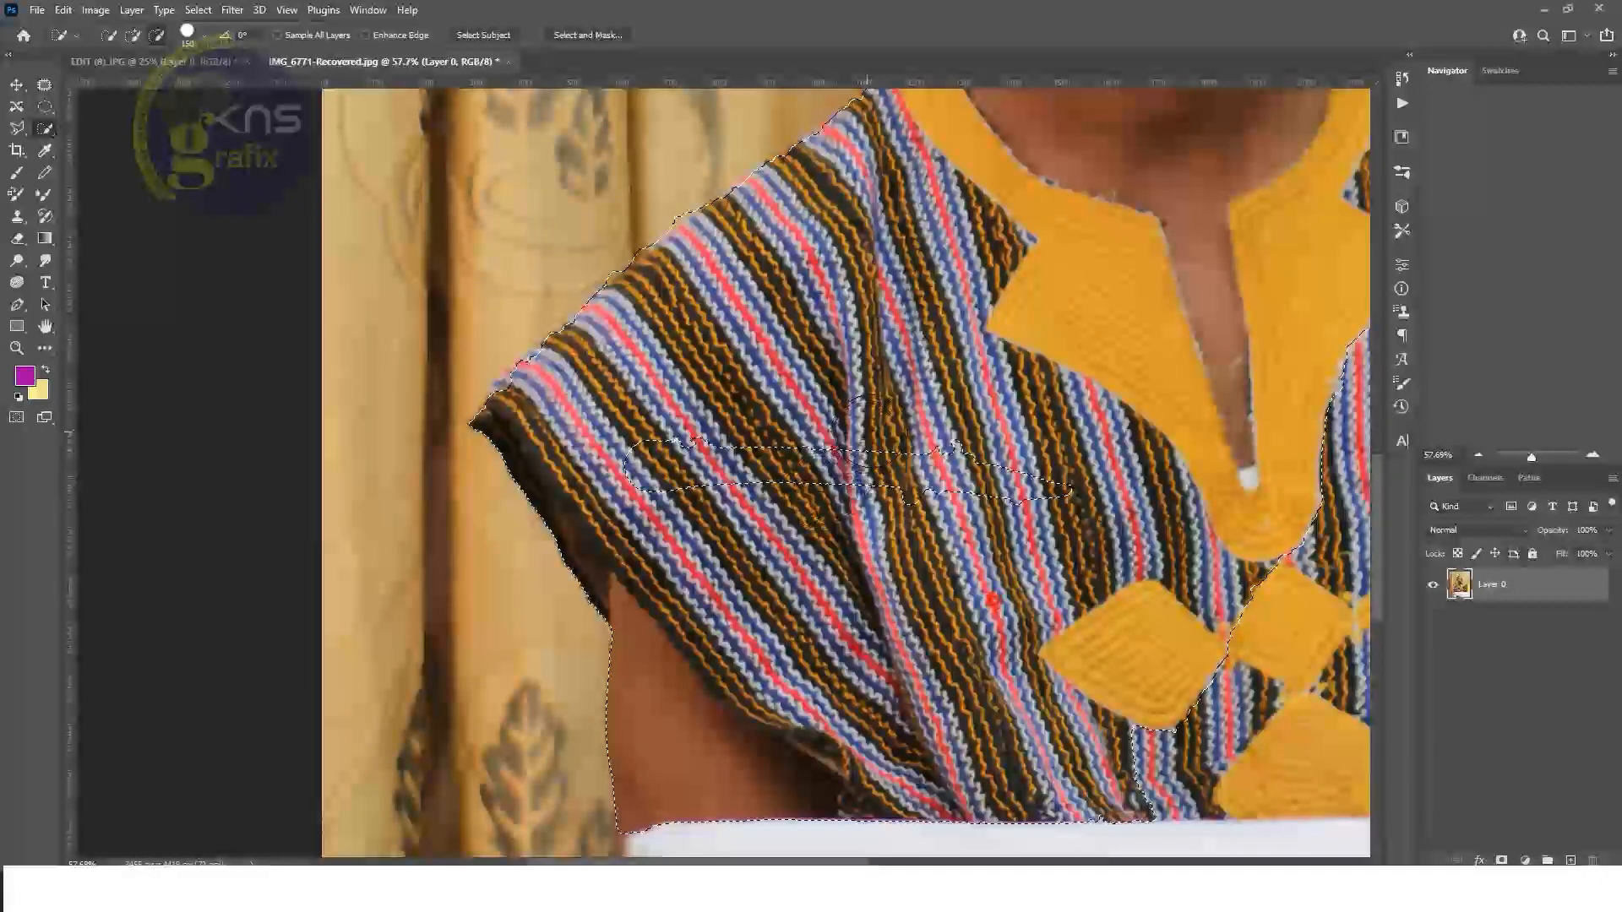
drag(975, 595, 785, 507)
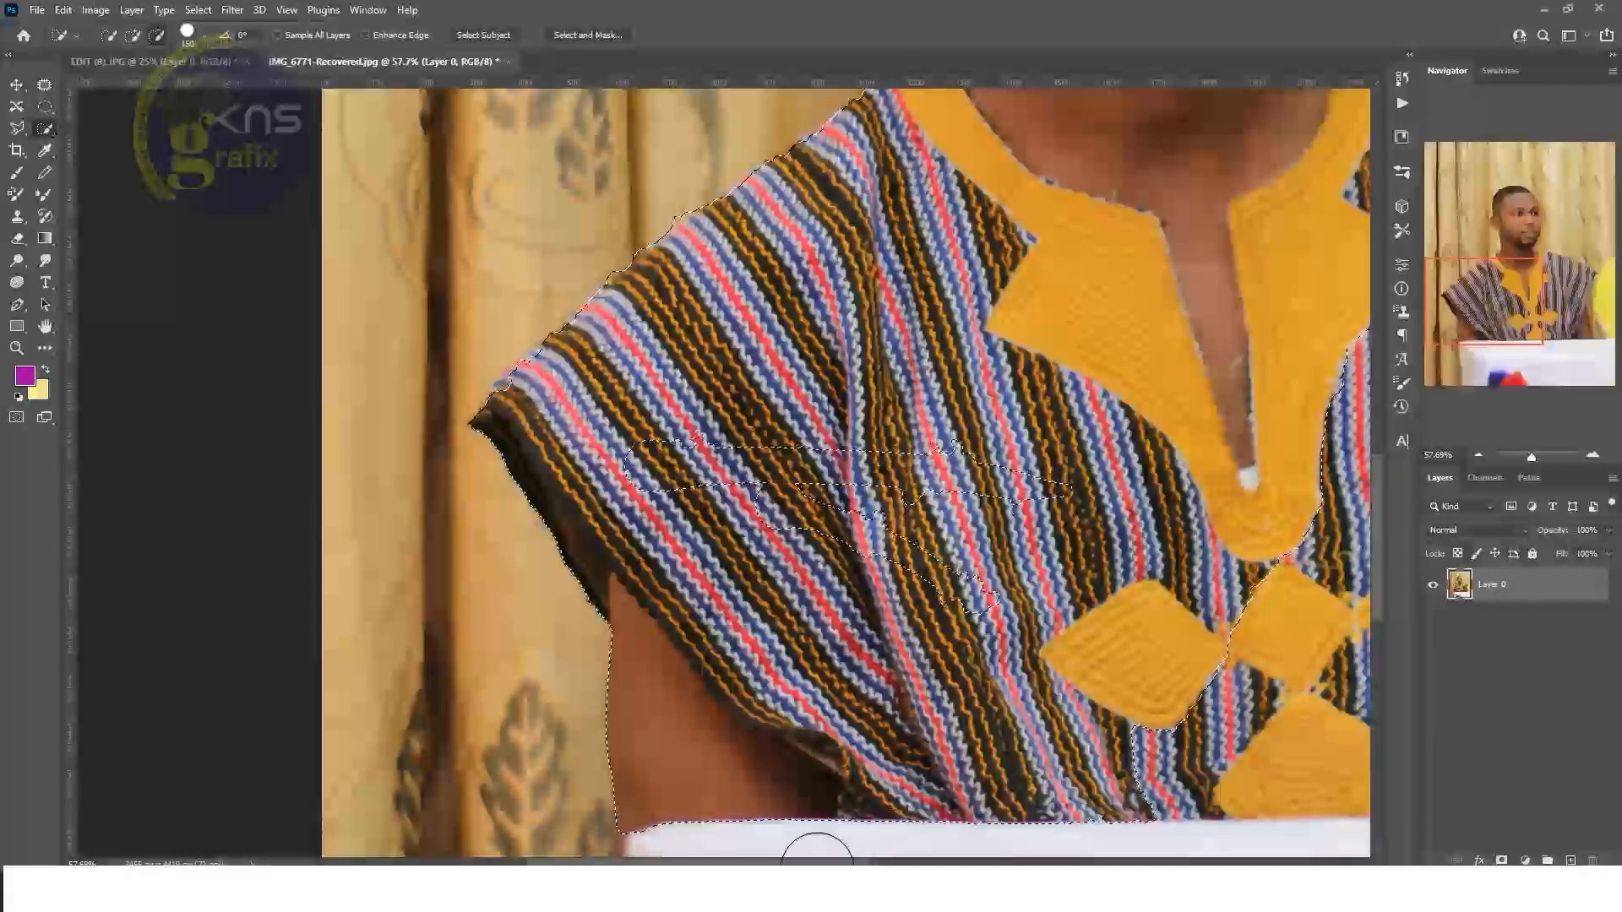
drag(839, 862, 930, 862)
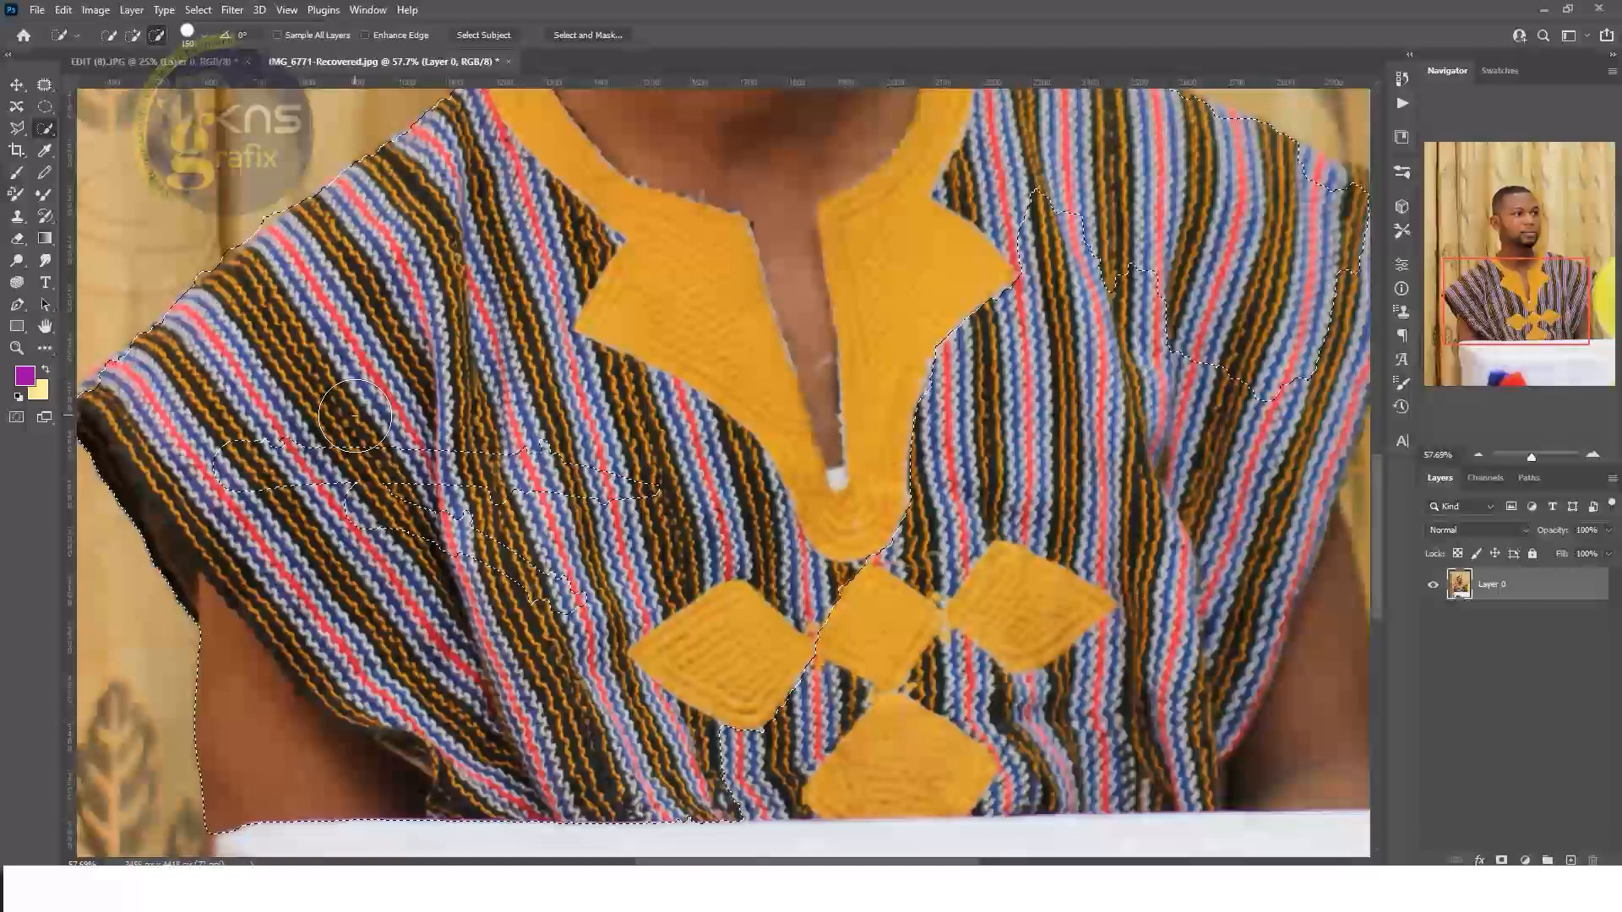
mouse_move(386, 527)
mouse_down()
mouse_move(370, 465)
mouse_move(245, 477)
mouse_move(413, 486)
mouse_move(475, 521)
mouse_move(550, 510)
mouse_up()
mouse_move(531, 602)
mouse_down()
mouse_move(487, 542)
mouse_move(381, 505)
mouse_move(446, 564)
mouse_move(507, 662)
mouse_up()
Add the diamond embroidery, the remaining half of the smock and the sleeve and arm beside the yellow balloon to the selection.
mouse_move(850, 713)
mouse_down()
mouse_move(996, 688)
mouse_move(1059, 617)
mouse_up()
key(space)
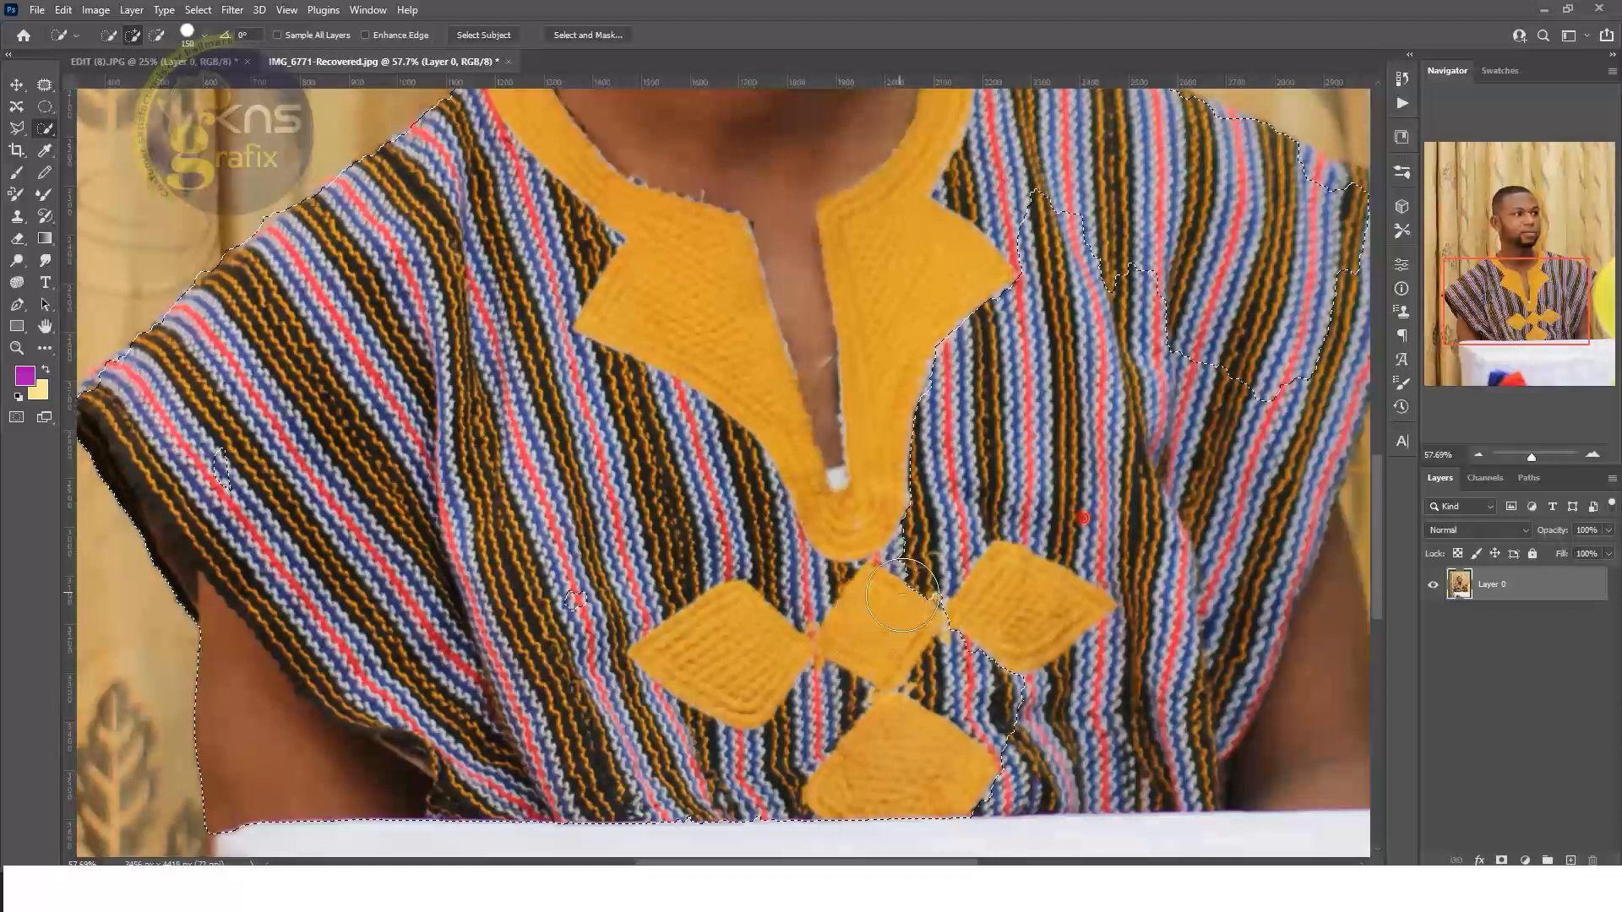
click(930, 615)
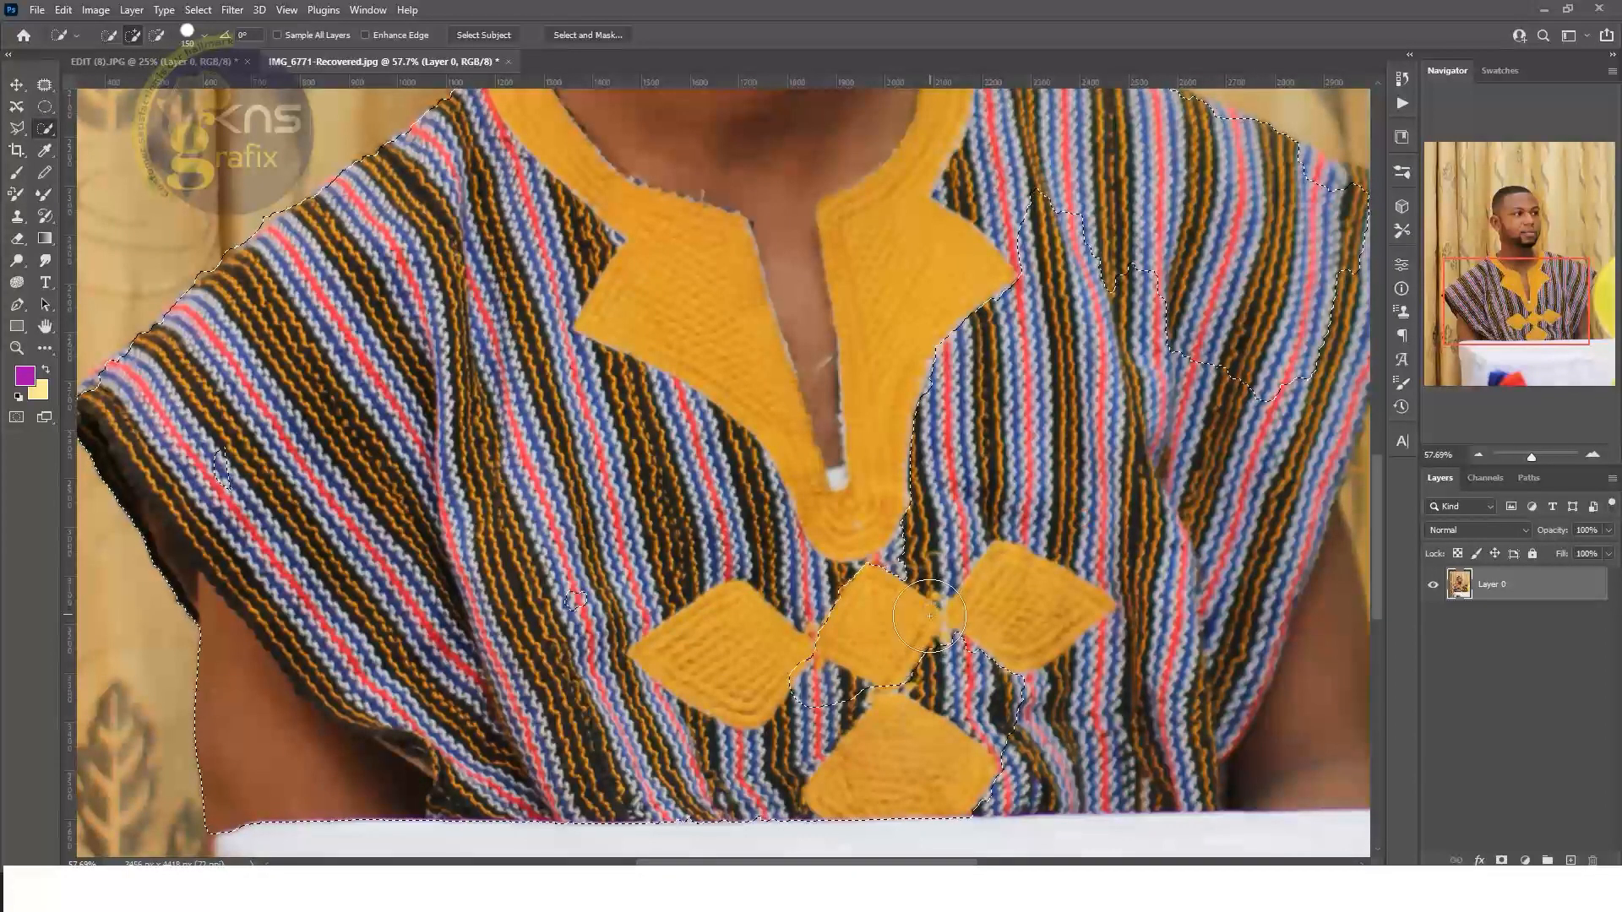
mouse_move(926, 673)
mouse_down()
mouse_move(921, 546)
mouse_move(949, 472)
mouse_move(1168, 340)
mouse_move(1201, 302)
mouse_move(1137, 268)
mouse_move(1109, 199)
mouse_move(1085, 372)
mouse_move(1233, 484)
mouse_move(1218, 501)
mouse_move(1140, 495)
mouse_move(1101, 567)
mouse_move(1098, 509)
mouse_up()
mouse_move(1080, 582)
mouse_down()
mouse_move(1182, 726)
mouse_move(1267, 698)
mouse_move(1333, 749)
mouse_move(1314, 724)
mouse_move(1284, 482)
mouse_move(1345, 326)
mouse_move(1347, 413)
mouse_move(1334, 460)
mouse_move(1330, 178)
mouse_move(1362, 167)
mouse_up()
drag(1549, 327, 1571, 309)
mouse_move(1146, 387)
mouse_down()
mouse_move(1159, 422)
mouse_move(1199, 439)
mouse_move(1216, 405)
mouse_move(1193, 380)
mouse_up()
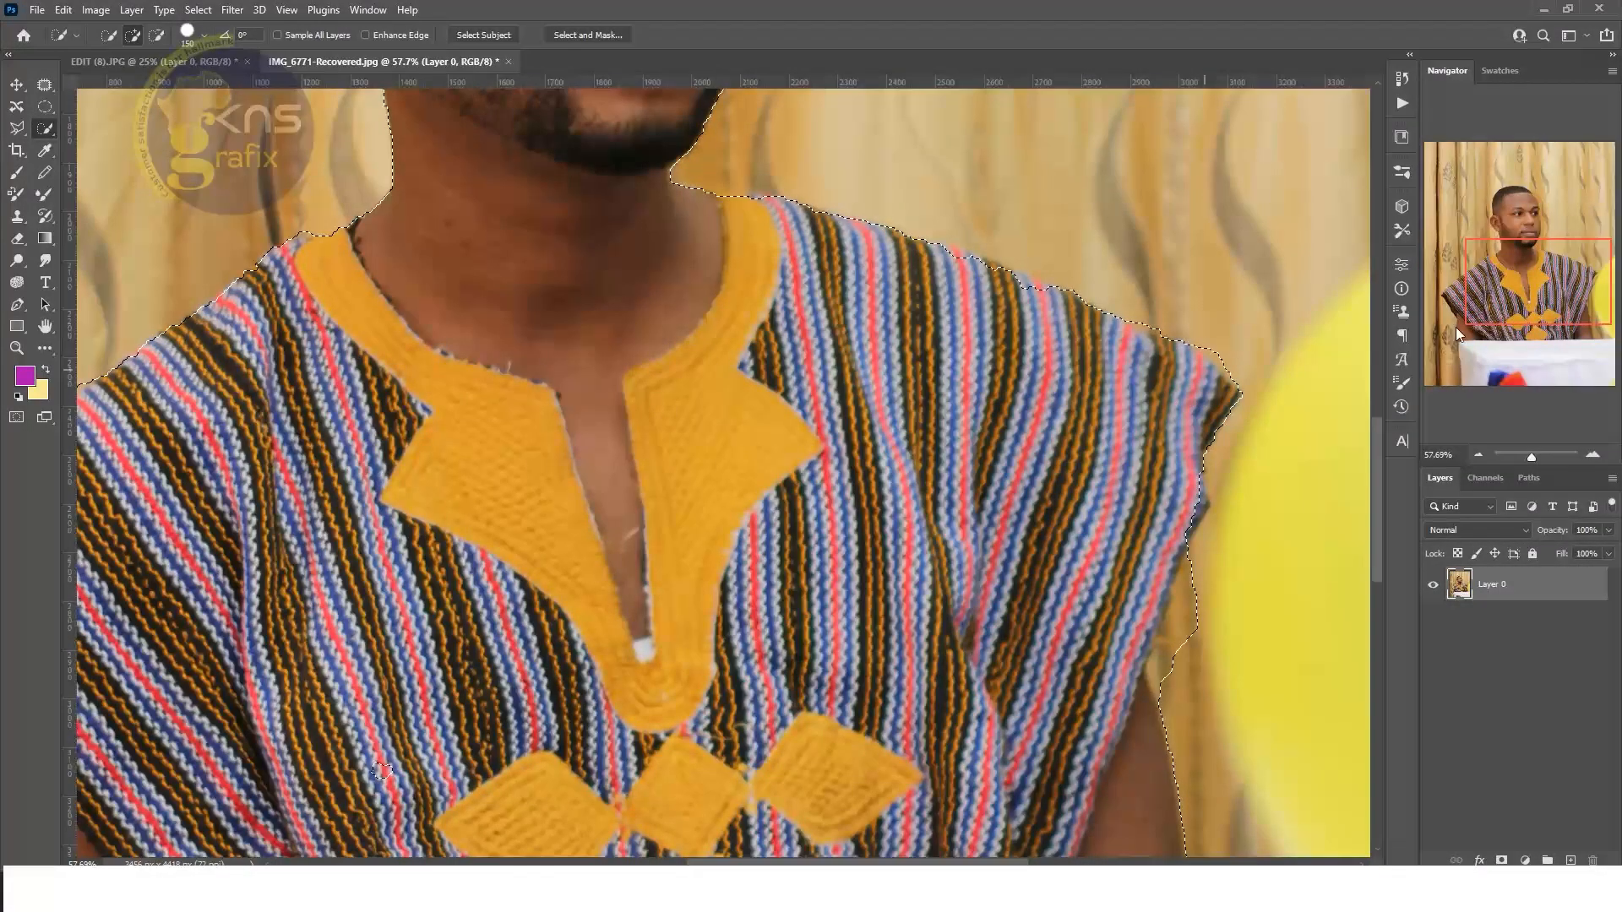
Add the missed outer rim of the man's ear to the selection with a smaller brush.
drag(1447, 331, 1491, 235)
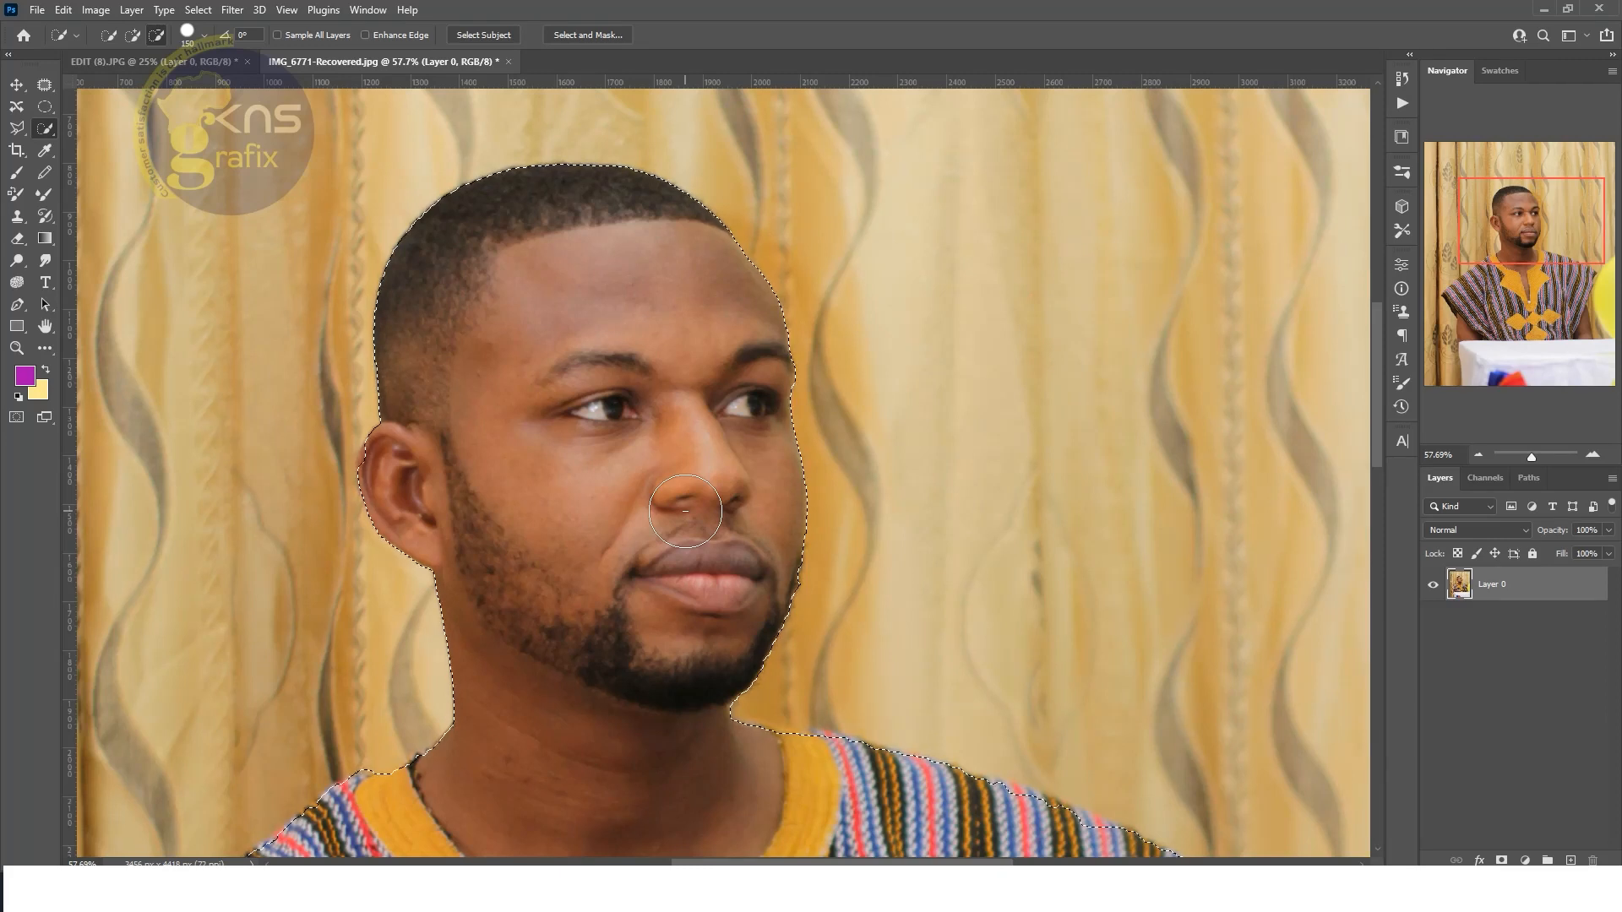
drag(1530, 461, 1537, 456)
drag(1533, 235, 1512, 235)
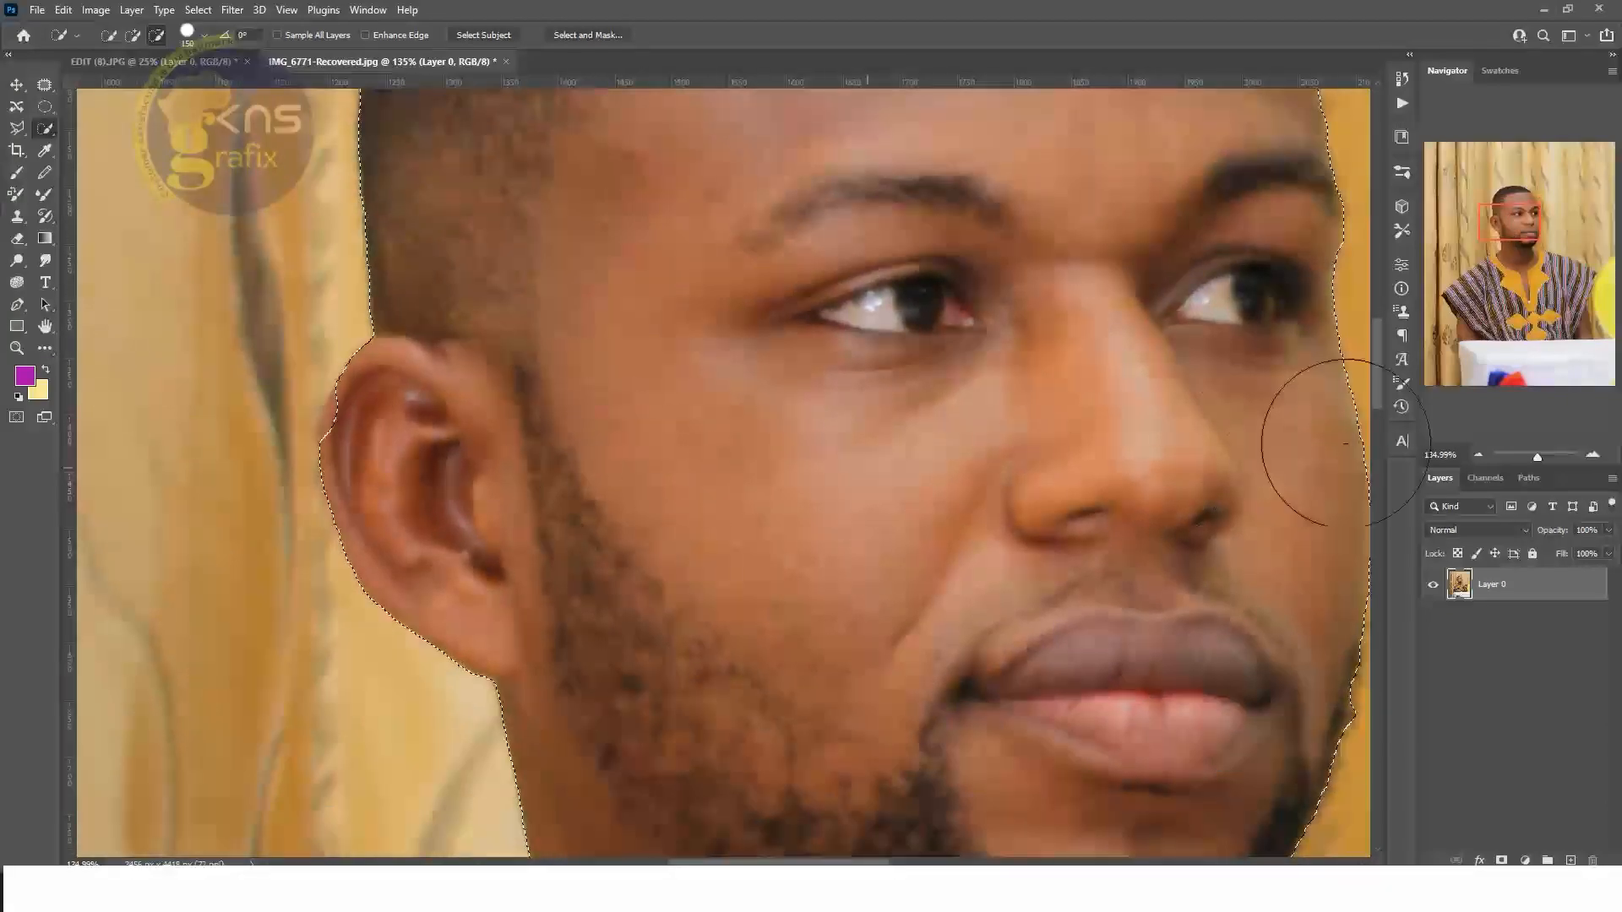
key(bracketleft)
key(bracketleft)
key(bracketleft)
key(bracketleft)
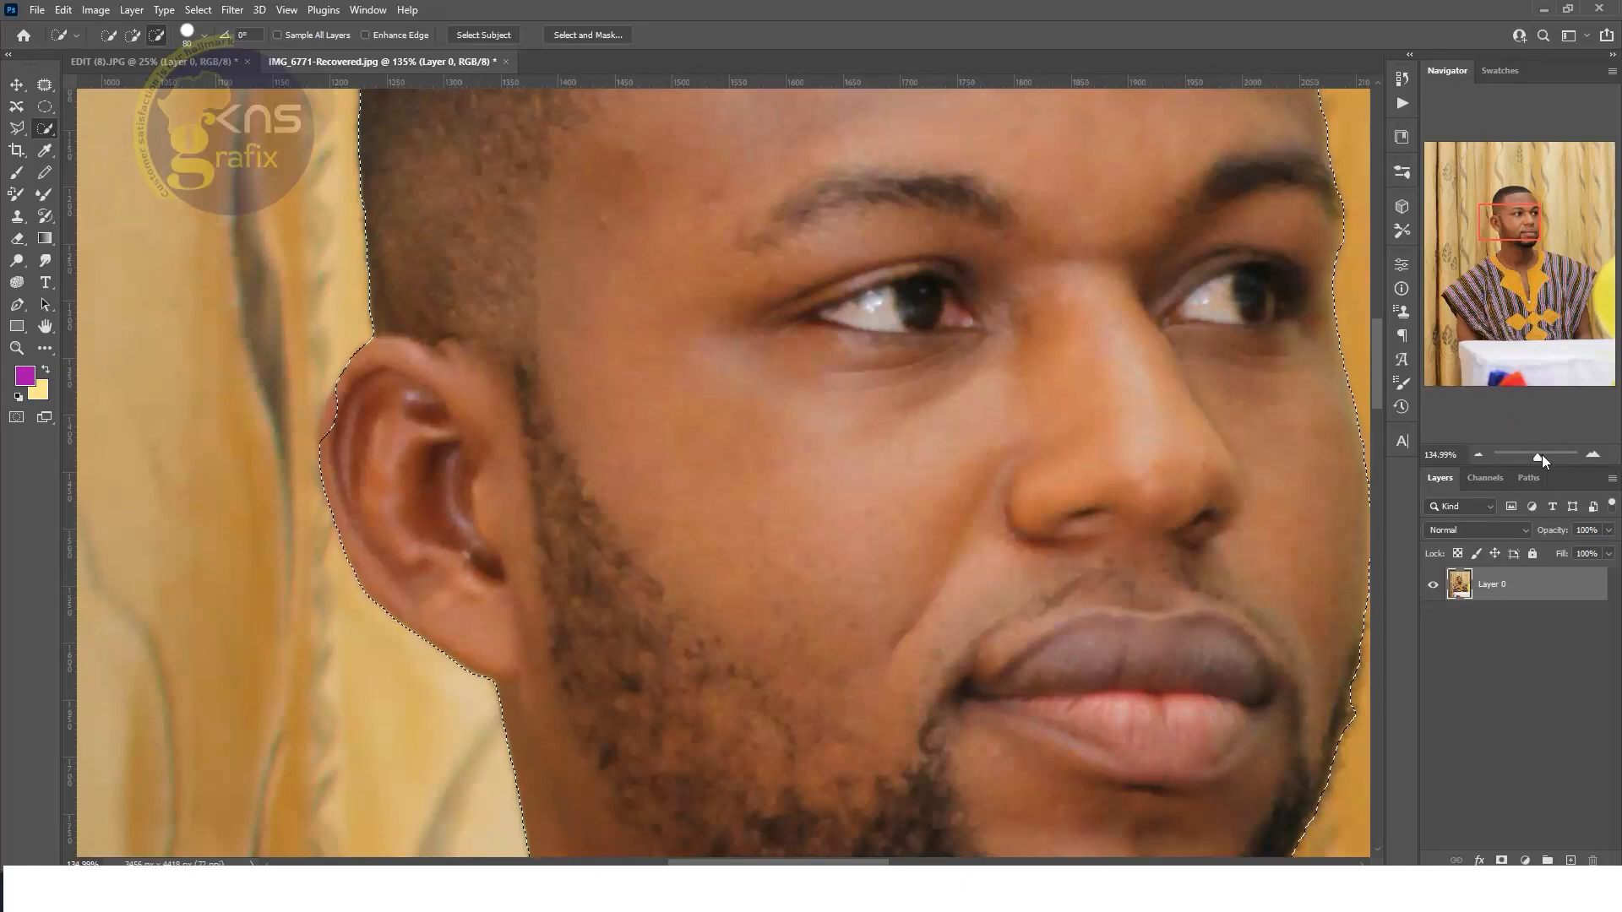
drag(1537, 458, 1539, 457)
drag(1519, 230, 1509, 229)
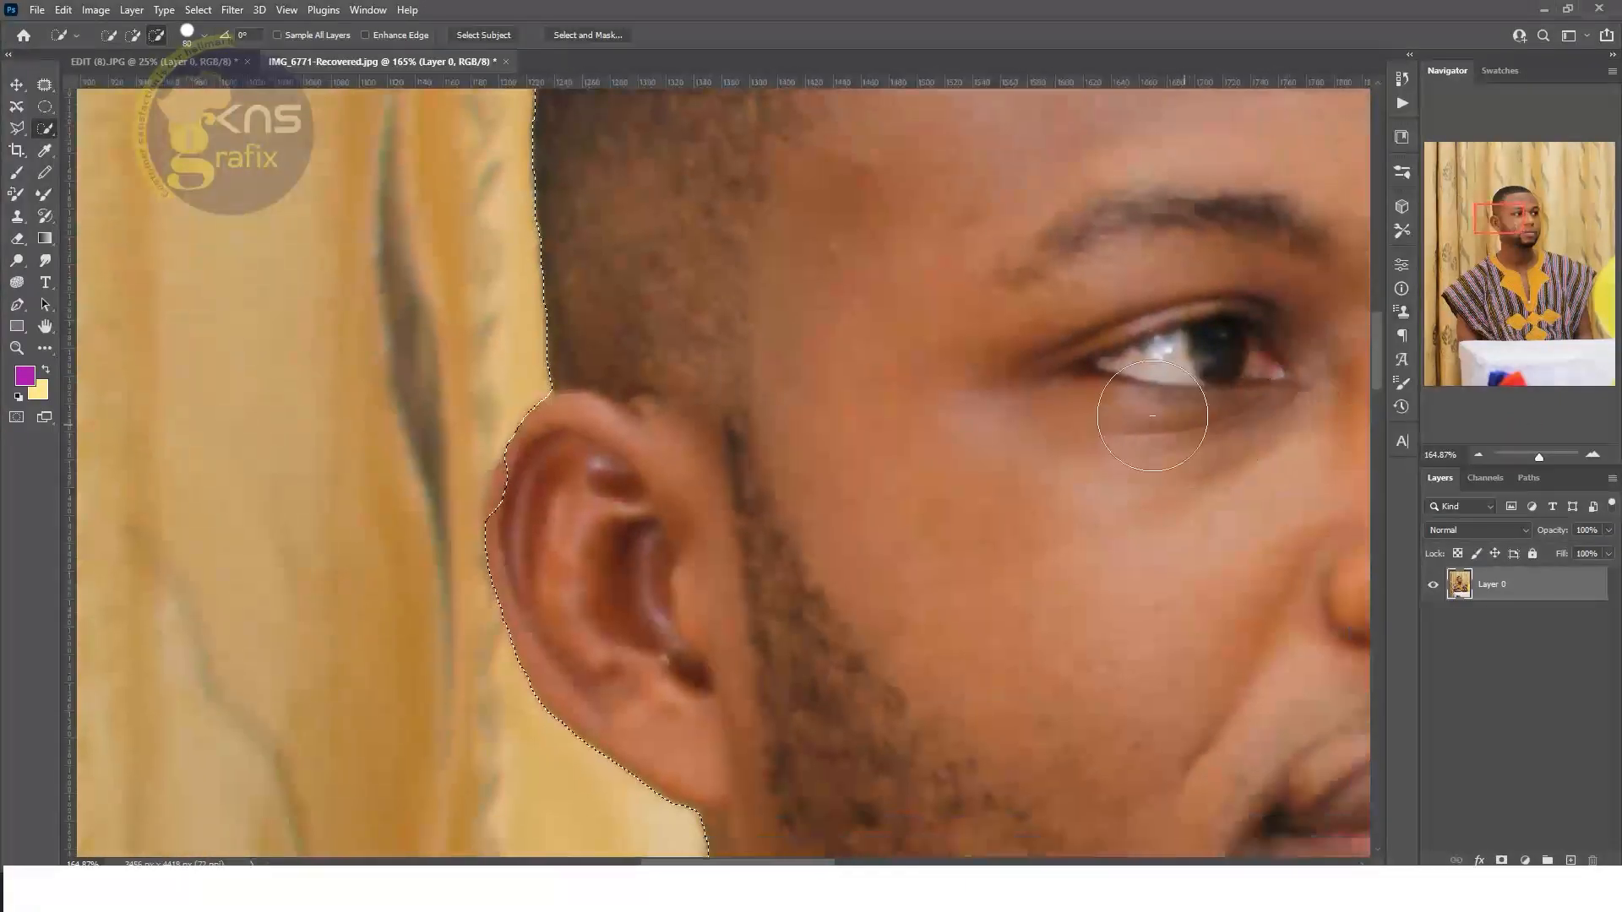
key(bracketright)
key(bracketleft)
key(bracketleft)
key(bracketleft)
drag(517, 479, 505, 470)
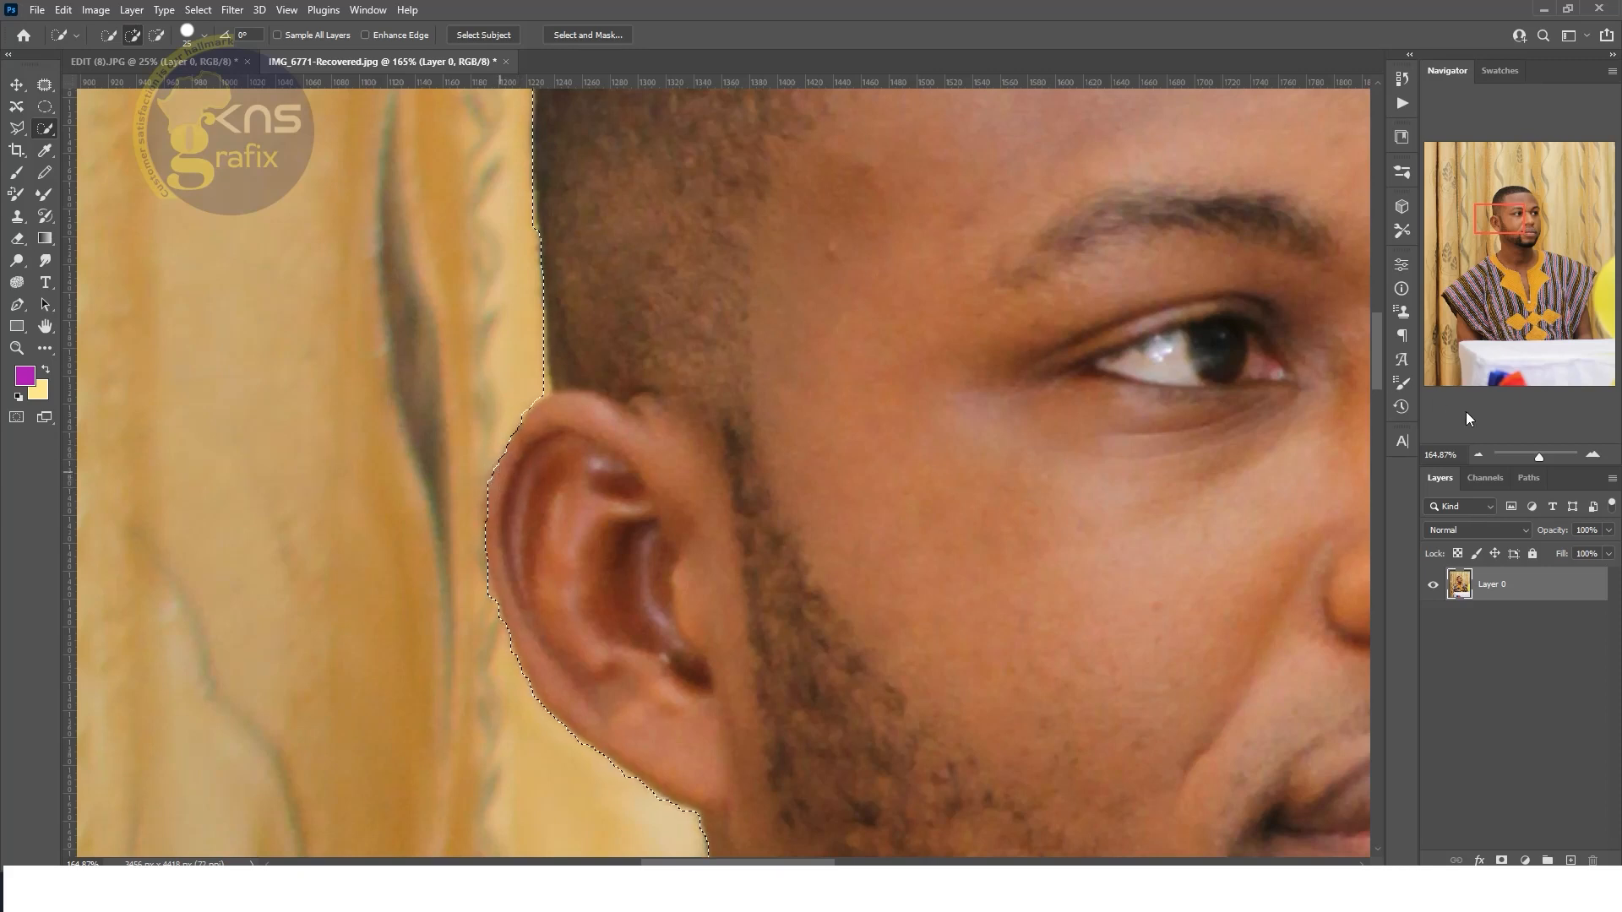
Subtract the curtain slivers along the top edge of the shoulder nearest the yellow balloon.
drag(1539, 460, 1543, 457)
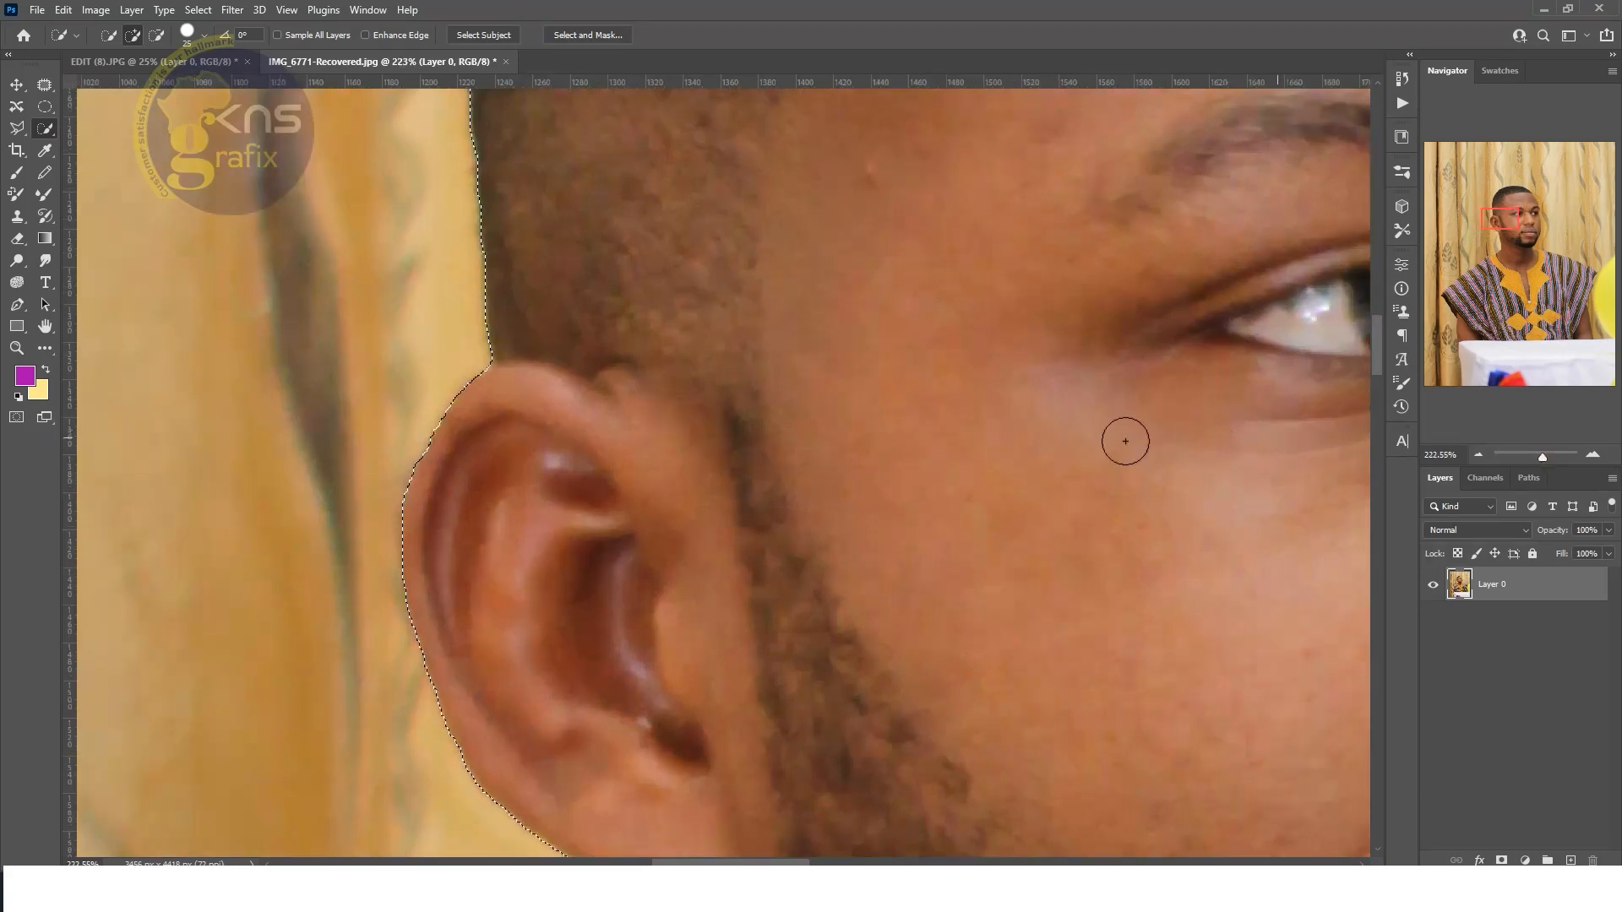
mouse_move(1503, 225)
mouse_down()
mouse_move(1508, 201)
mouse_move(1524, 217)
mouse_up()
drag(1526, 226, 1537, 266)
mouse_move(879, 274)
mouse_down()
mouse_move(963, 253)
mouse_move(1217, 336)
mouse_move(869, 361)
mouse_move(339, 353)
mouse_up()
drag(1554, 326, 1576, 273)
drag(785, 318, 801, 518)
mouse_move(524, 319)
mouse_down()
mouse_move(269, 169)
mouse_move(372, 181)
mouse_move(985, 438)
mouse_up()
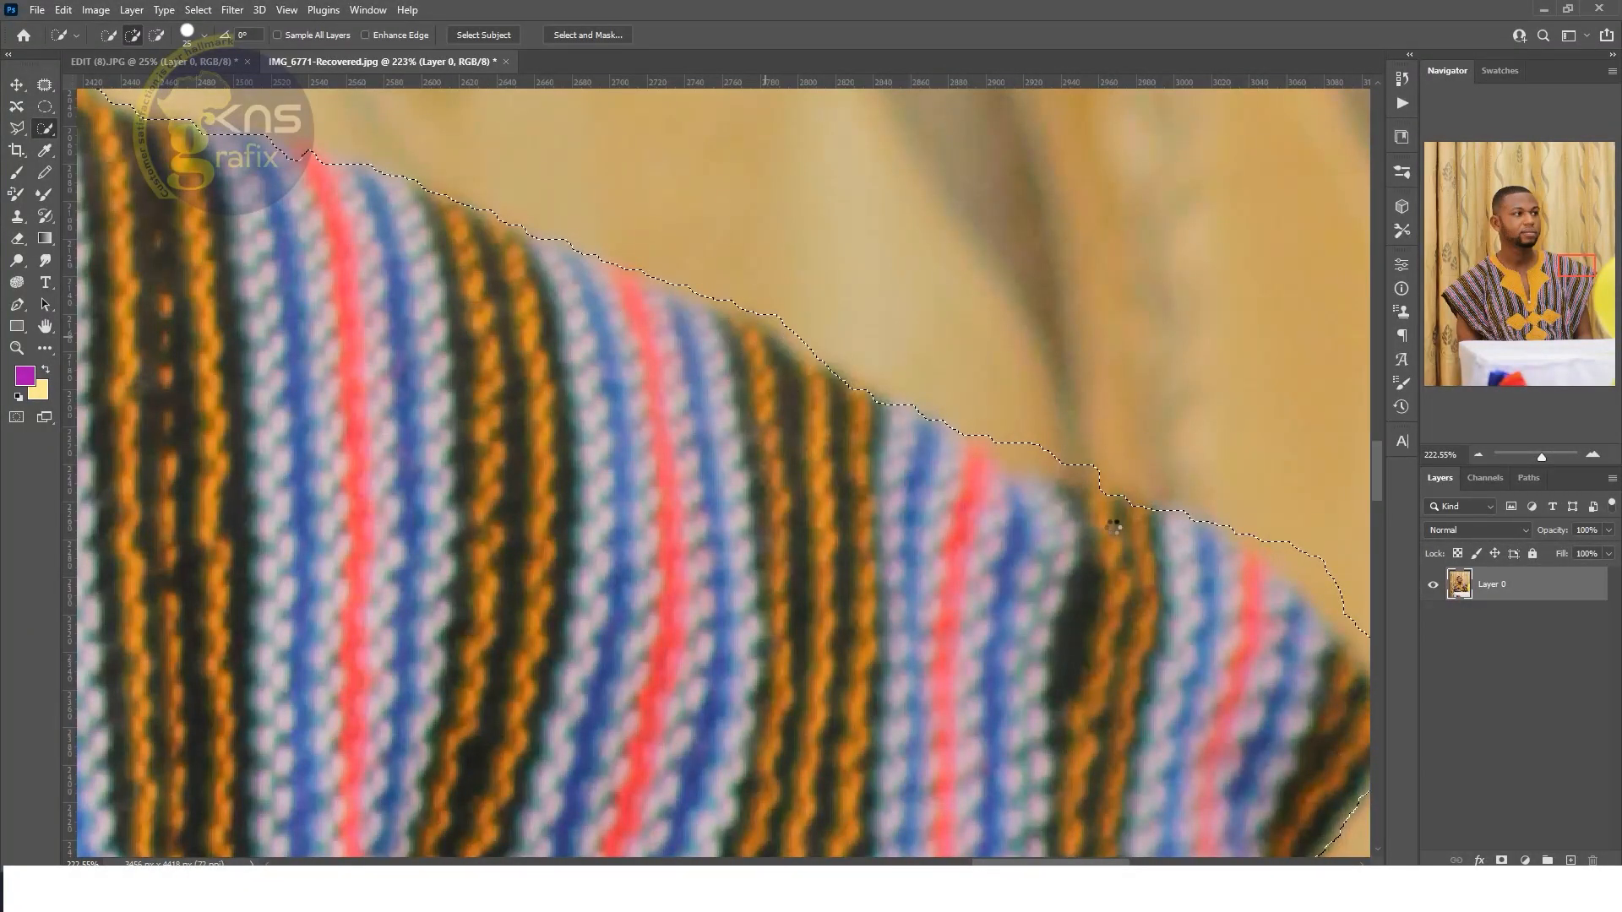
drag(1088, 535, 701, 335)
drag(942, 421, 930, 365)
key(alt)
mouse_move(892, 326)
mouse_down()
mouse_move(963, 391)
mouse_move(1053, 345)
mouse_up()
Add the missed sleeve edge beside the yellow balloon and subtract the strip of curtain between the sleeve and the arm.
key(space)
click(945, 654)
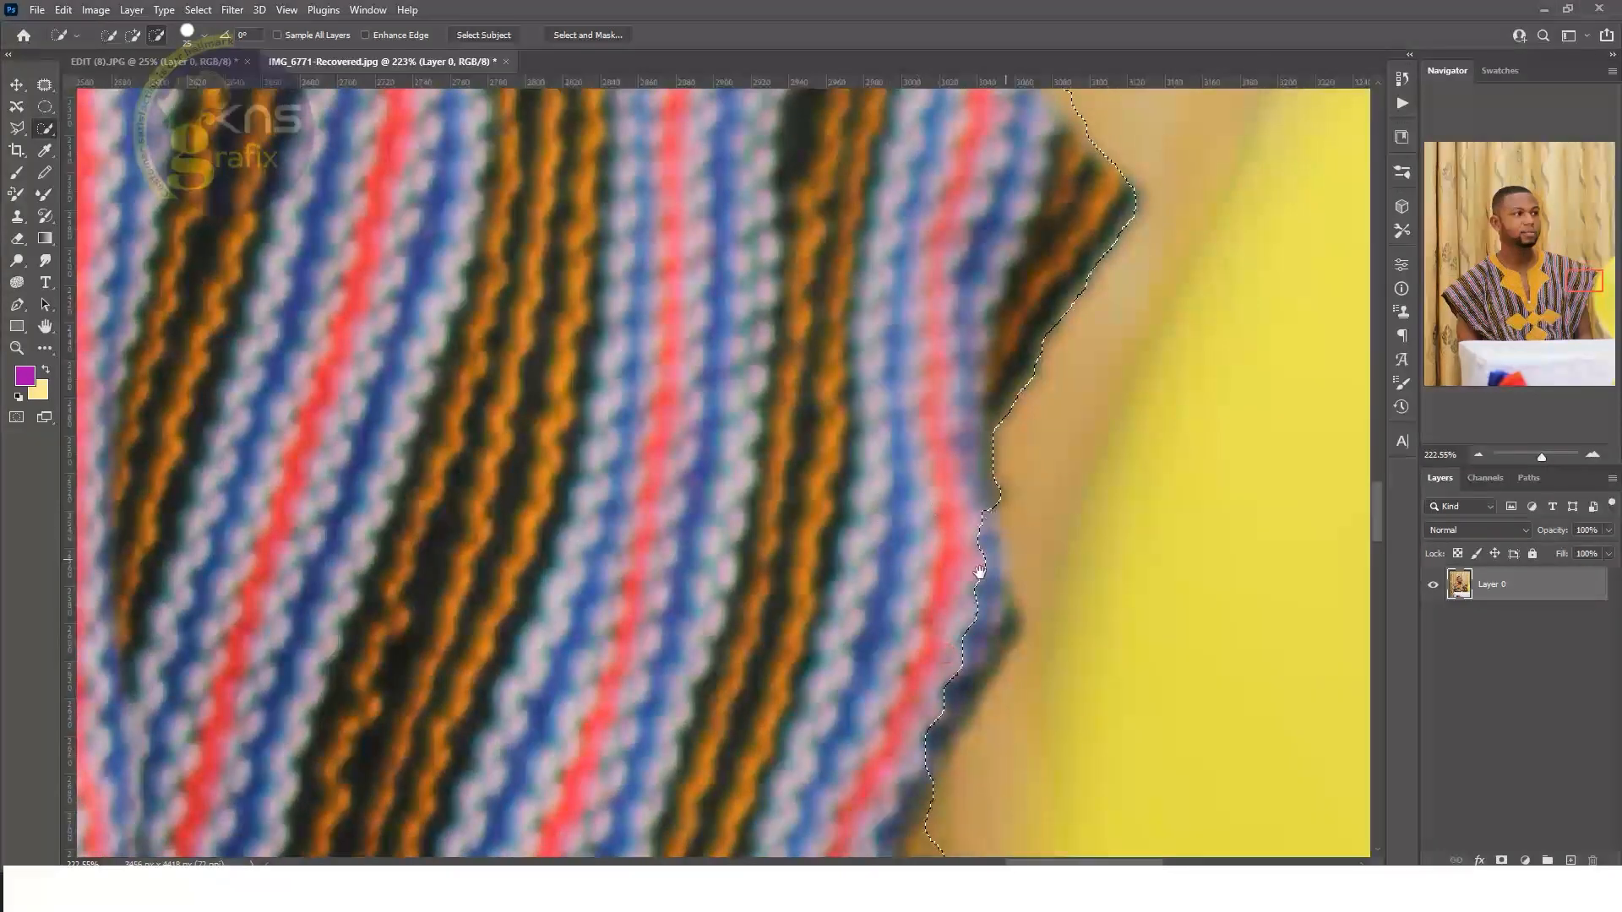
drag(971, 616, 1001, 405)
drag(897, 569, 900, 541)
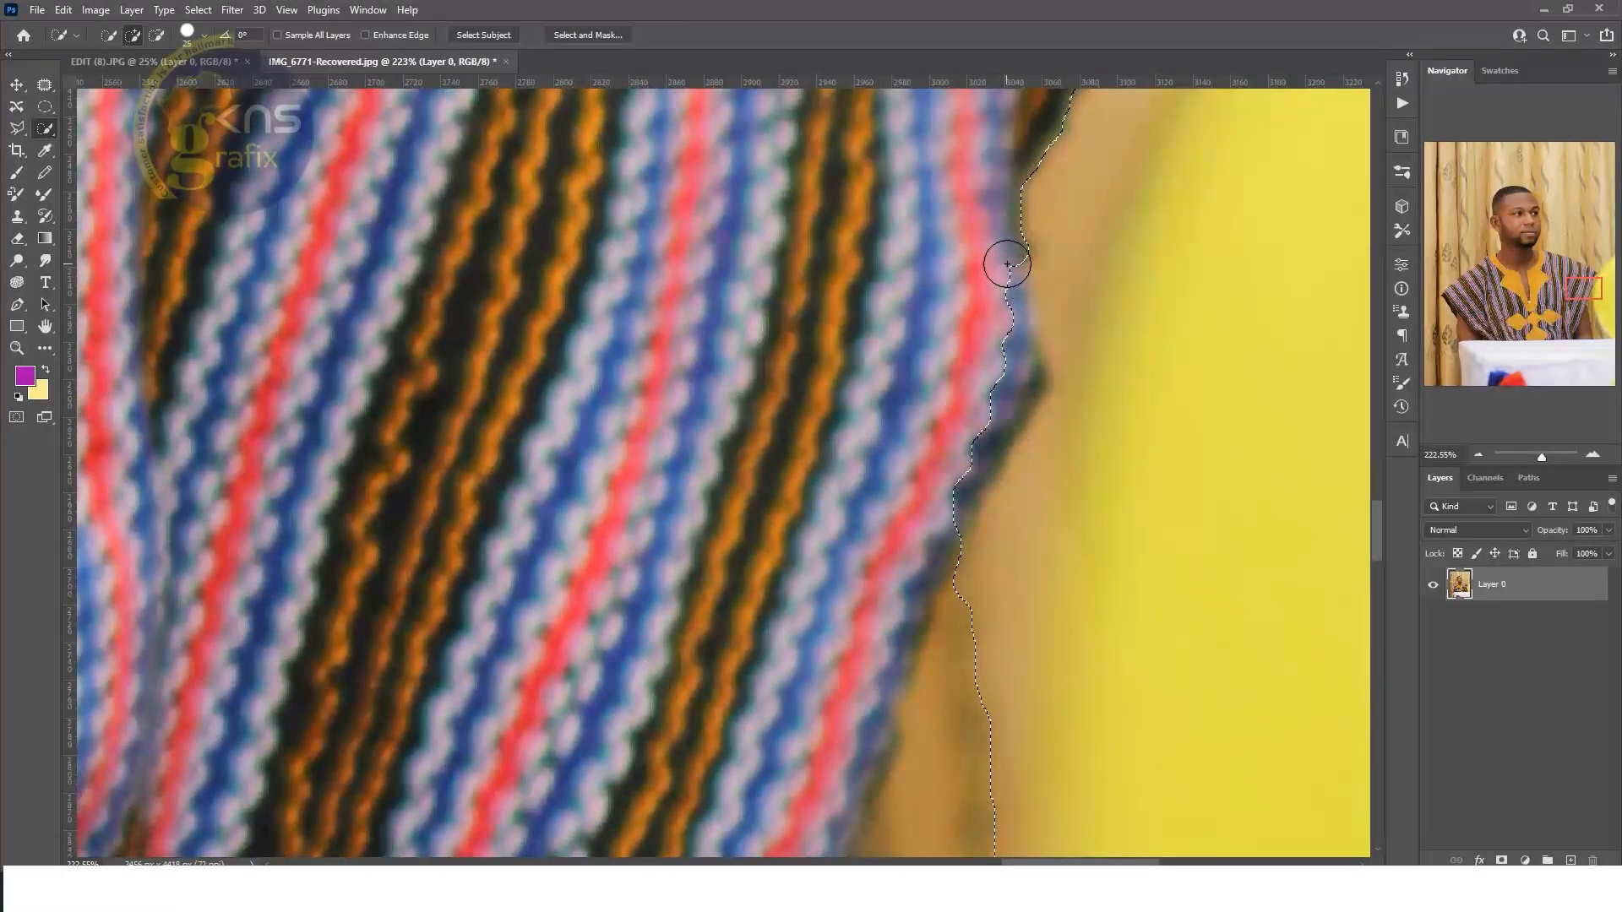
drag(1017, 307, 1014, 373)
mouse_move(1015, 468)
mouse_down()
mouse_move(1021, 290)
mouse_move(977, 182)
mouse_move(966, 210)
mouse_up()
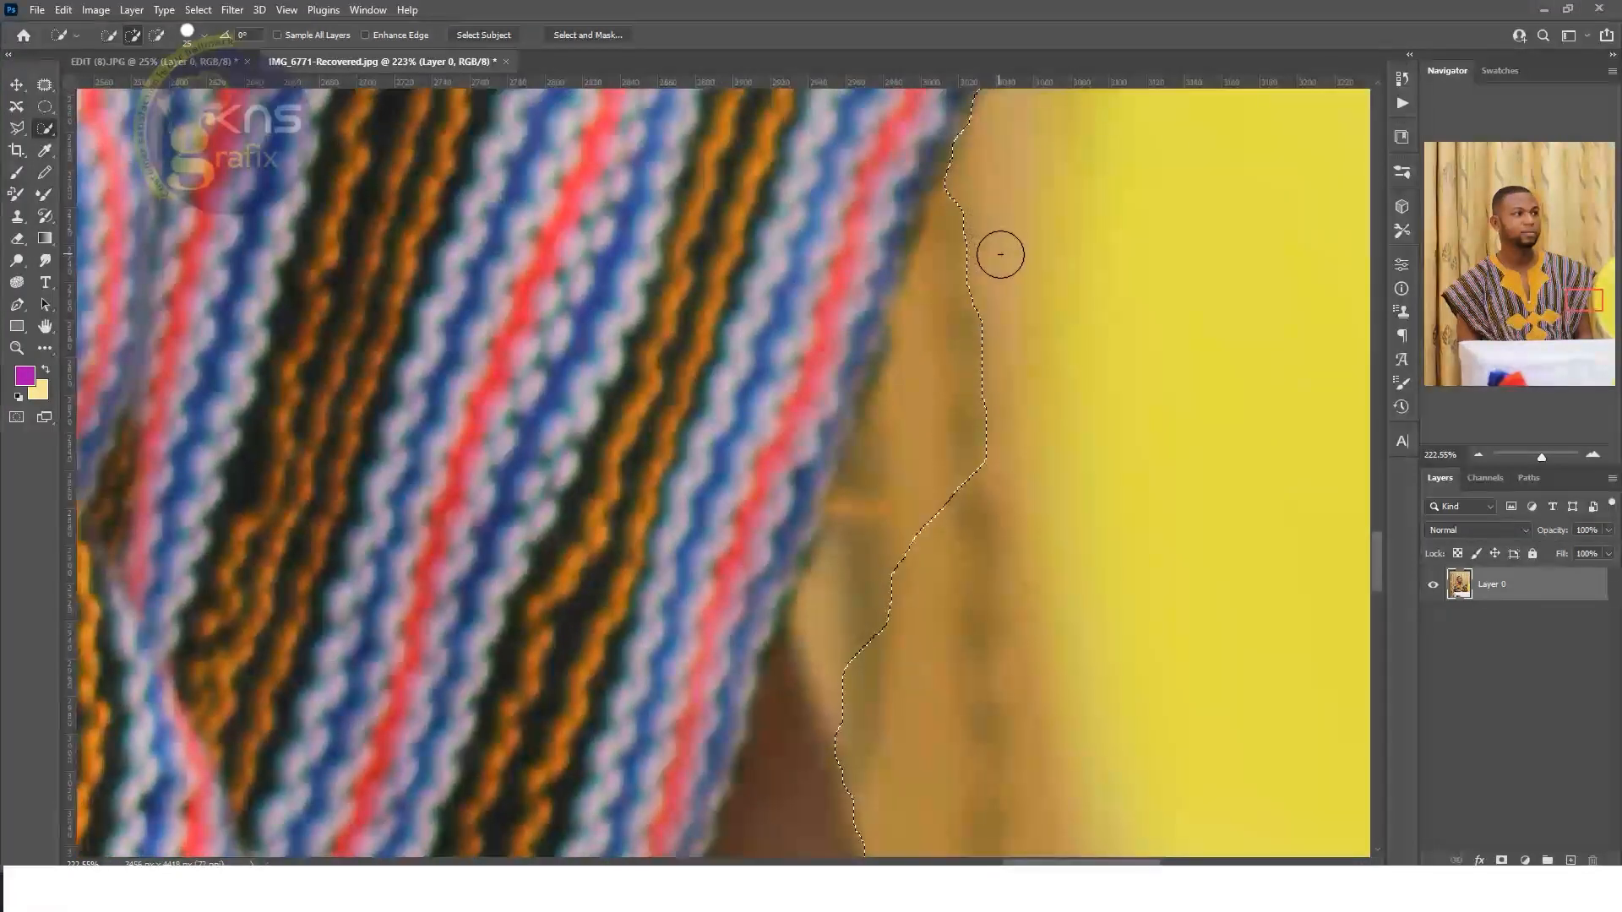
mouse_move(999, 249)
mouse_down()
mouse_move(966, 372)
mouse_move(964, 214)
mouse_move(950, 473)
mouse_move(985, 421)
mouse_move(971, 488)
mouse_move(948, 321)
mouse_move(937, 310)
mouse_move(912, 370)
mouse_move(917, 313)
mouse_move(909, 391)
mouse_move(863, 475)
mouse_move(840, 601)
mouse_move(875, 558)
mouse_move(892, 572)
mouse_move(850, 641)
mouse_move(822, 615)
mouse_move(848, 680)
mouse_move(854, 658)
mouse_move(867, 732)
mouse_move(885, 681)
mouse_up()
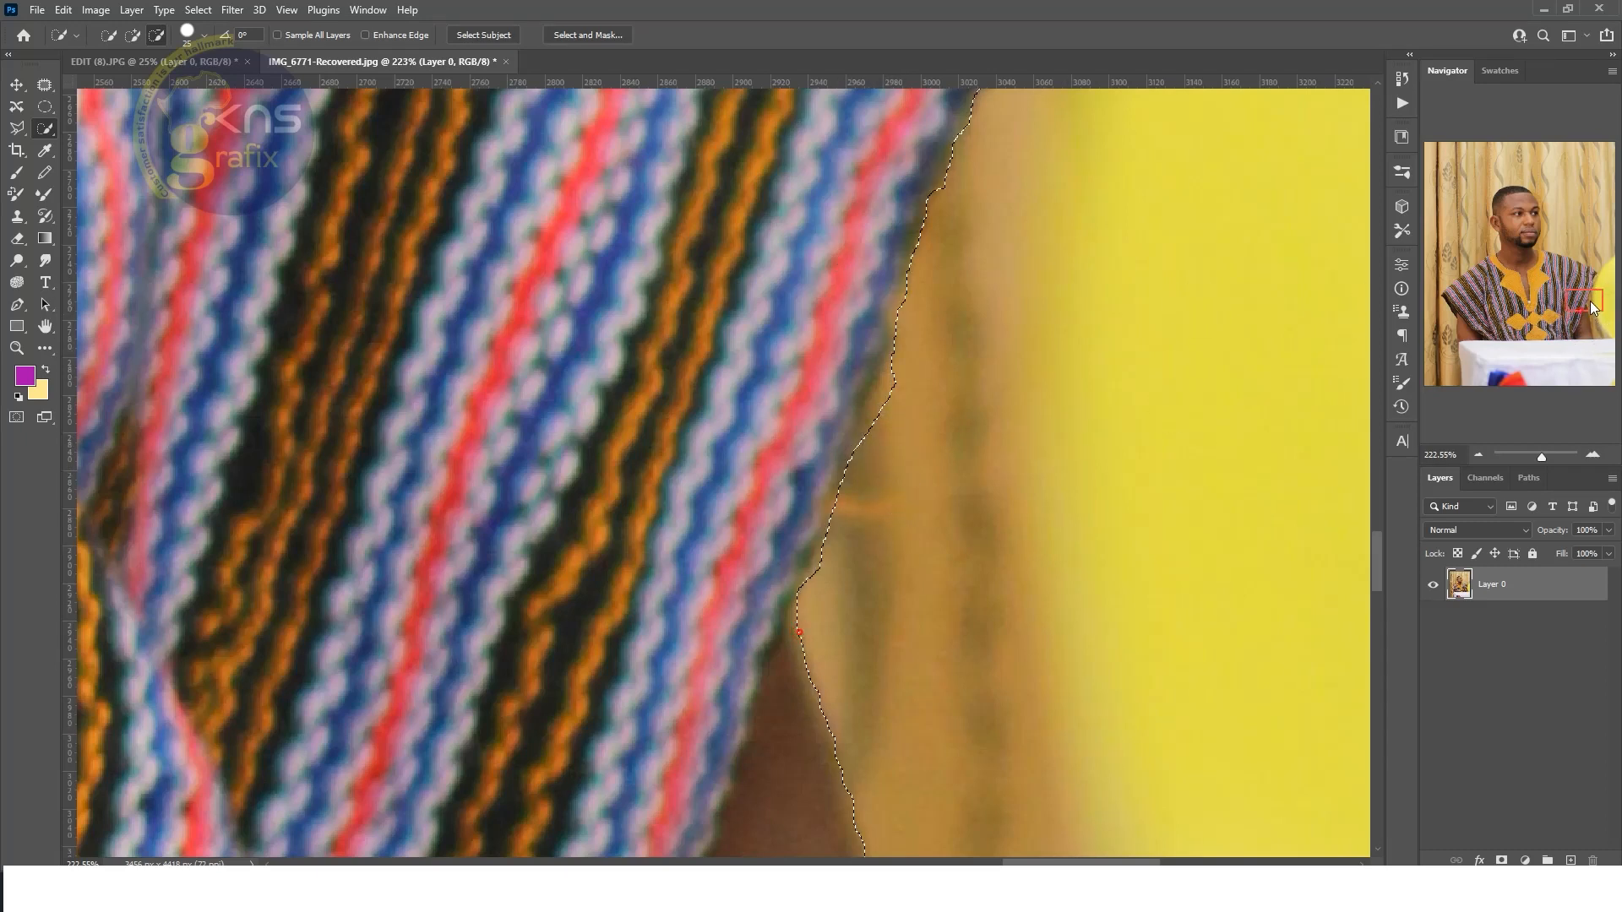
Open the completed selection of the man in the Select and Mask workspace.
drag(1583, 301, 1558, 254)
key(ctrl+minus)
key(ctrl+minus)
key(ctrl+minus)
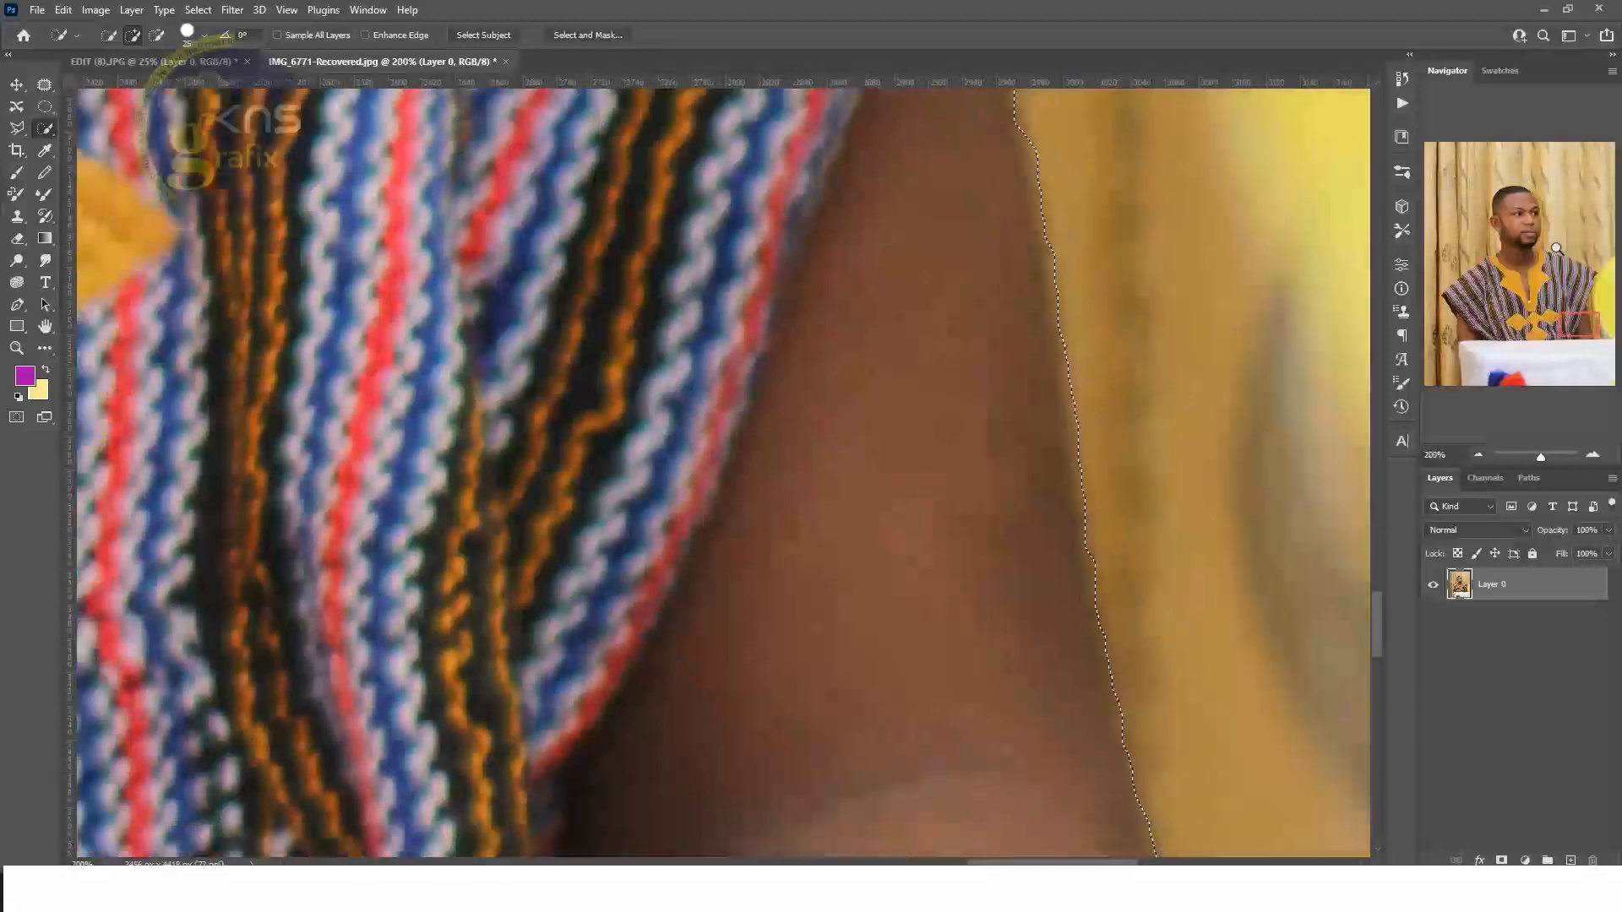
key(ctrl+minus)
key(ctrl+minus)
key(ctrl+minus)
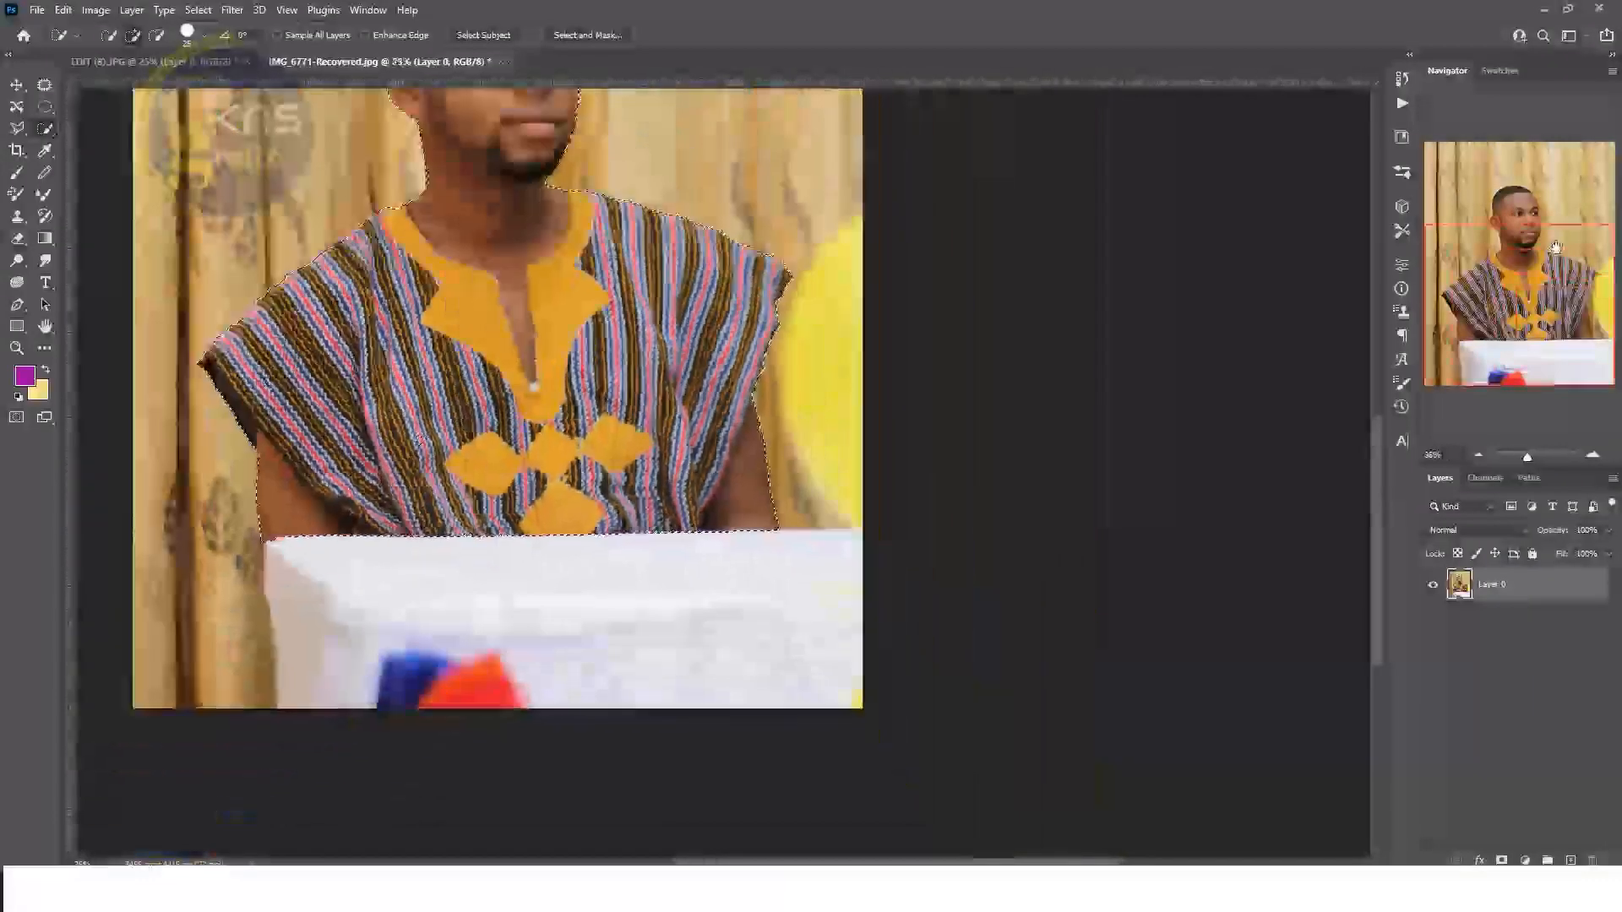
drag(573, 337, 751, 583)
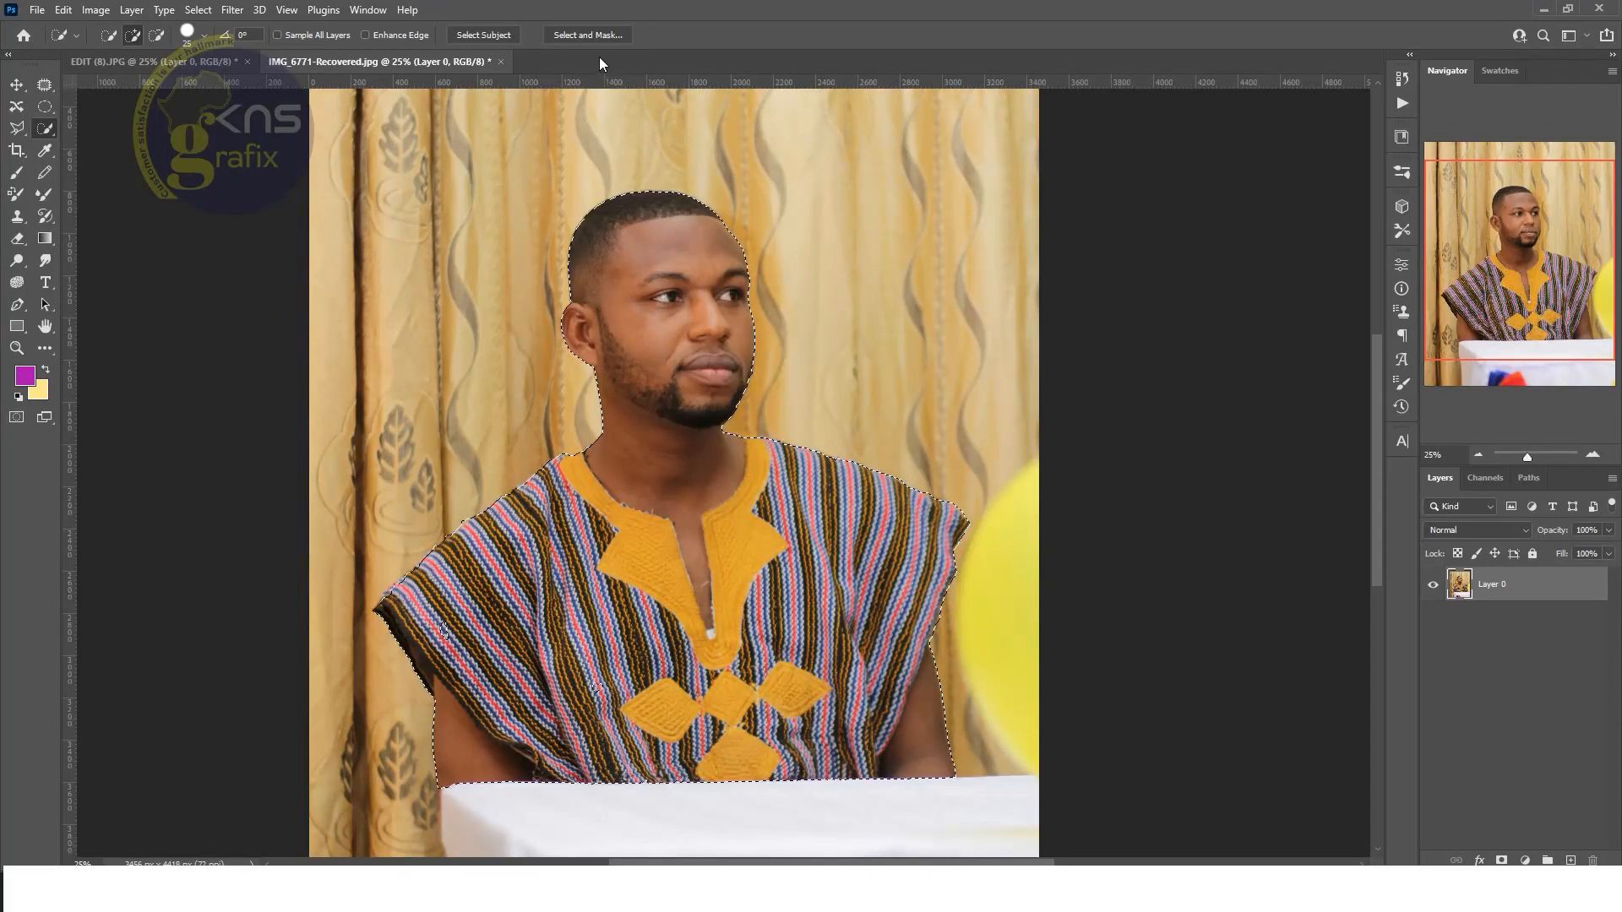
click(572, 34)
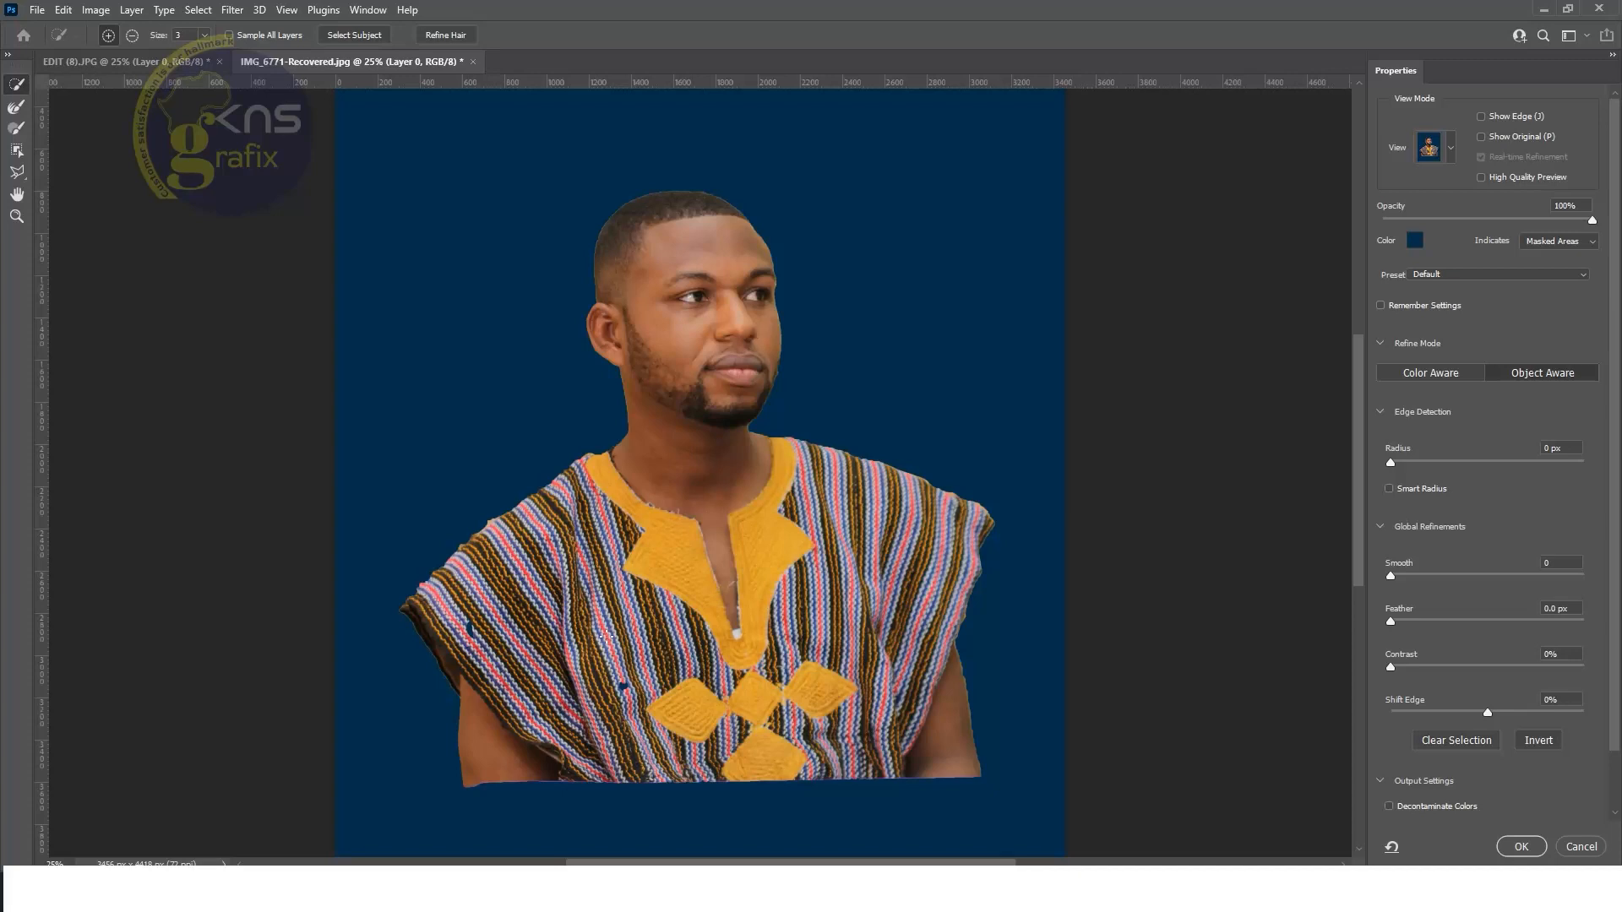
Fill the two small missed holes in the striped smock's sleeve and chest by adding them to the selection.
key(ctrl+plus)
key(ctrl+plus)
key(ctrl+plus)
key(ctrl+plus)
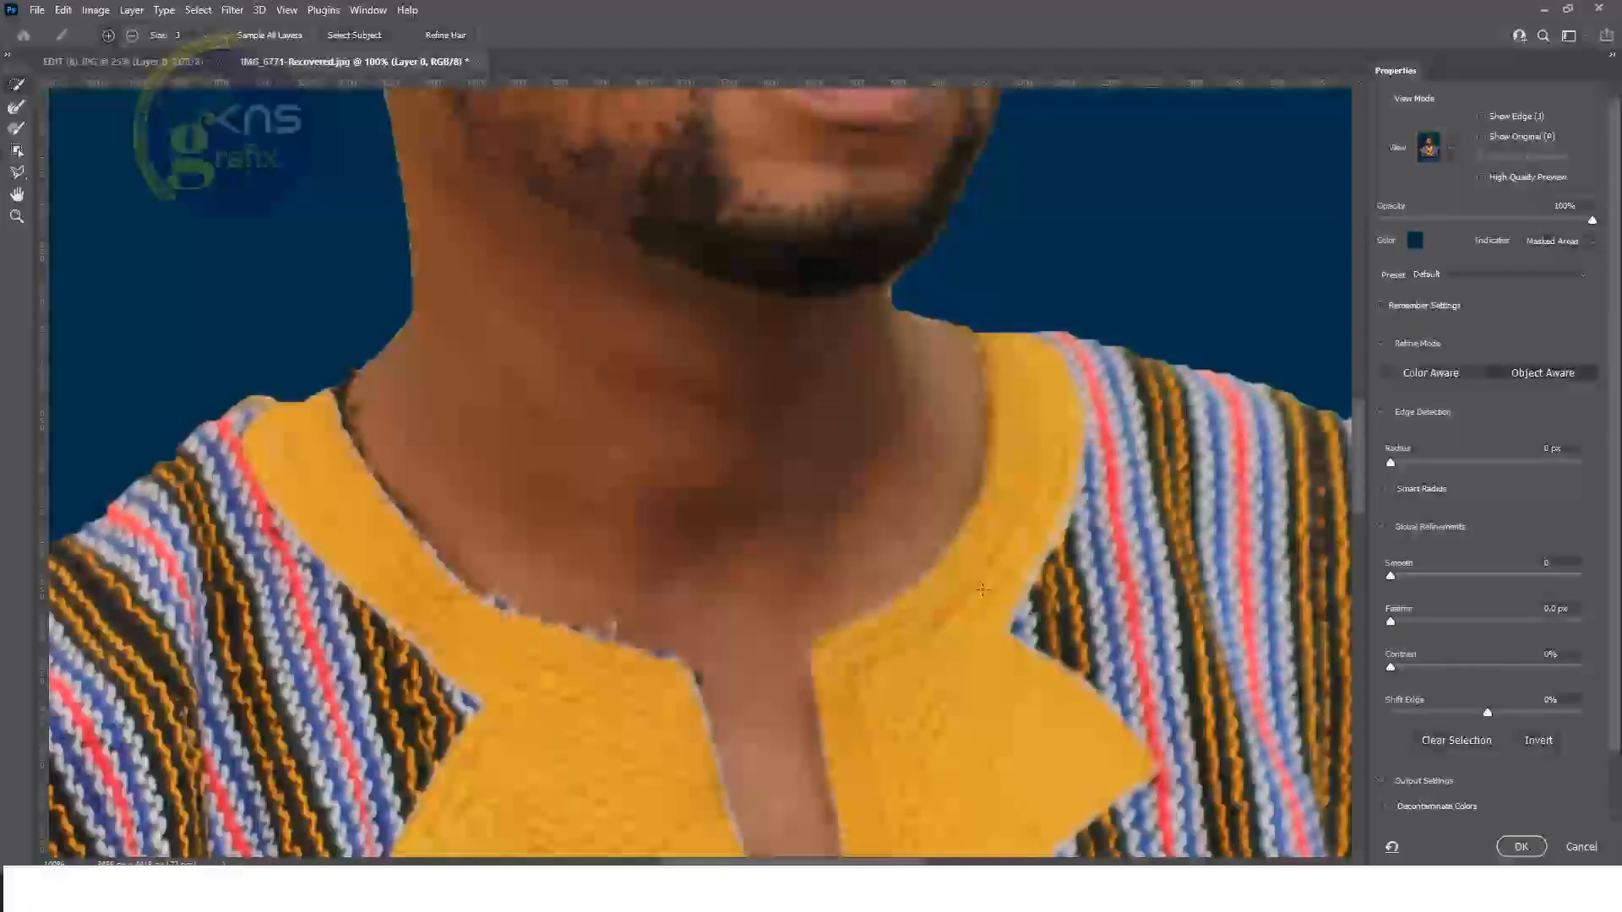
drag(778, 642, 971, 202)
mouse_move(861, 633)
mouse_down()
mouse_move(959, 353)
mouse_move(1039, 510)
mouse_up()
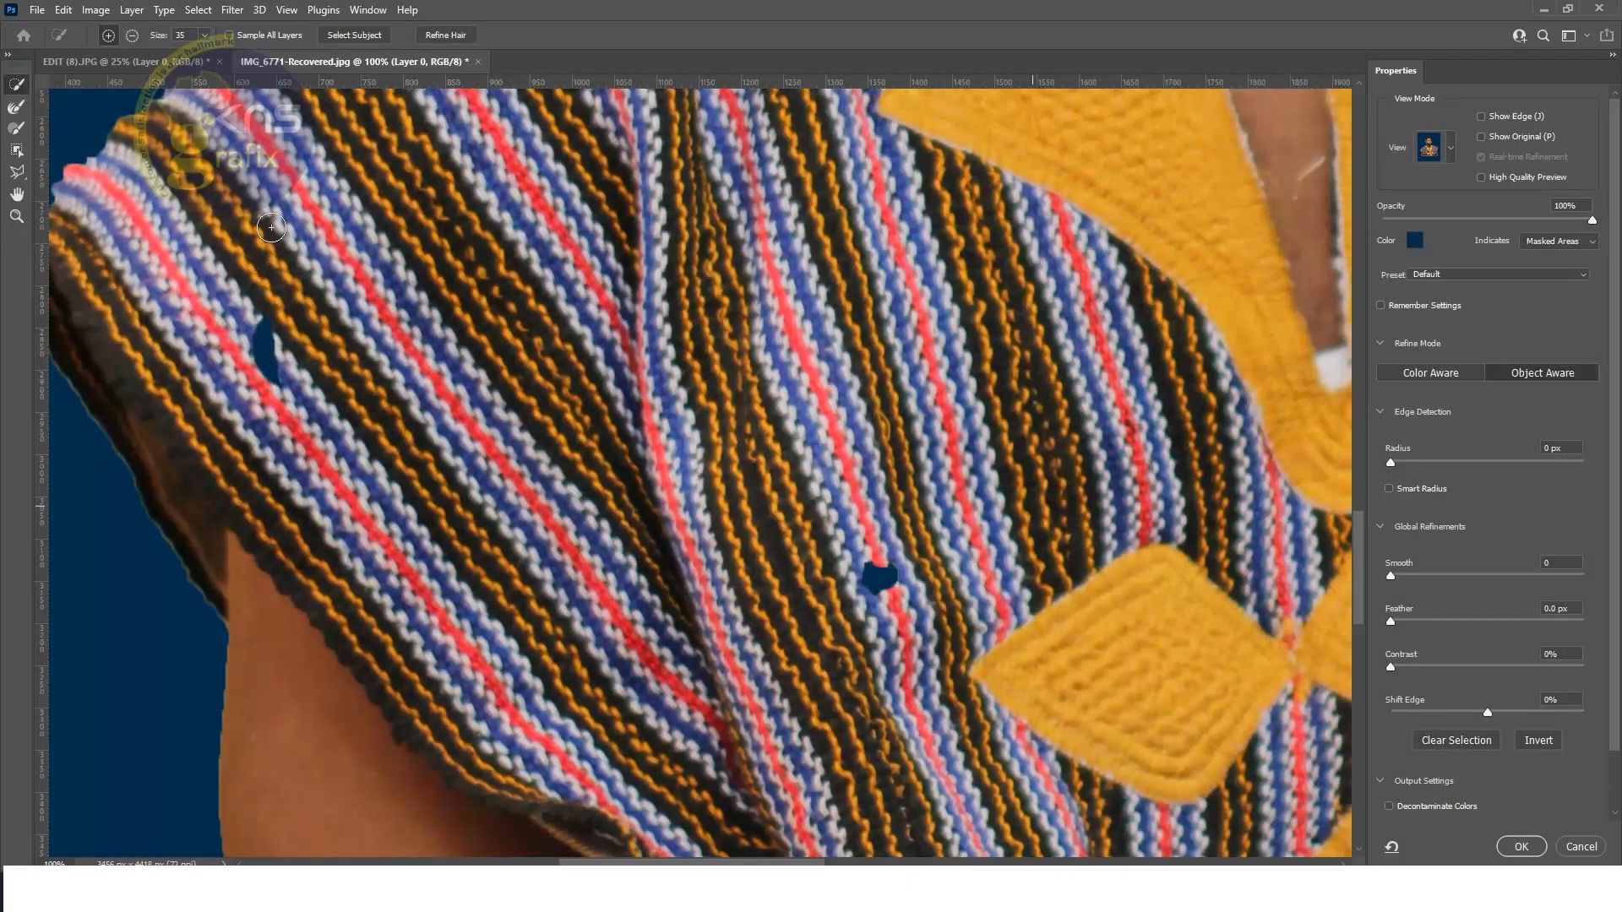
drag(286, 372, 263, 342)
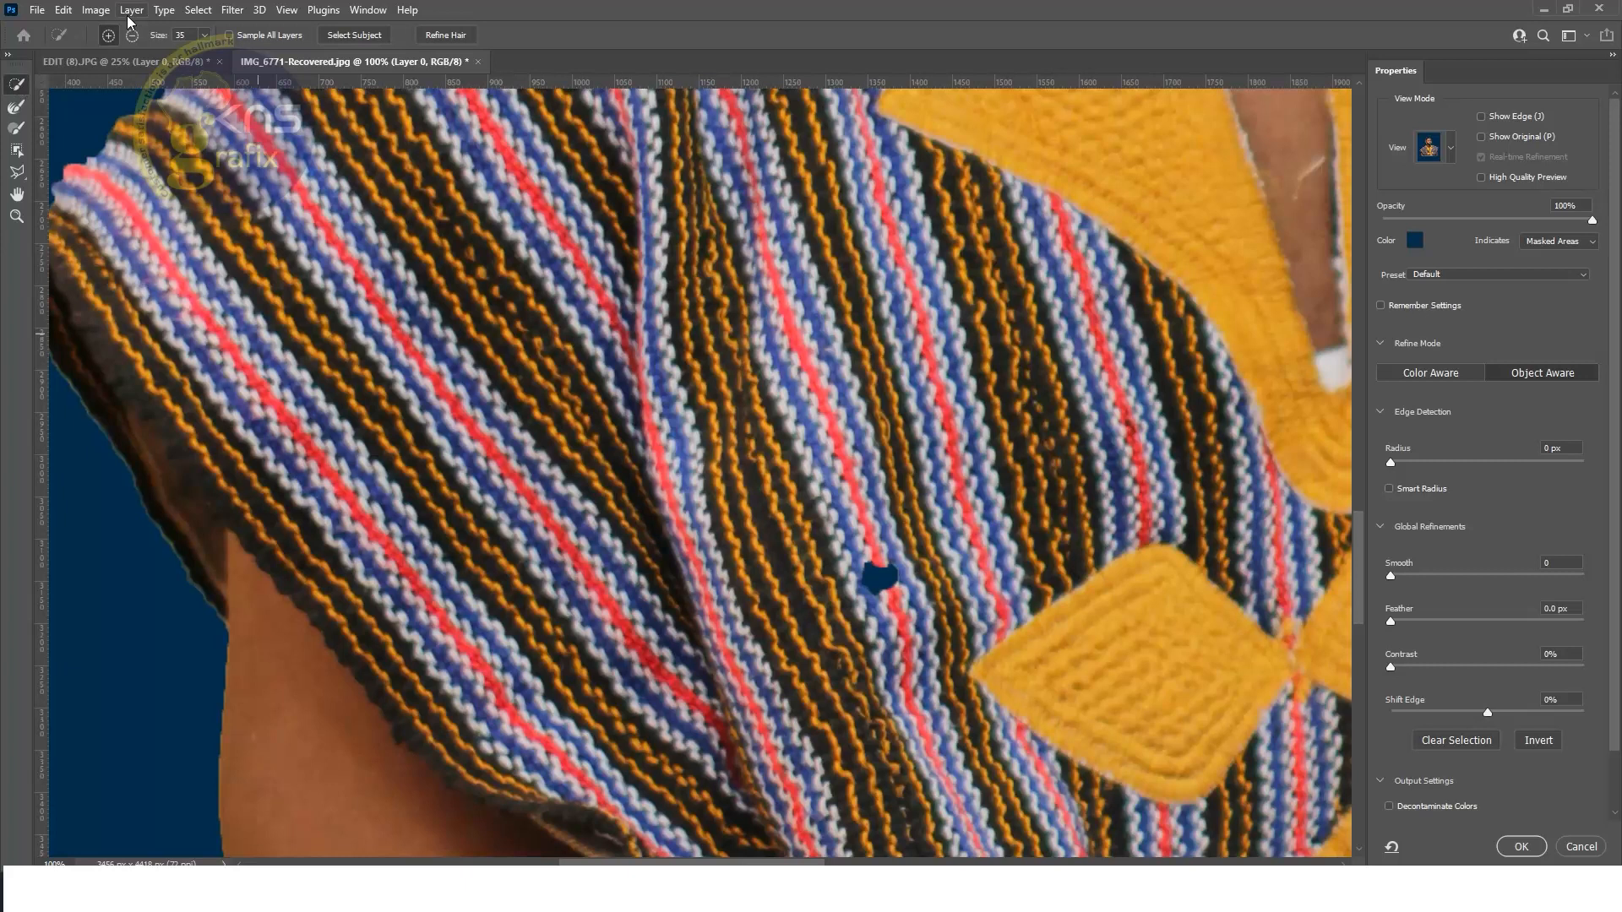
drag(877, 588, 899, 586)
Enable Smart Radius for the edge detection and set its radius to 1 px.
mouse_move(977, 462)
mouse_down()
mouse_move(500, 589)
mouse_move(494, 573)
mouse_up()
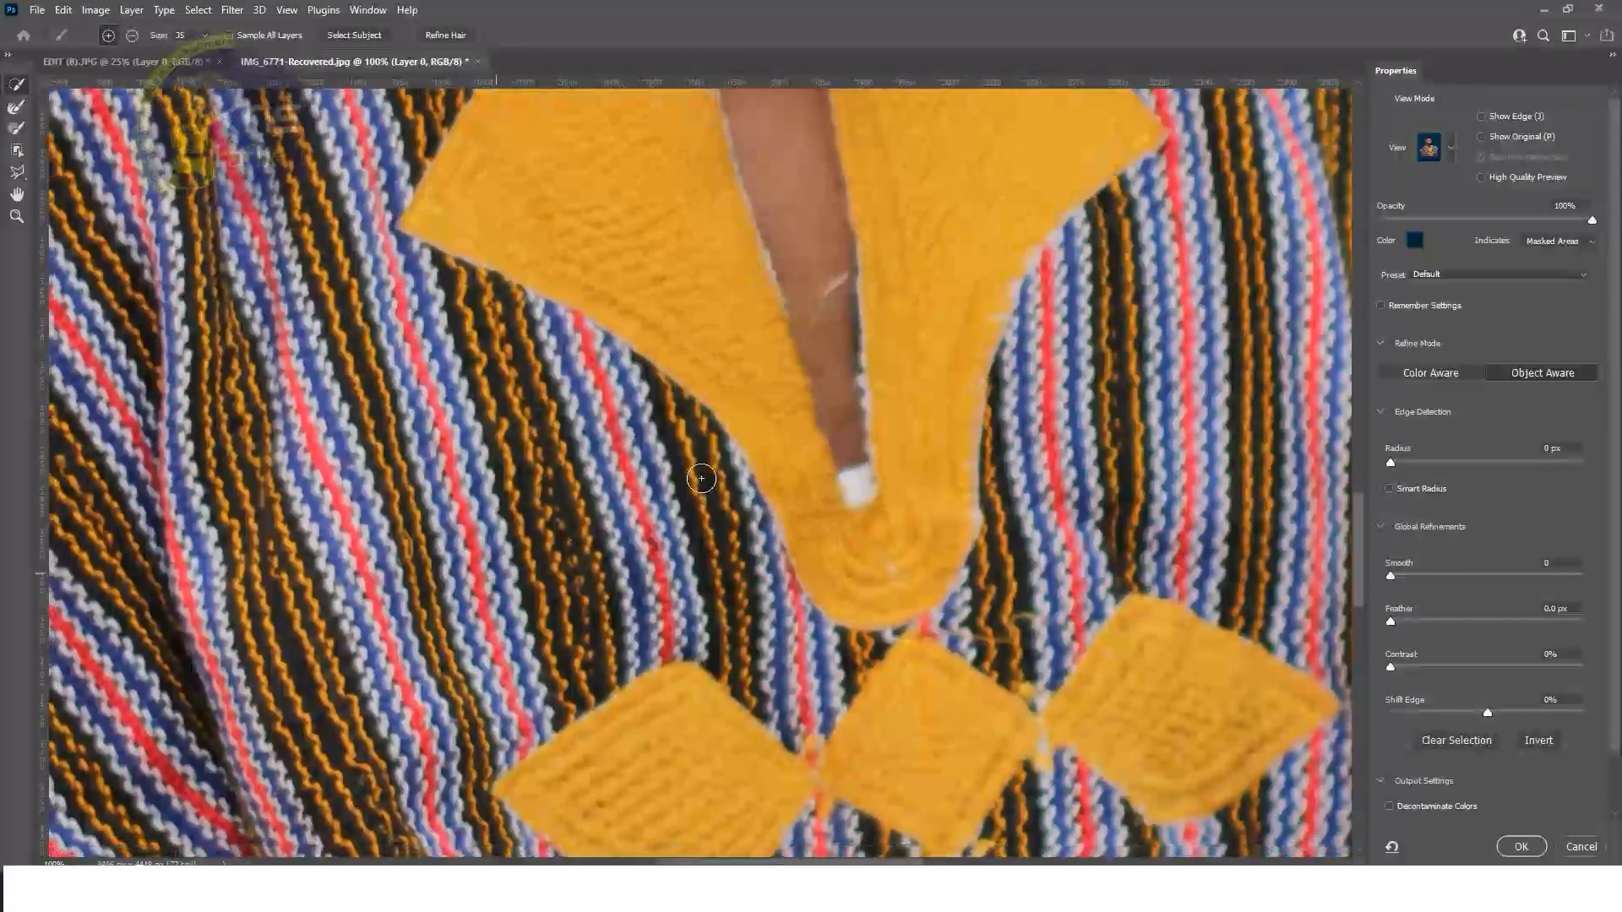
scroll(701, 478, down, 2)
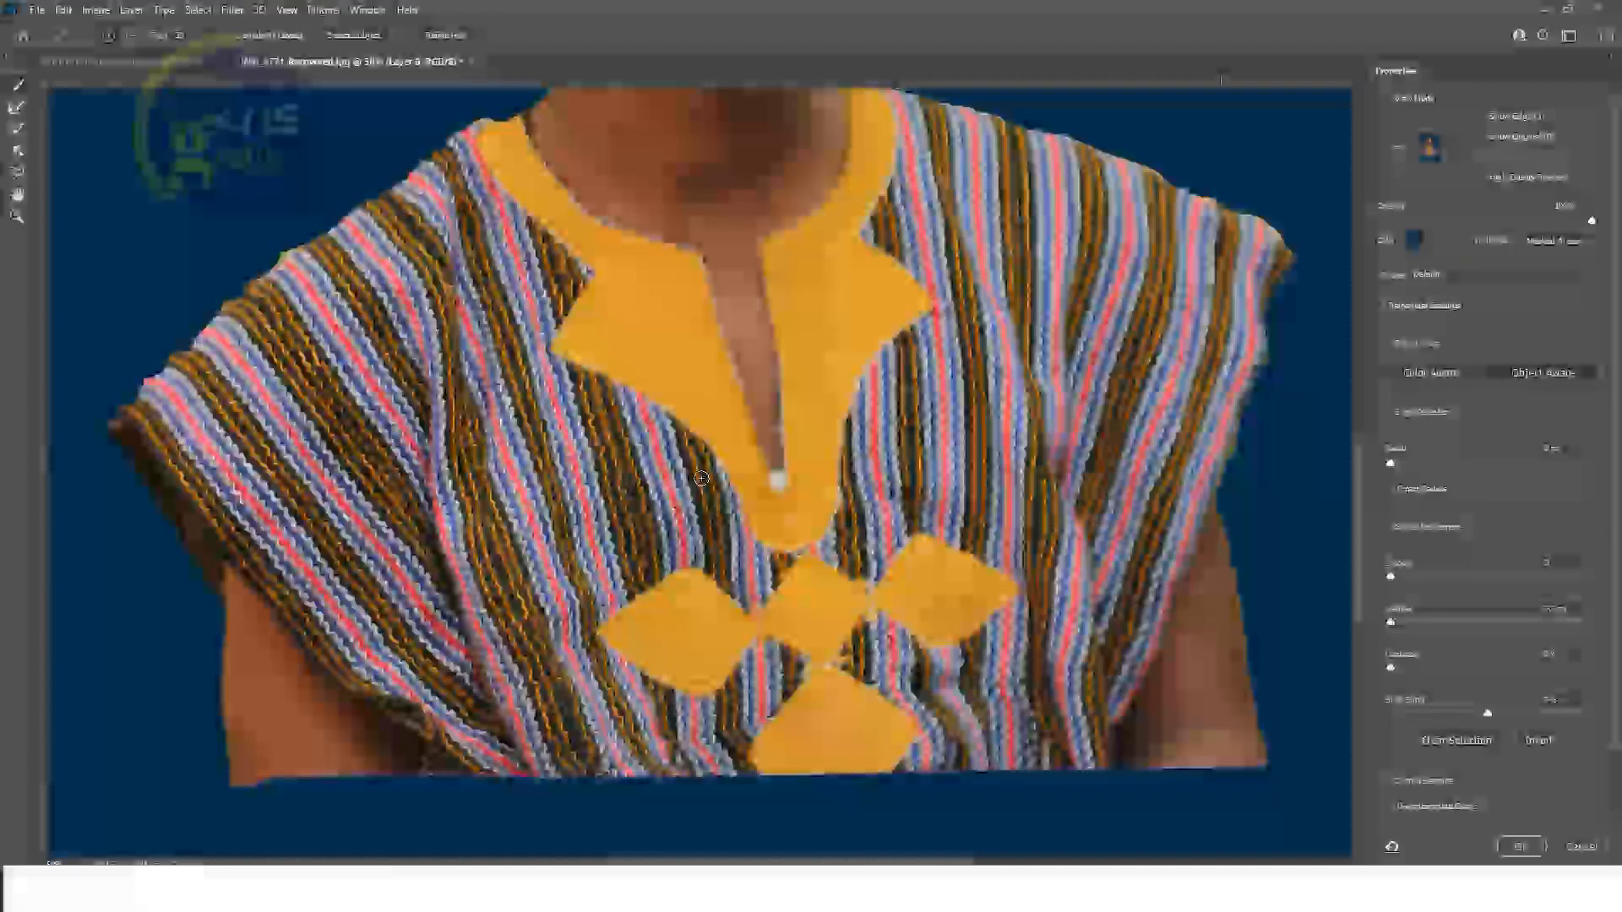
drag(1039, 489, 1043, 750)
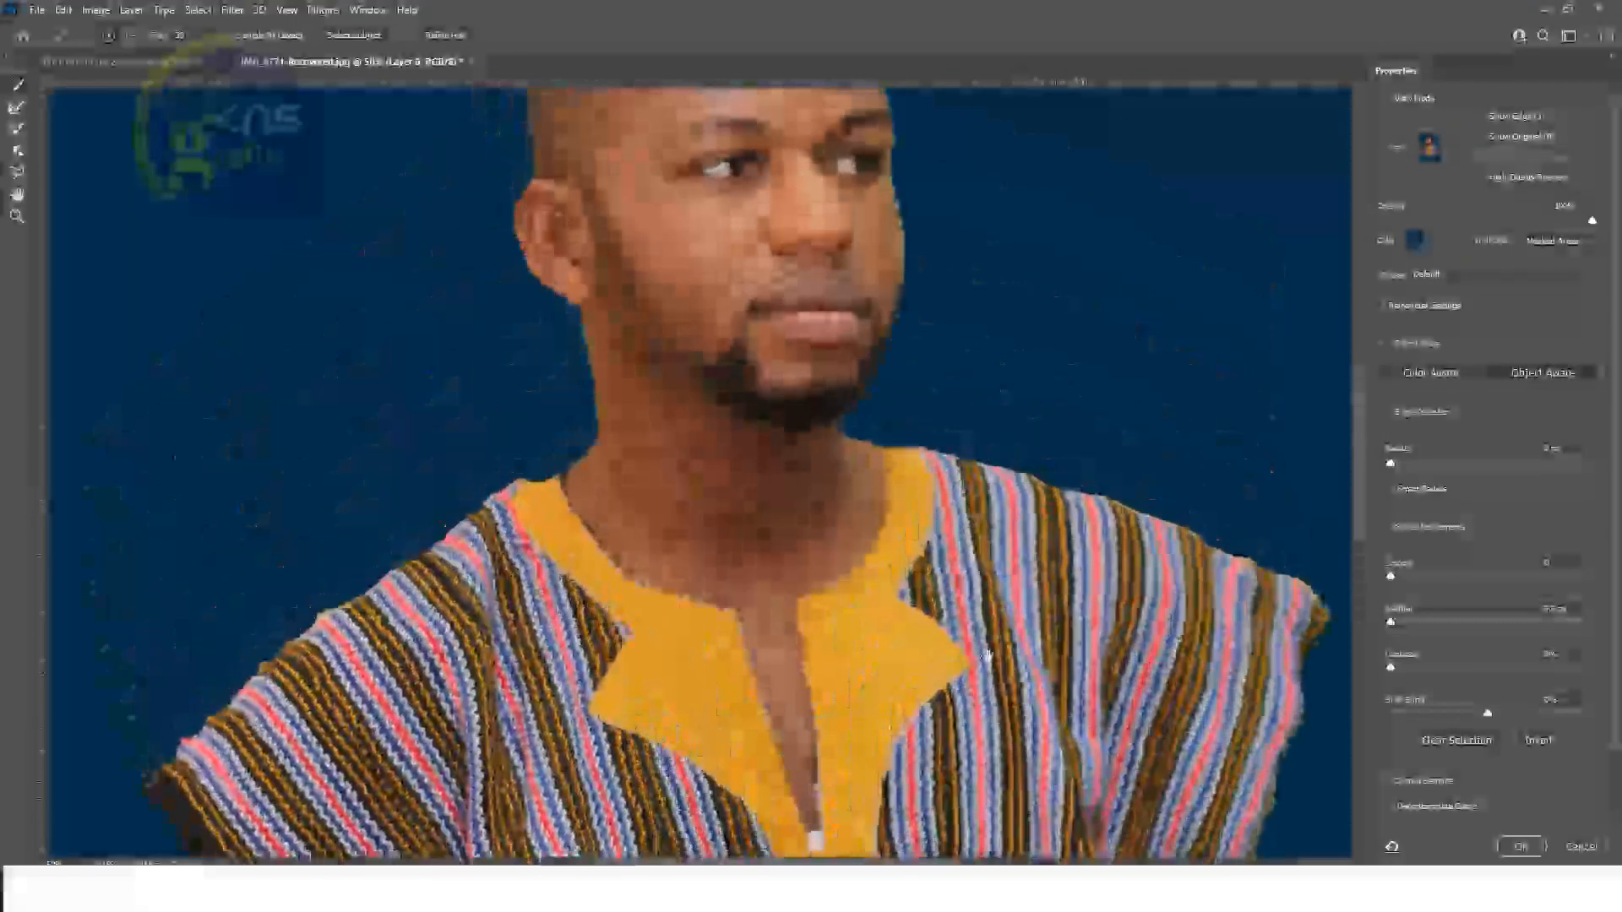
drag(873, 549, 916, 775)
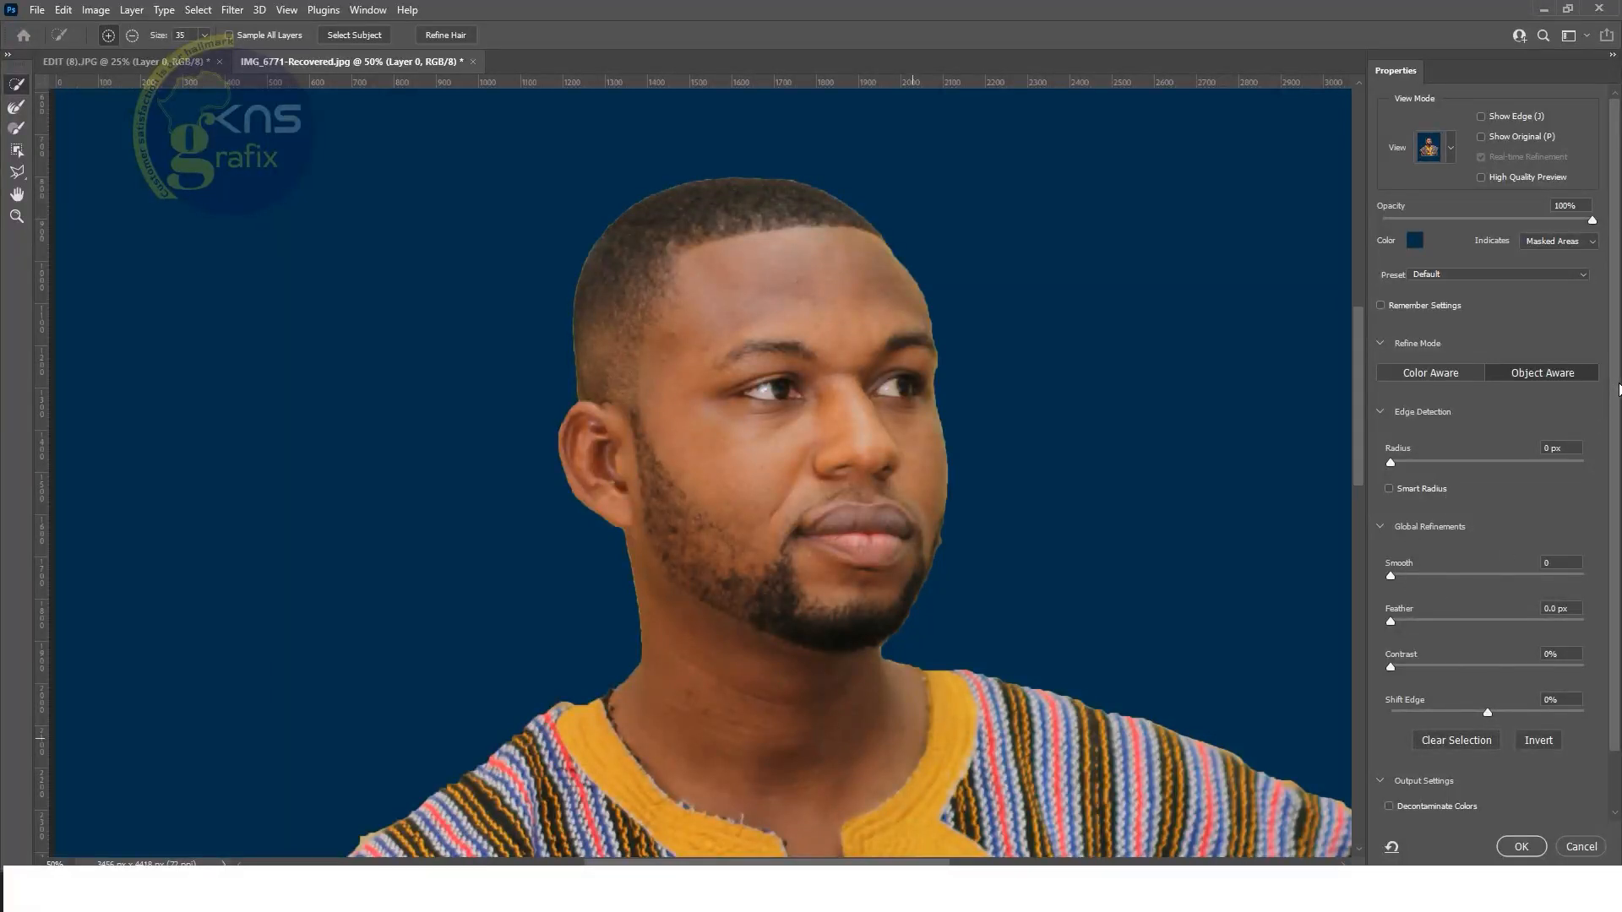
drag(1618, 415, 1616, 442)
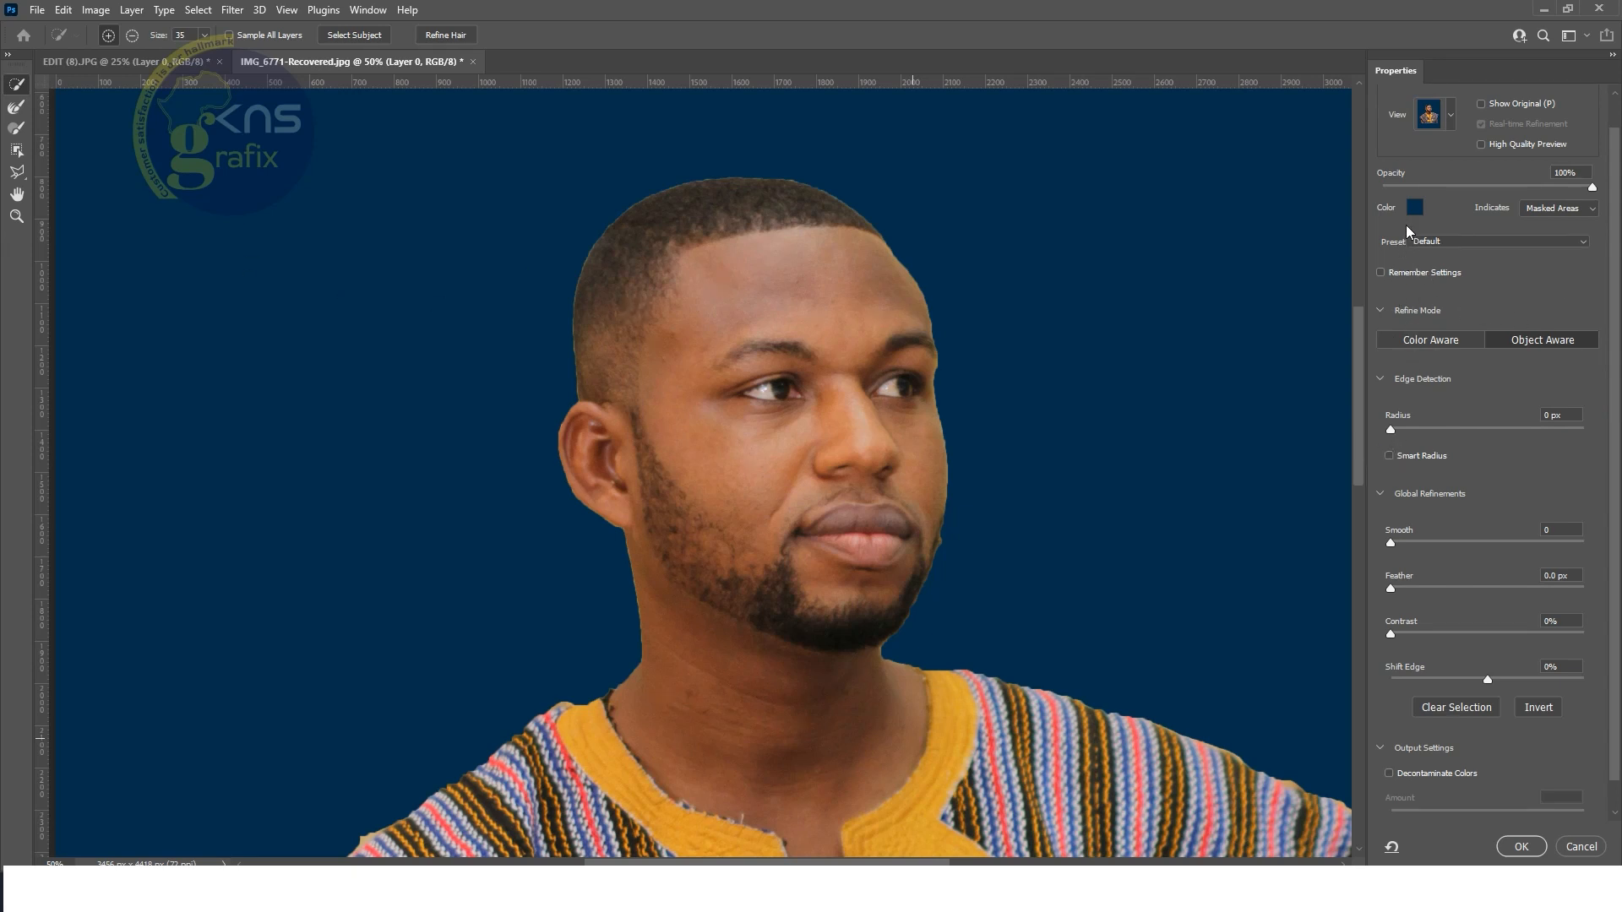
click(1390, 457)
drag(1392, 430, 1397, 430)
Set the global refinements to Smooth 5, Feather 0.5 px and Contrast 5%.
drag(1395, 544, 1397, 541)
click(1400, 541)
key(ctrl+plus)
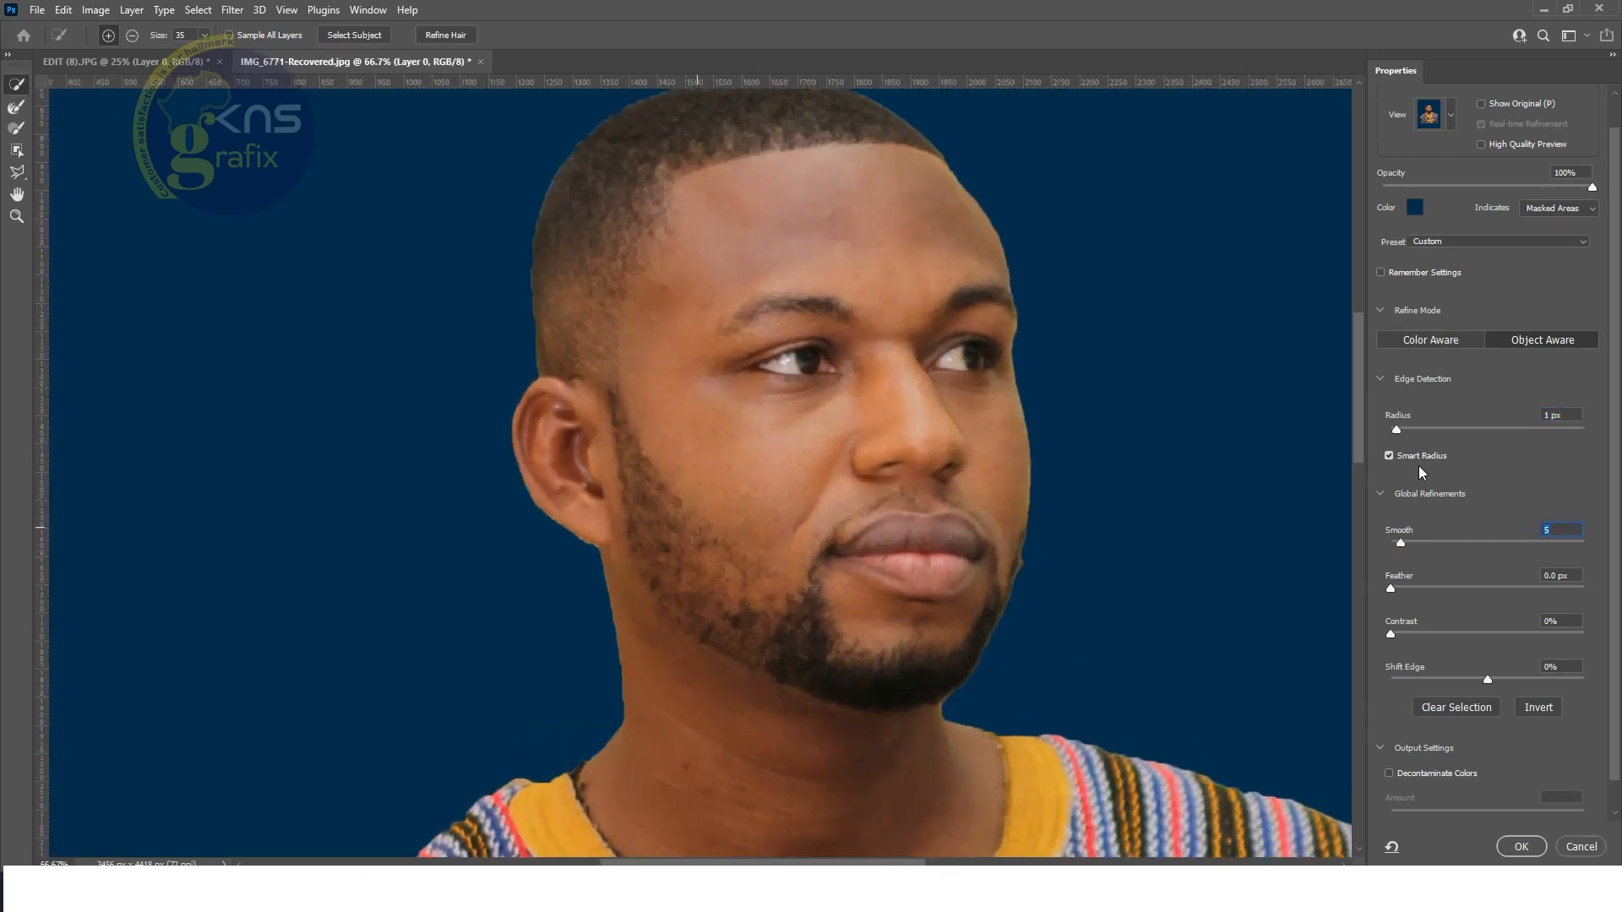
click(1391, 587)
key(Tab)
click(1401, 633)
Enable Decontaminate Colors at 100% and output the refined cut-out to a new layer with a layer mask.
drag(1615, 473, 1619, 646)
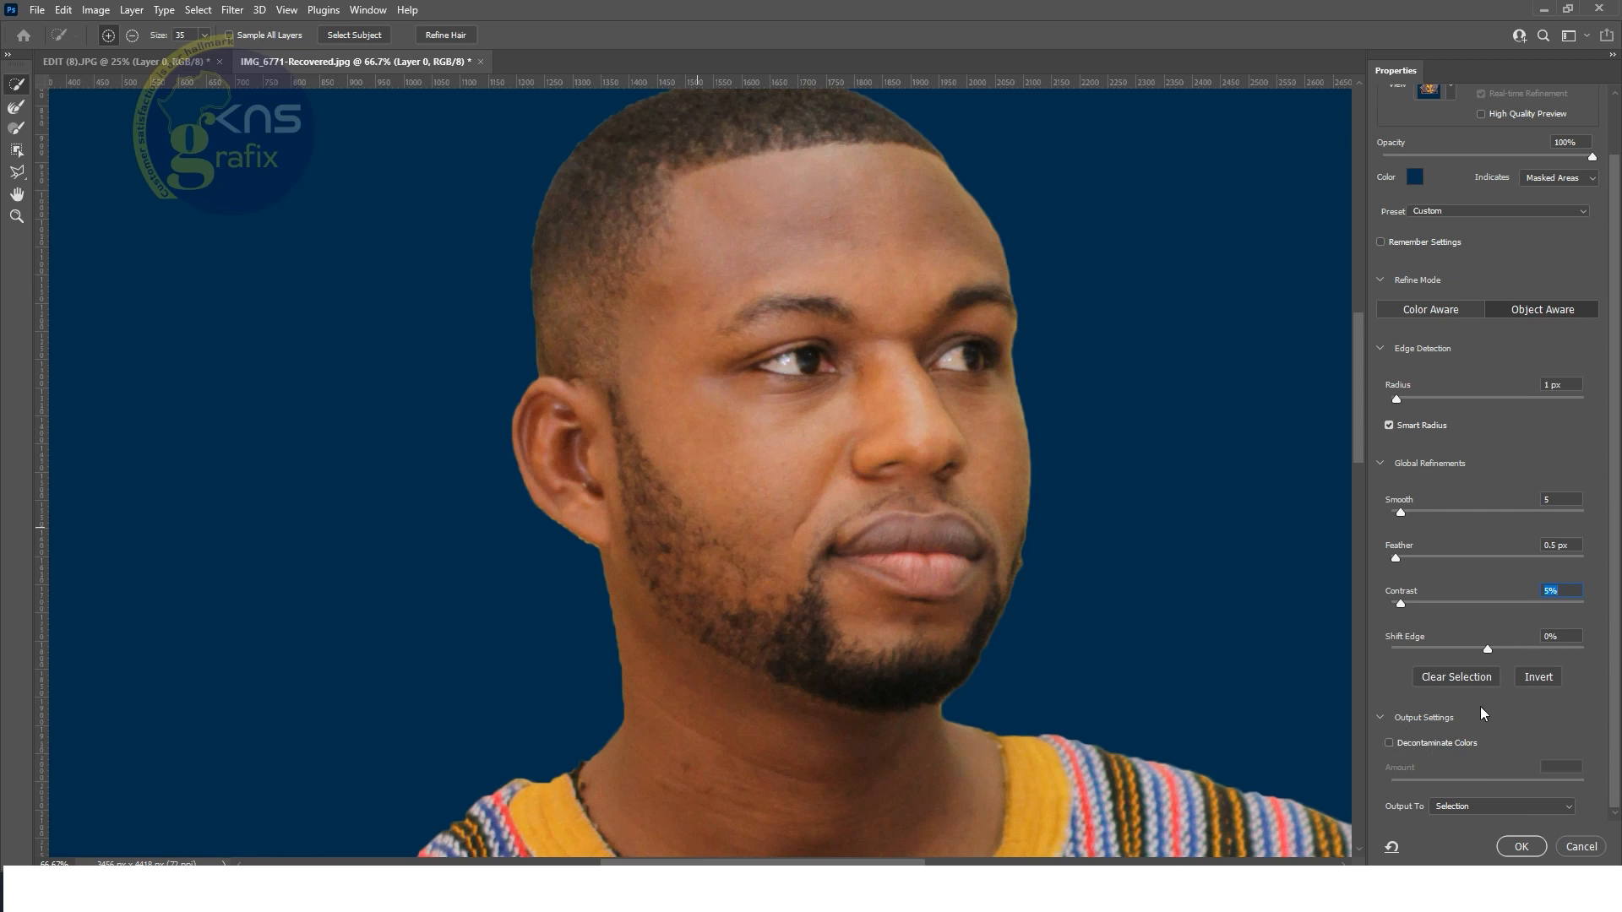
click(1390, 744)
click(1389, 743)
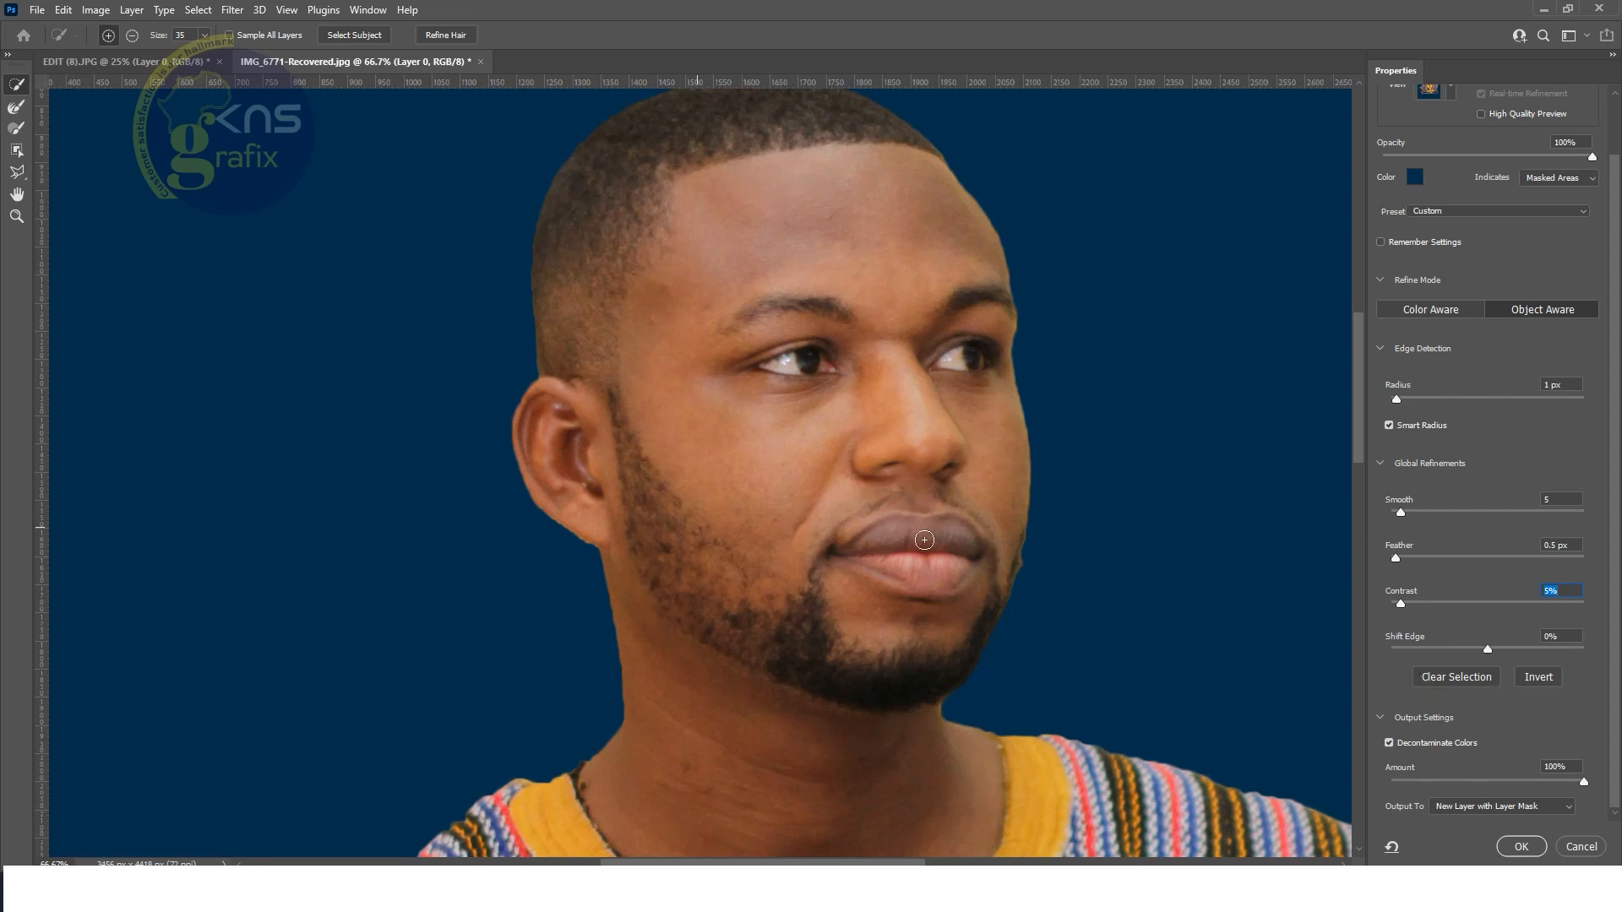
drag(863, 633, 789, 413)
drag(1045, 519, 997, 169)
drag(1044, 434, 1072, 254)
drag(790, 356, 943, 779)
drag(905, 482, 985, 830)
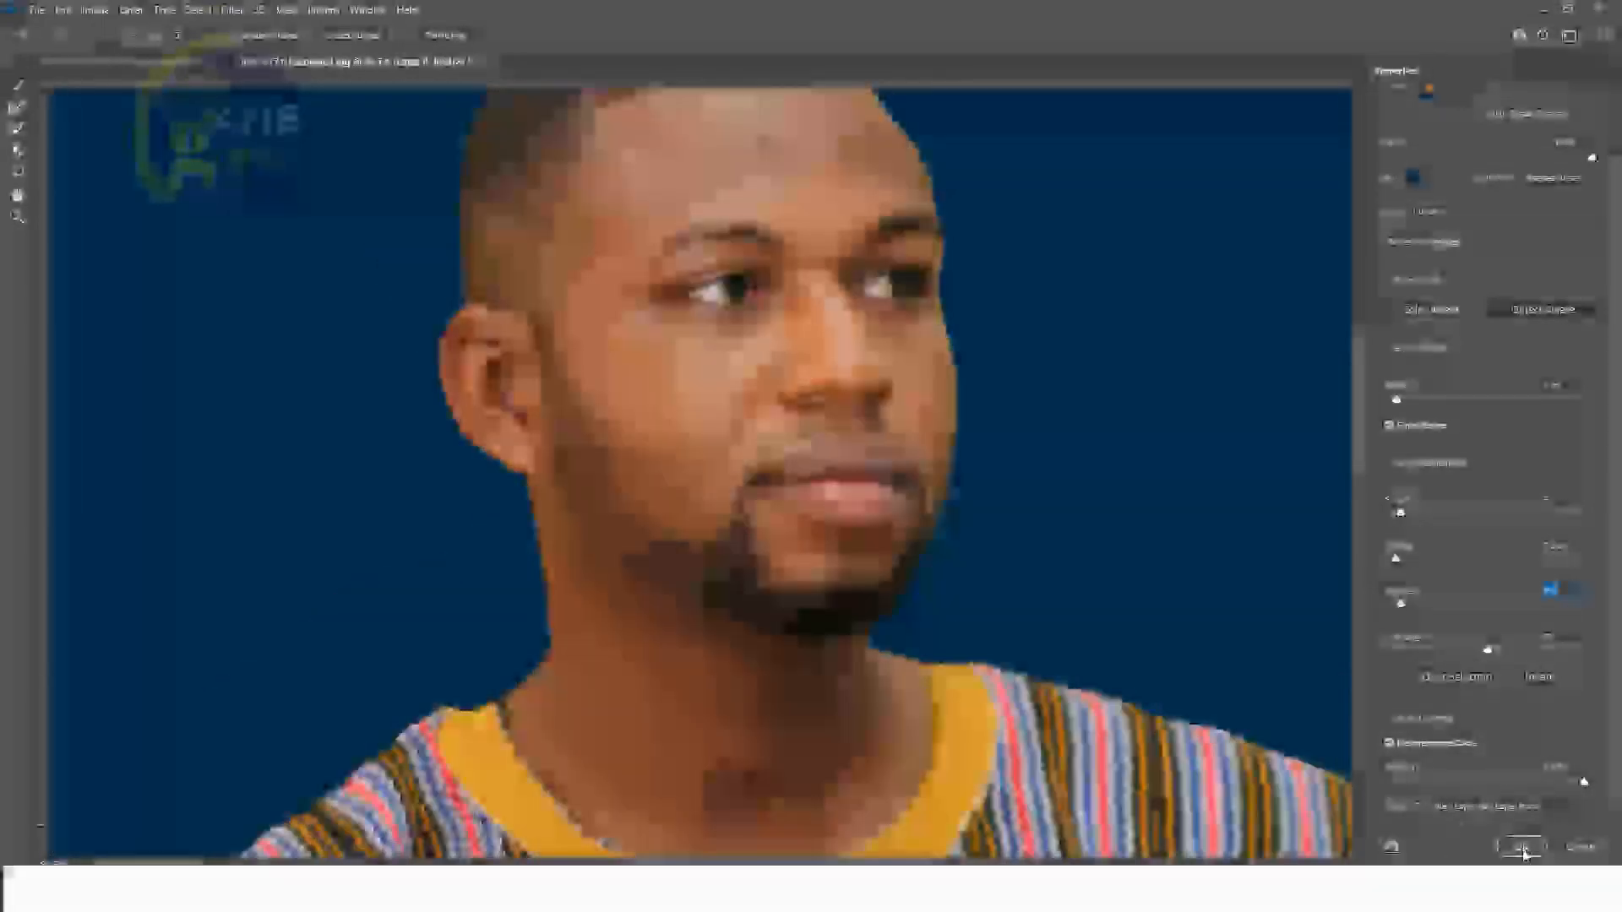
click(1518, 845)
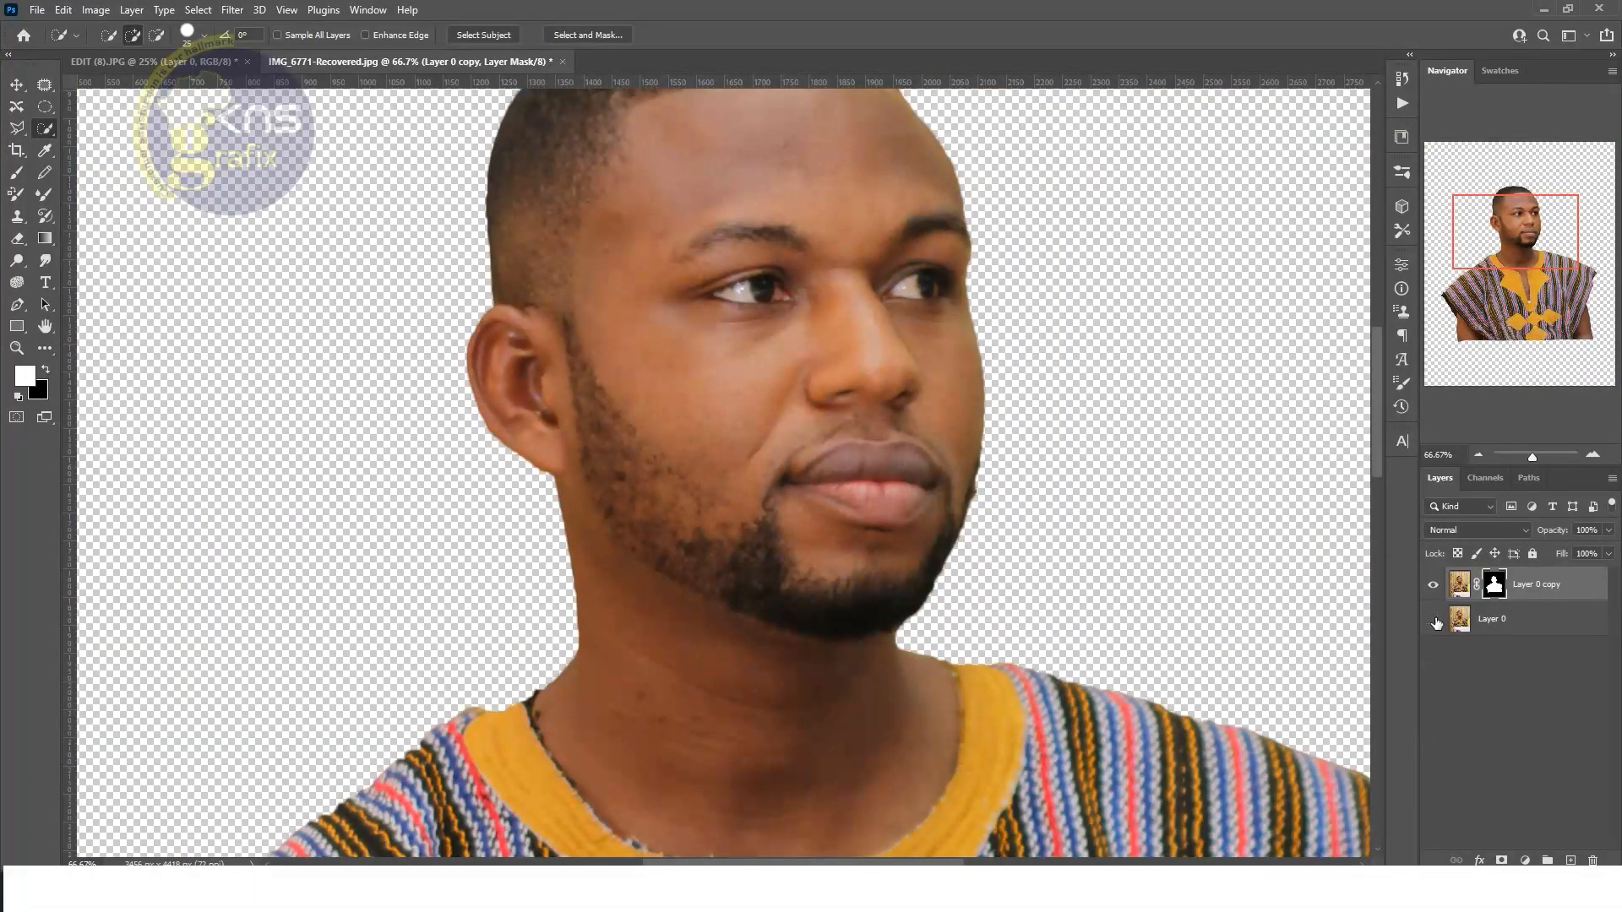
key(ctrl+0)
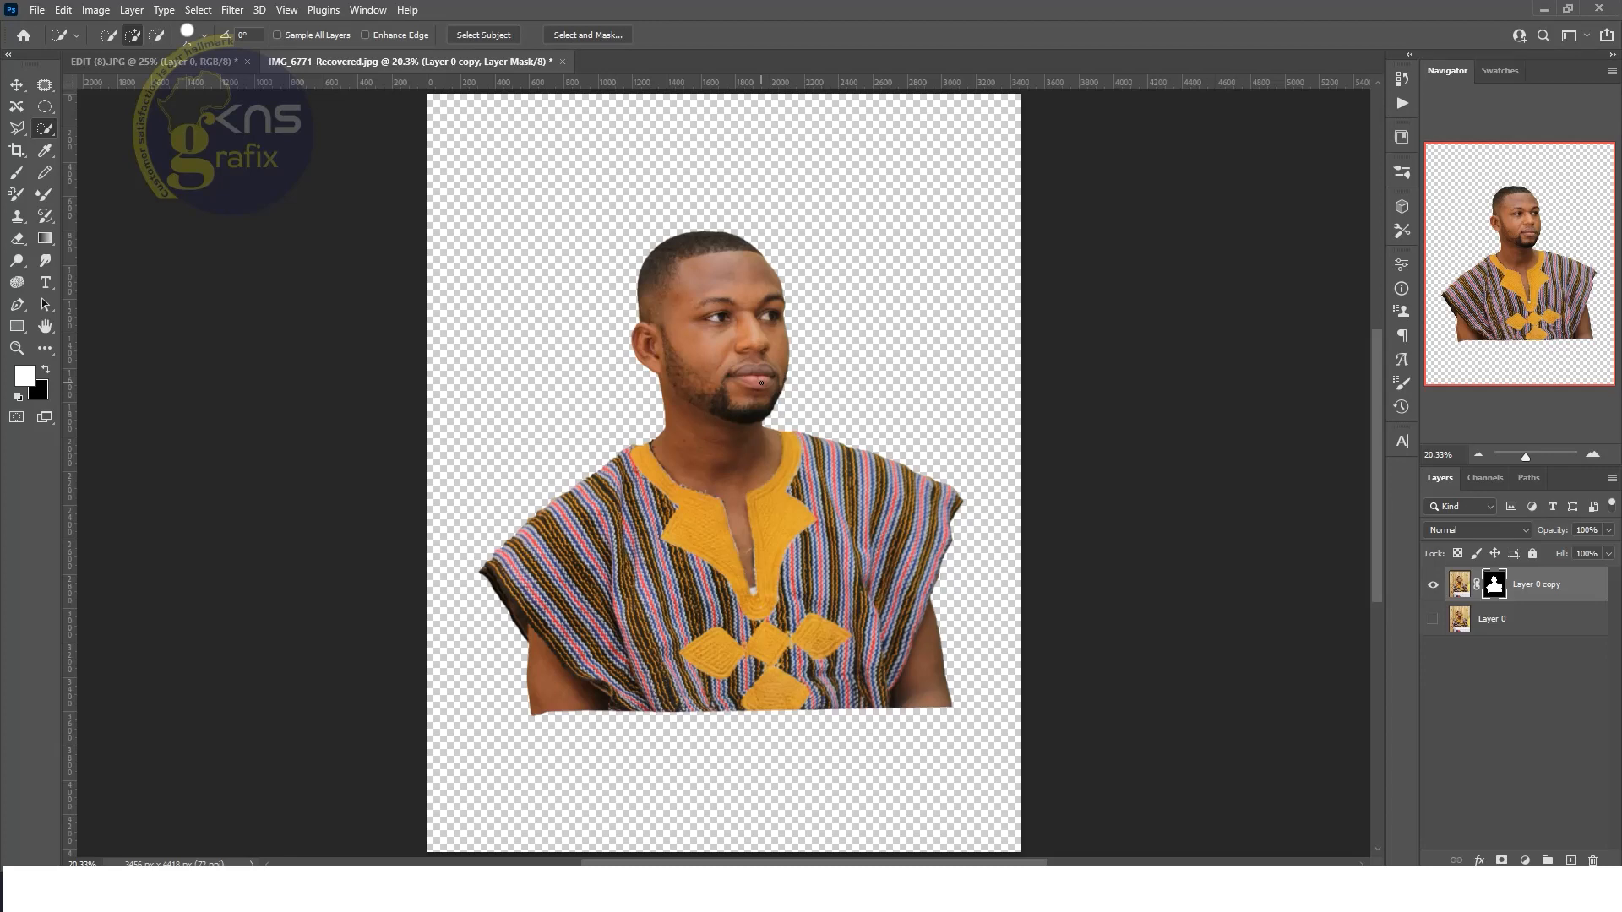
right_click(51, 130)
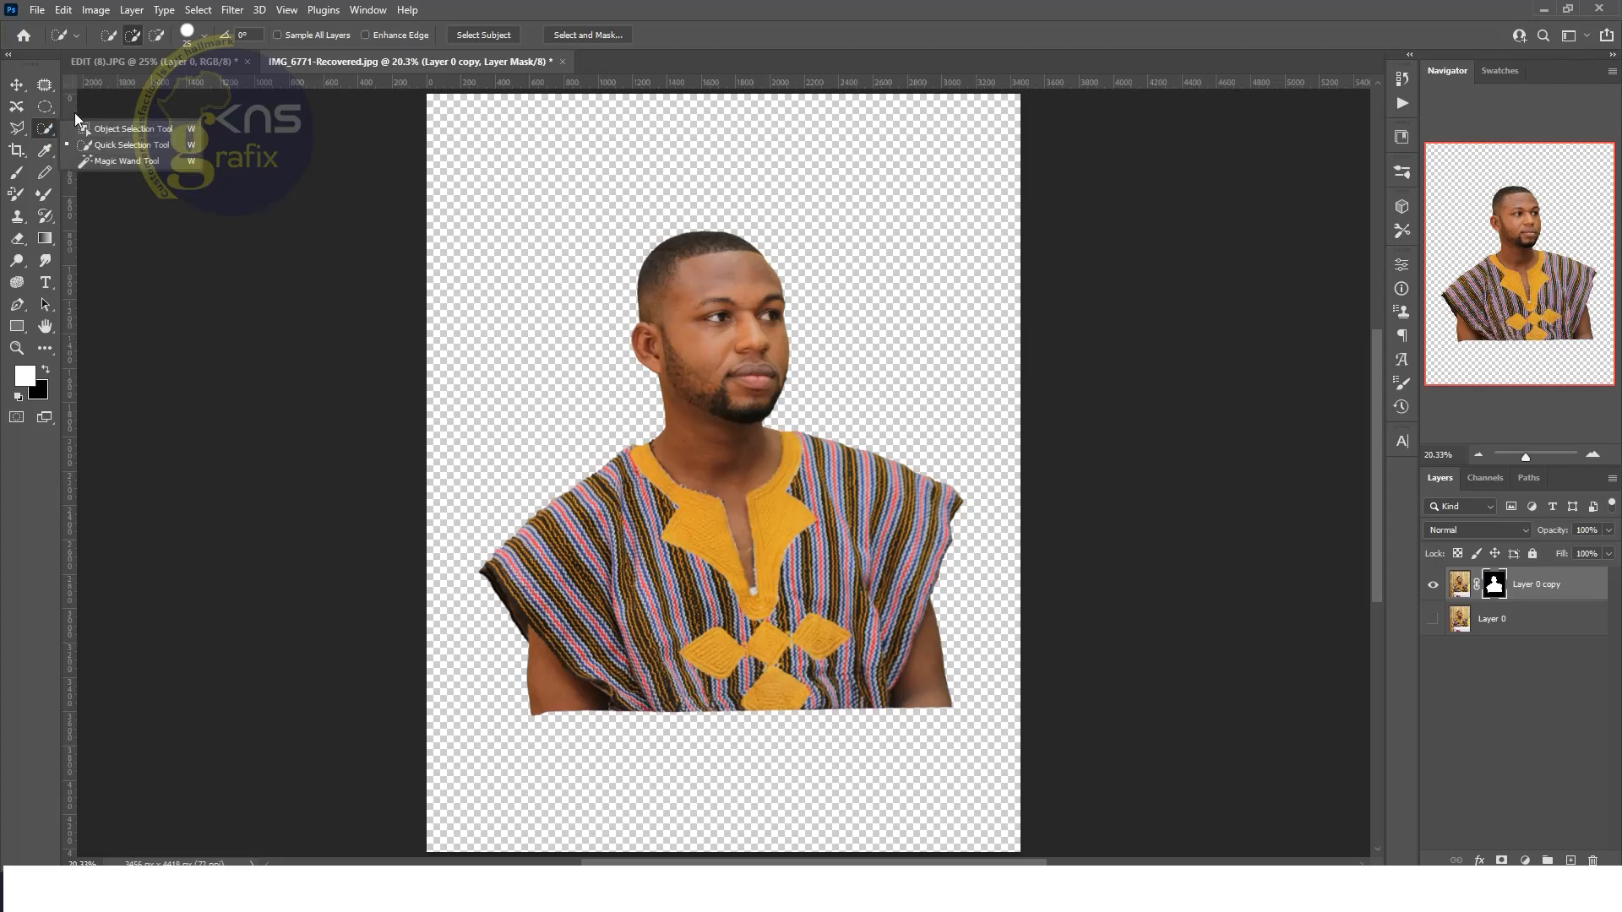
click(742, 4)
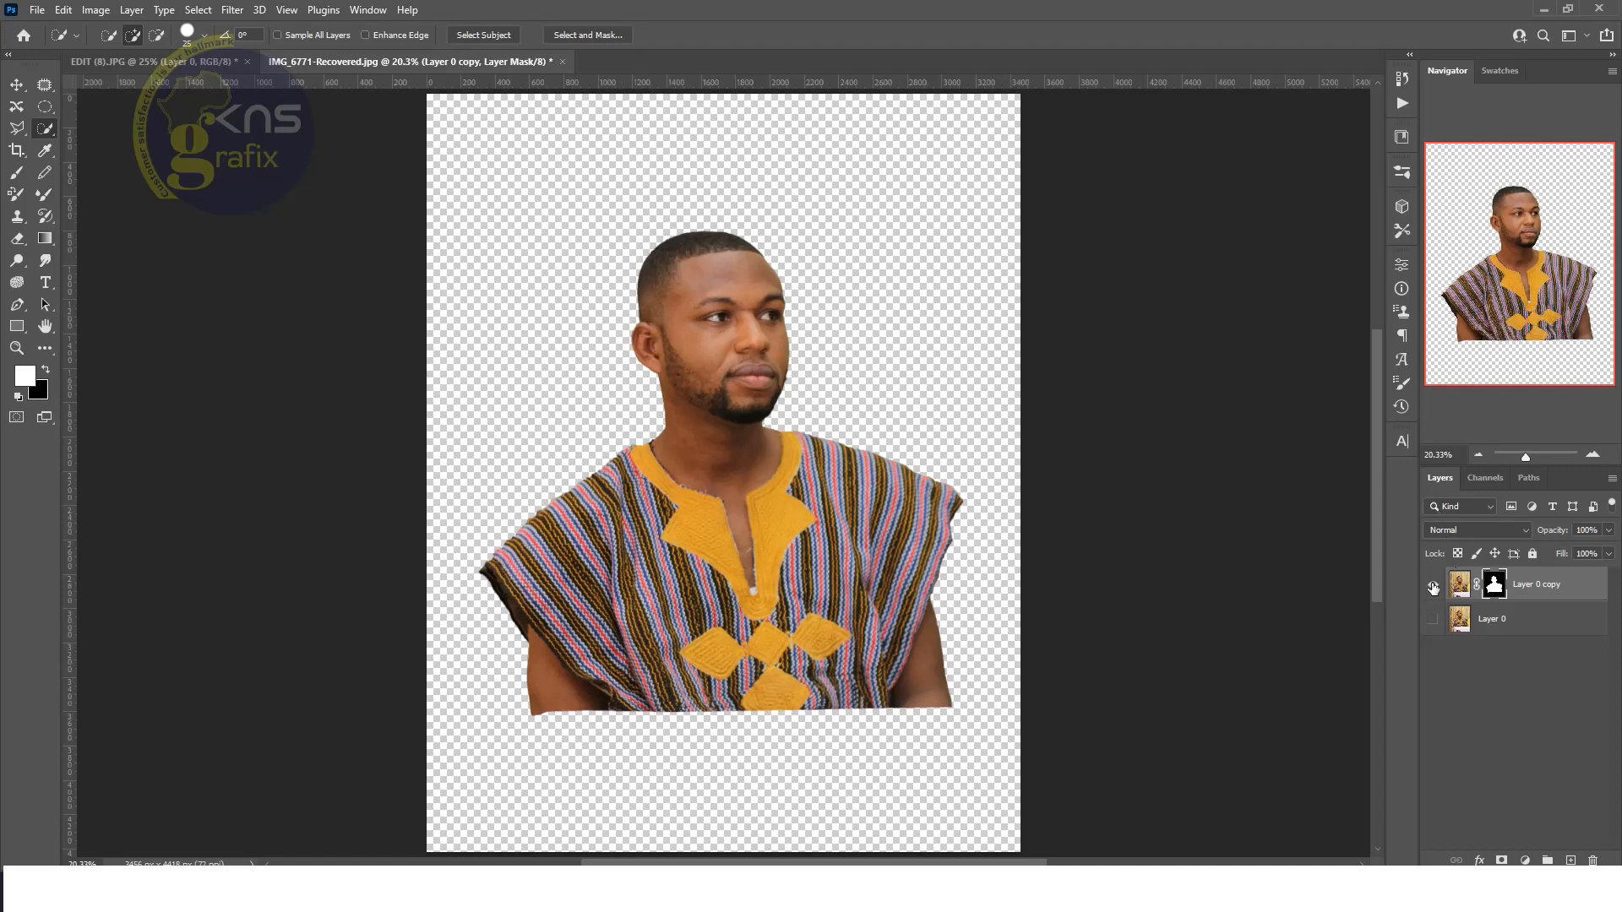
Hide the masked copy layer, show the original Layer 0 and make it the active layer.
click(1432, 590)
click(1432, 619)
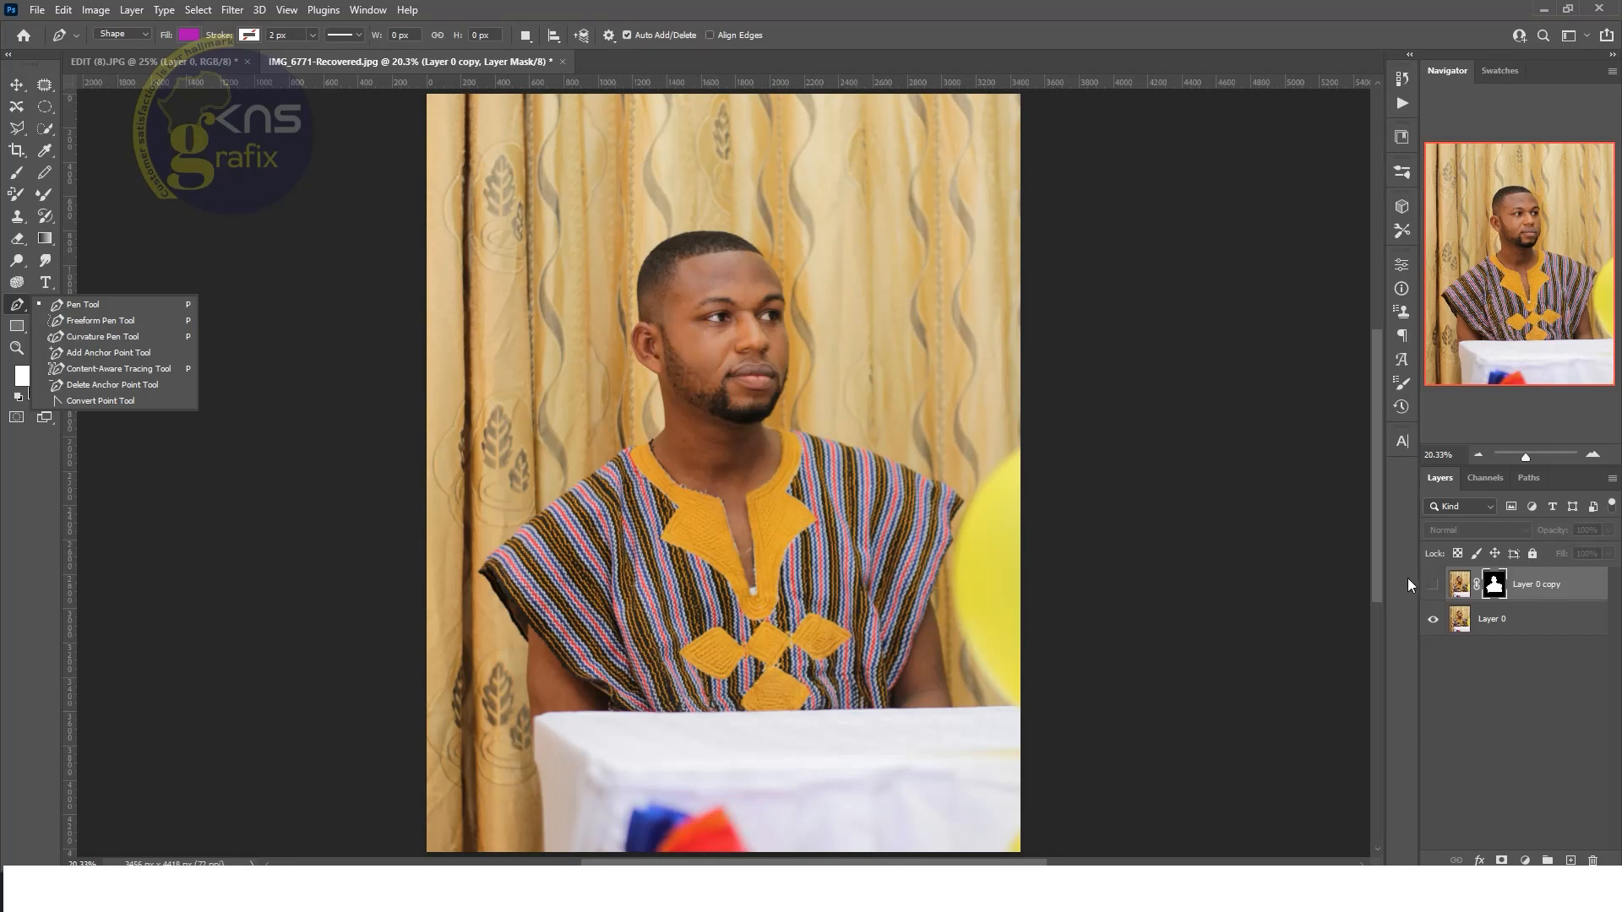
click(1483, 622)
click(1480, 620)
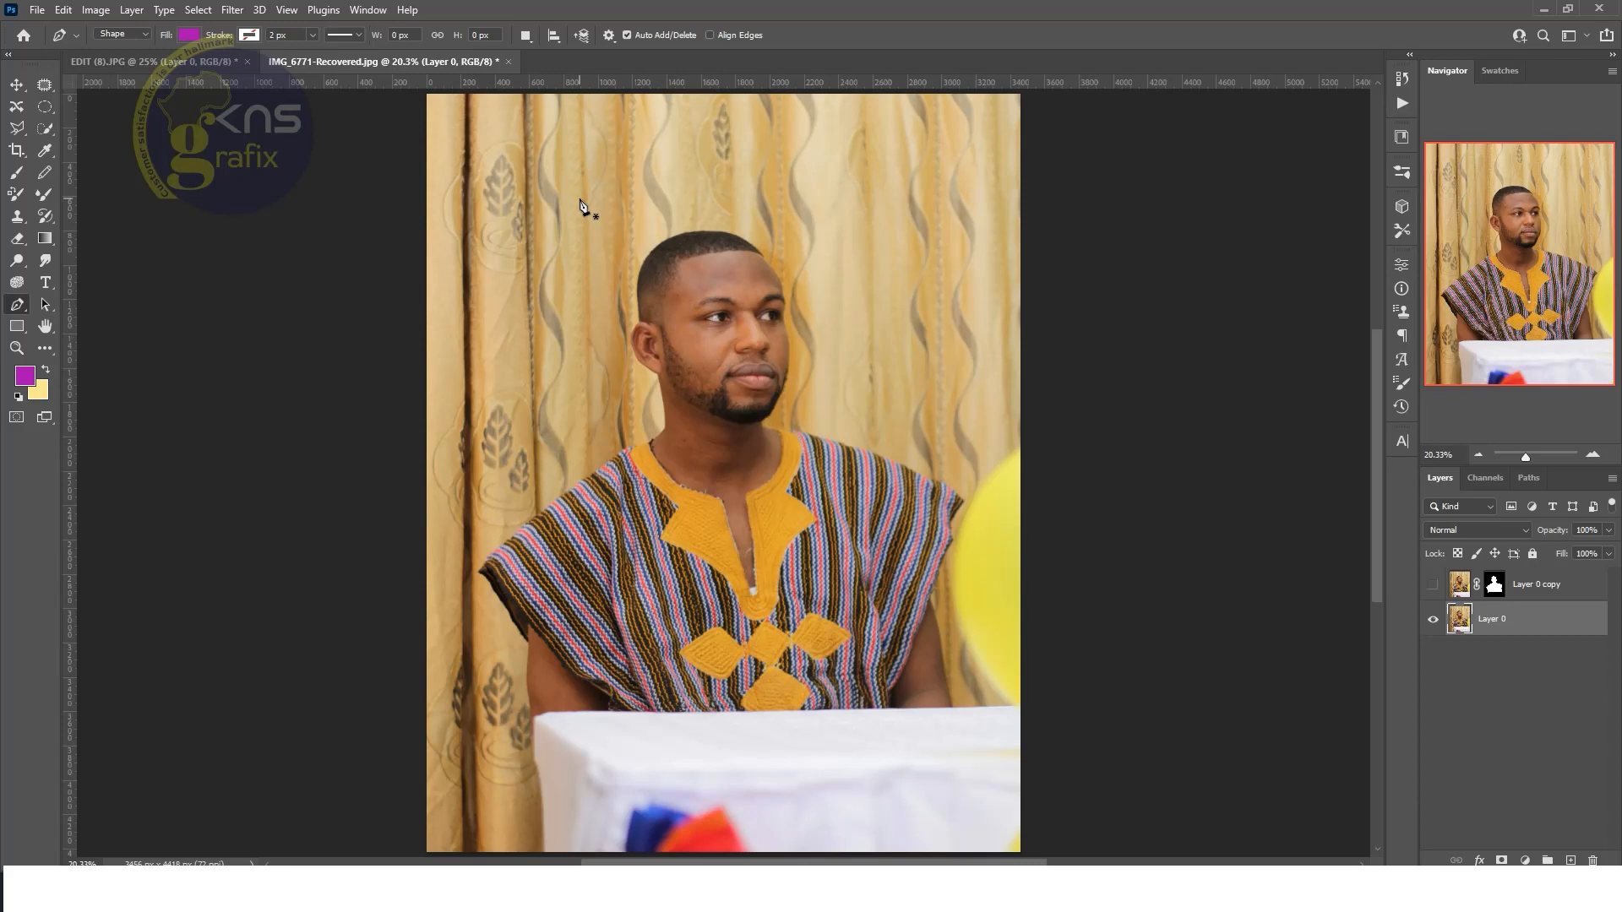
Set the Pen tool to draw in Path mode.
click(145, 34)
click(133, 63)
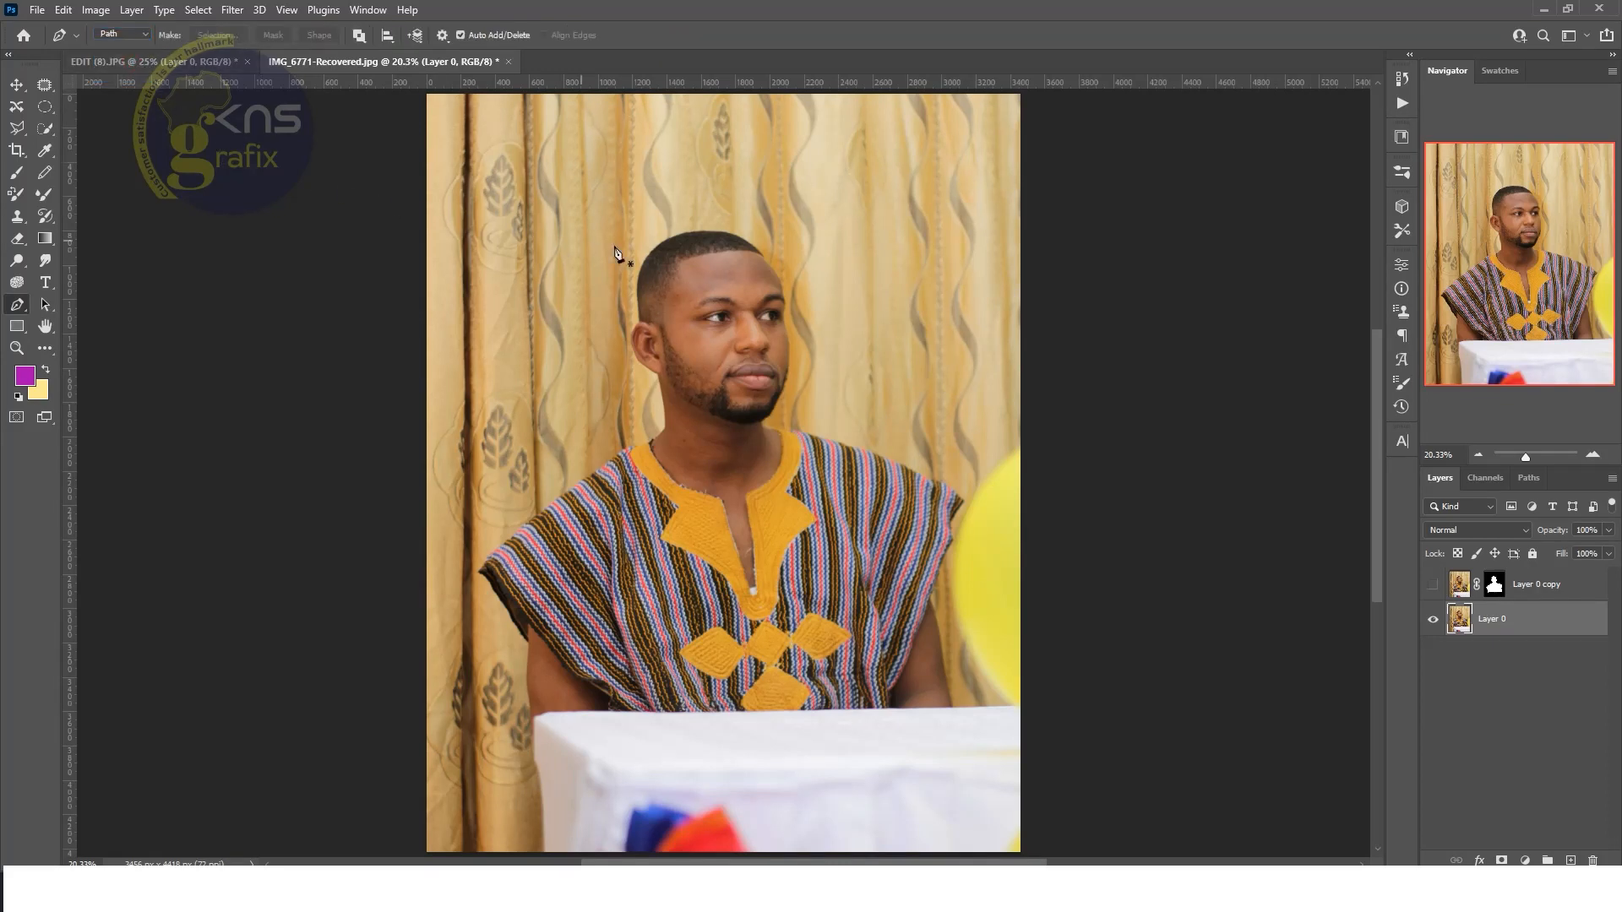
click(135, 34)
click(124, 64)
Start a path where the man's arm meets the white table and trace up the arm's outer edge to the sleeve hem.
drag(1525, 459, 1530, 459)
drag(1509, 296, 1507, 352)
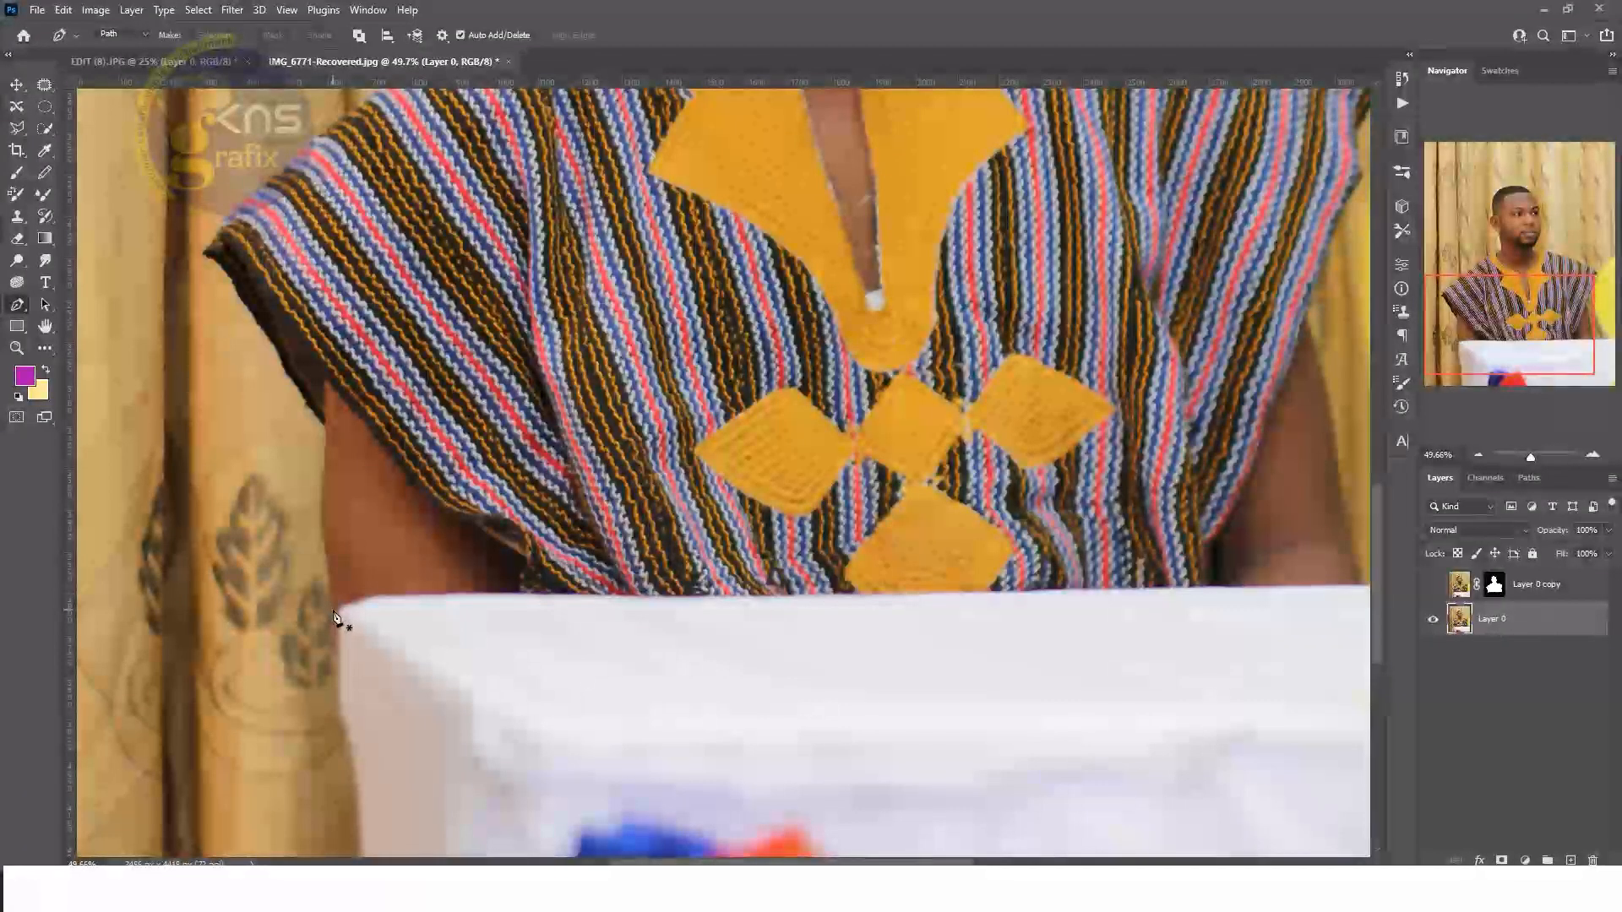
drag(1533, 463, 1535, 456)
drag(1510, 326, 1475, 330)
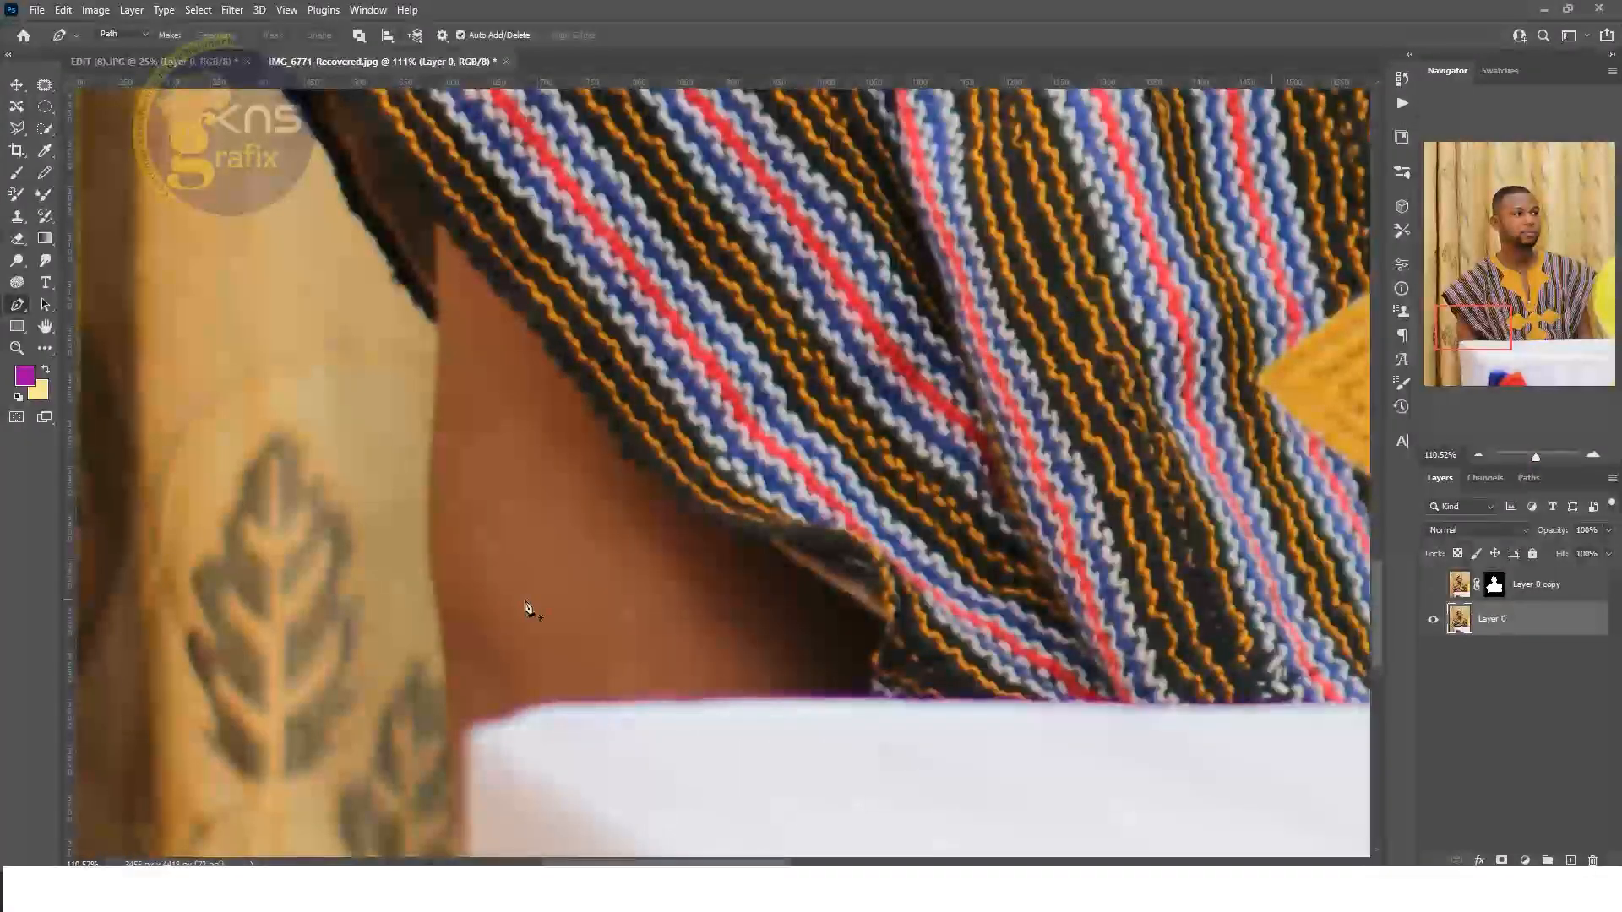
click(455, 734)
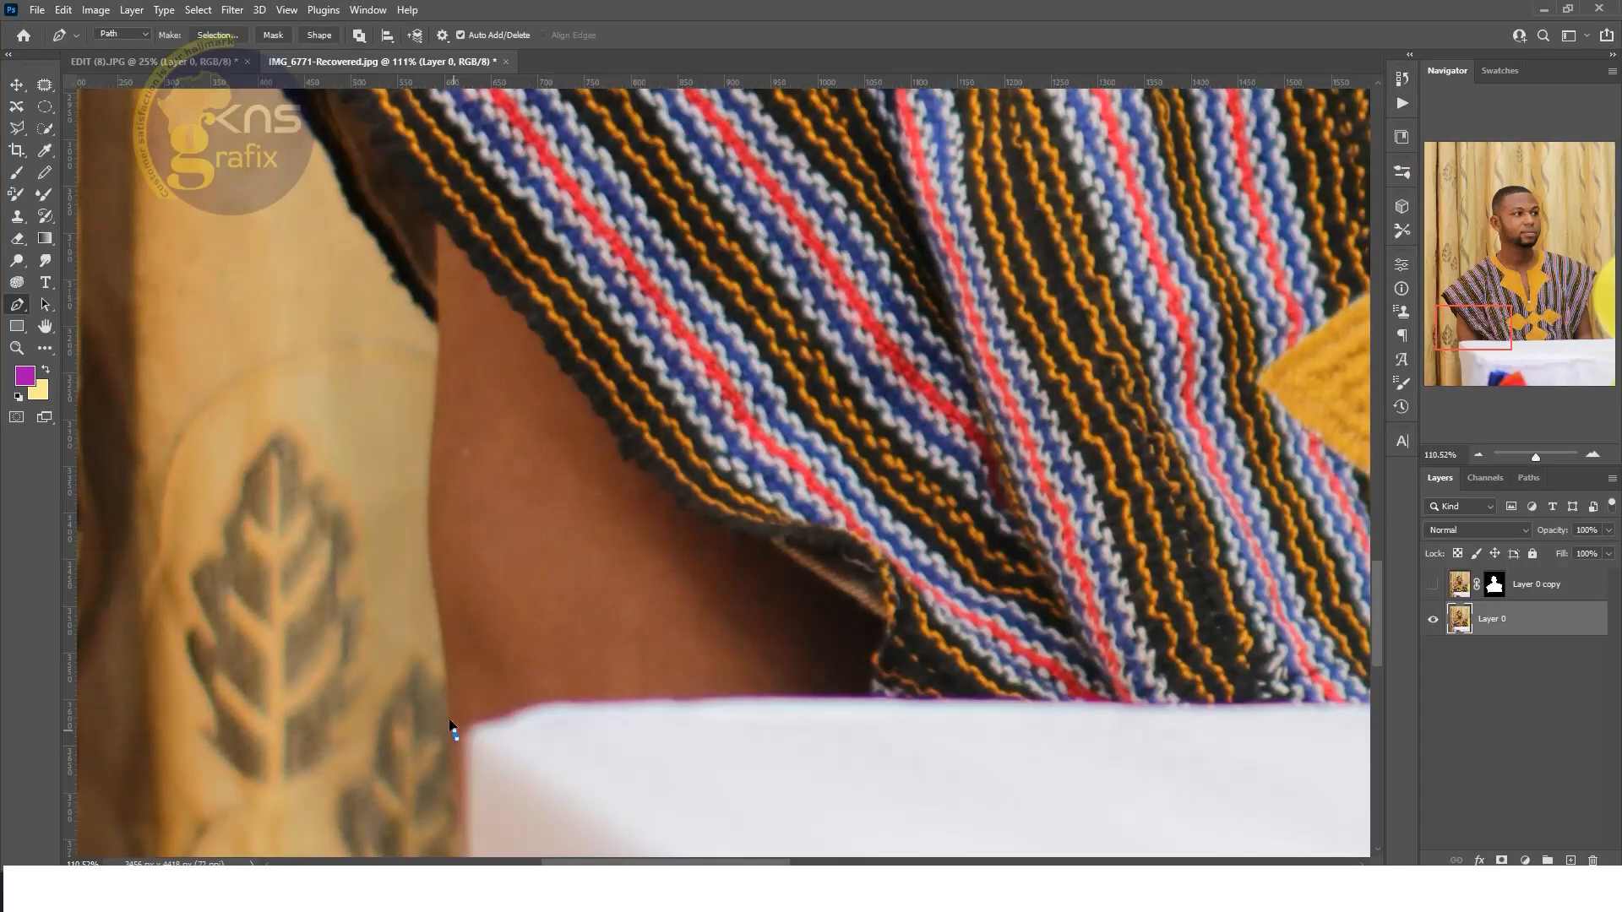
drag(438, 324, 456, 223)
drag(428, 513, 423, 453)
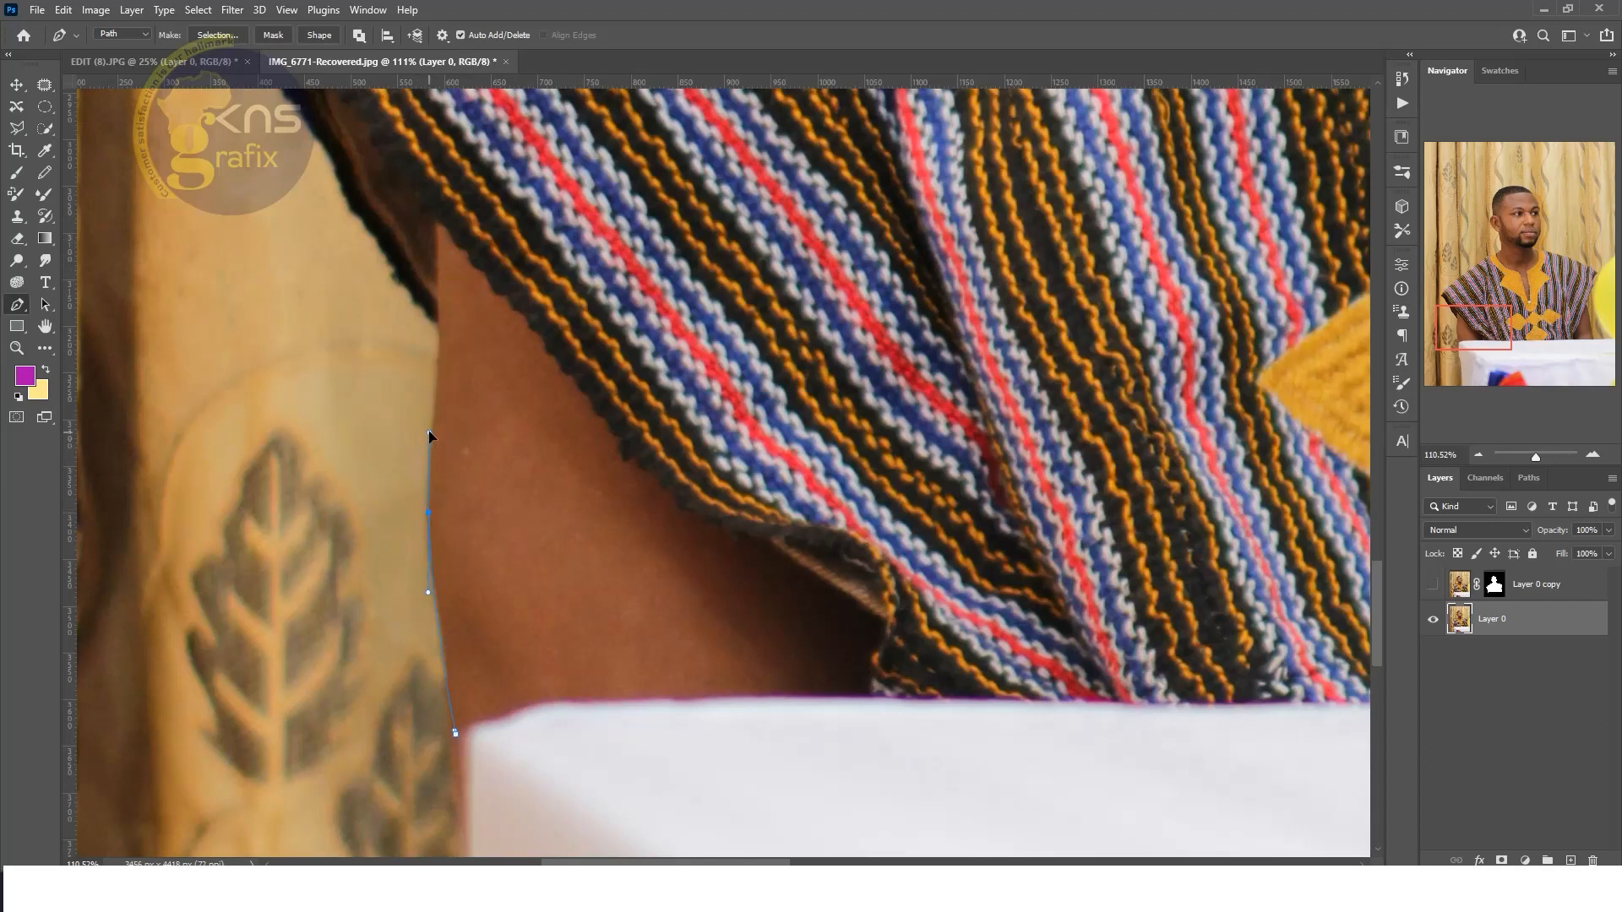
Continue the path along the sleeve's dark lower edge and around its pointed tip, redoing the misplaced curve.
drag(500, 337, 680, 607)
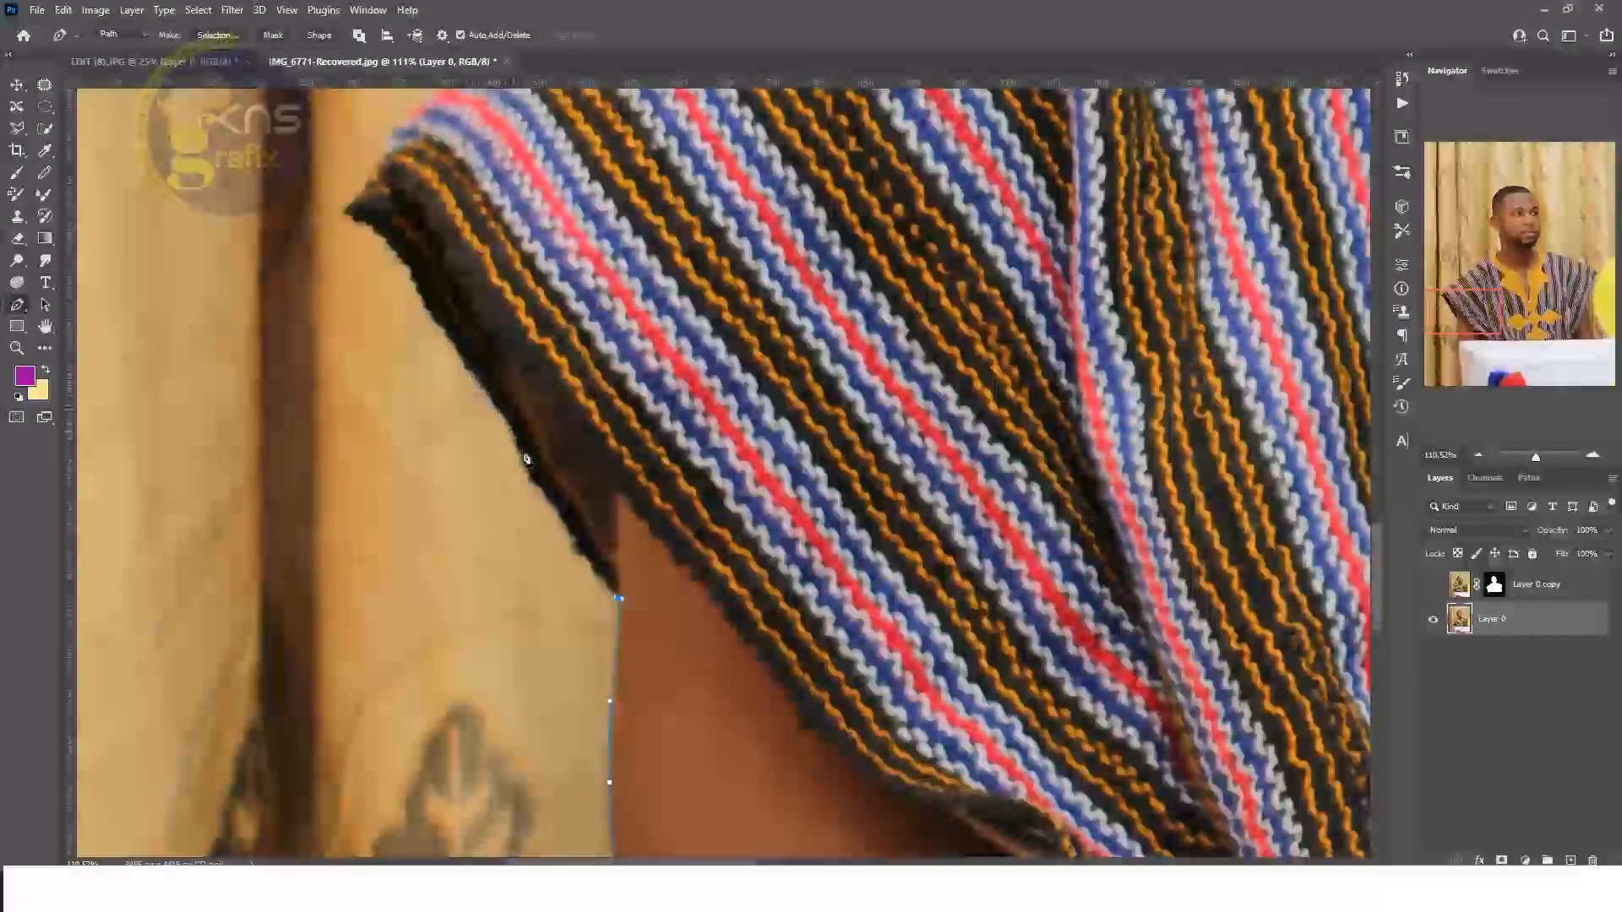
drag(520, 456, 498, 412)
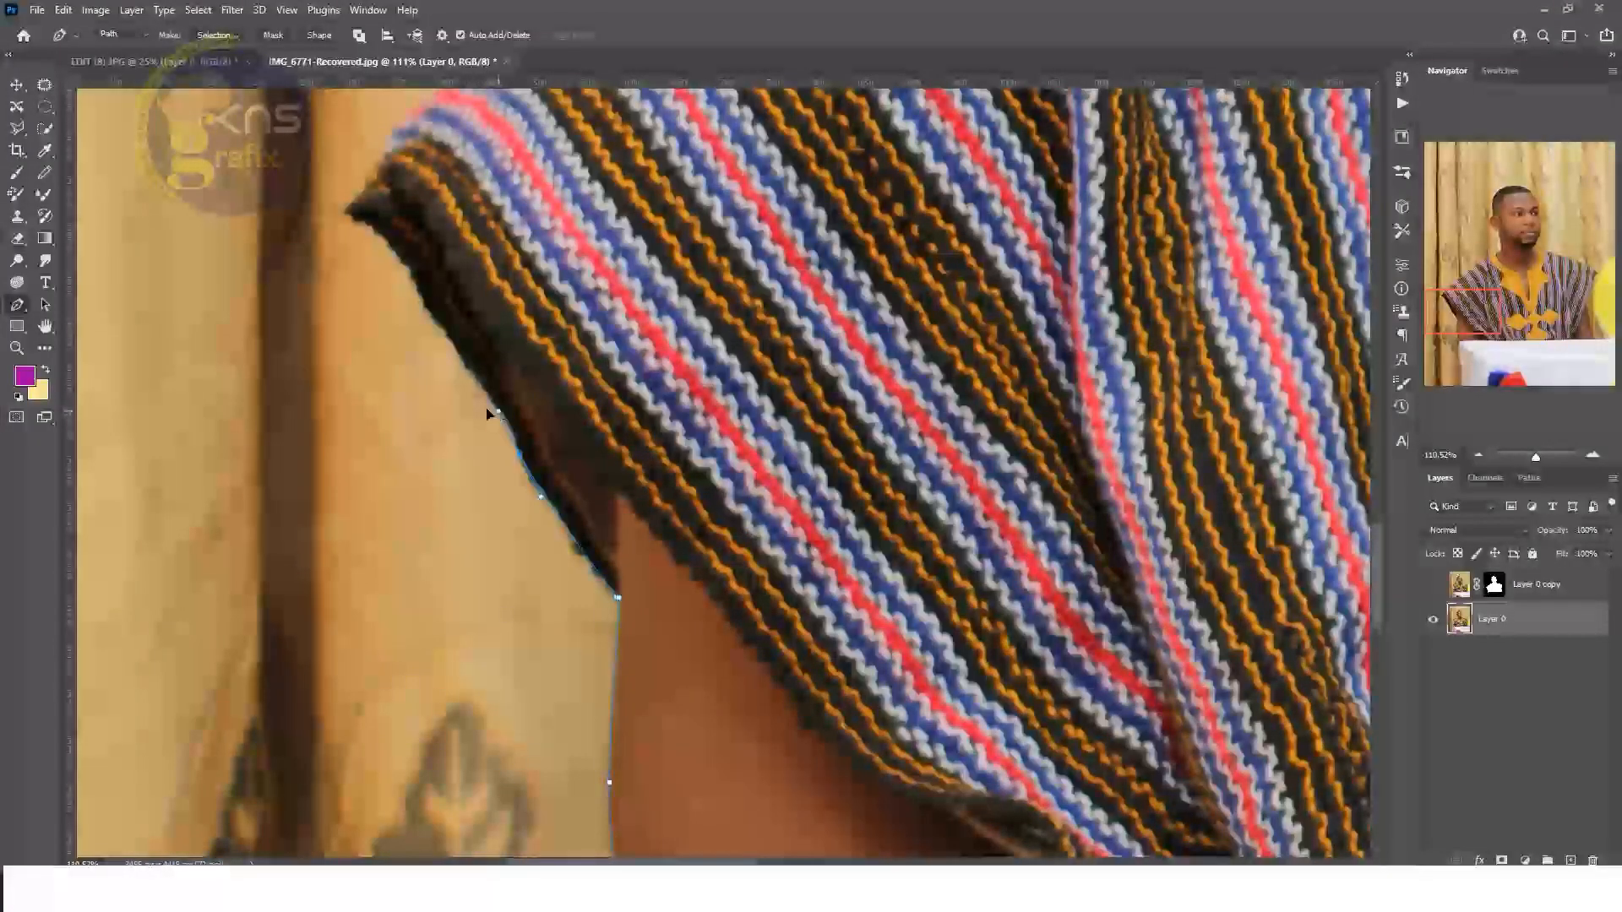
drag(415, 285, 403, 269)
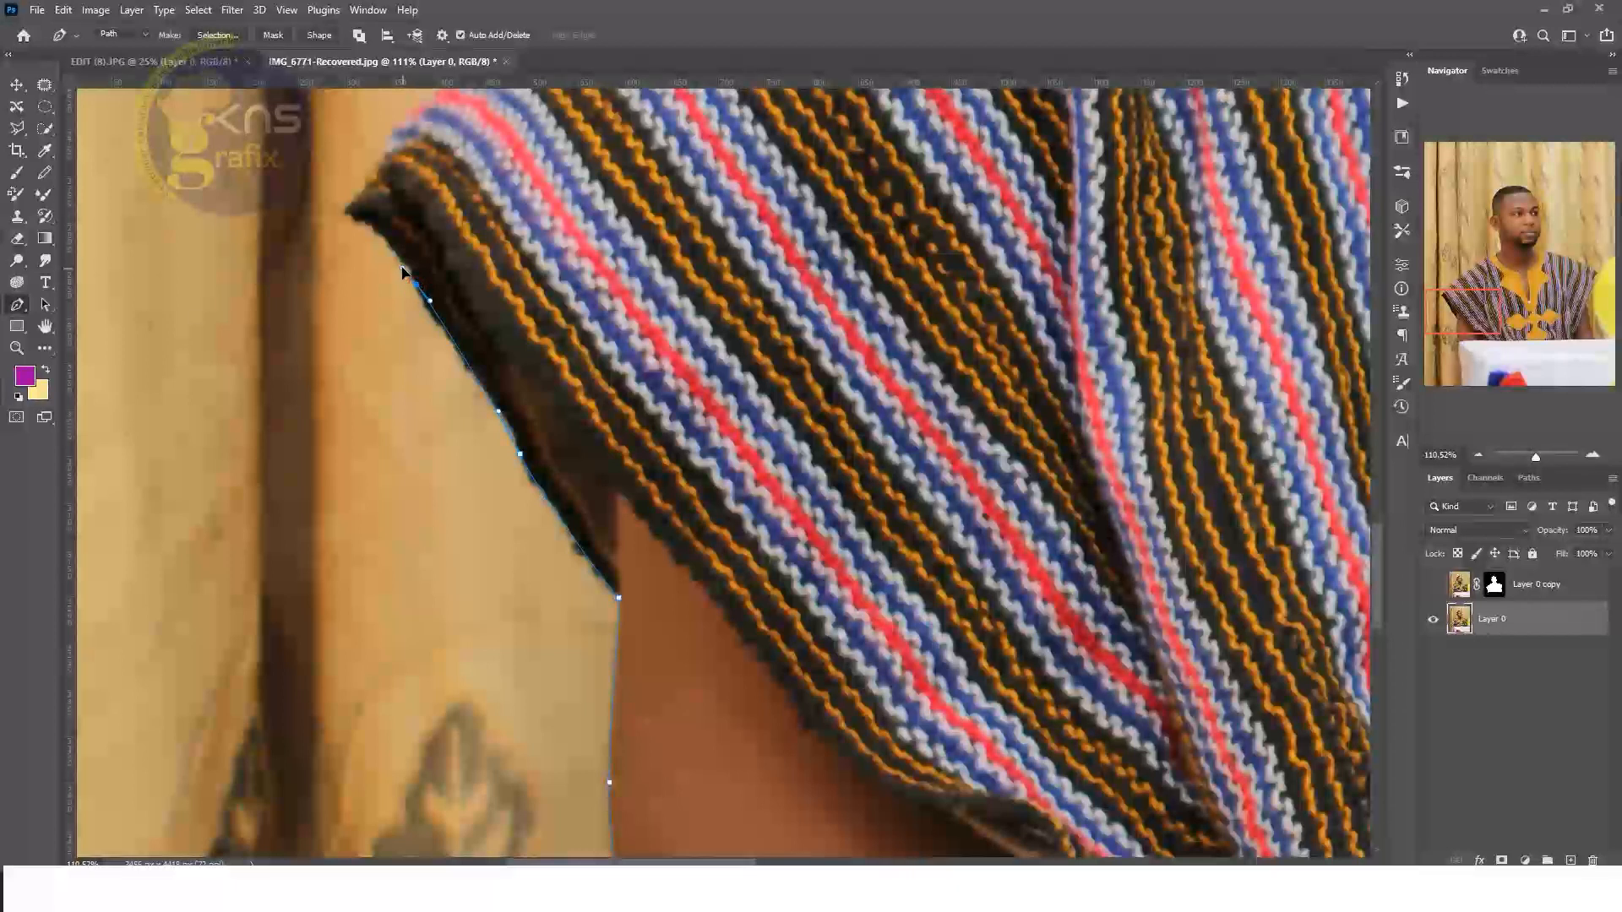
key(ctrl+z)
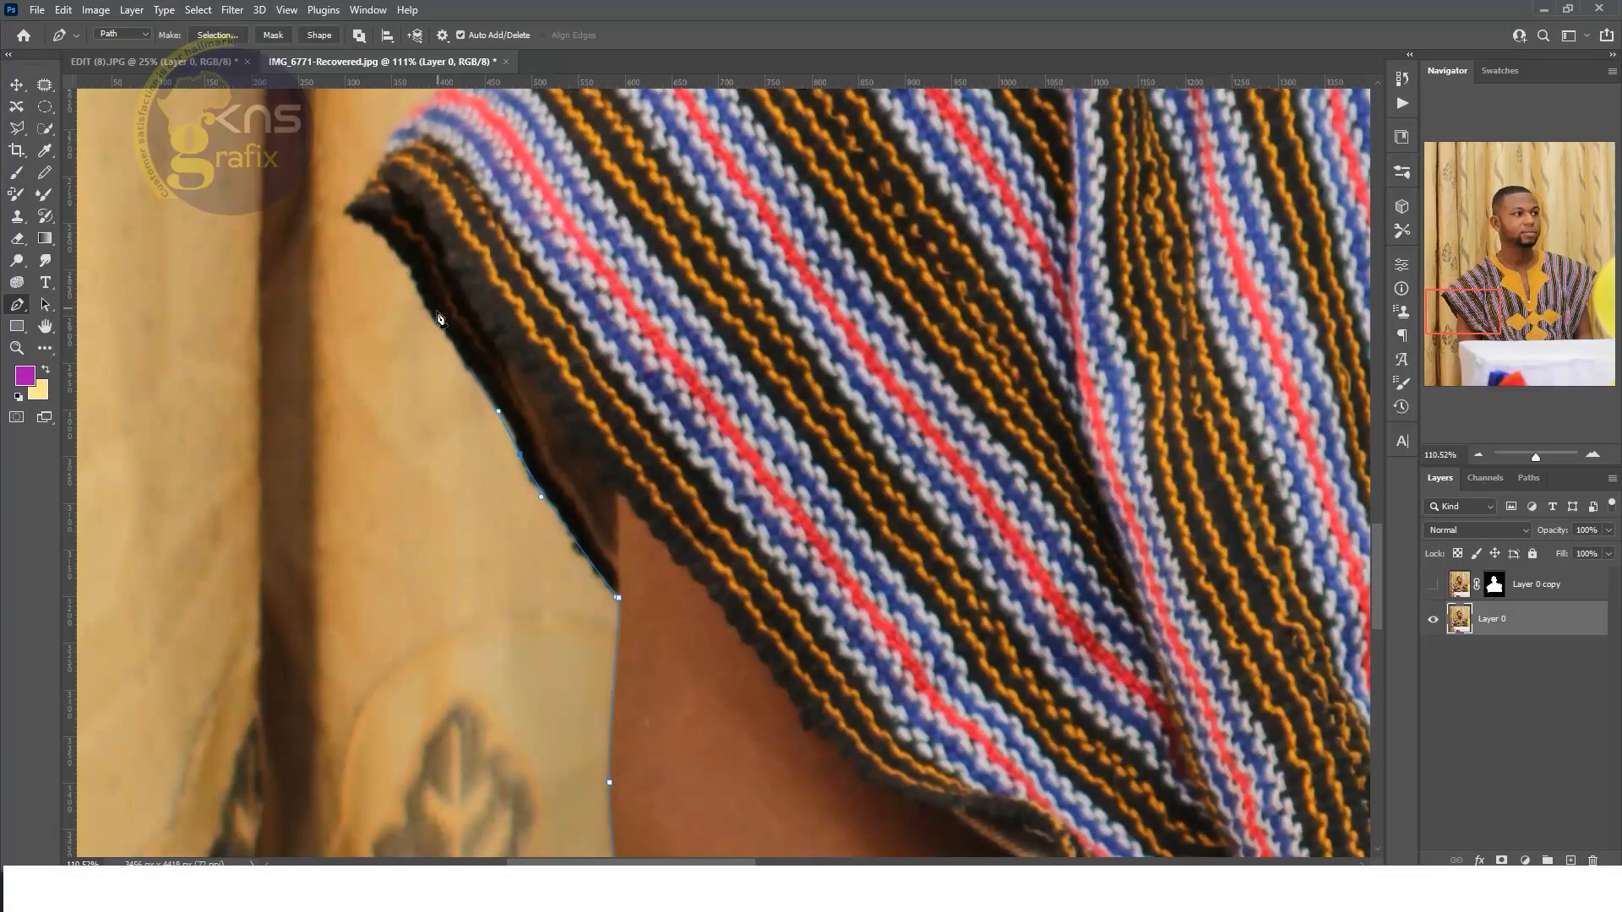
drag(416, 299, 347, 200)
scroll(448, 203, up, 5)
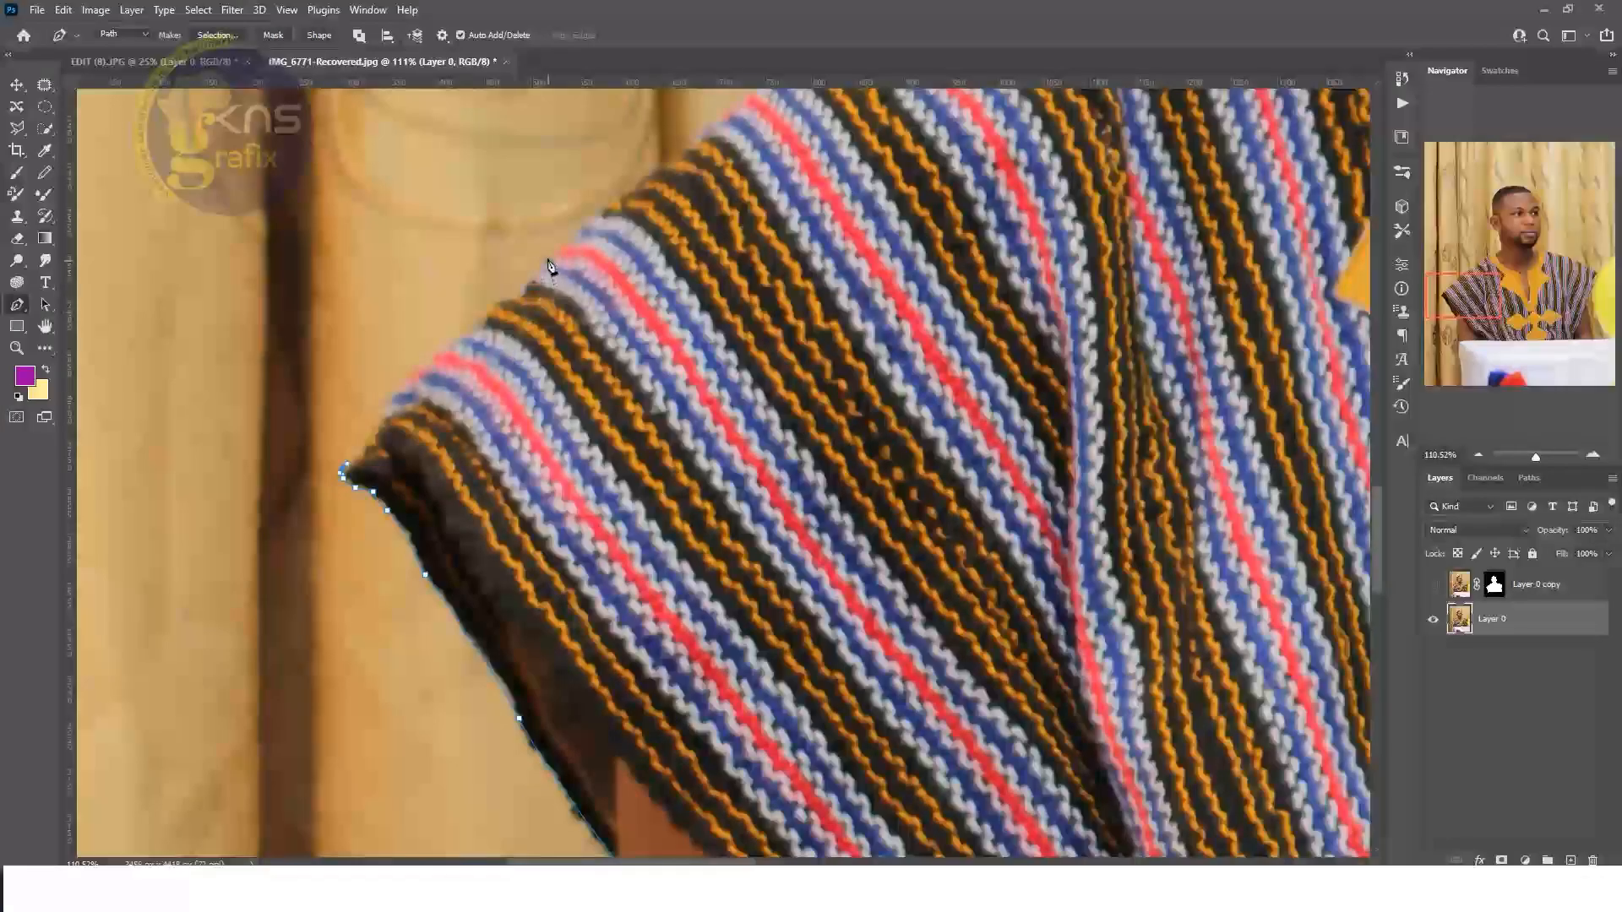
drag(553, 247, 612, 193)
key(ctrl+z)
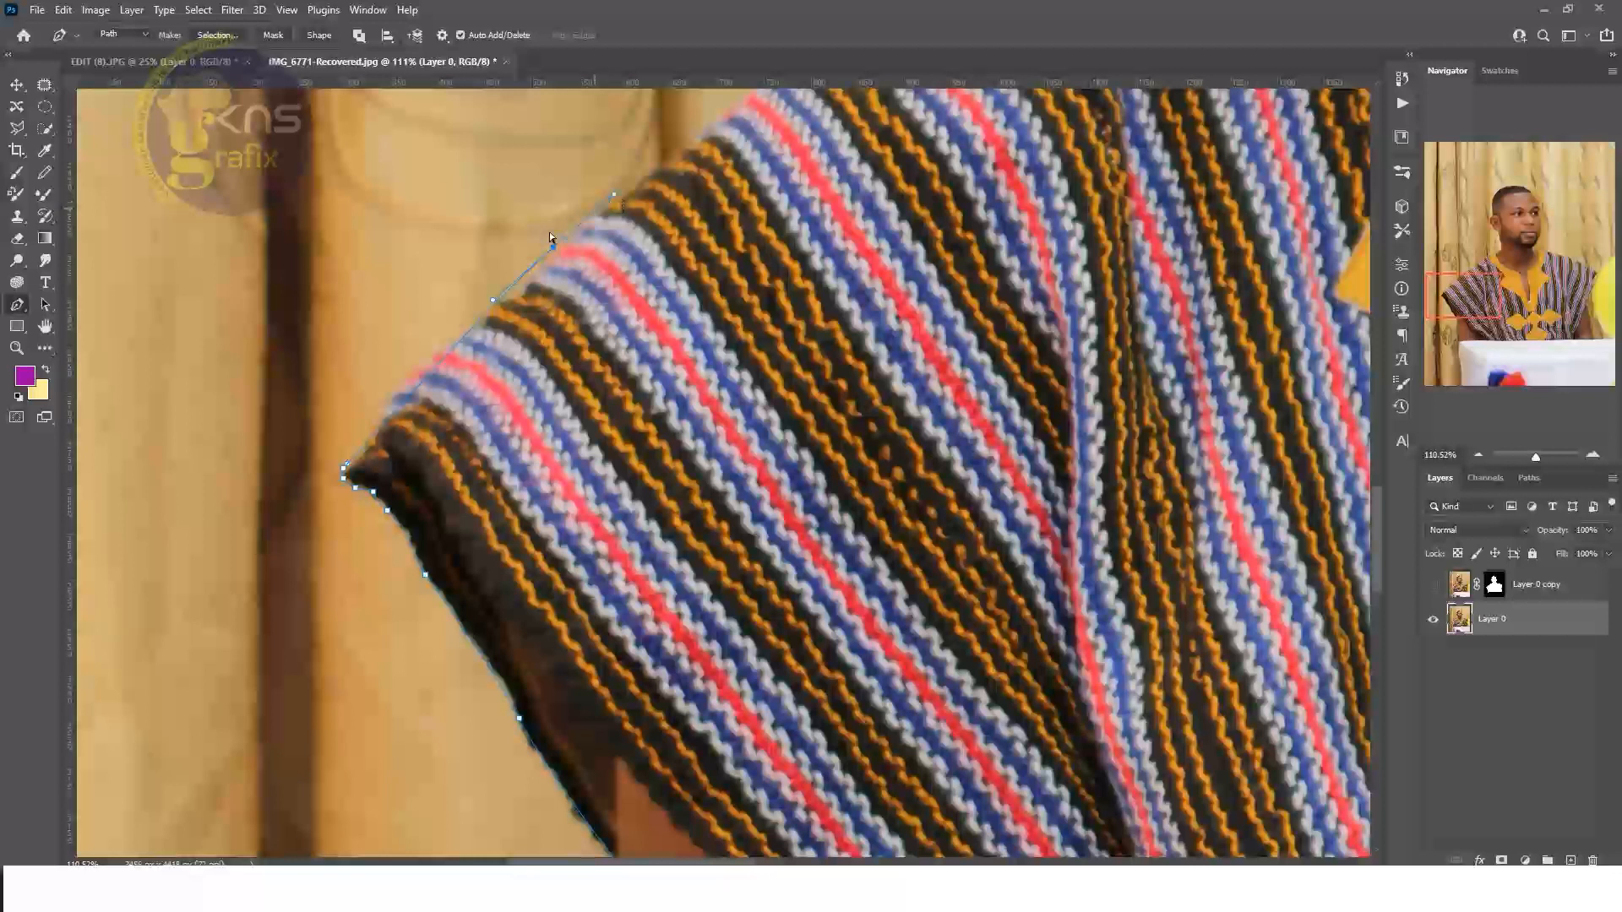
click(486, 318)
click(544, 273)
key(ctrl+z)
key(ctrl+z)
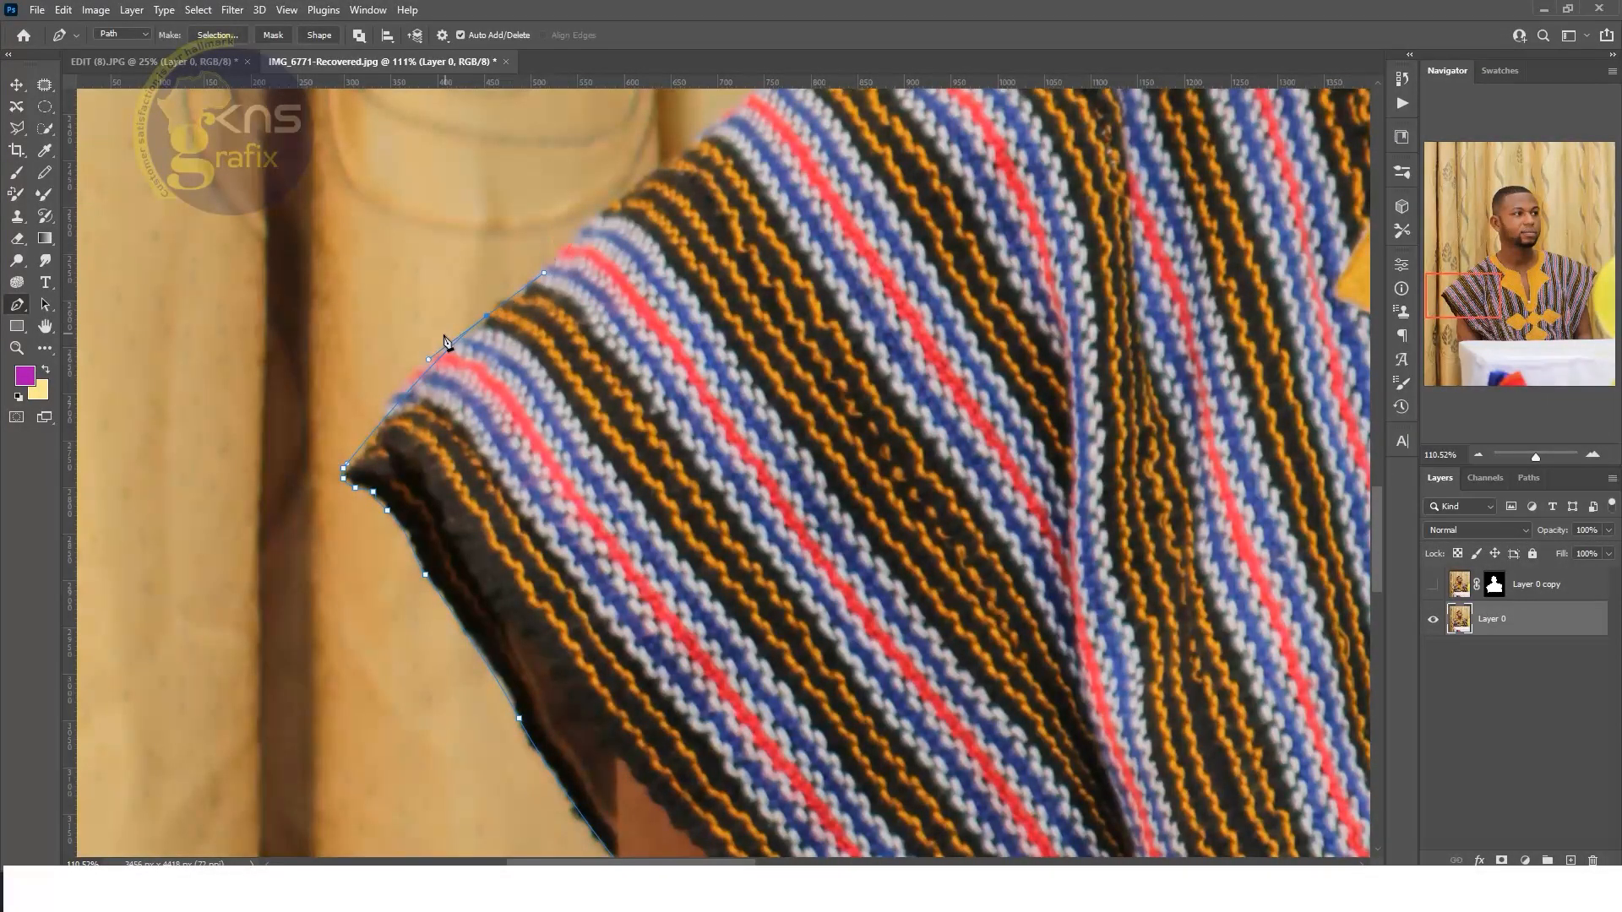
click(424, 369)
click(467, 329)
key(ctrl+z)
Trace the path with curved segments from the sleeve tip up along the striped shoulder to the yellow collar.
drag(422, 362, 496, 307)
drag(571, 239, 586, 215)
drag(675, 279, 597, 490)
drag(708, 280, 721, 269)
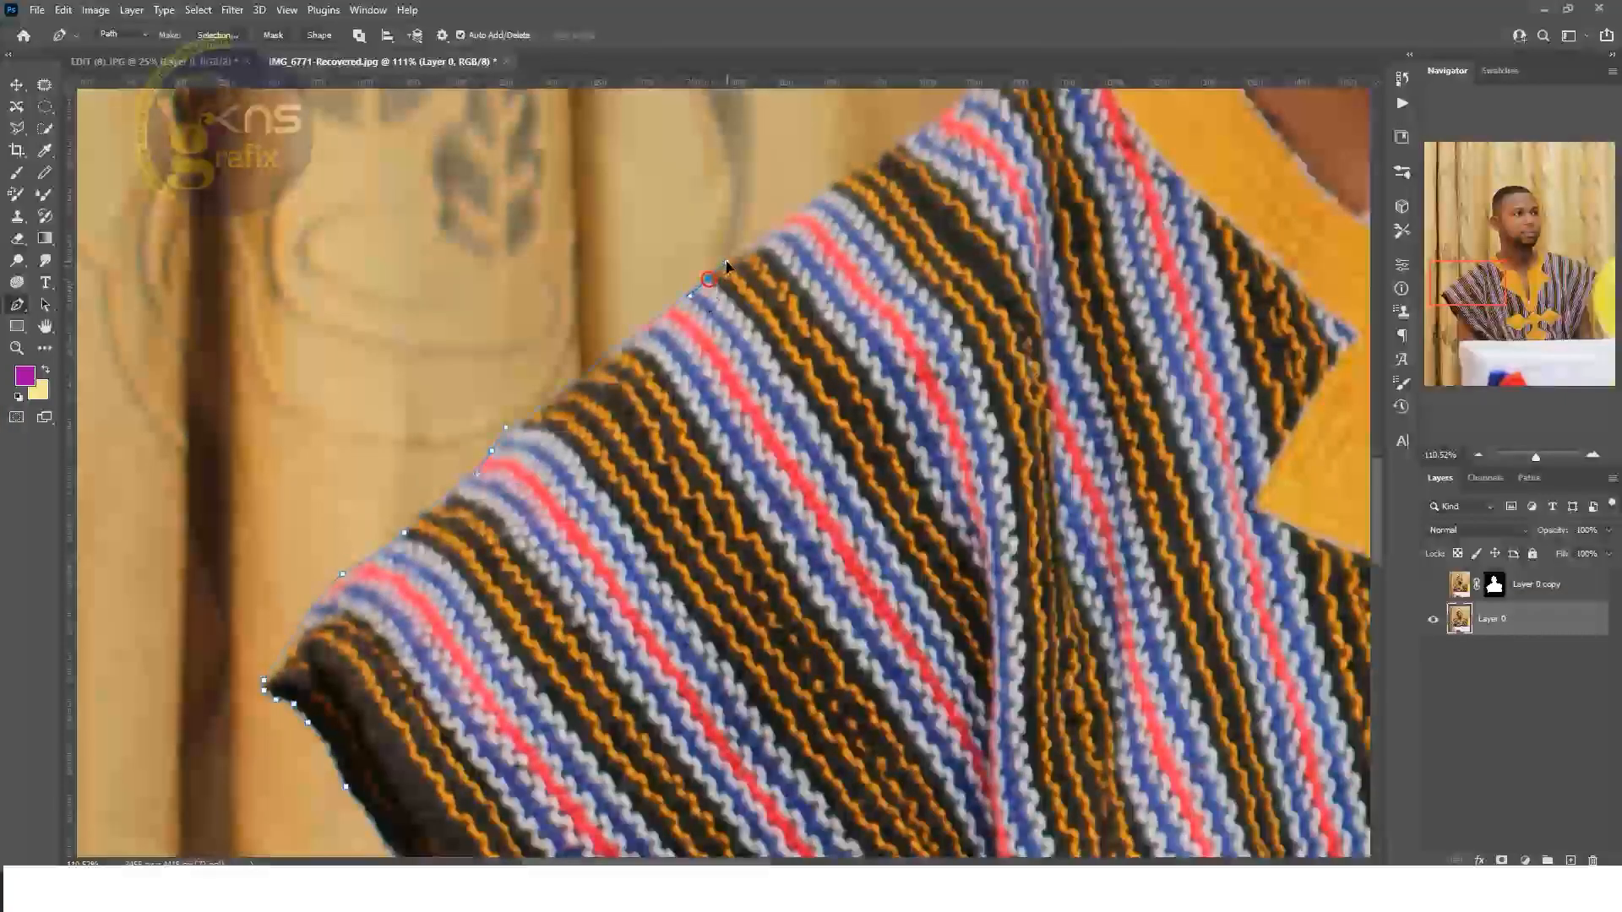
drag(896, 287, 628, 550)
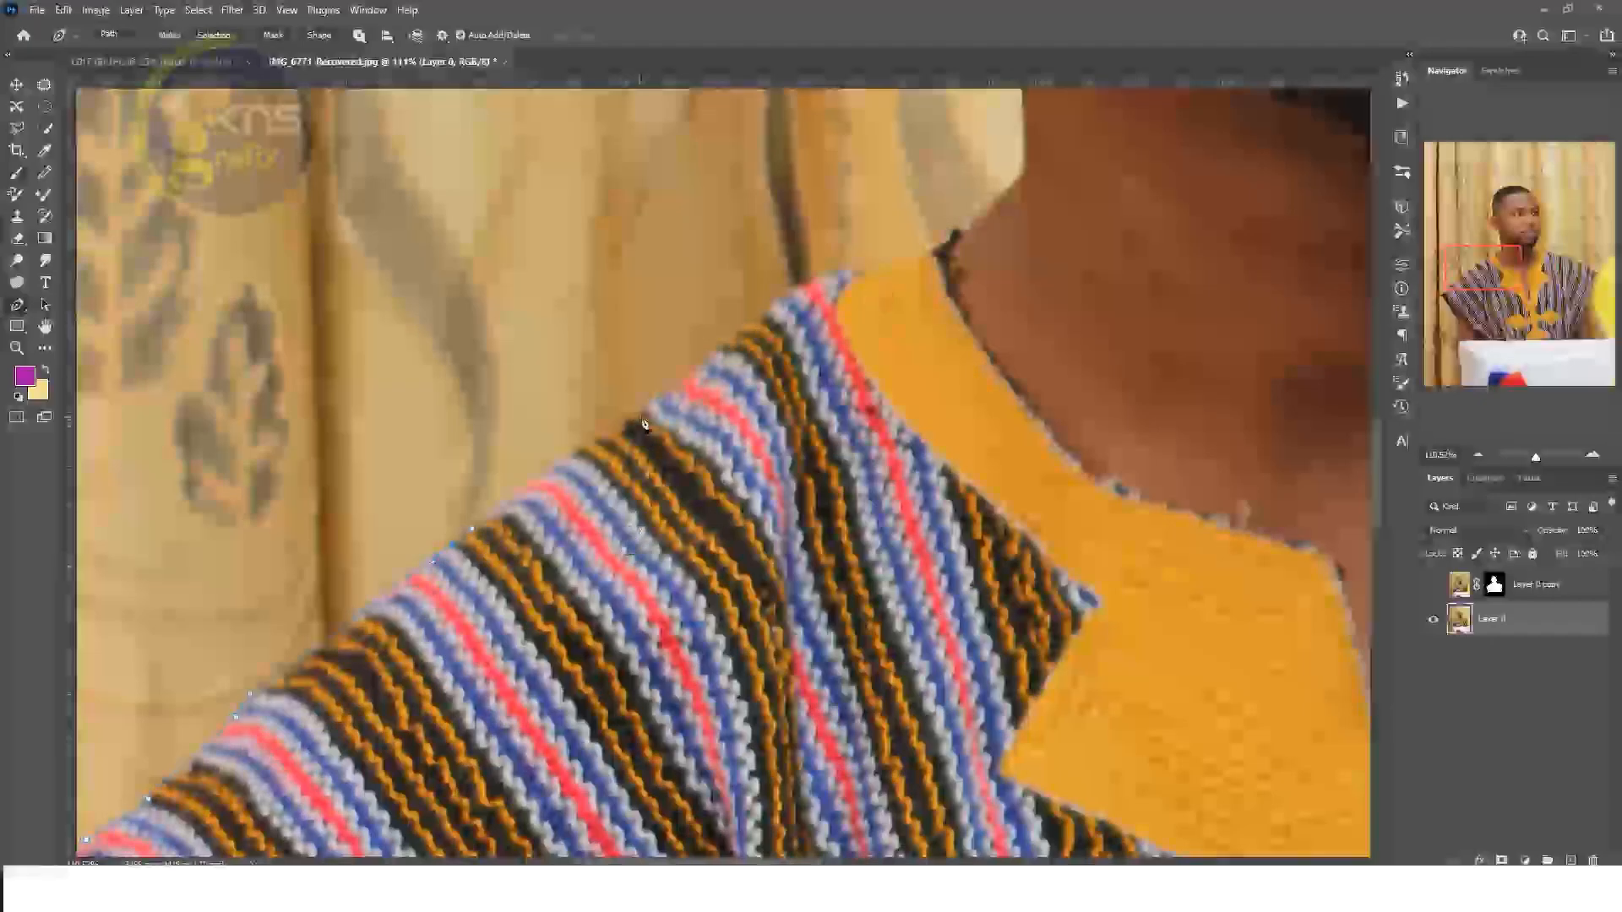
drag(712, 357, 759, 484)
drag(776, 409, 837, 397)
Continue the path along the outer edge of the yellow collar and up the side of the neck to the earlobe.
click(863, 386)
drag(904, 353, 957, 255)
drag(1026, 354, 994, 708)
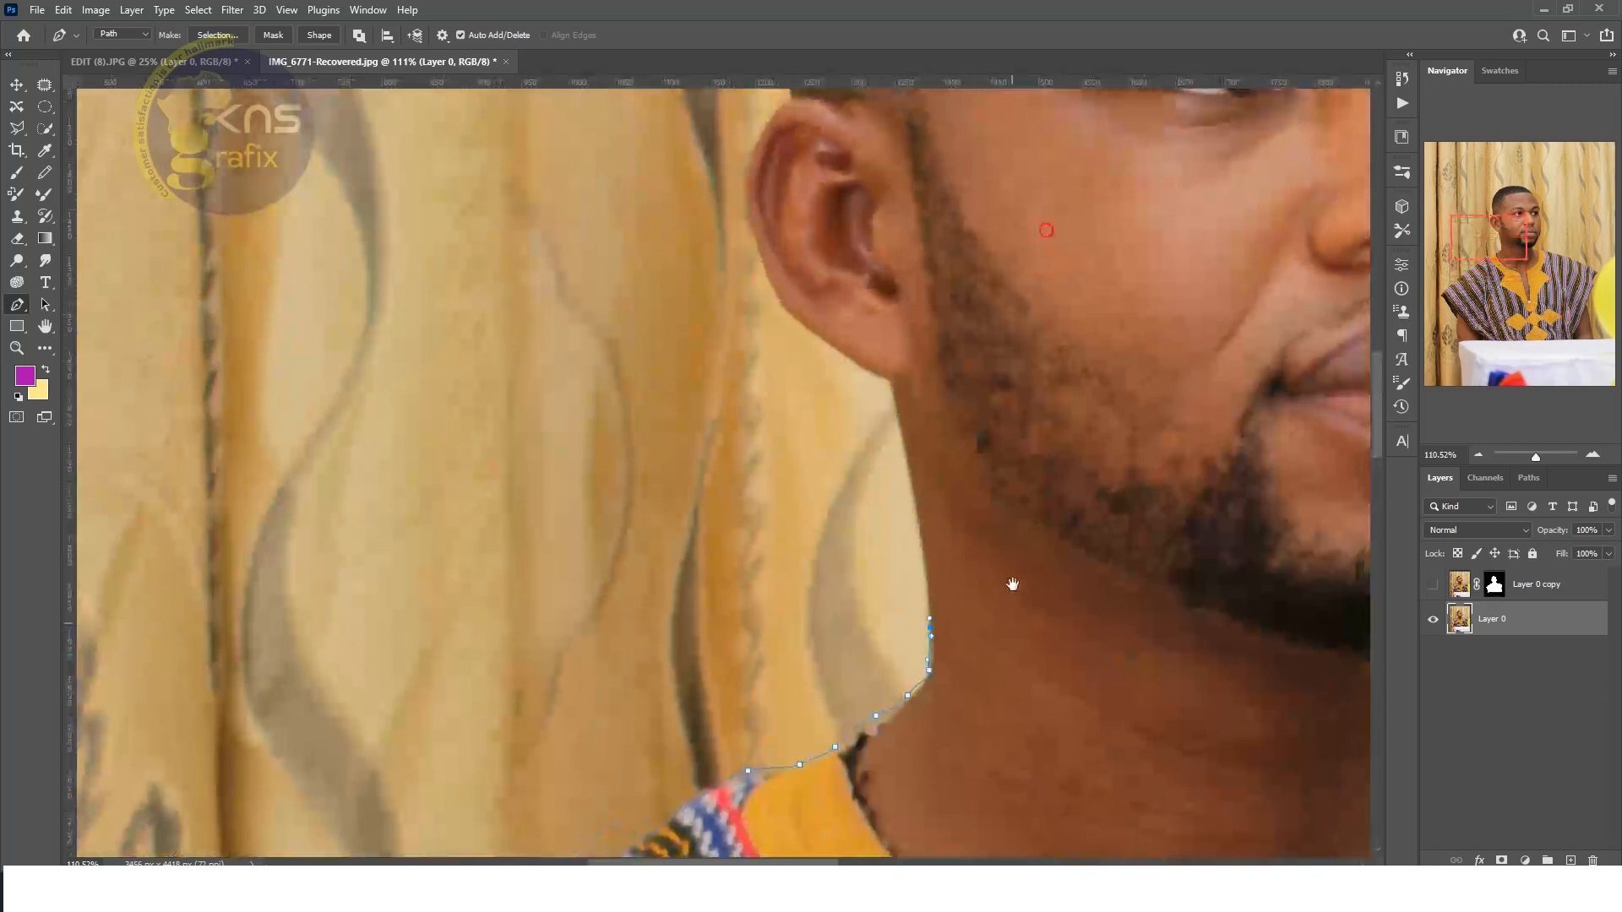
click(882, 372)
drag(883, 372, 958, 541)
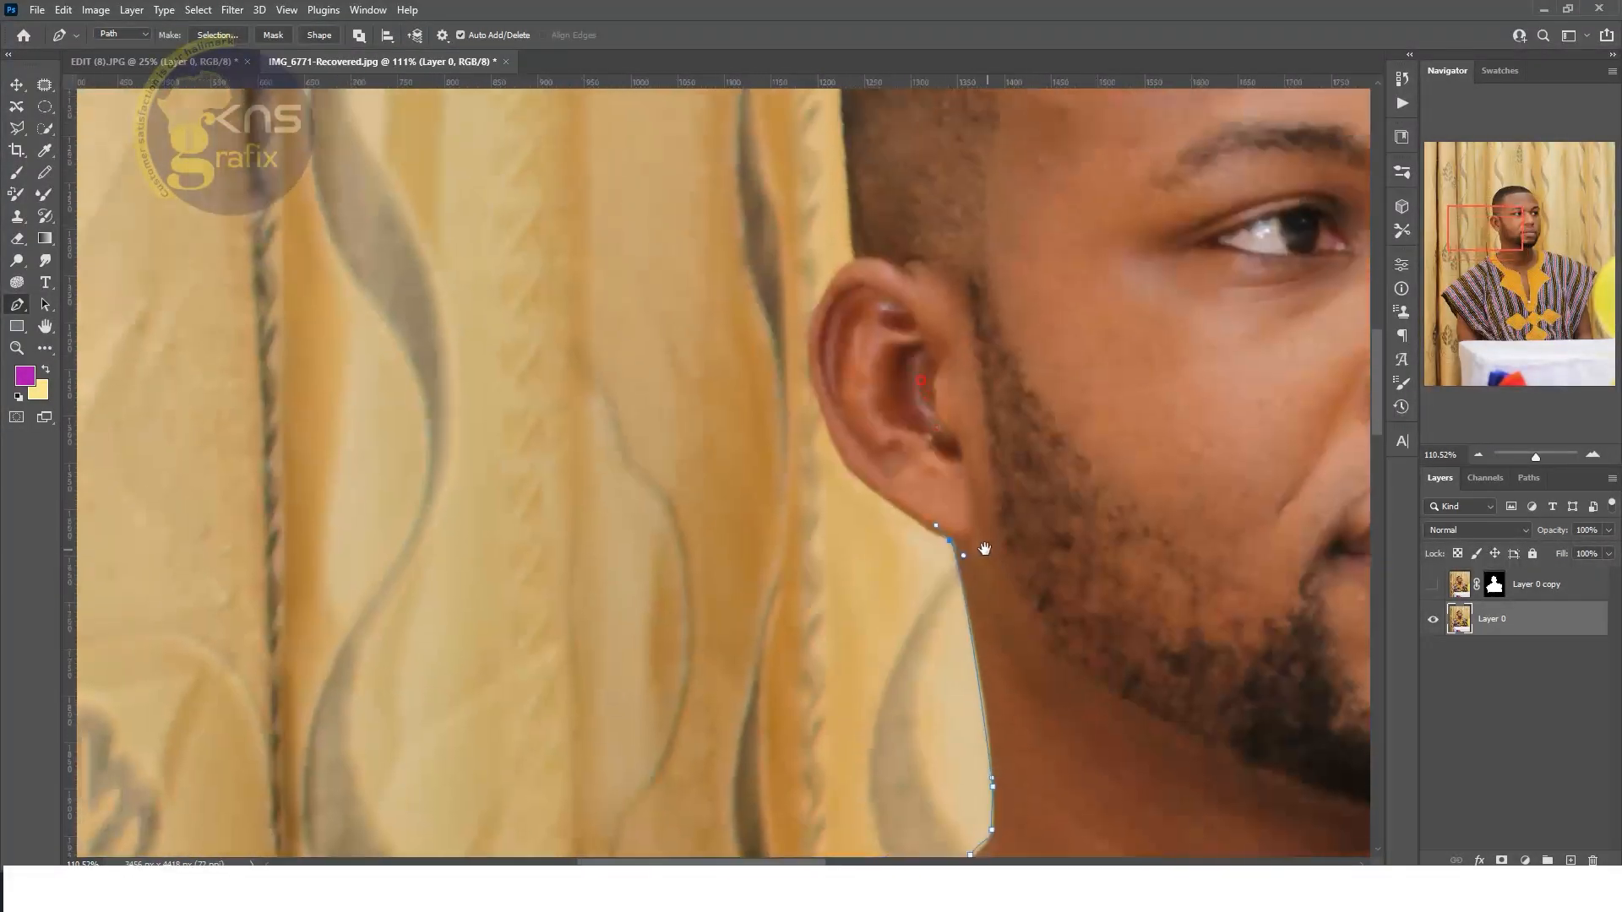
Trace the path around the outer edge of the ear, from the earlobe to where its top meets the hair.
drag(849, 478, 843, 473)
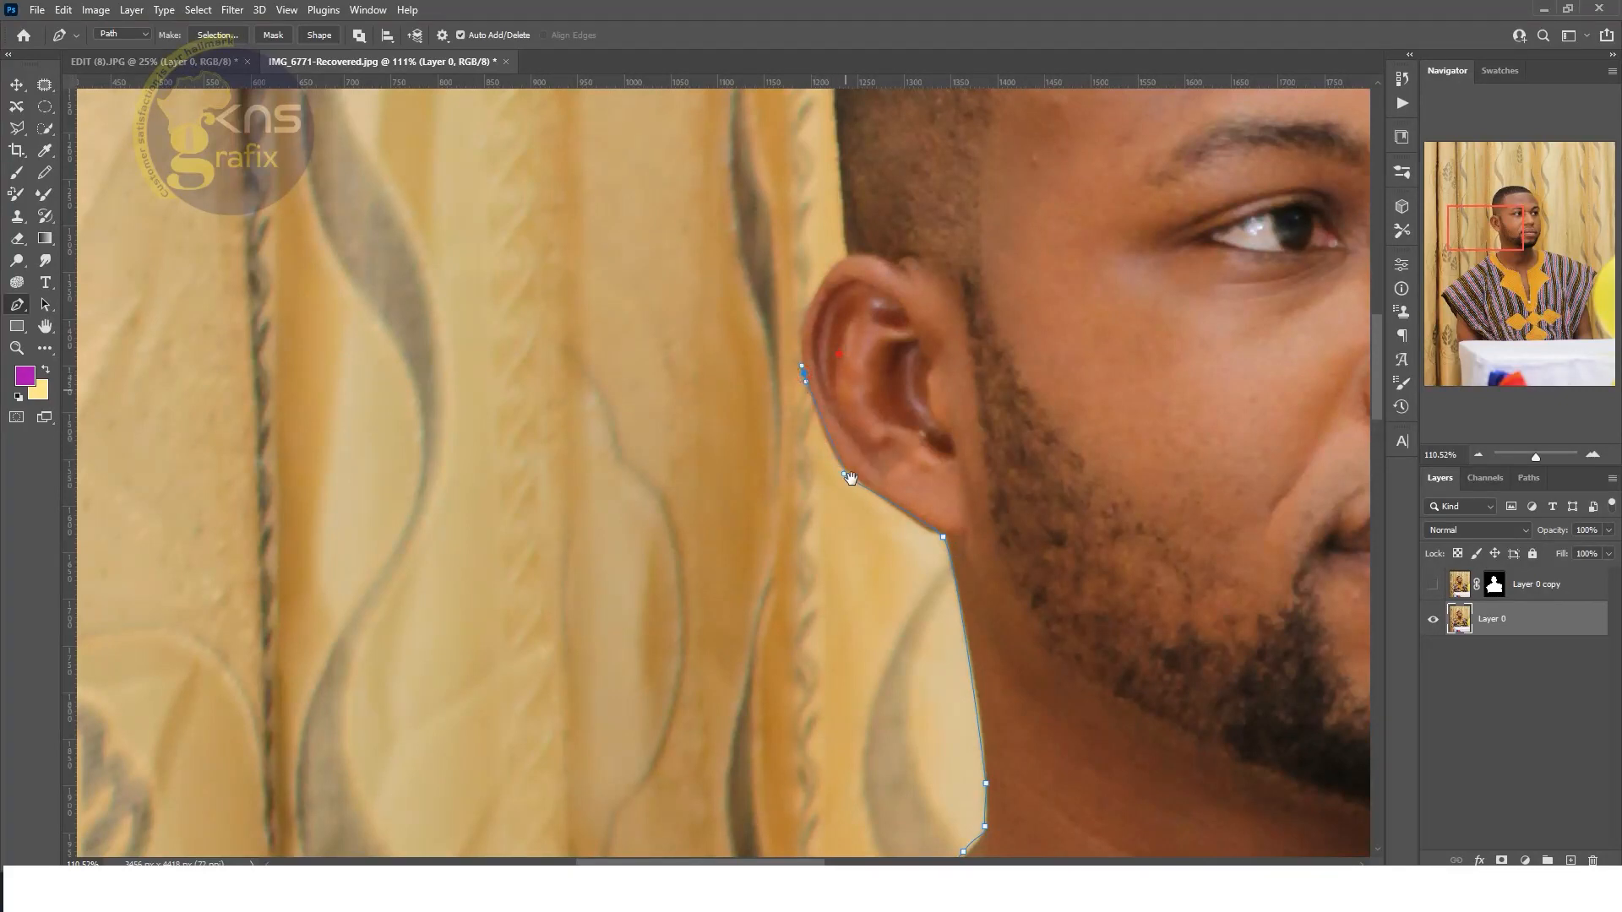
drag(807, 369, 817, 496)
click(825, 410)
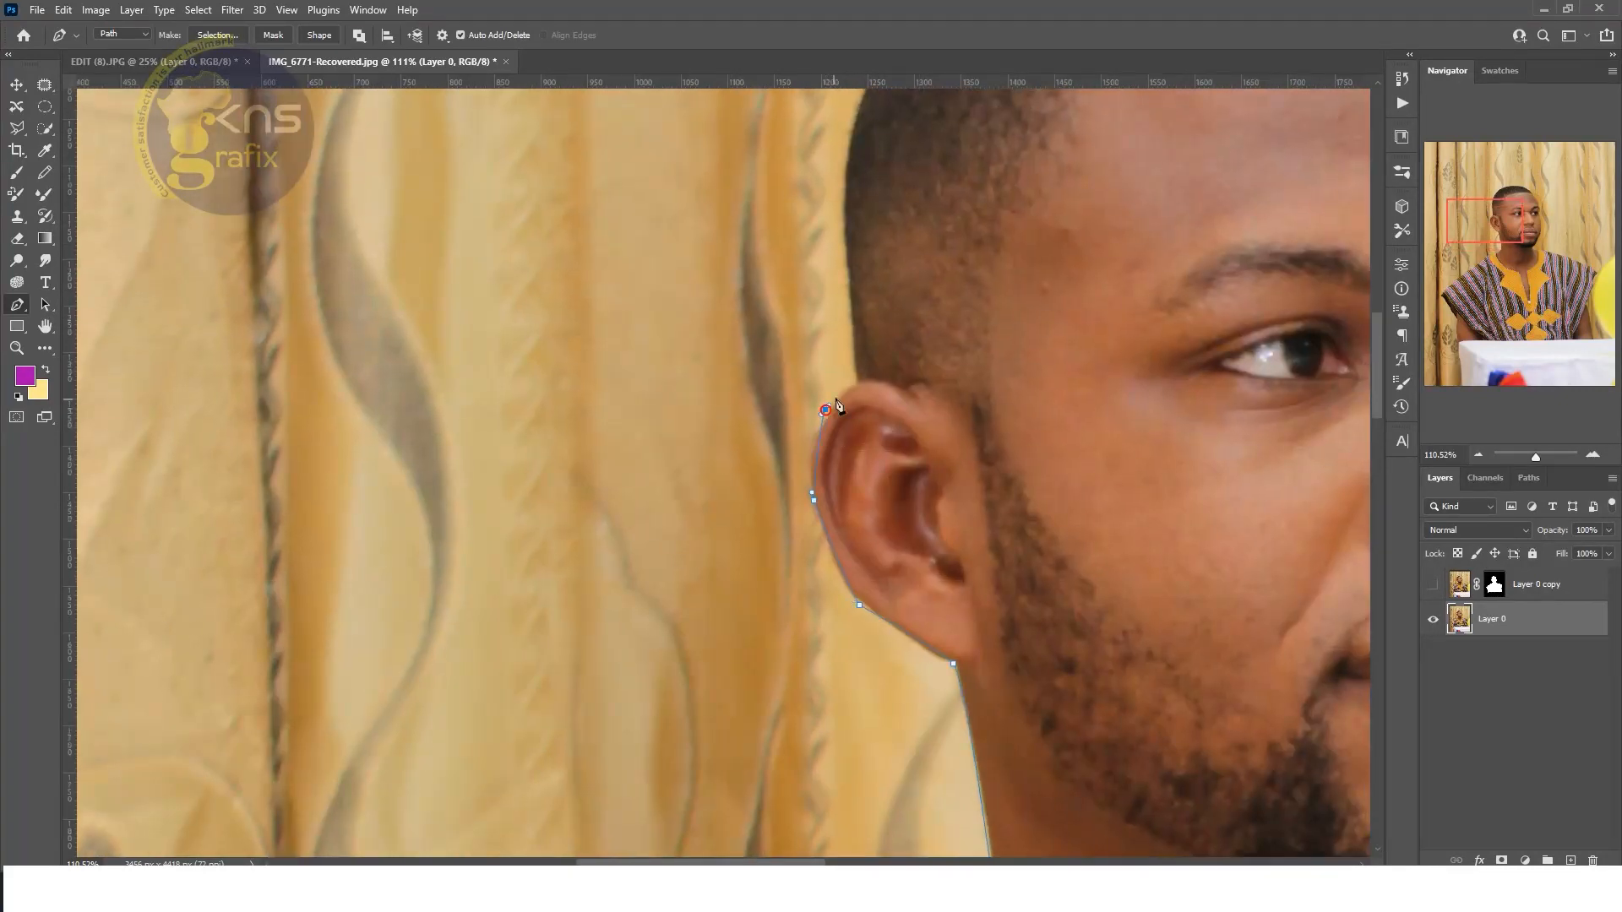
click(815, 440)
click(825, 419)
click(834, 397)
click(845, 390)
click(860, 383)
Trace the back of the head up to the crown with curved segments, removing the outgoing handle at the last anchor.
drag(884, 352, 875, 576)
drag(870, 273, 934, 155)
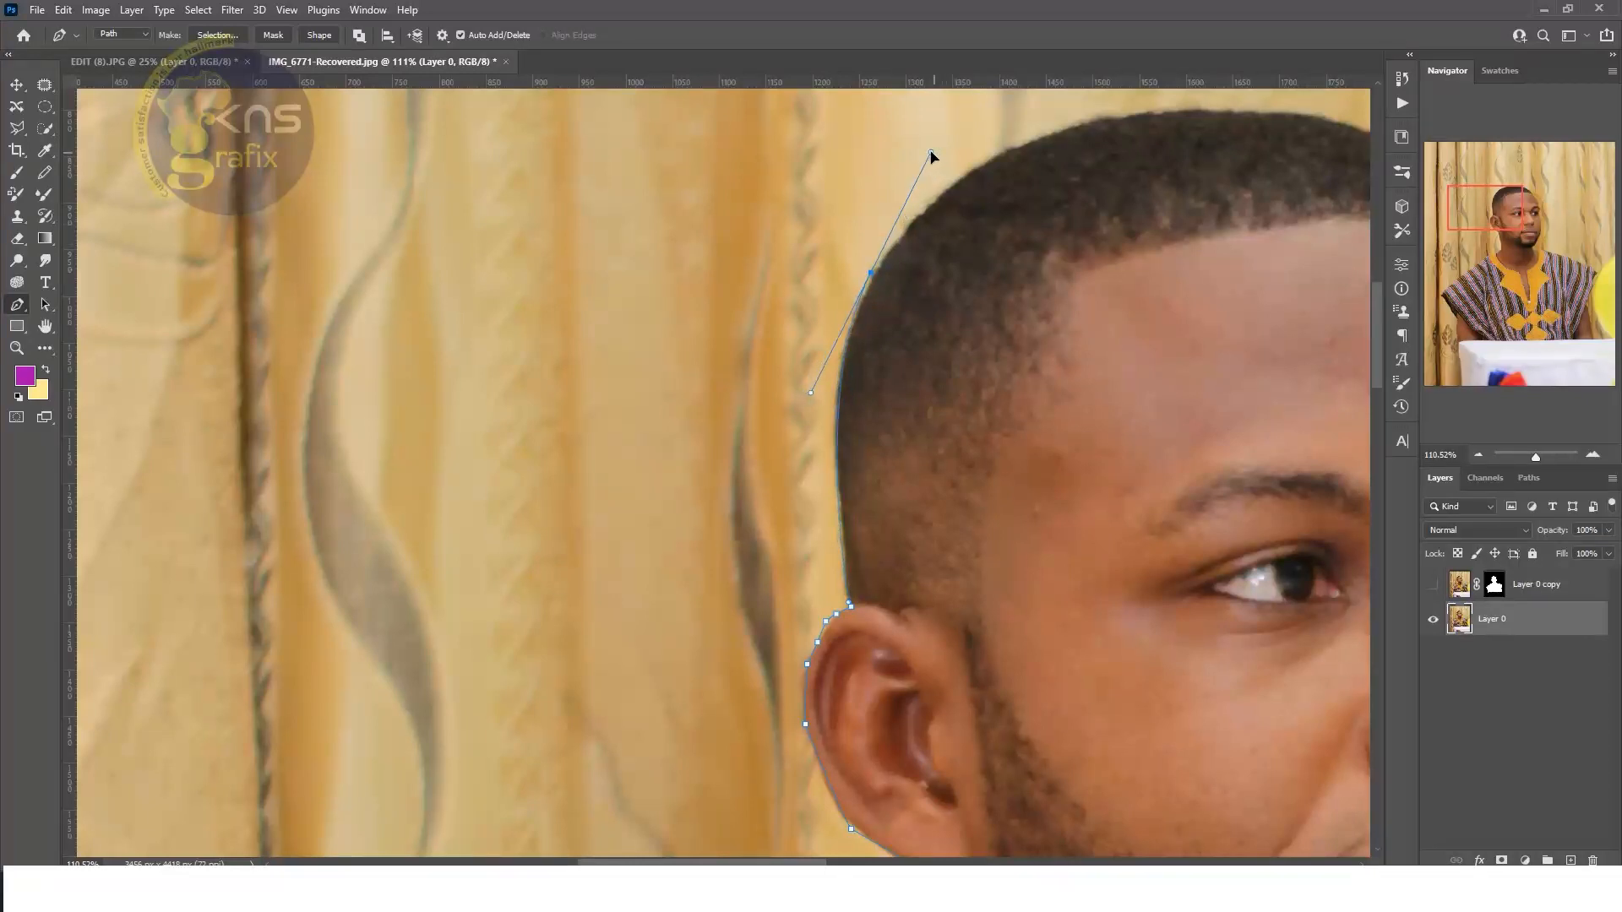
drag(976, 238, 926, 408)
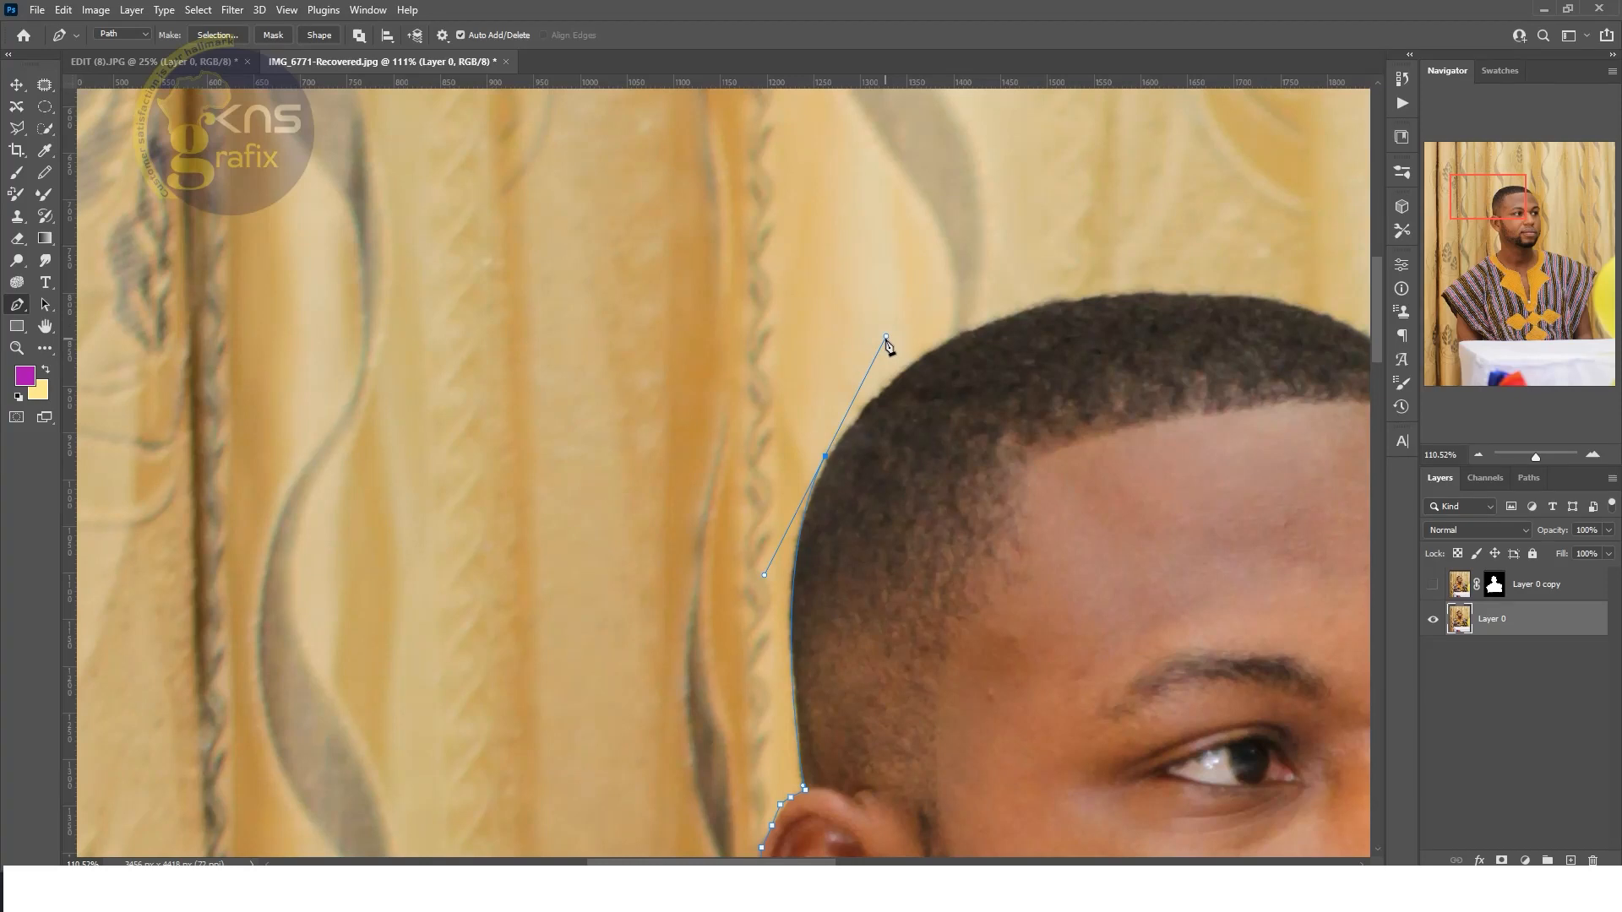
drag(885, 339, 825, 459)
drag(1020, 311, 1137, 285)
alt+click(1021, 310)
Curve the path over the top of the hair to the front hairline, redoing the misplaced segments.
drag(946, 415, 724, 464)
key(ctrl+z)
drag(871, 386, 958, 417)
drag(966, 420, 1015, 455)
key(ctrl+z)
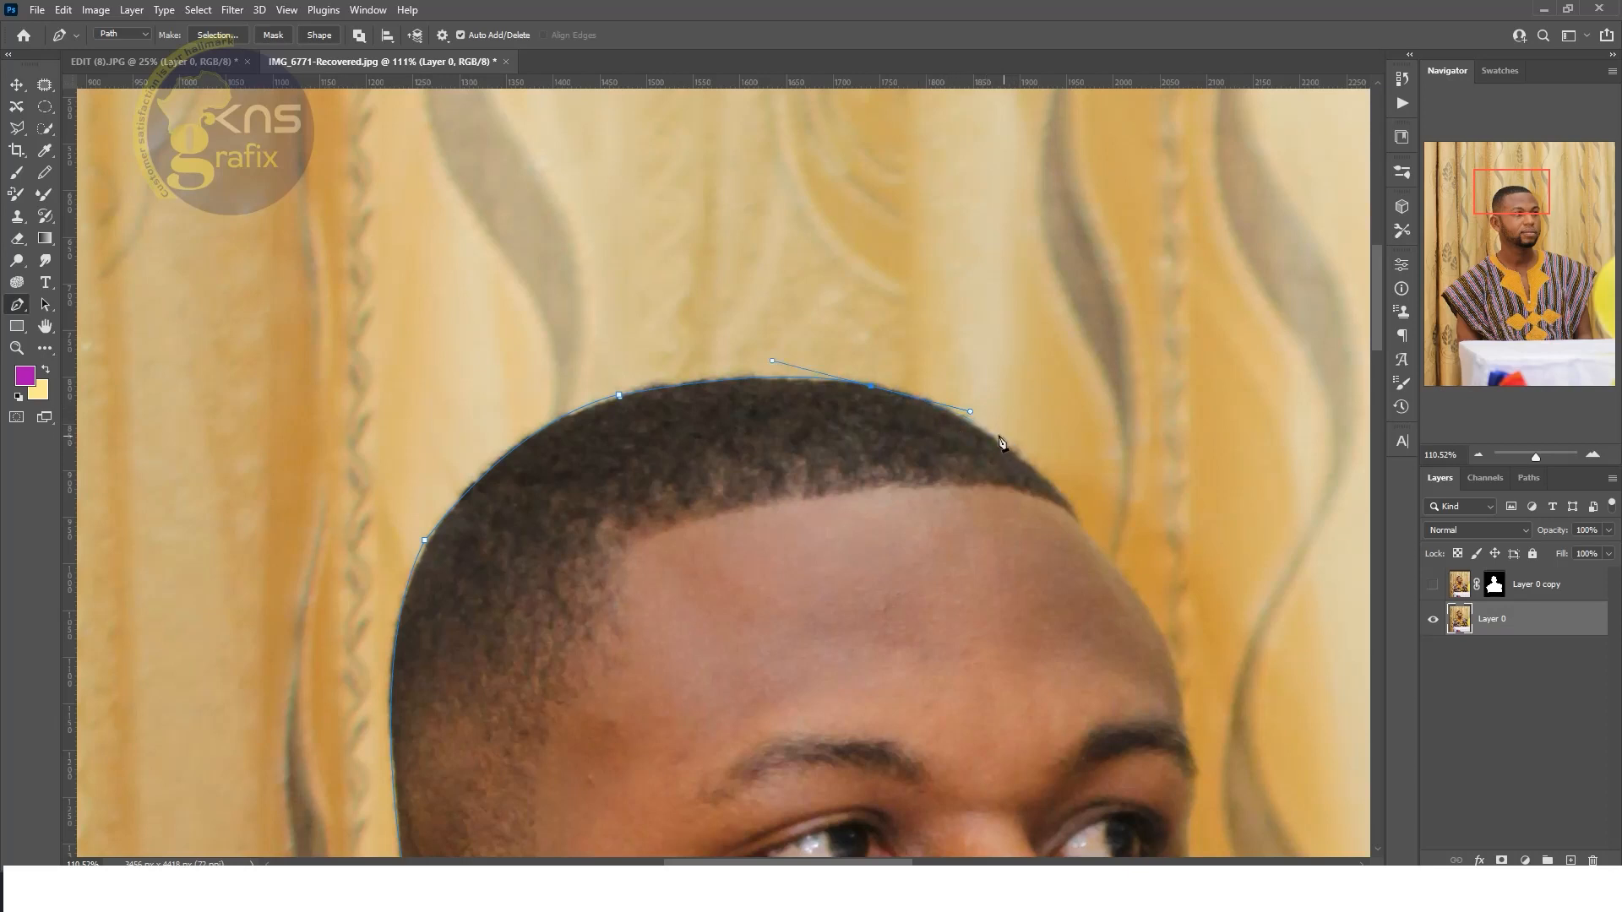
drag(1075, 500, 1082, 513)
key(ctrl+z)
drag(1077, 508, 1105, 553)
drag(1081, 526, 1090, 534)
Trace the forehead, brow and upper cheek on the far side of the face, redoing the misplaced cheek point.
drag(1083, 590, 611, 326)
drag(708, 412, 716, 416)
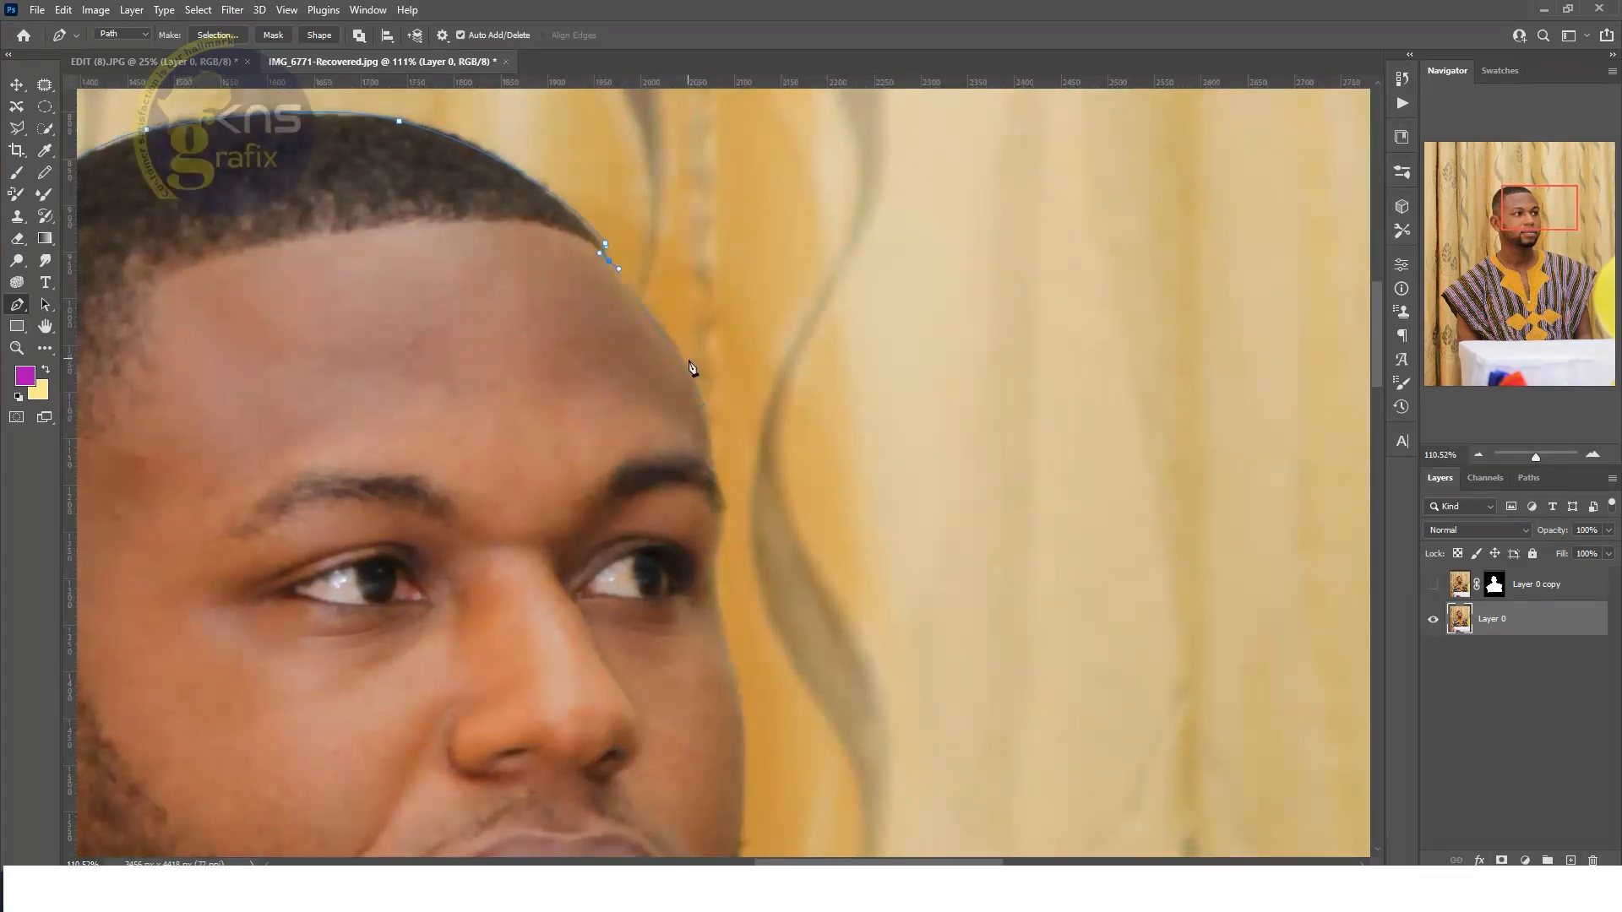
drag(712, 438, 718, 472)
scroll(743, 506, down, 3)
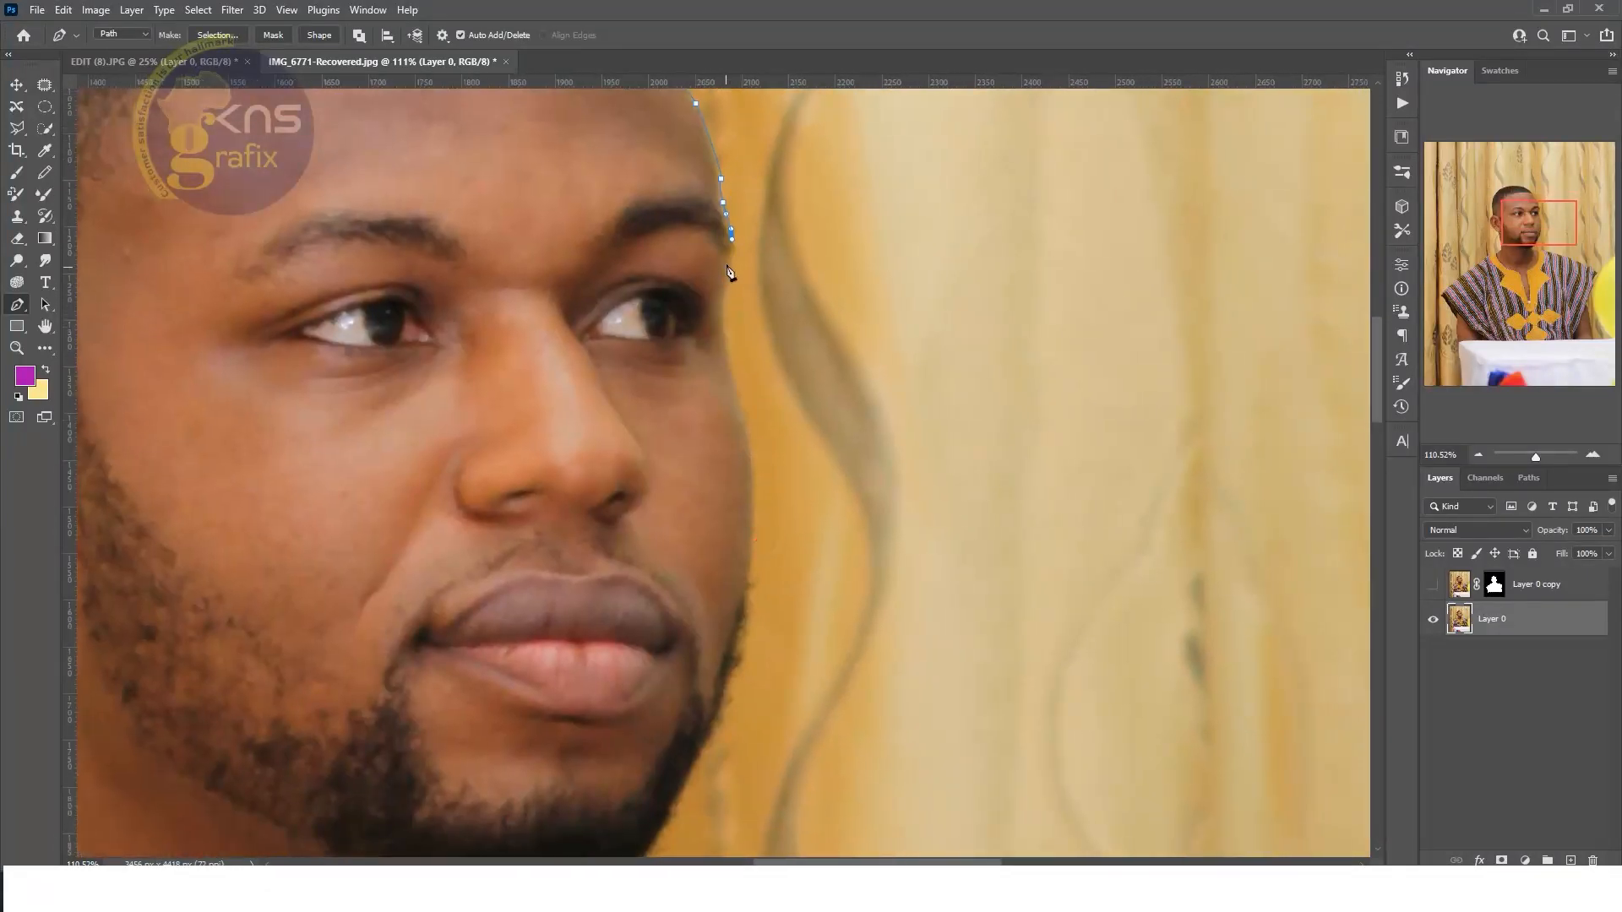
click(730, 260)
click(724, 321)
scroll(764, 427, down, 2)
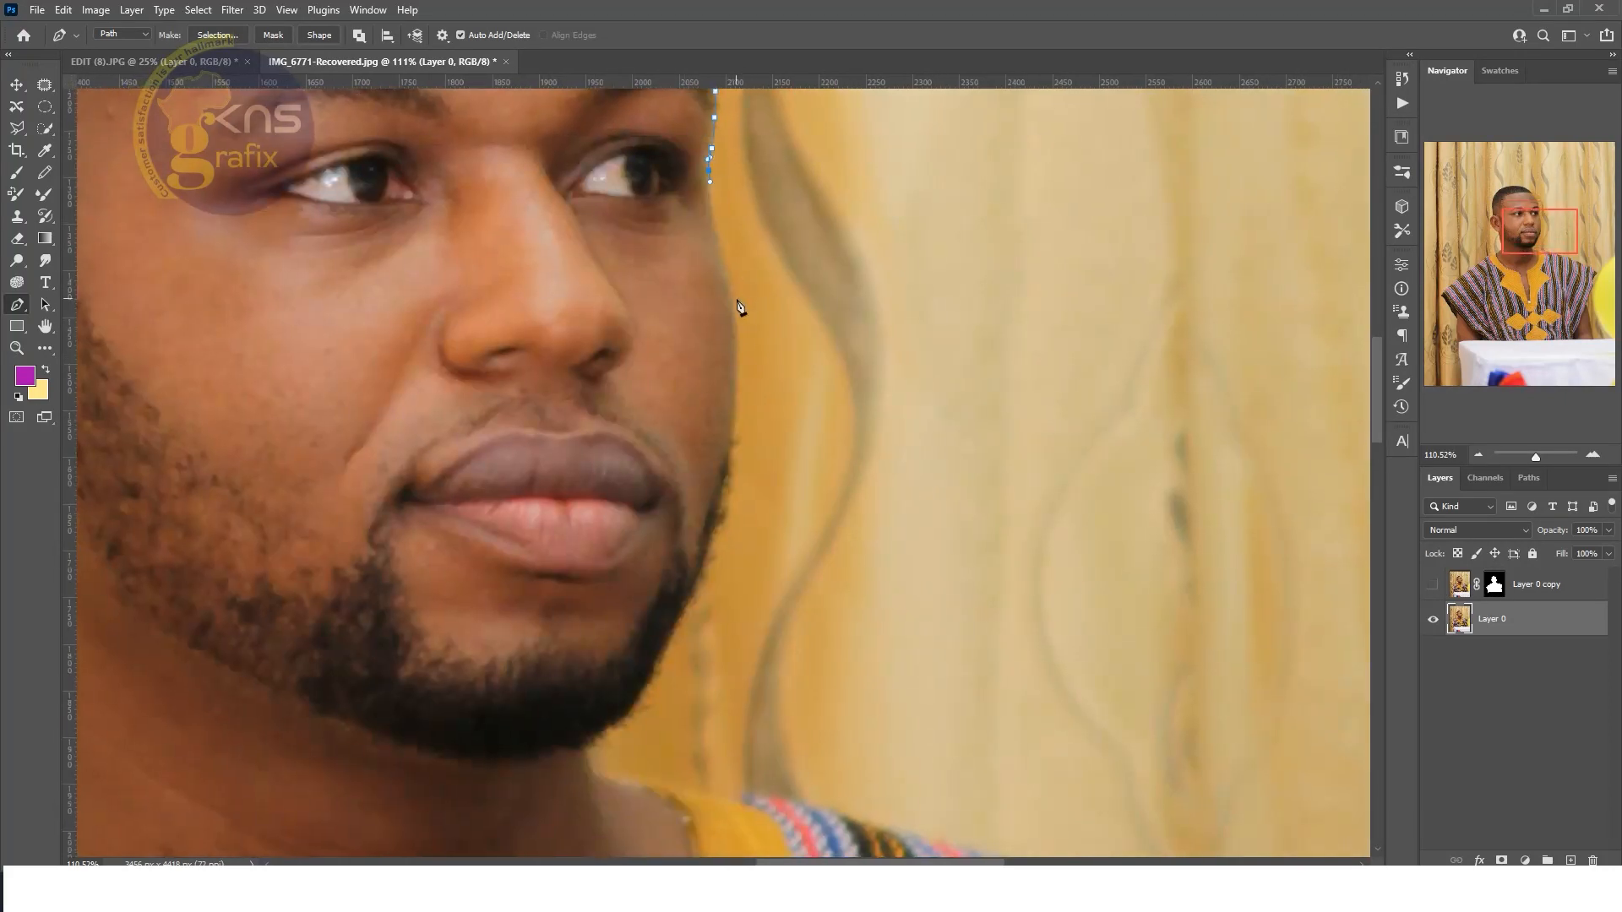
key(ctrl+z)
drag(726, 268, 737, 296)
Continue the path down the cheek and around the beard to where the chin meets the neck.
drag(751, 470, 738, 408)
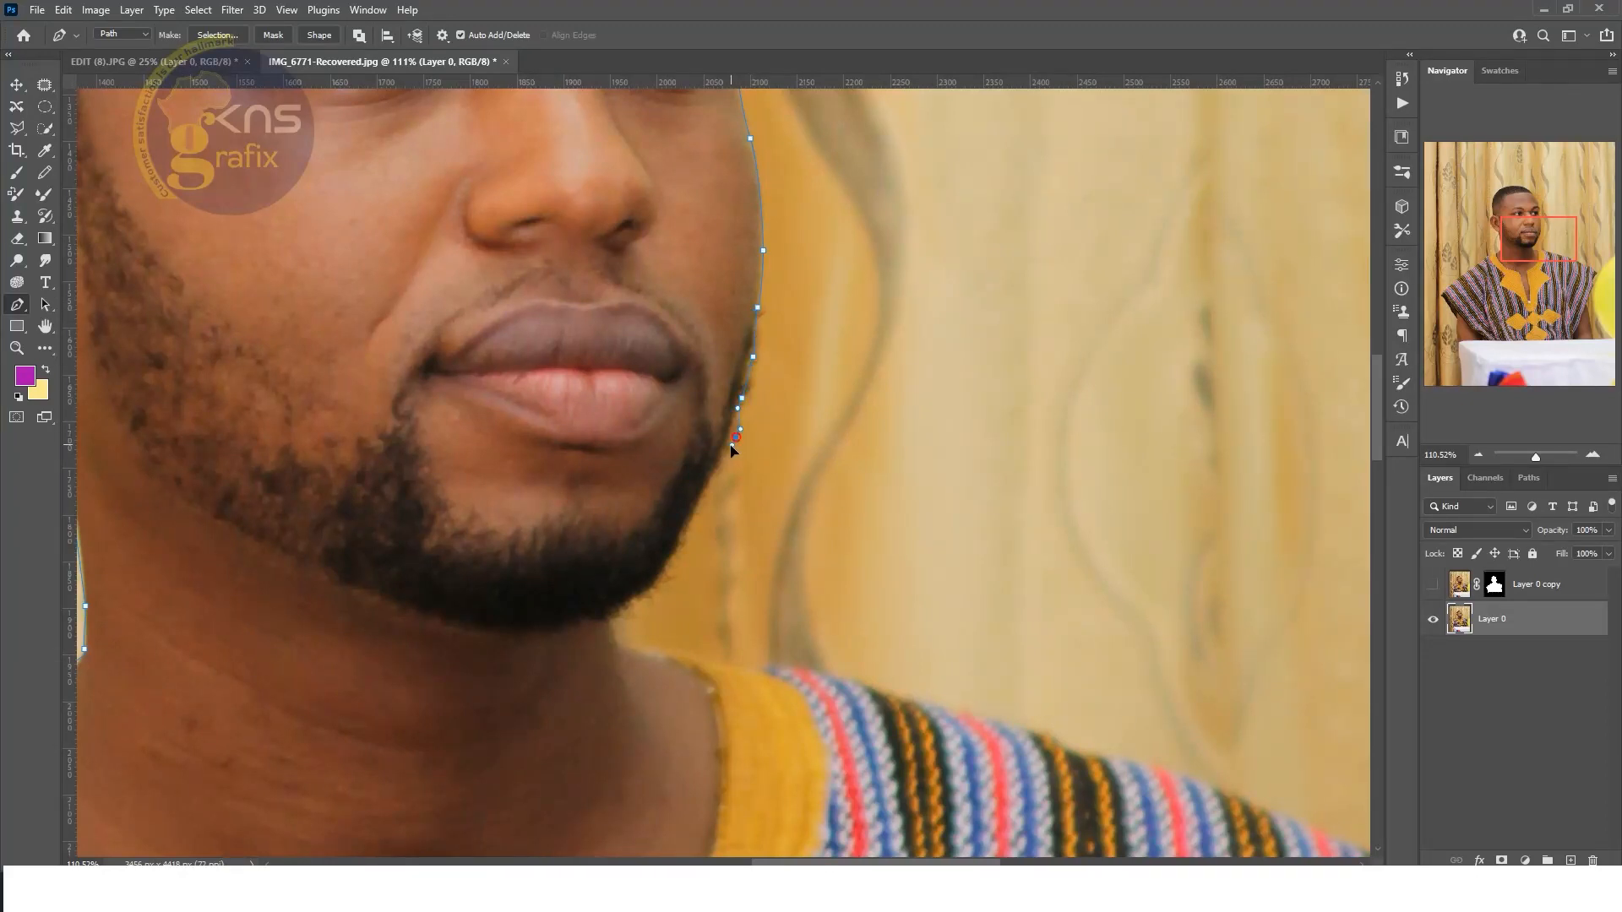
drag(723, 457, 716, 470)
drag(653, 594, 646, 604)
key(ctrl+z)
drag(646, 598, 626, 619)
Trace from the chin across the collar and onto the striped shoulder, redoing the misplaced collar curve.
drag(793, 641, 457, 468)
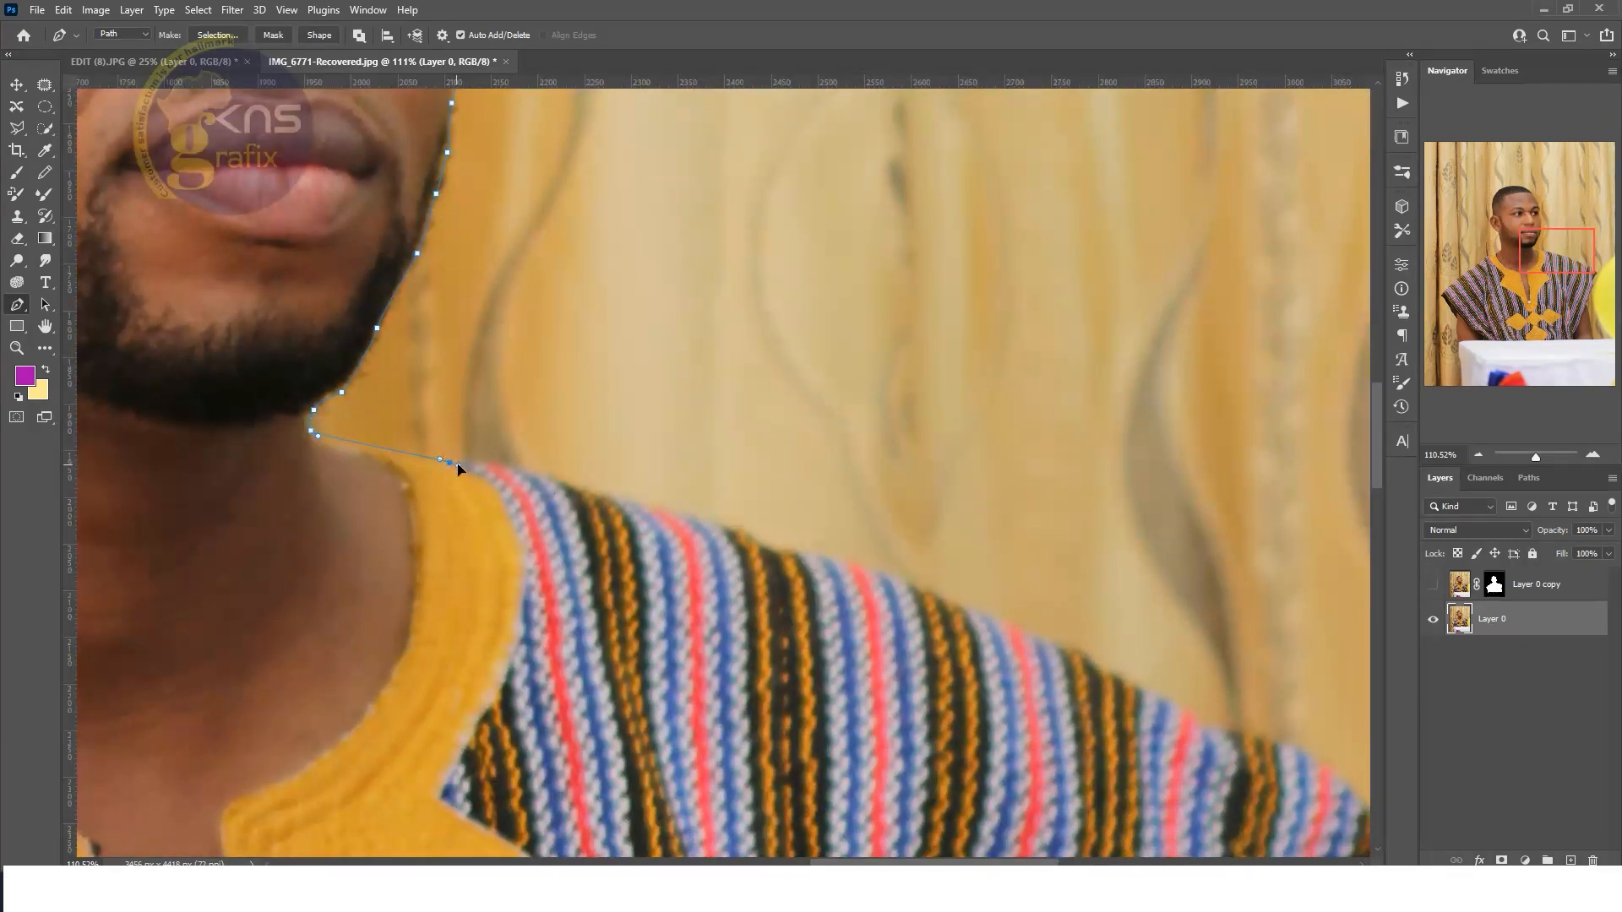
key(ctrl+z)
drag(440, 462, 569, 487)
click(494, 462)
drag(792, 568, 438, 473)
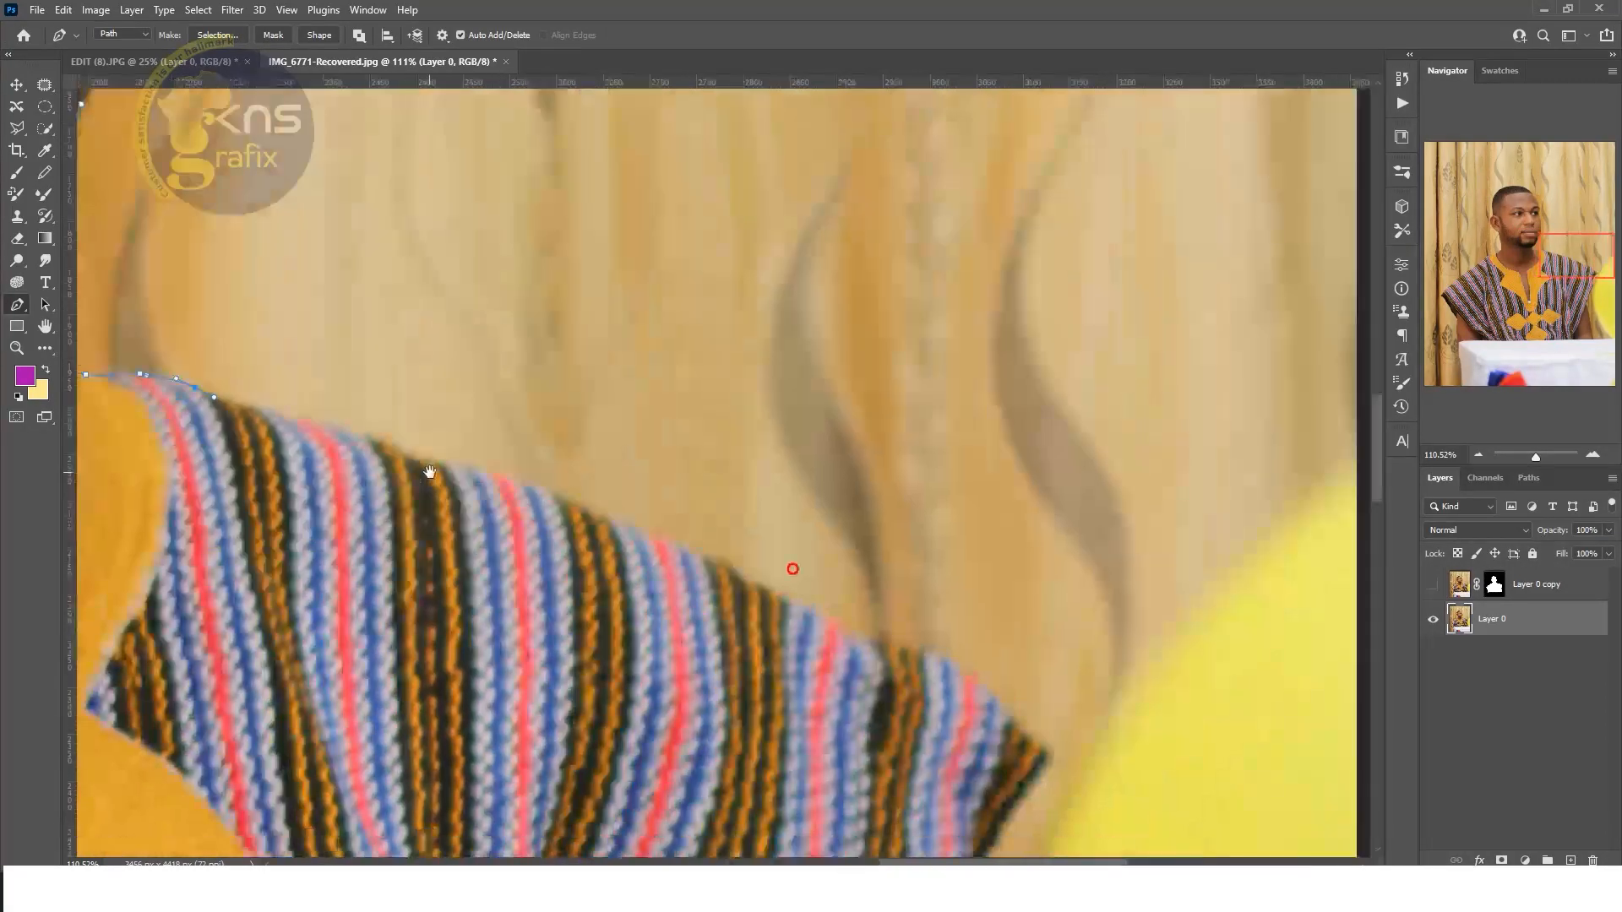
drag(640, 522, 650, 532)
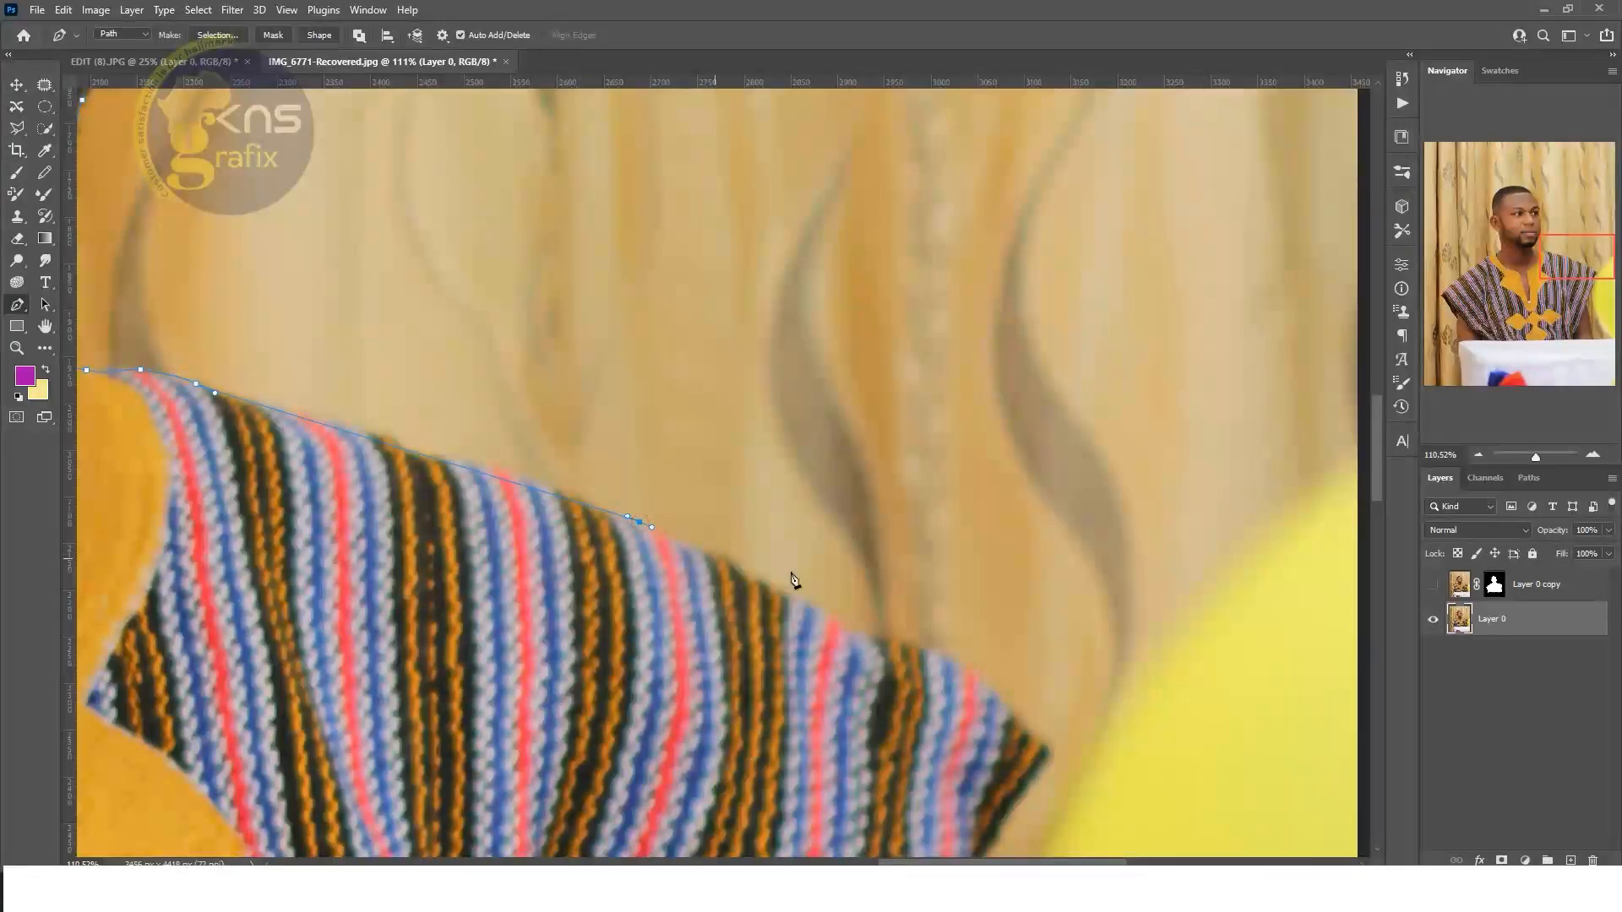
Continue the path along the shoulder to the pointed sleeve tip beside the yellow balloon.
drag(832, 609, 990, 678)
click(882, 637)
click(1004, 698)
drag(1040, 740, 1061, 202)
click(1050, 758)
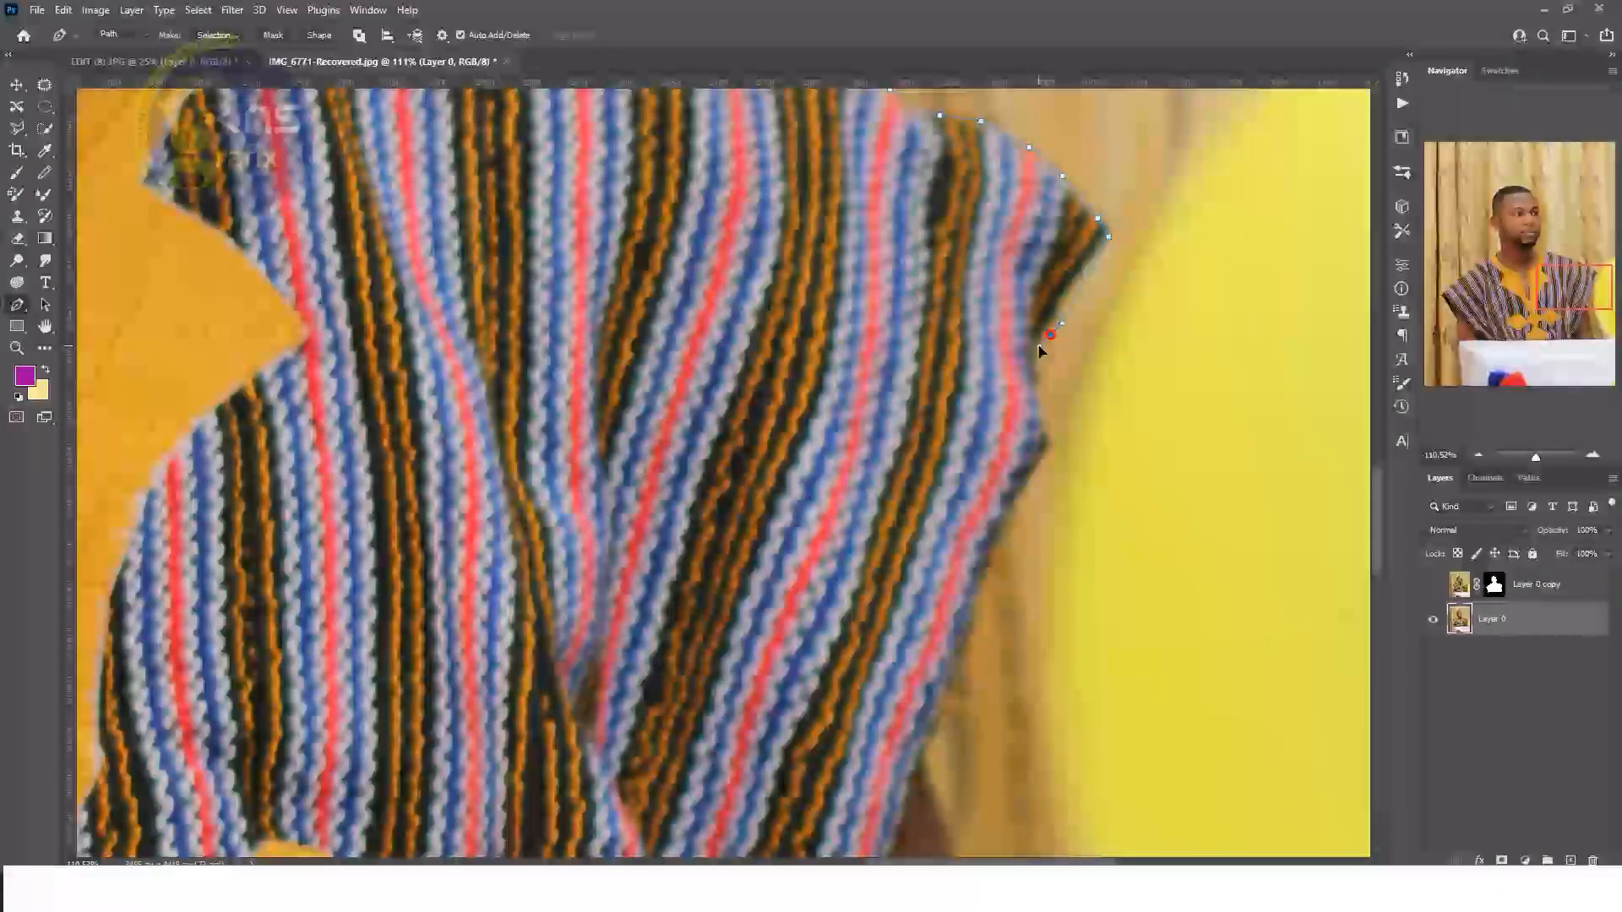
Trace the sleeve's outer edge from its tip down towards the bare arm.
click(1043, 344)
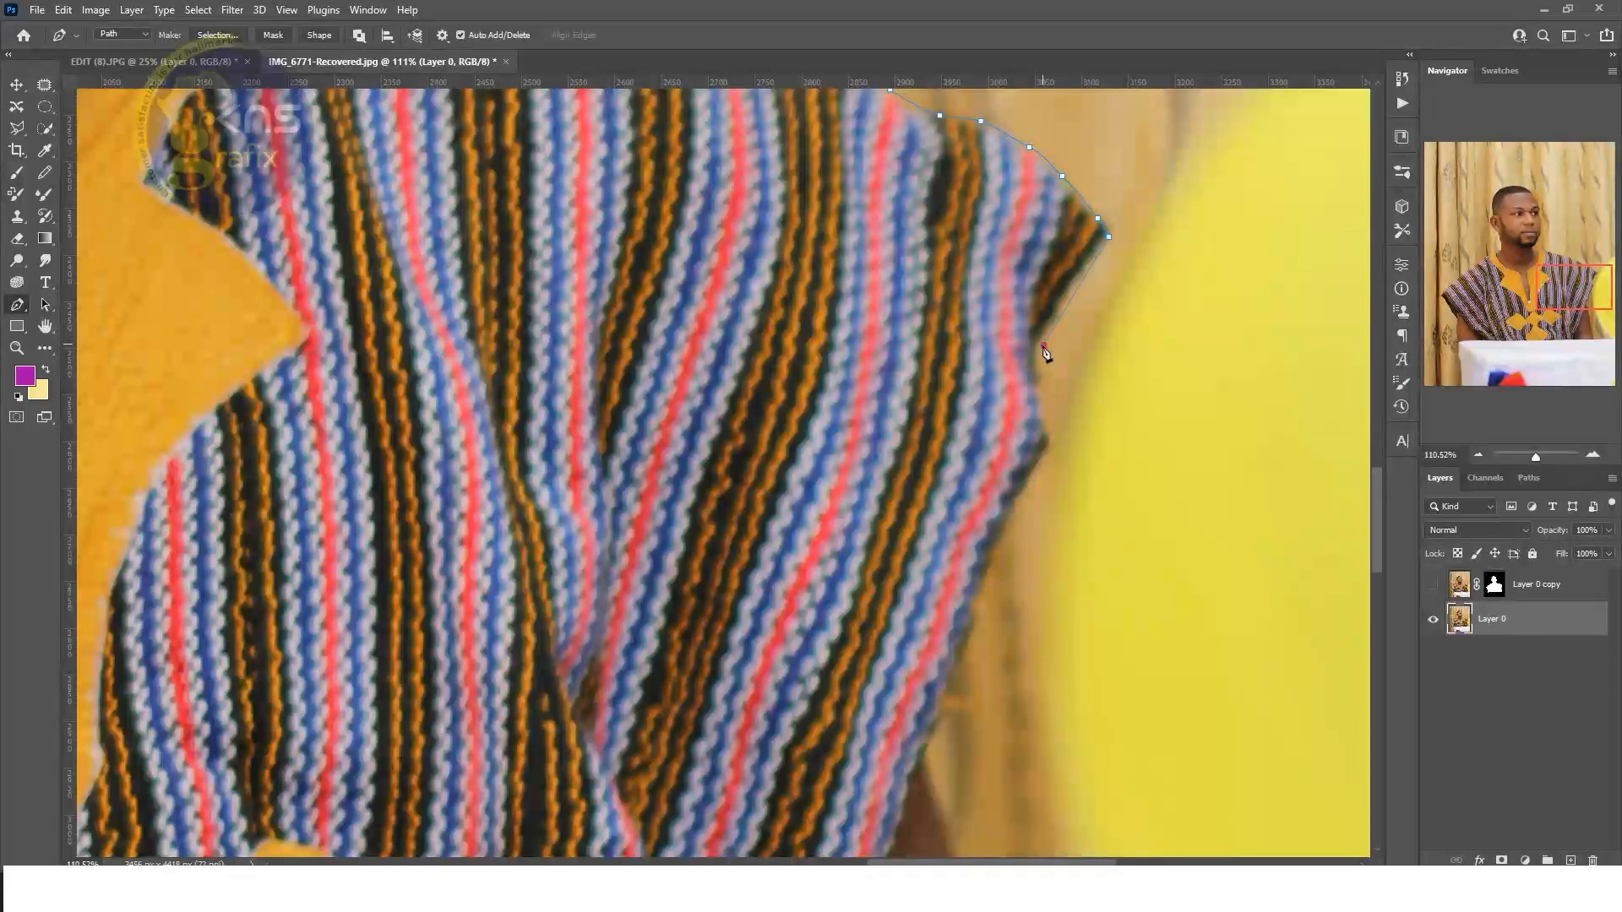
drag(1041, 386, 1077, 257)
click(1054, 433)
click(1066, 247)
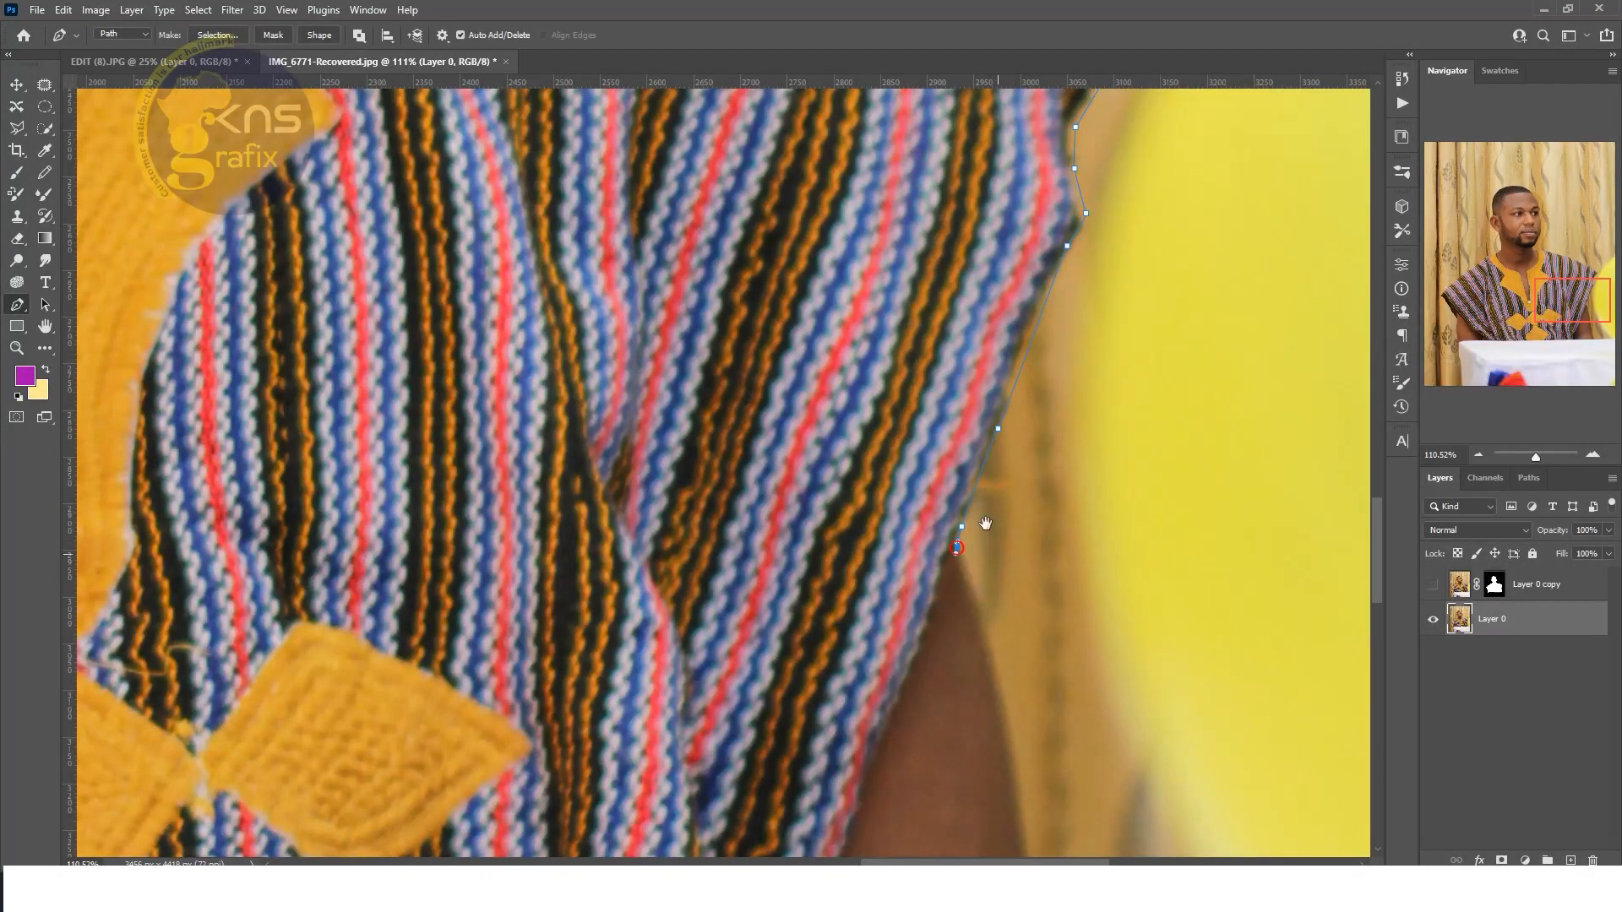
Continue the path down the outer edge of the bare arm to the white table.
drag(977, 524, 853, 279)
drag(859, 408, 861, 419)
drag(908, 509, 866, 261)
click(838, 305)
click(845, 375)
drag(860, 448, 863, 463)
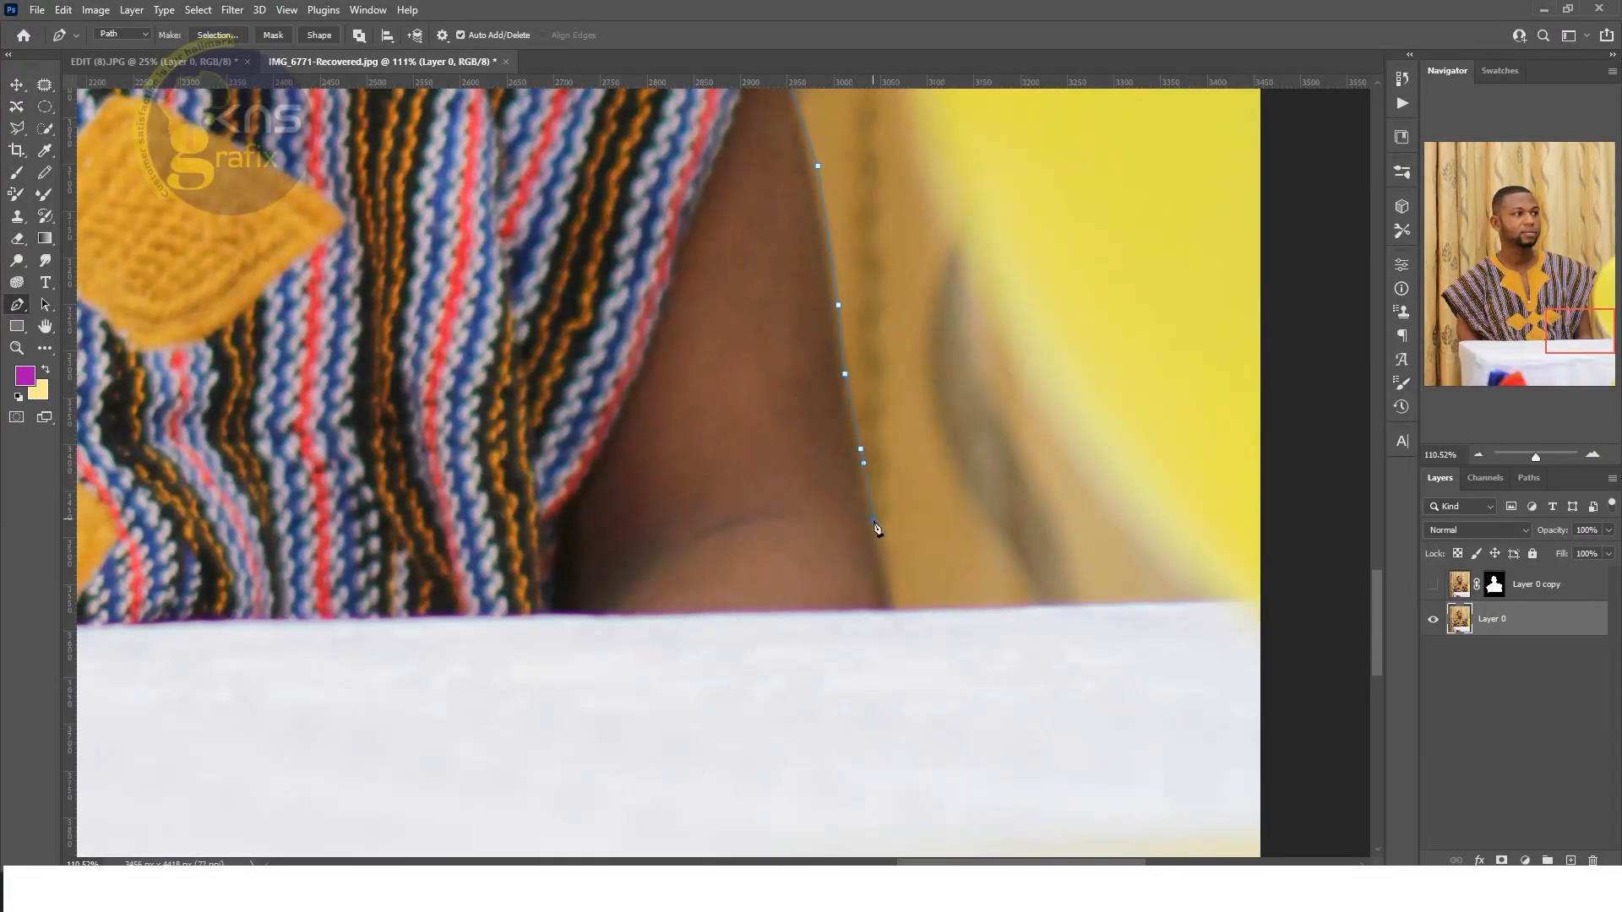
click(872, 507)
click(885, 542)
click(885, 571)
click(892, 595)
Run the path back along the table's upper edge and close it at its starting point by the other arm.
drag(793, 543, 1348, 357)
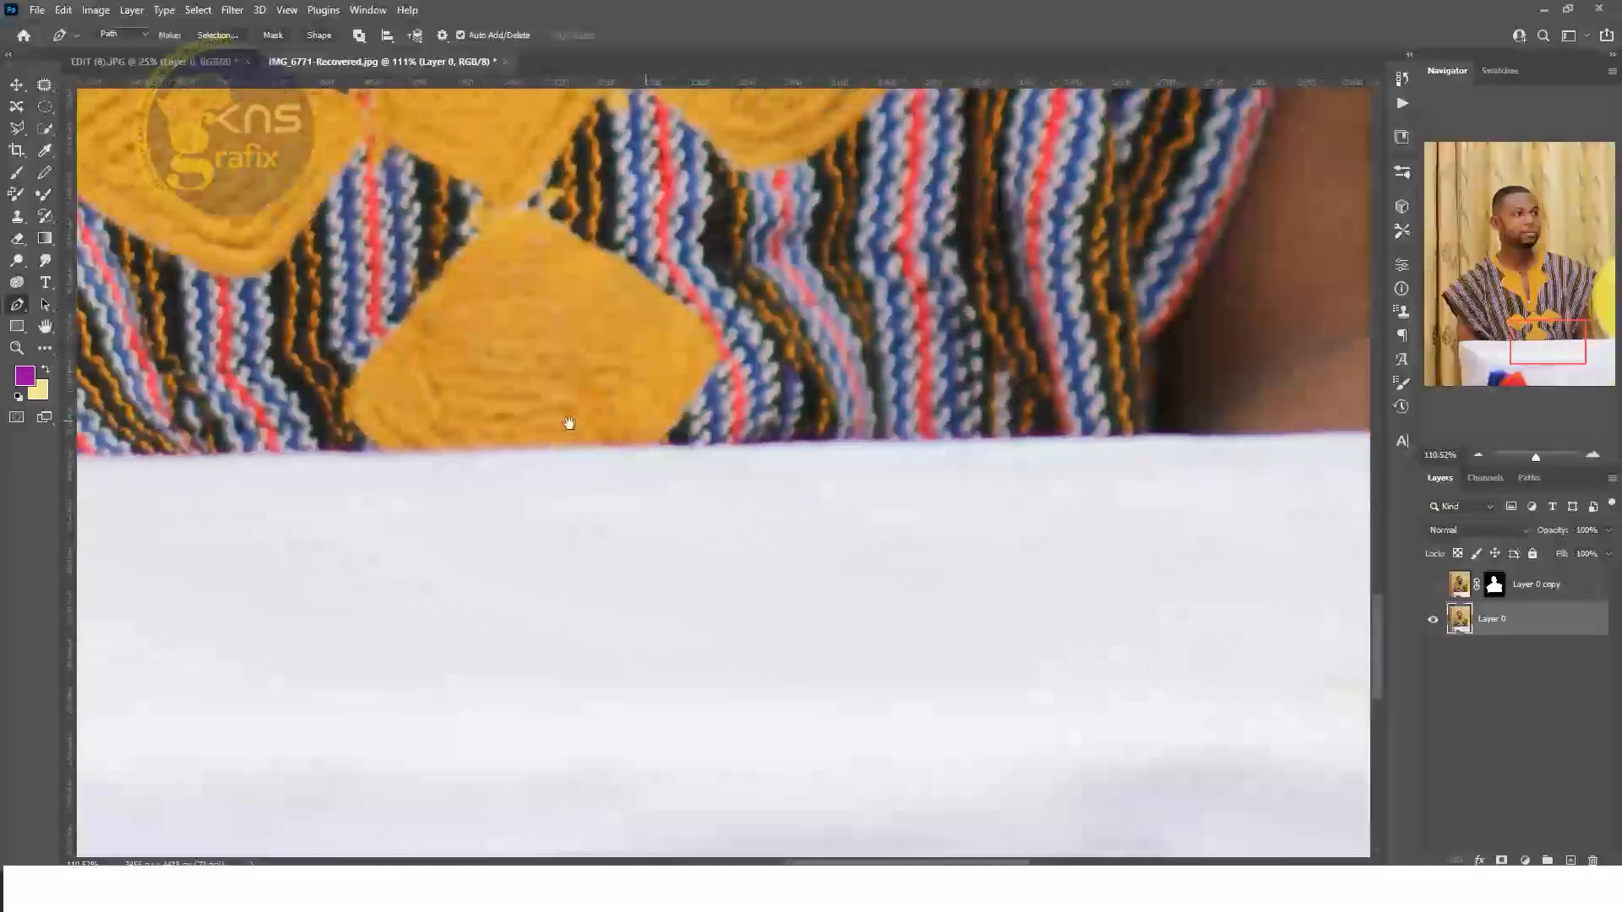
drag(591, 408, 1188, 391)
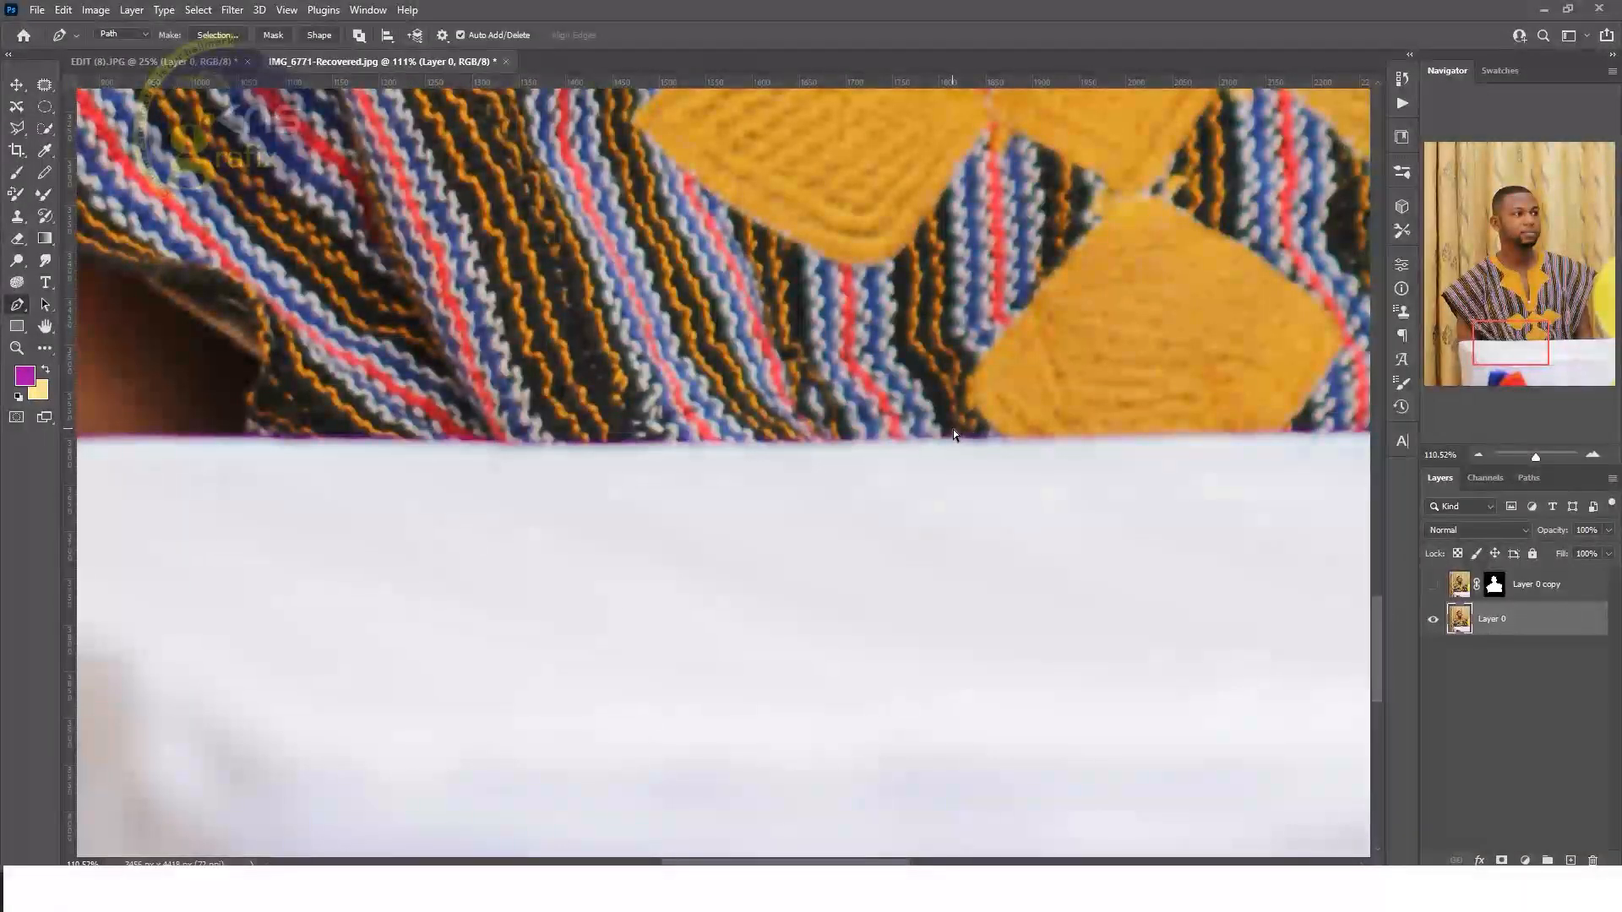
drag(1533, 457, 1527, 456)
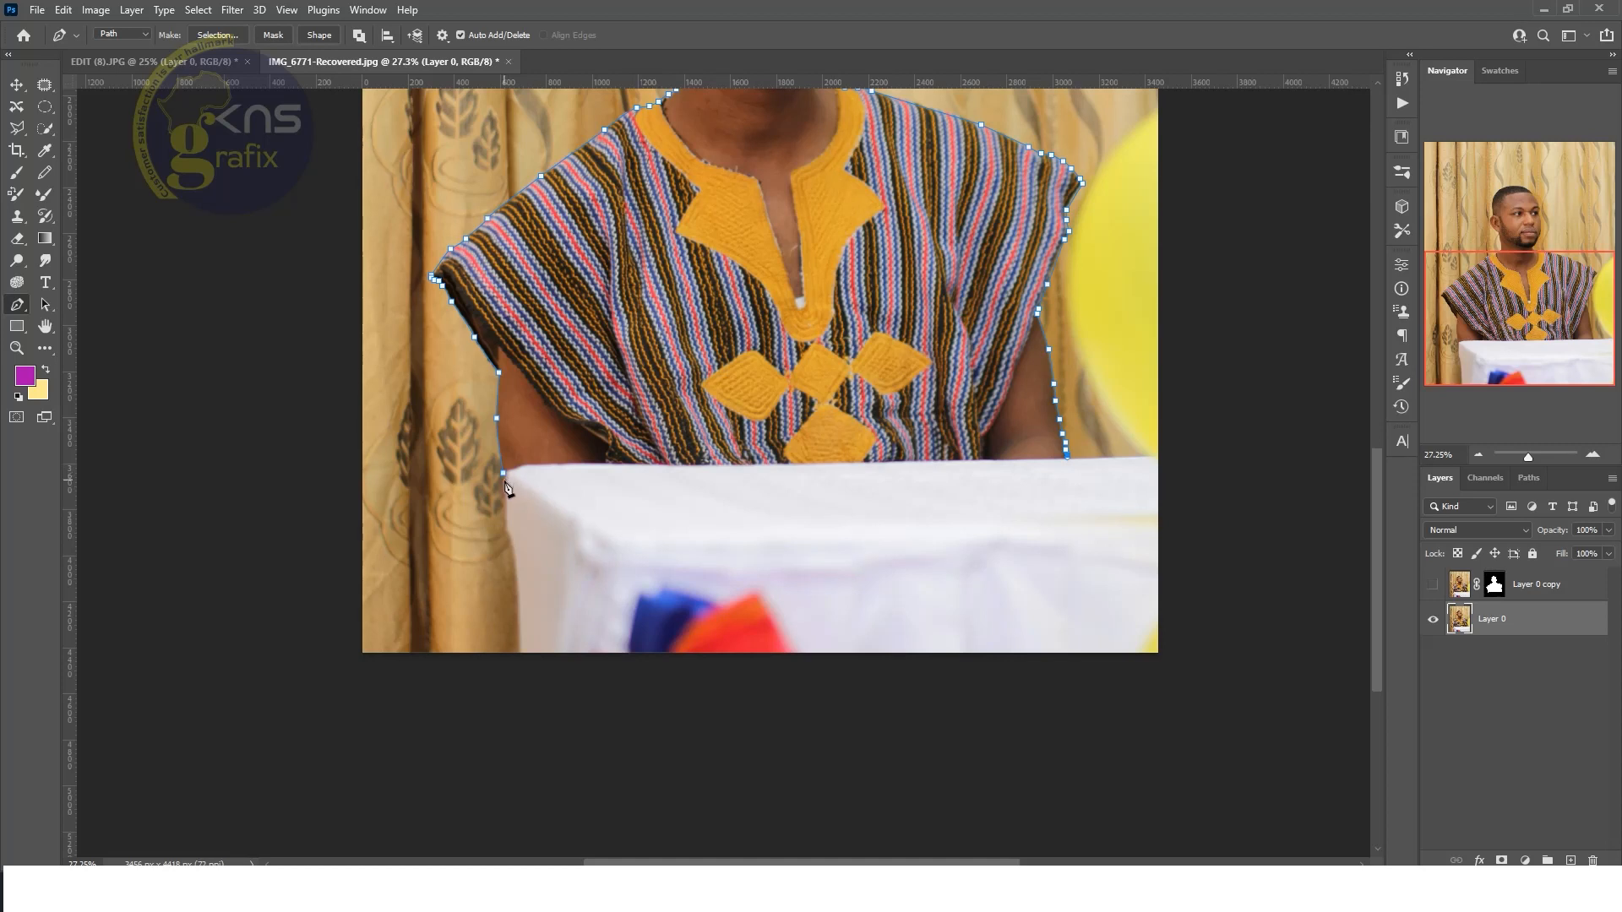
click(505, 476)
click(544, 466)
click(504, 473)
key(ctrl+z)
click(507, 473)
Make a new anti-aliased selection from the closed path with a feather radius of 1 pixel.
scroll(828, 300, up, 5)
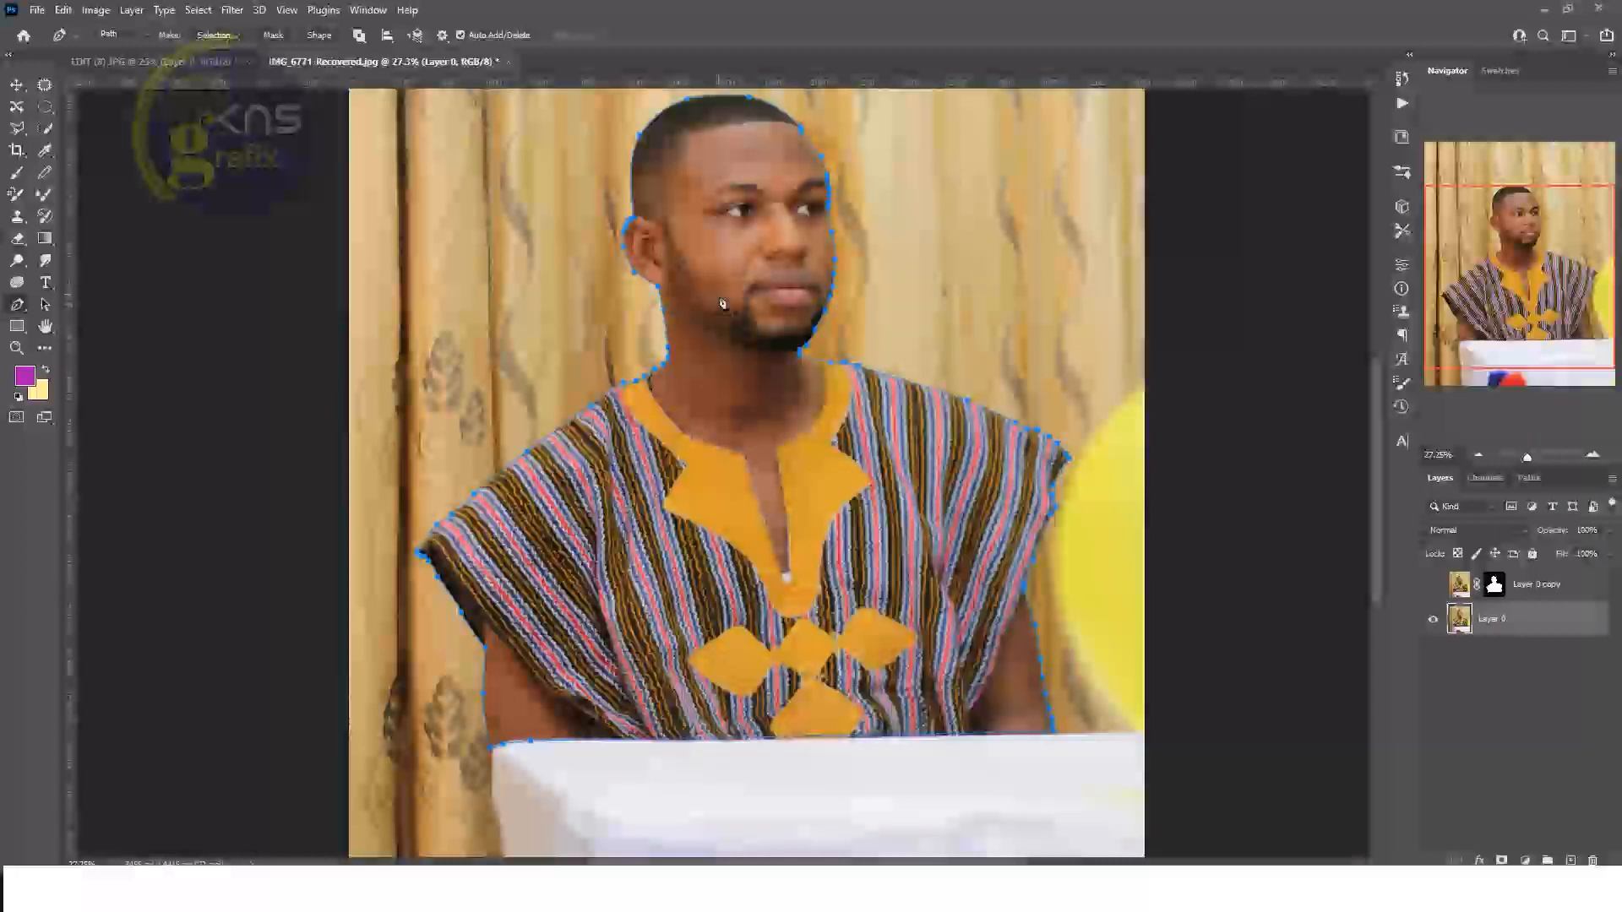
scroll(1180, 297, up, 3)
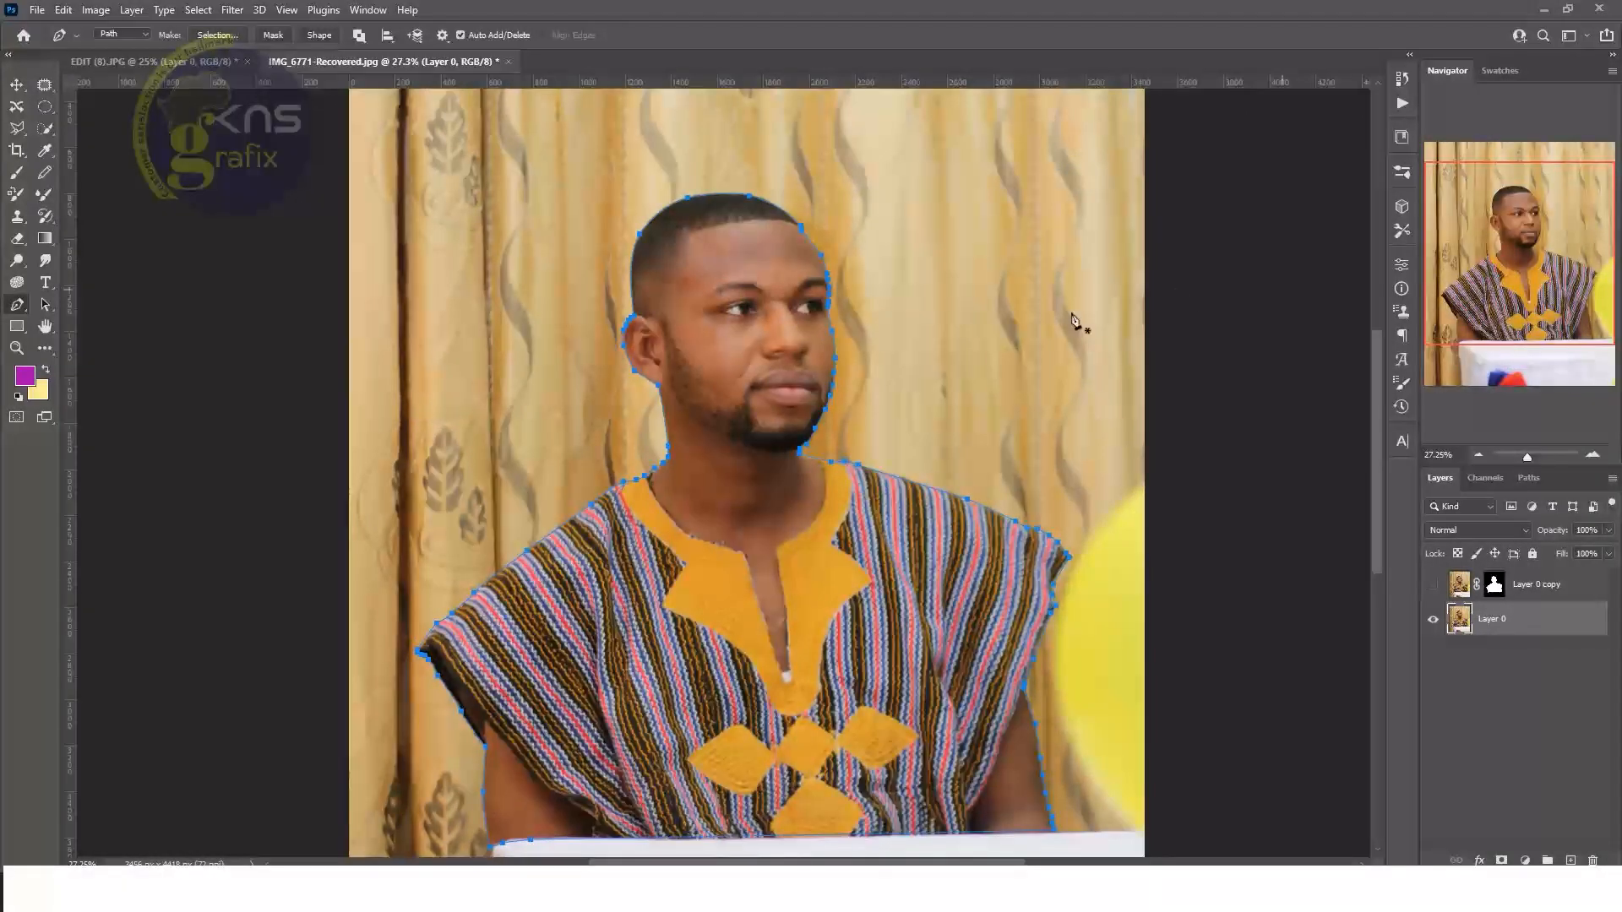
right_click(726, 336)
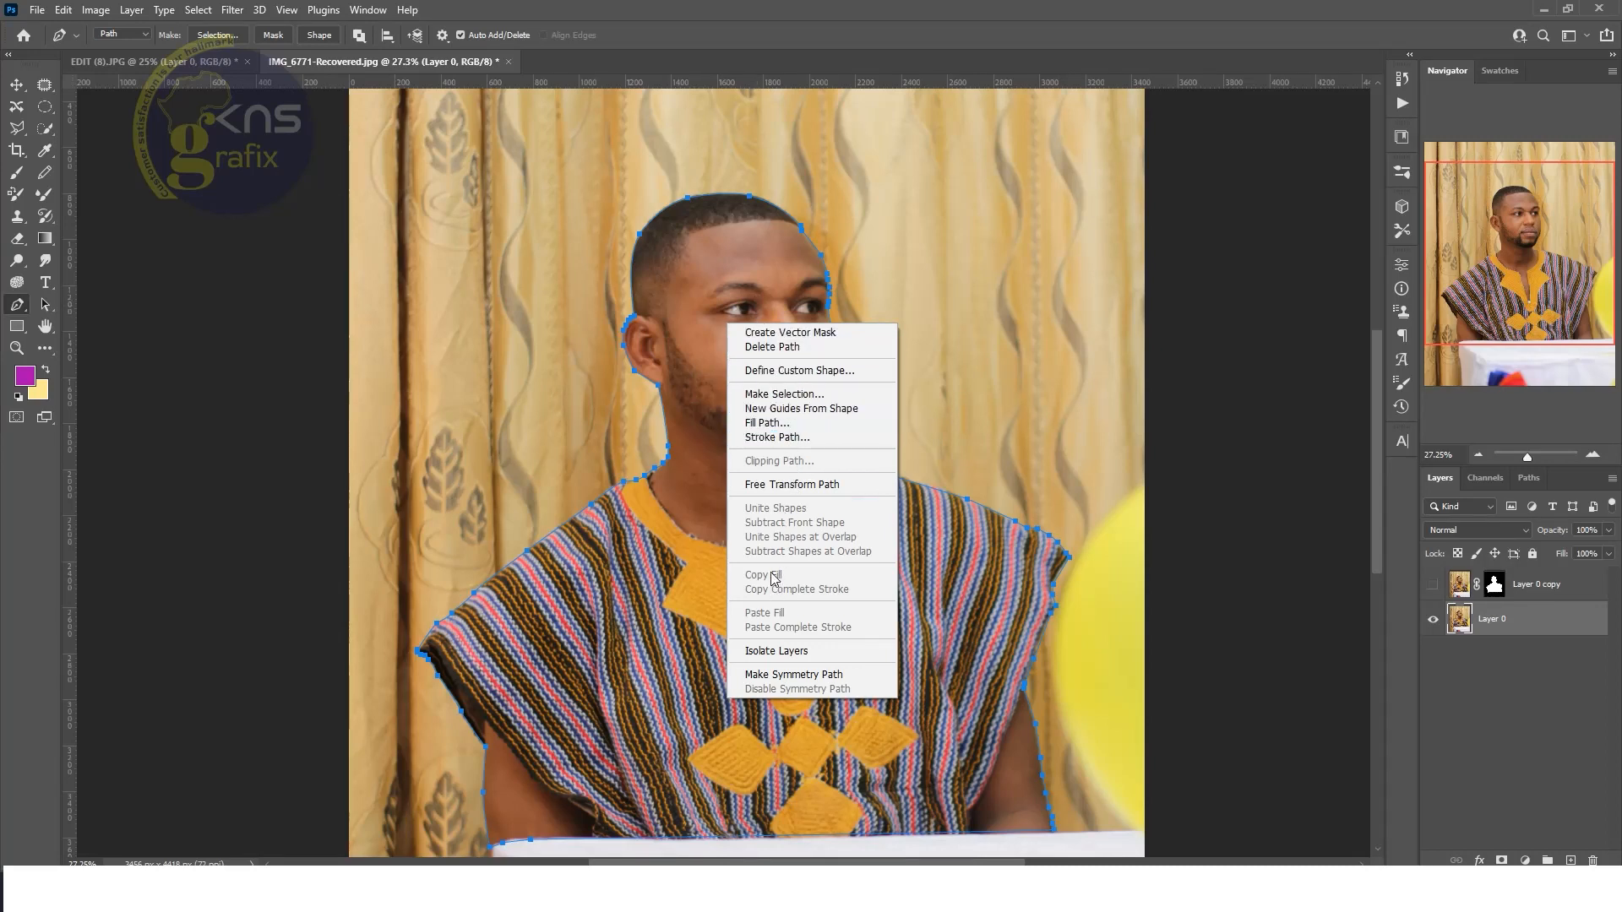
click(792, 395)
drag(751, 196, 1033, 179)
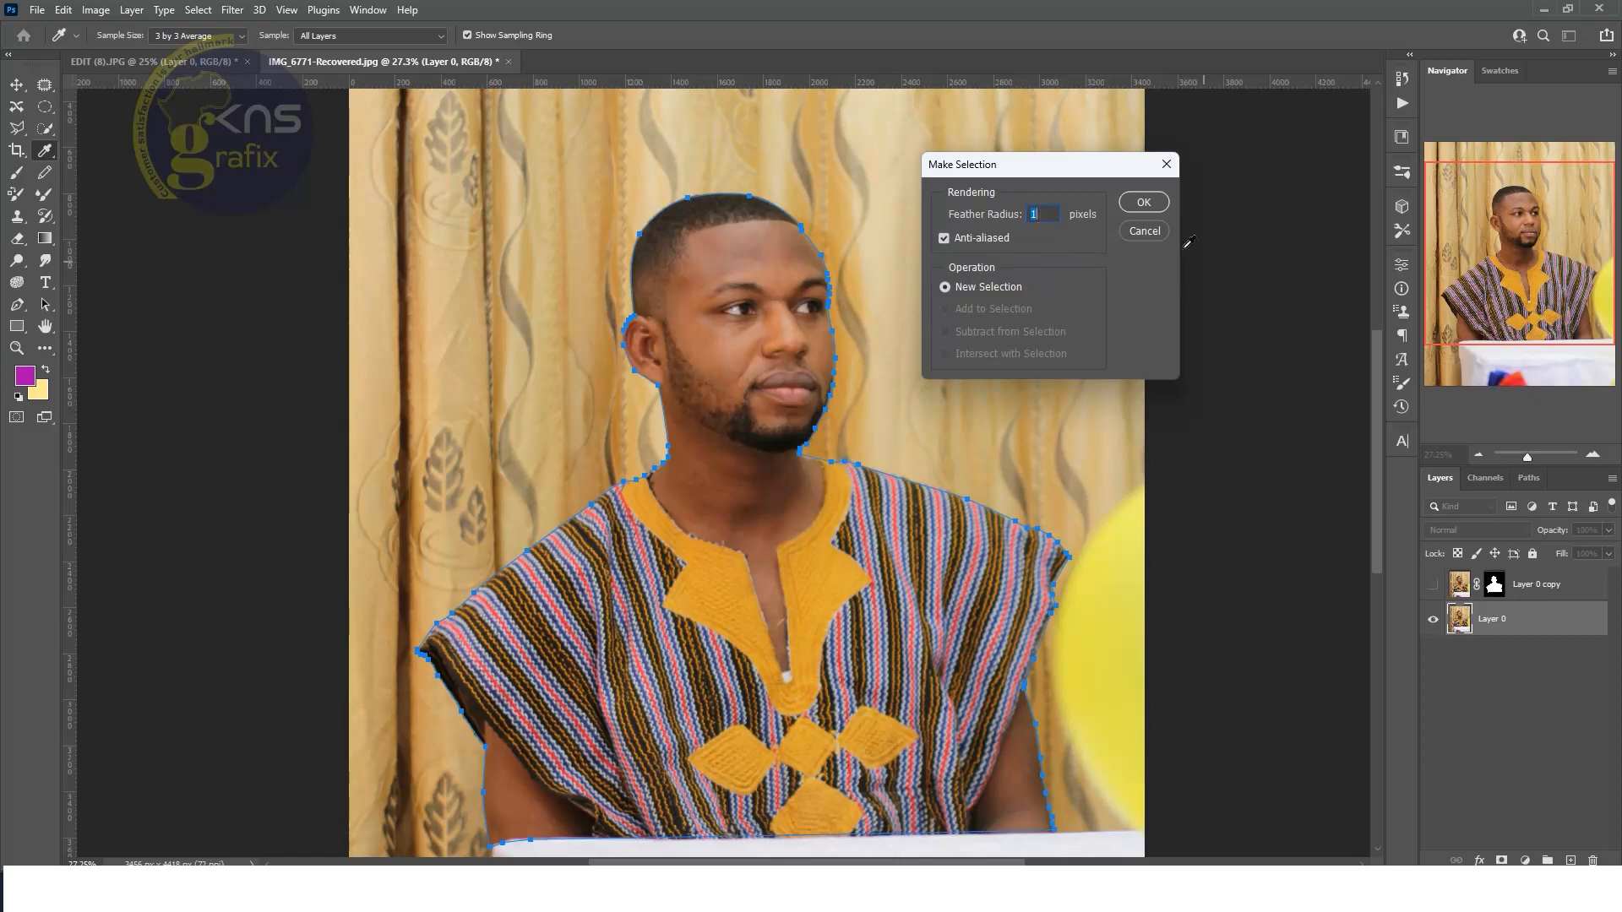
click(1142, 203)
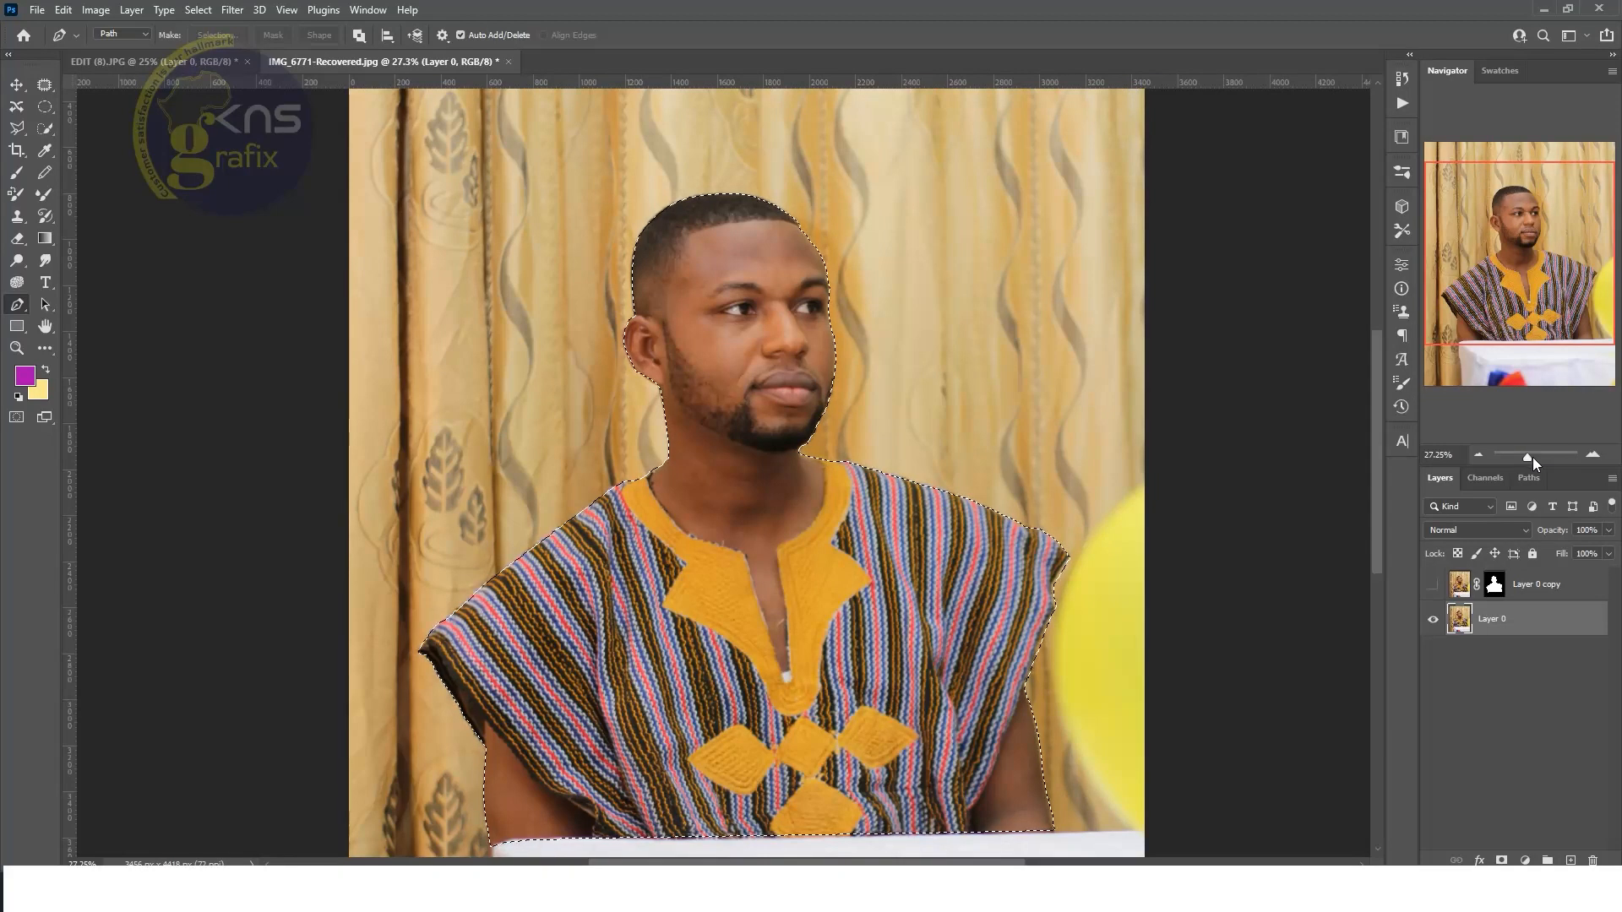
Inspect the selection edge around the head and open it in Select and Mask using the Quick Selection tool.
drag(1527, 457, 1531, 446)
drag(1517, 260, 1509, 223)
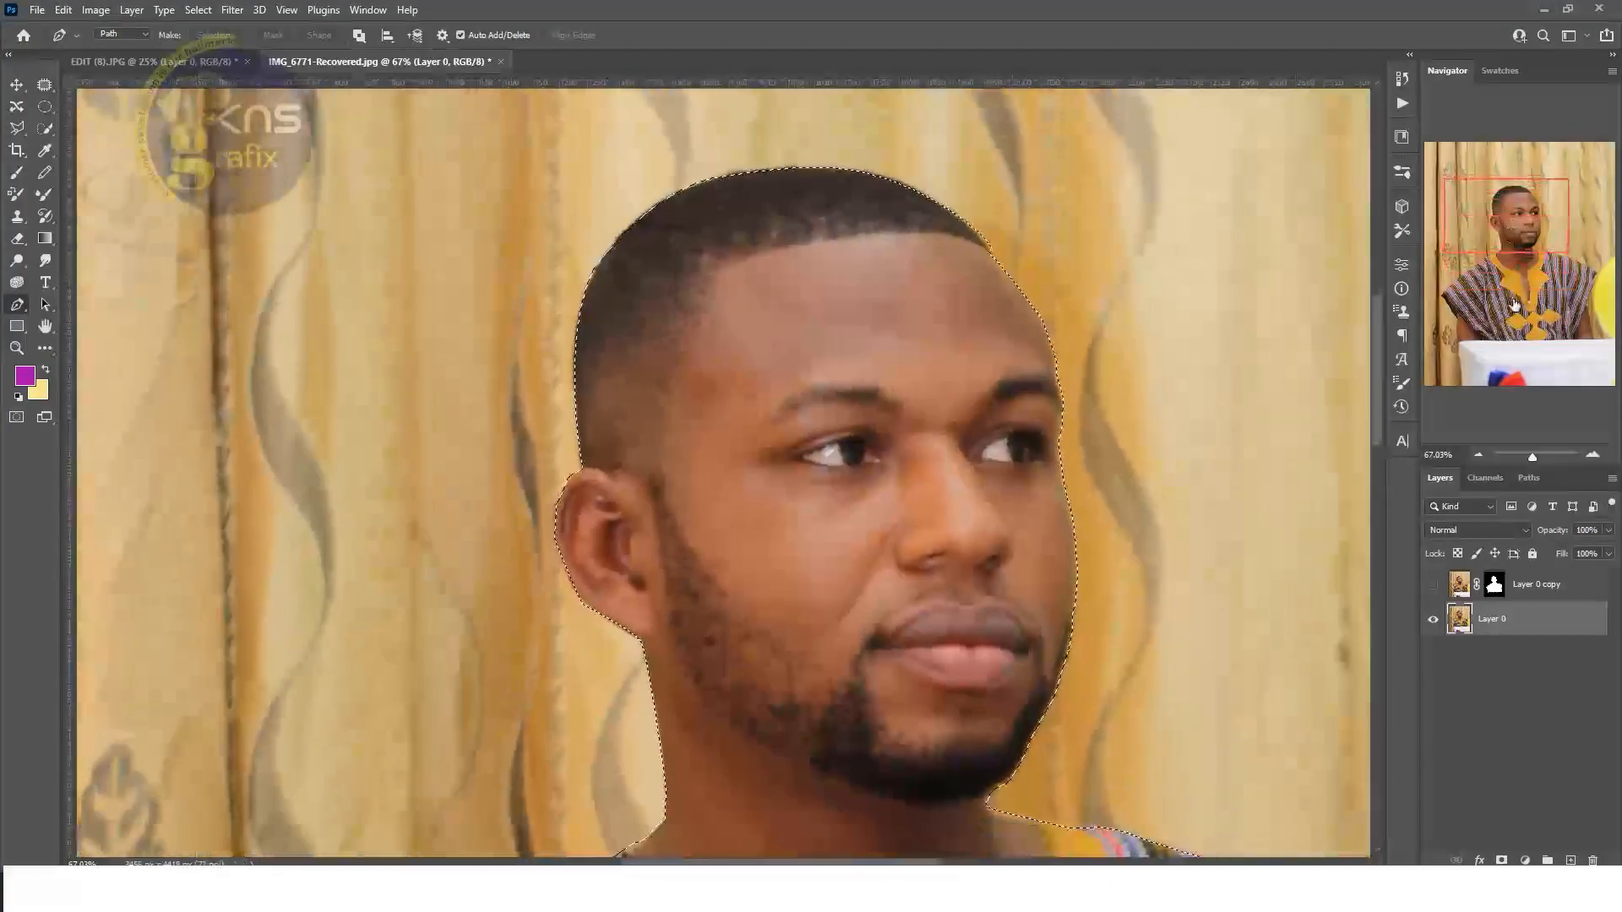
key(ctrl+plus)
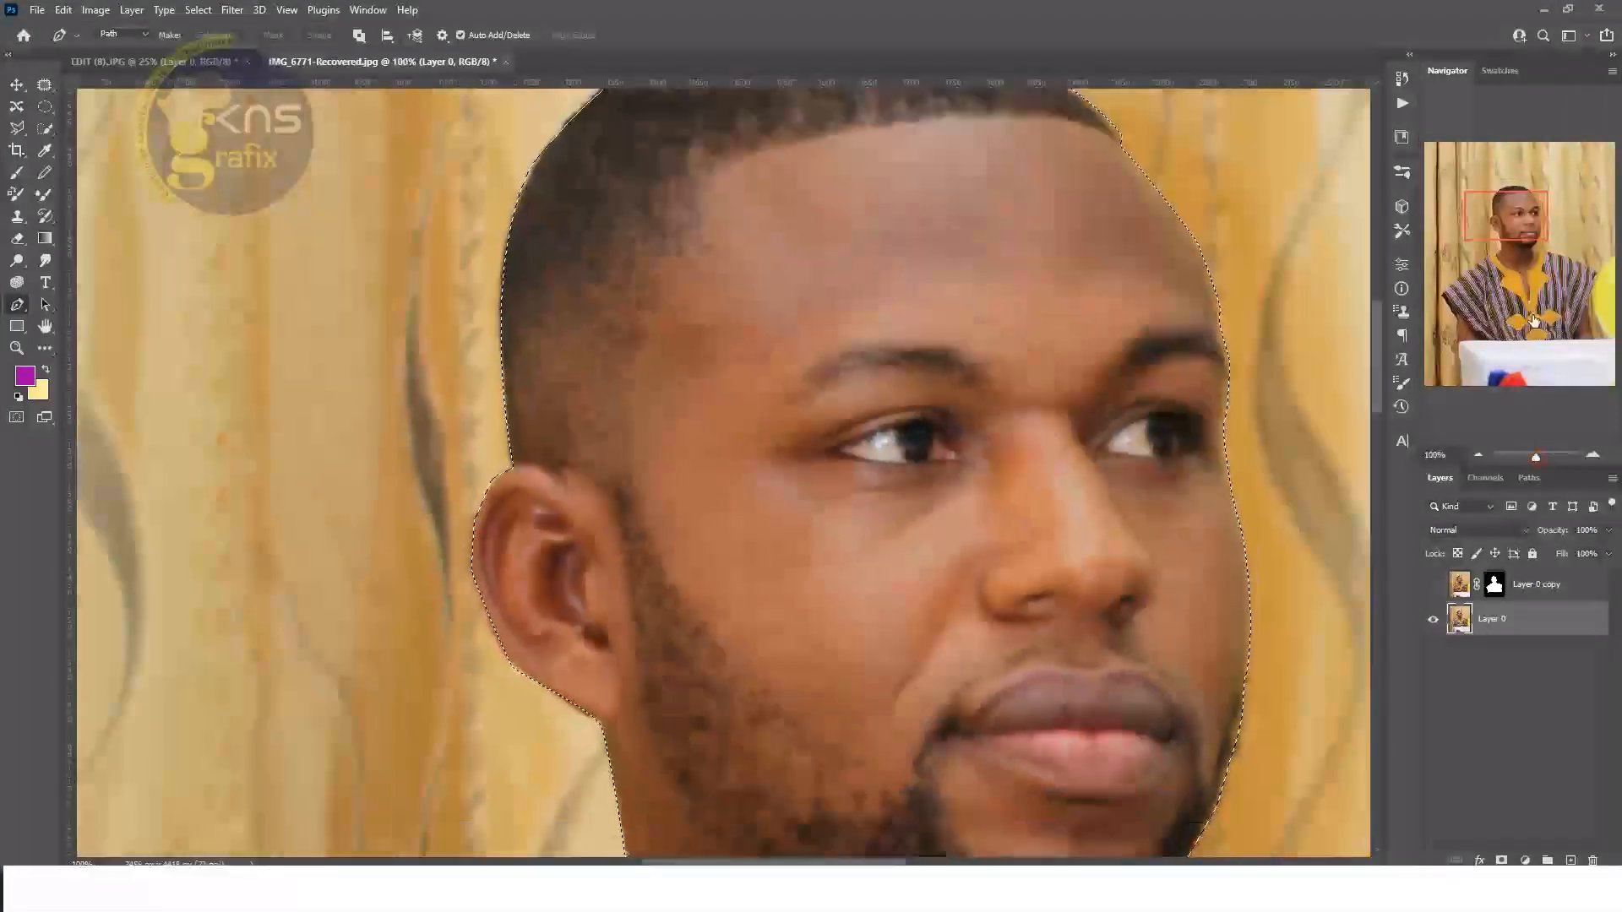
drag(1507, 228, 1513, 218)
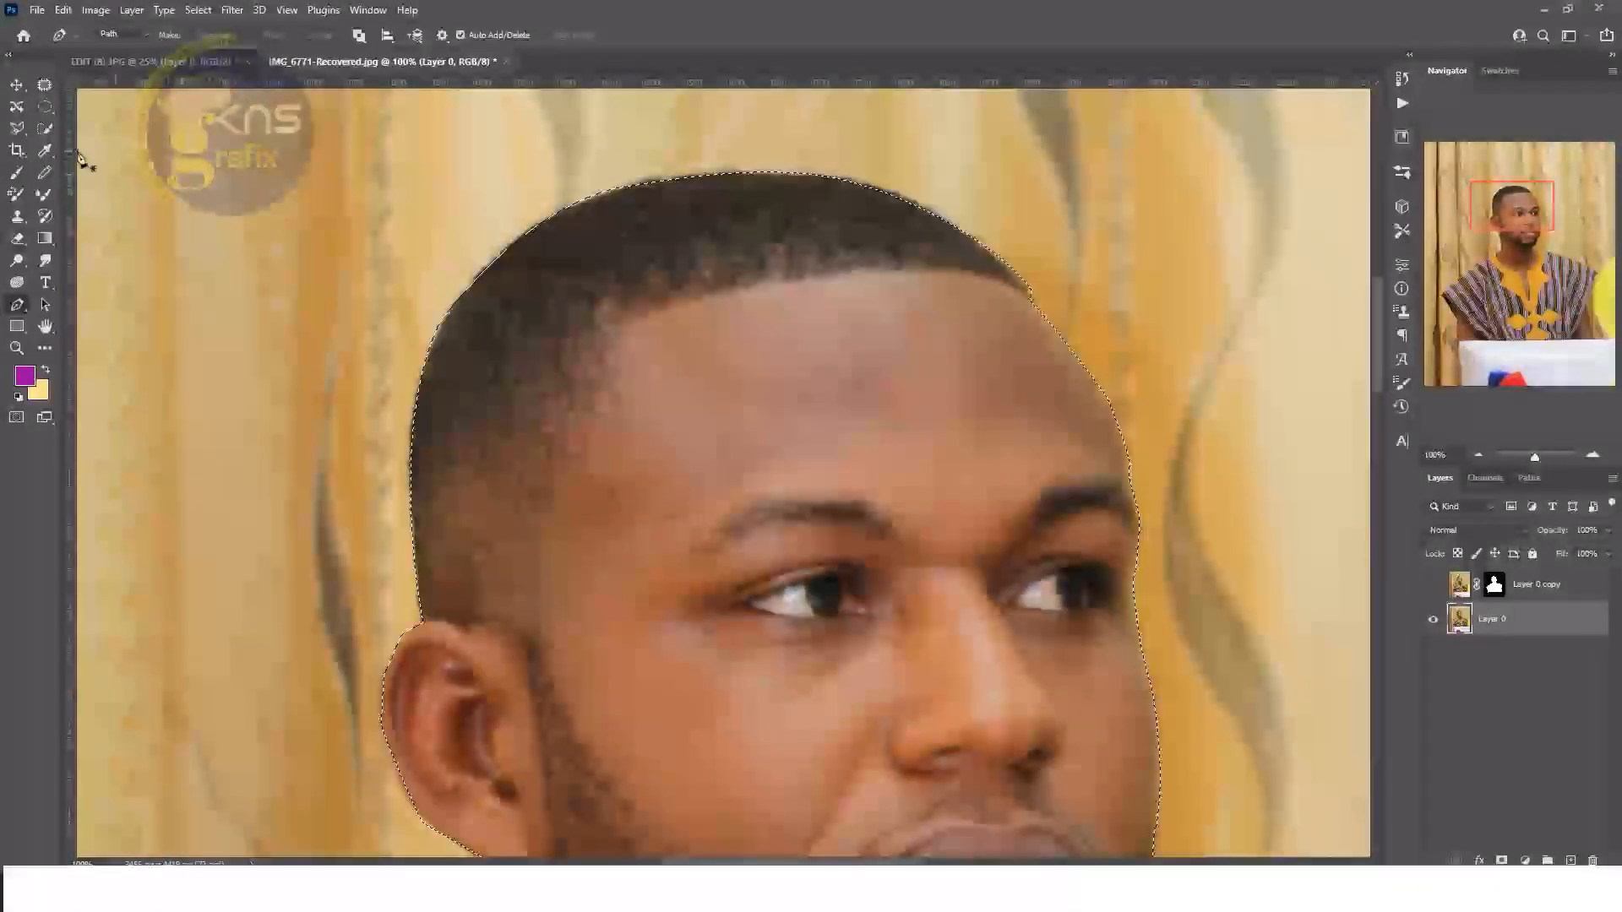
click(48, 128)
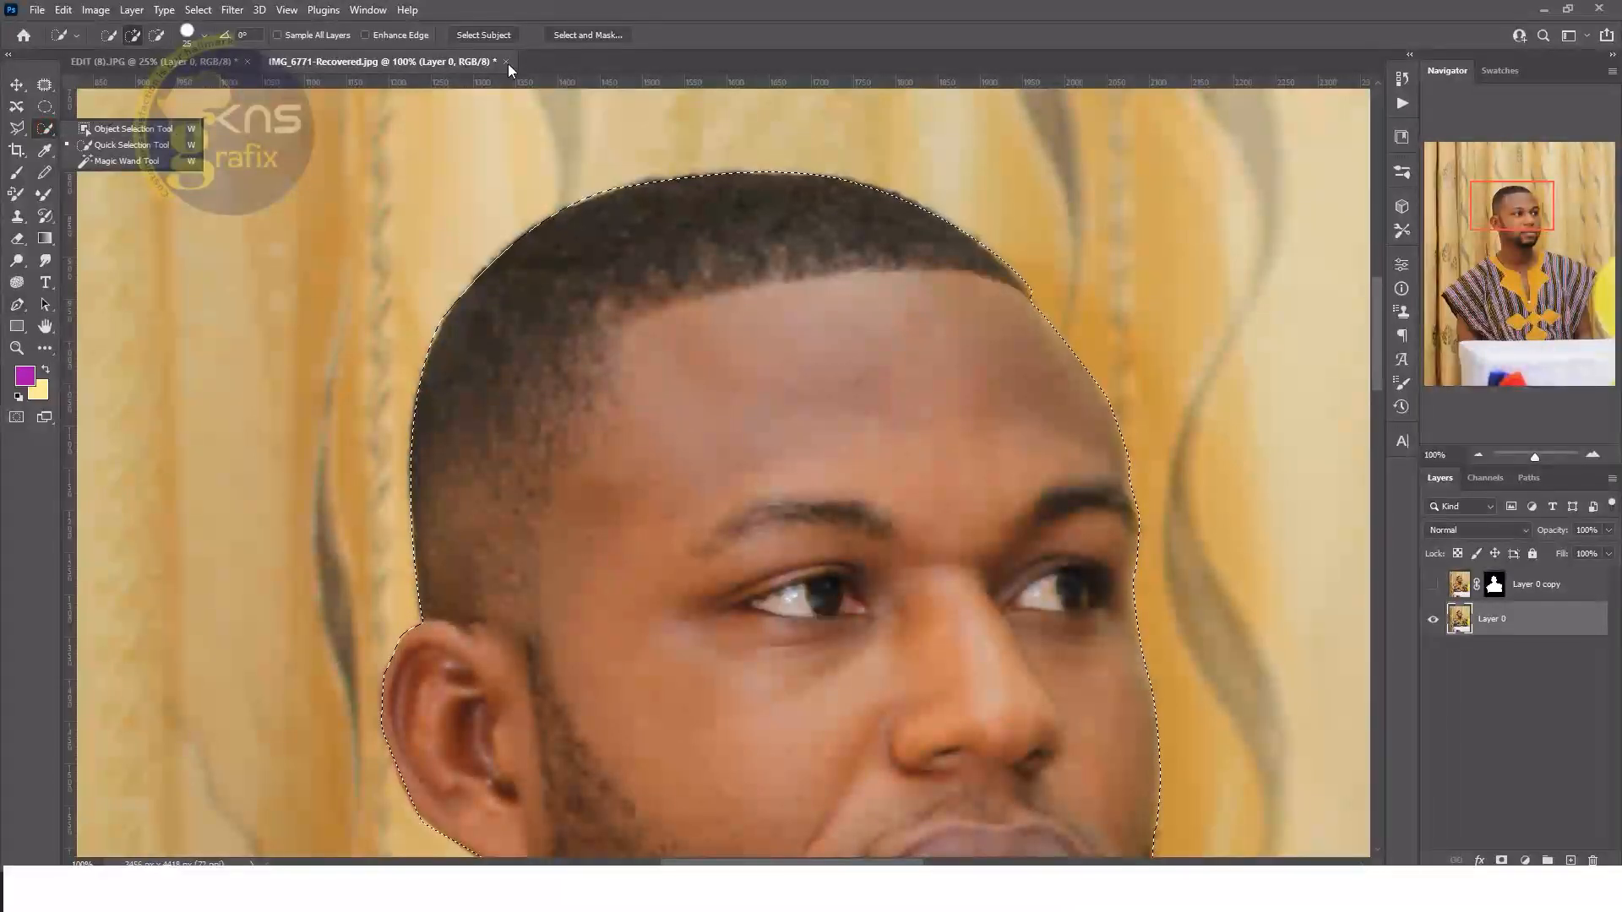
click(580, 33)
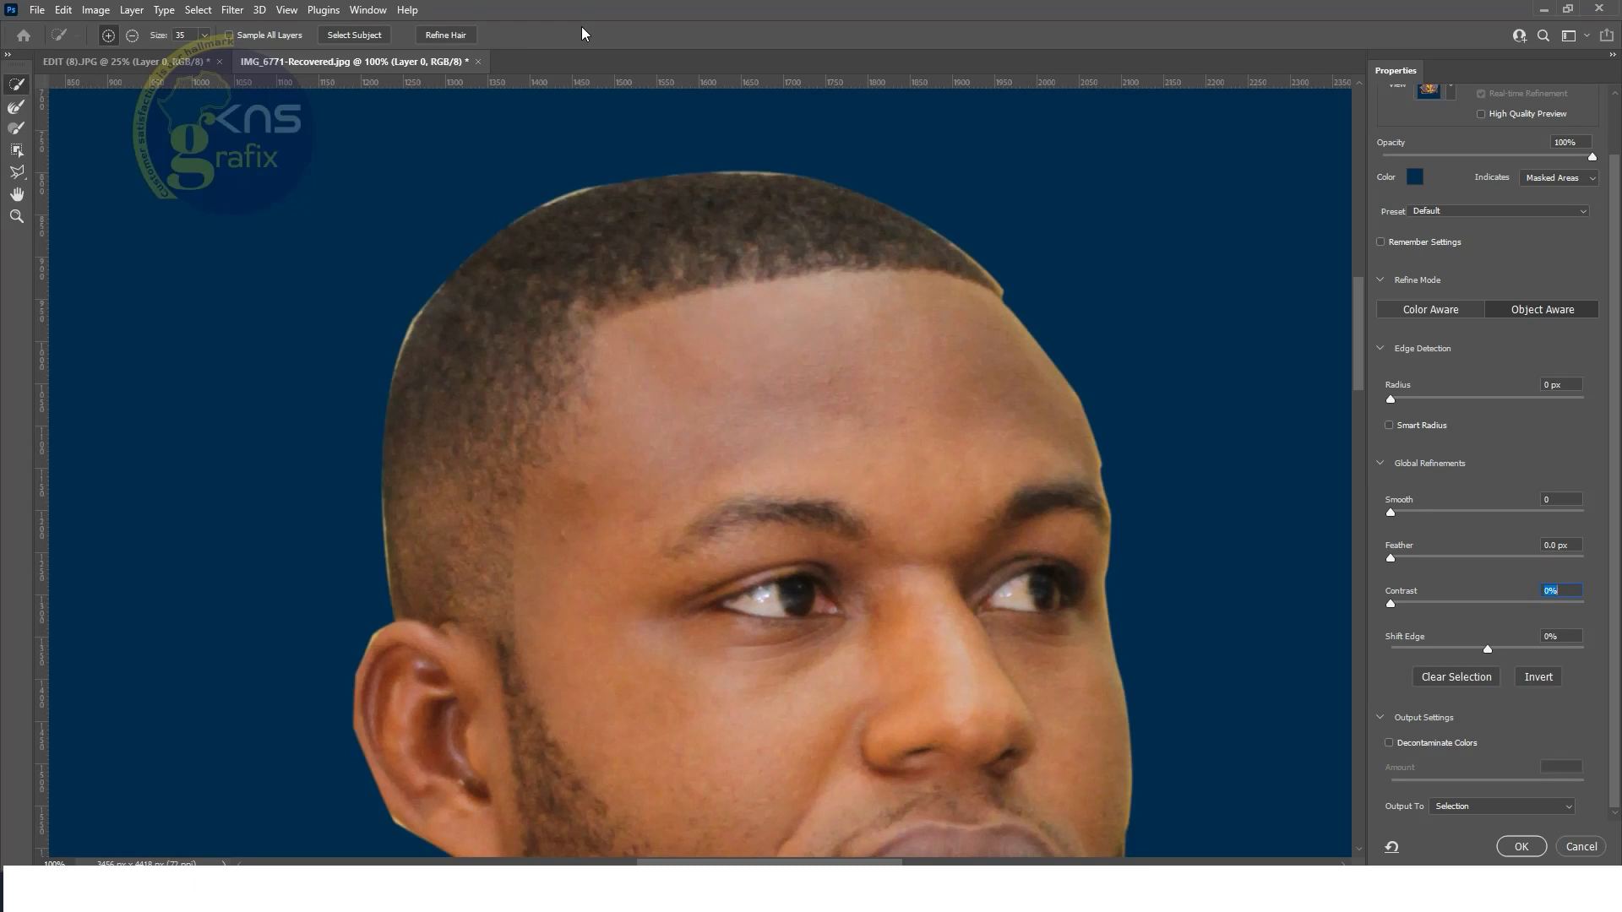
Set the edge detection radius to 1 px, turn on Smart Radius and enable Decontaminate Colors for the head's edge.
mouse_move(1356, 364)
mouse_down()
mouse_move(1361, 449)
mouse_move(1360, 379)
mouse_up()
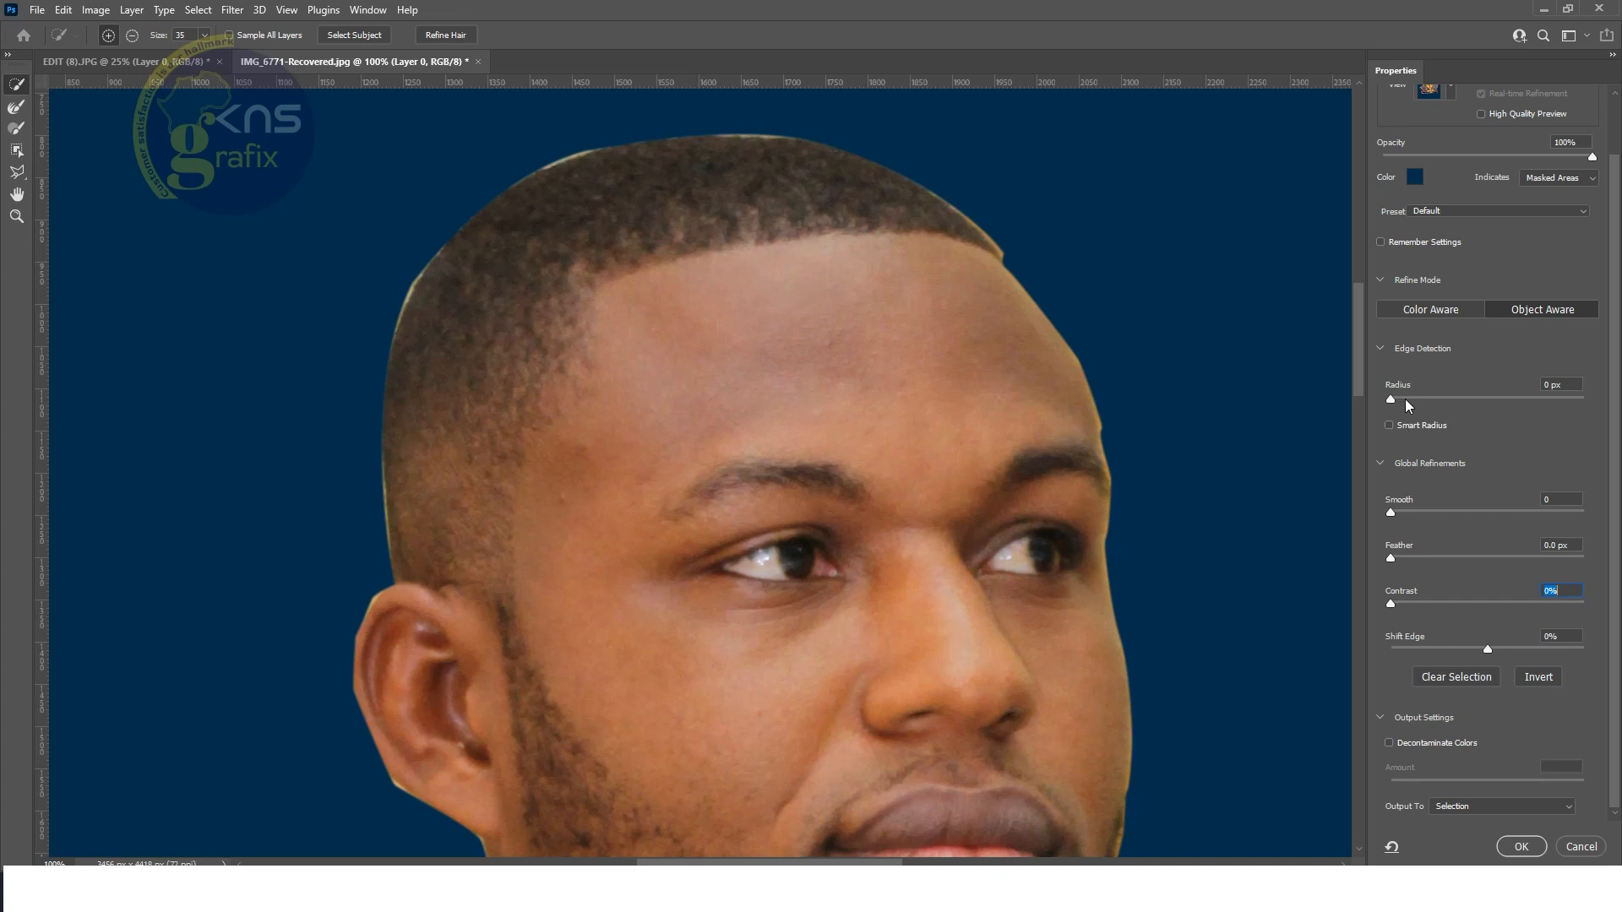
drag(1392, 398, 1399, 398)
click(1389, 424)
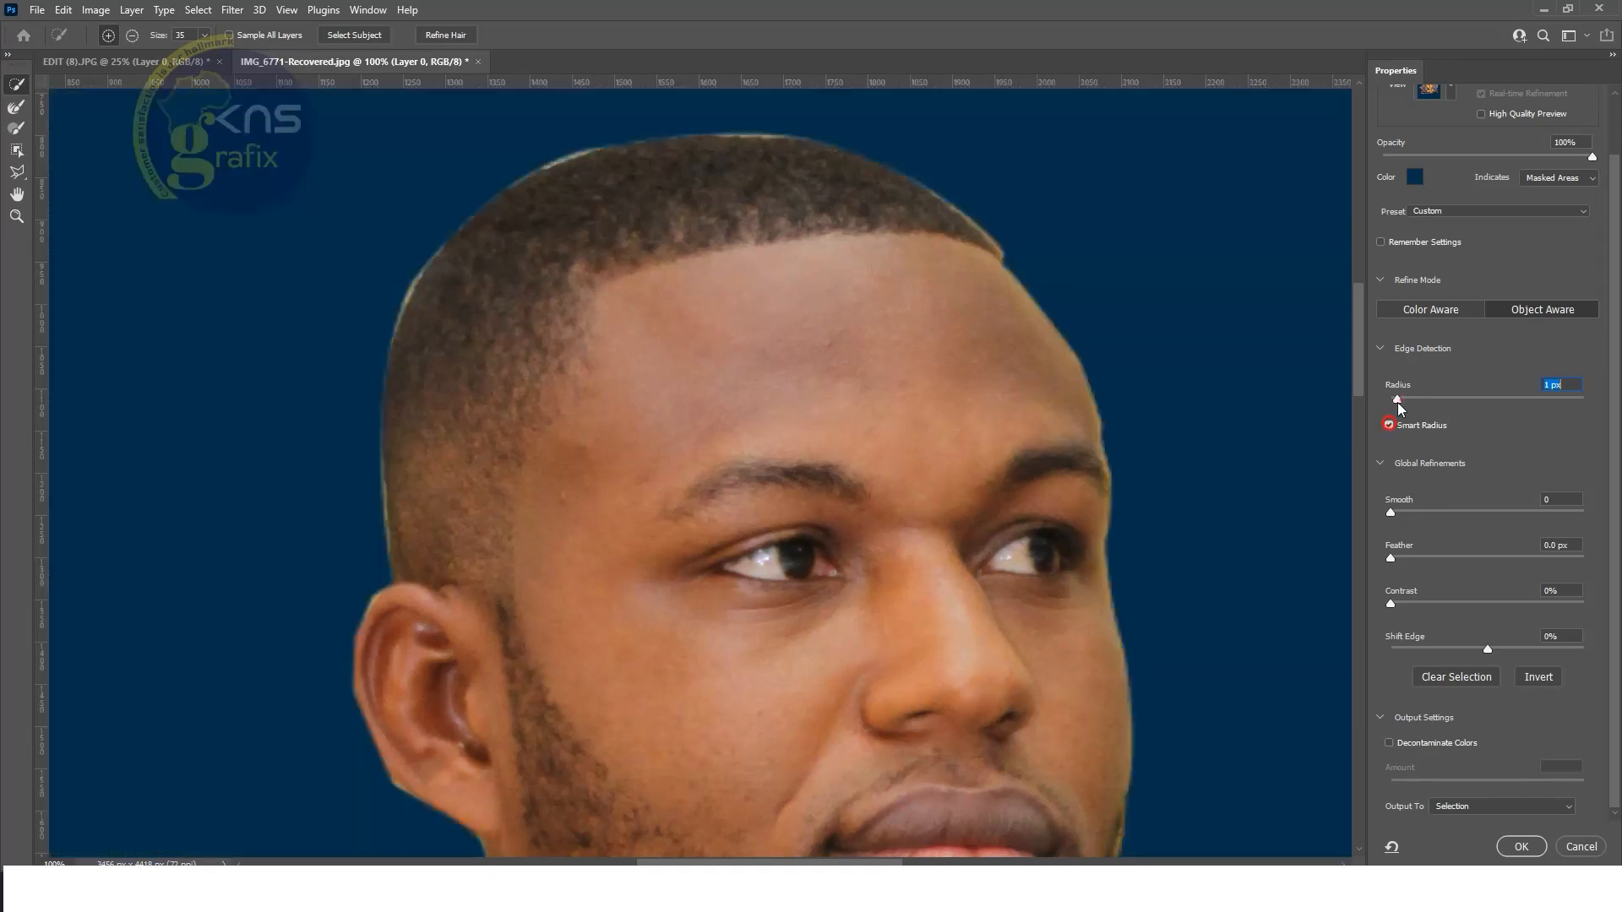
drag(1401, 398, 1399, 400)
click(1389, 744)
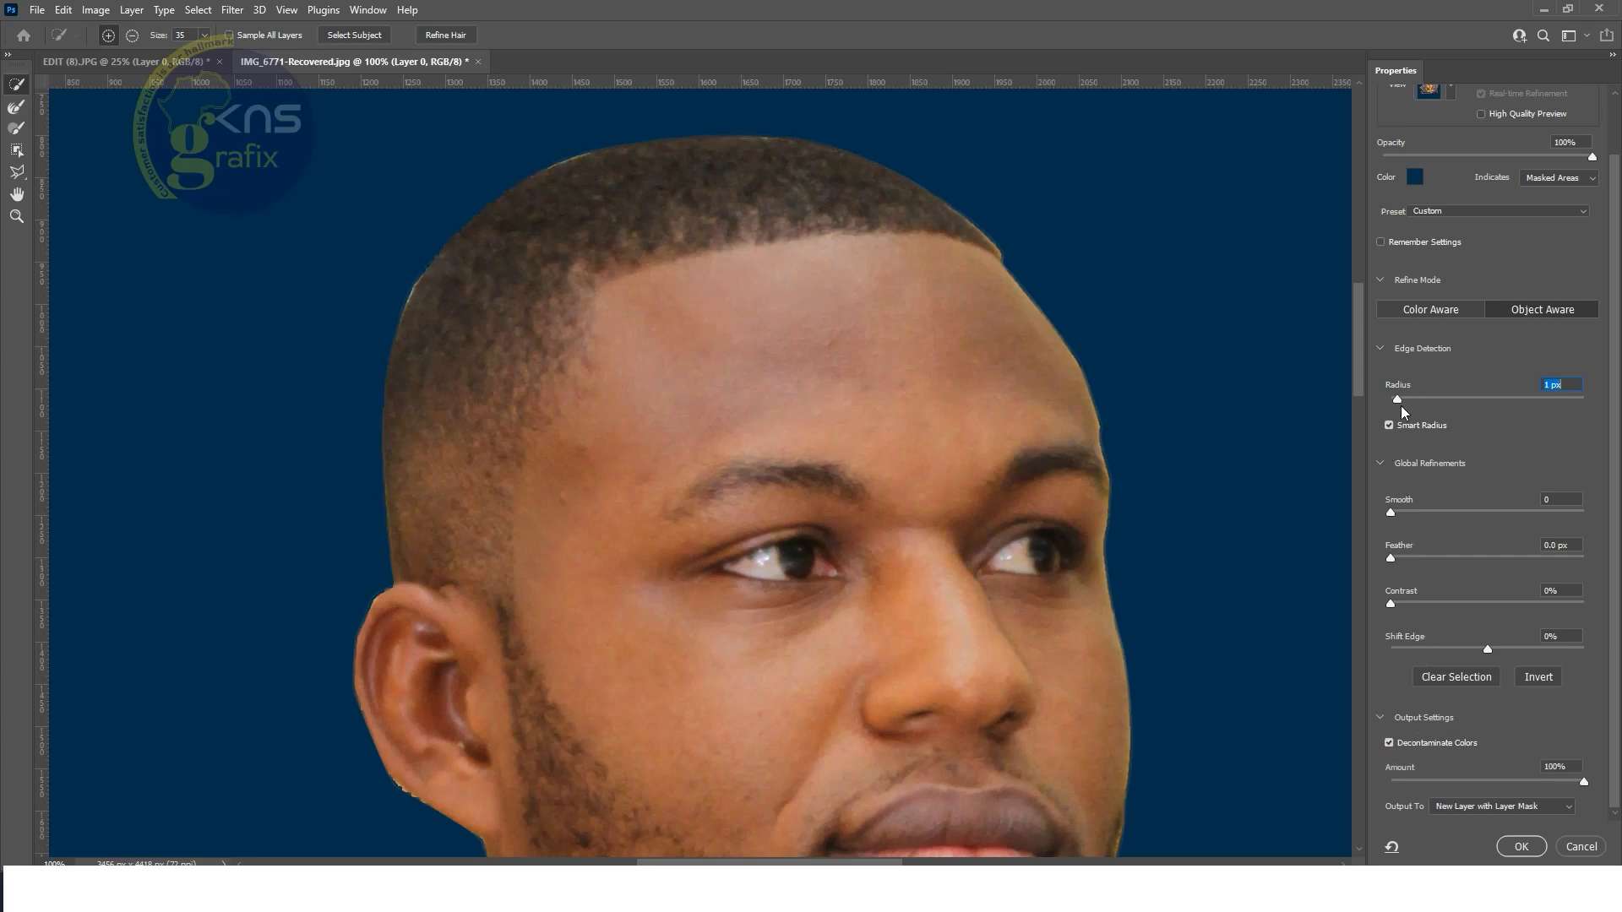
Set the feather to 0.3 px and output the refined selection as a new layer with a layer mask.
drag(1386, 560, 1389, 559)
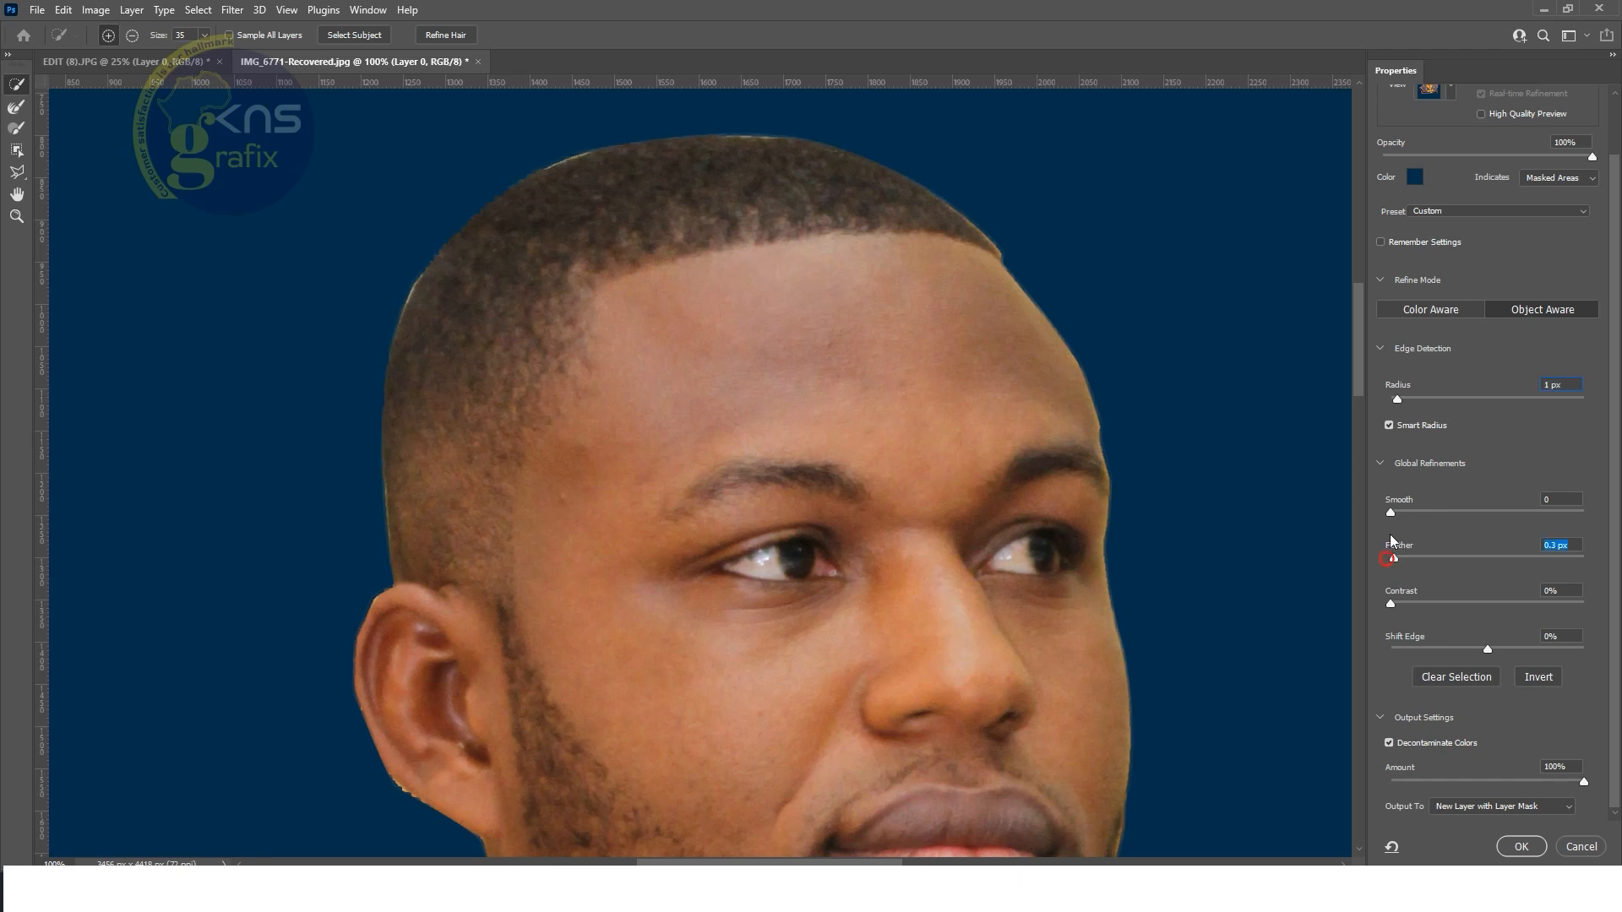
key(ctrl+minus)
key(ctrl+minus)
key(ctrl+minus)
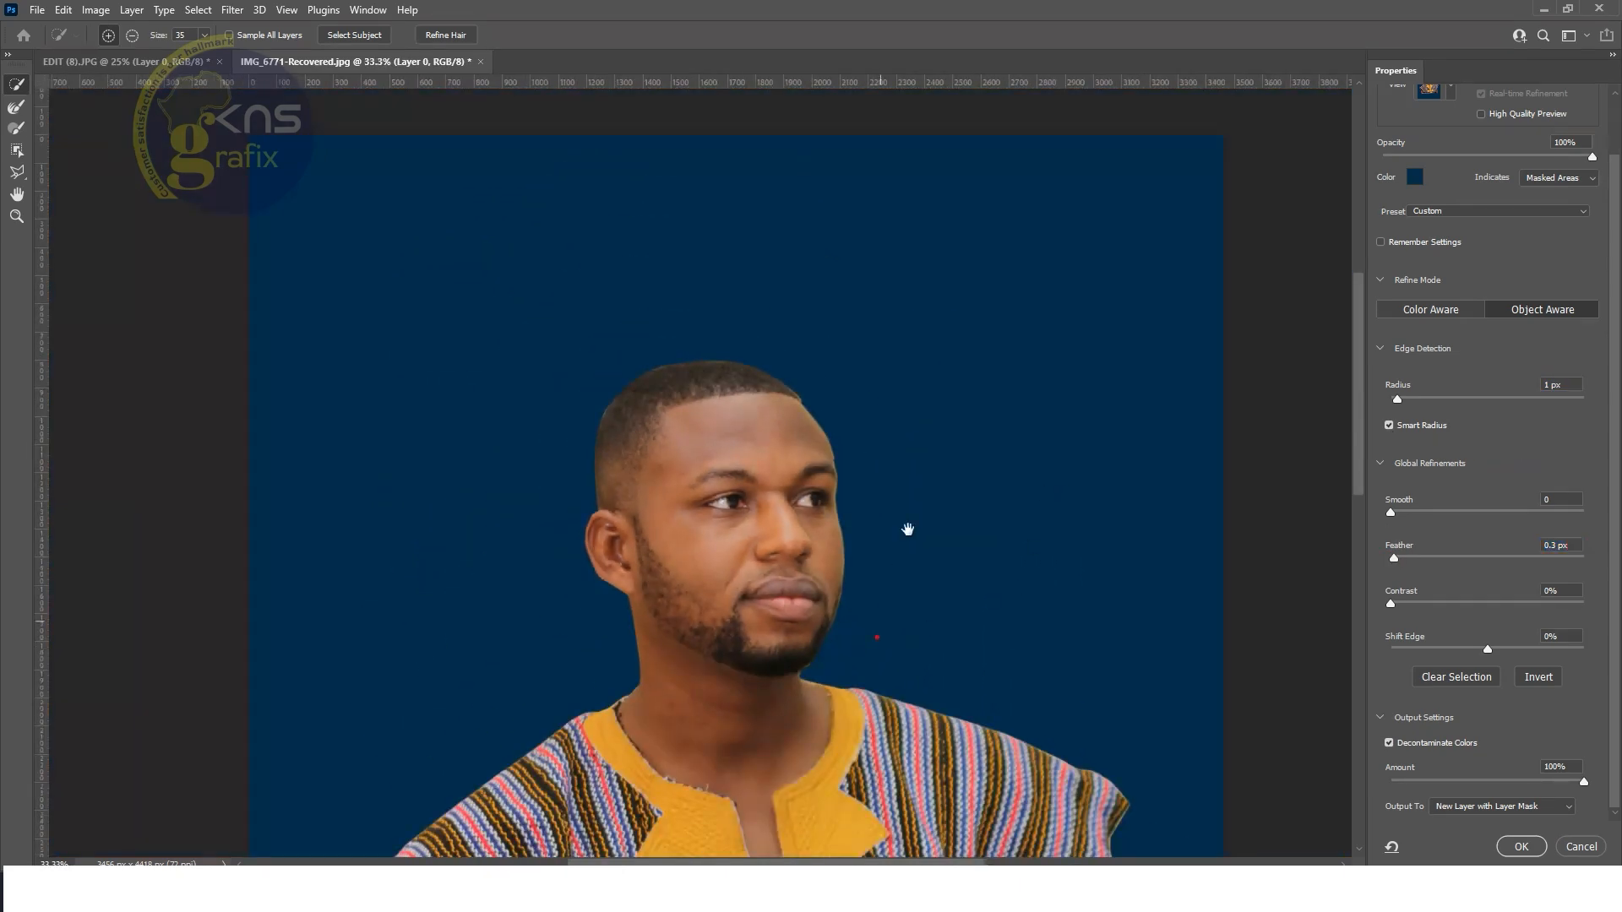
drag(904, 532, 916, 423)
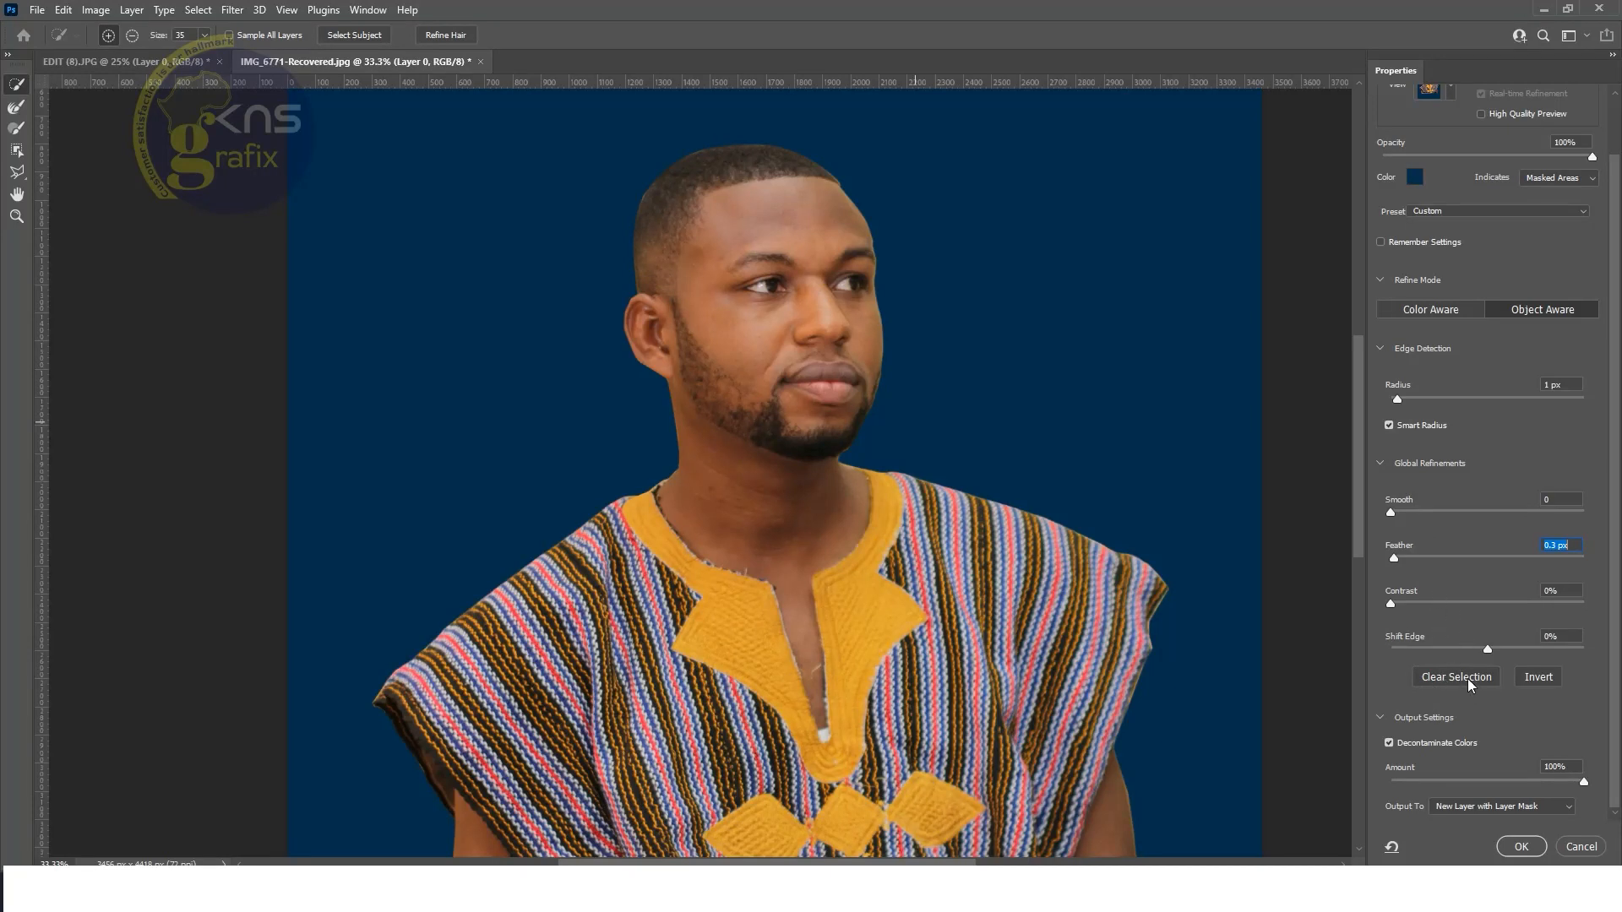
click(1510, 845)
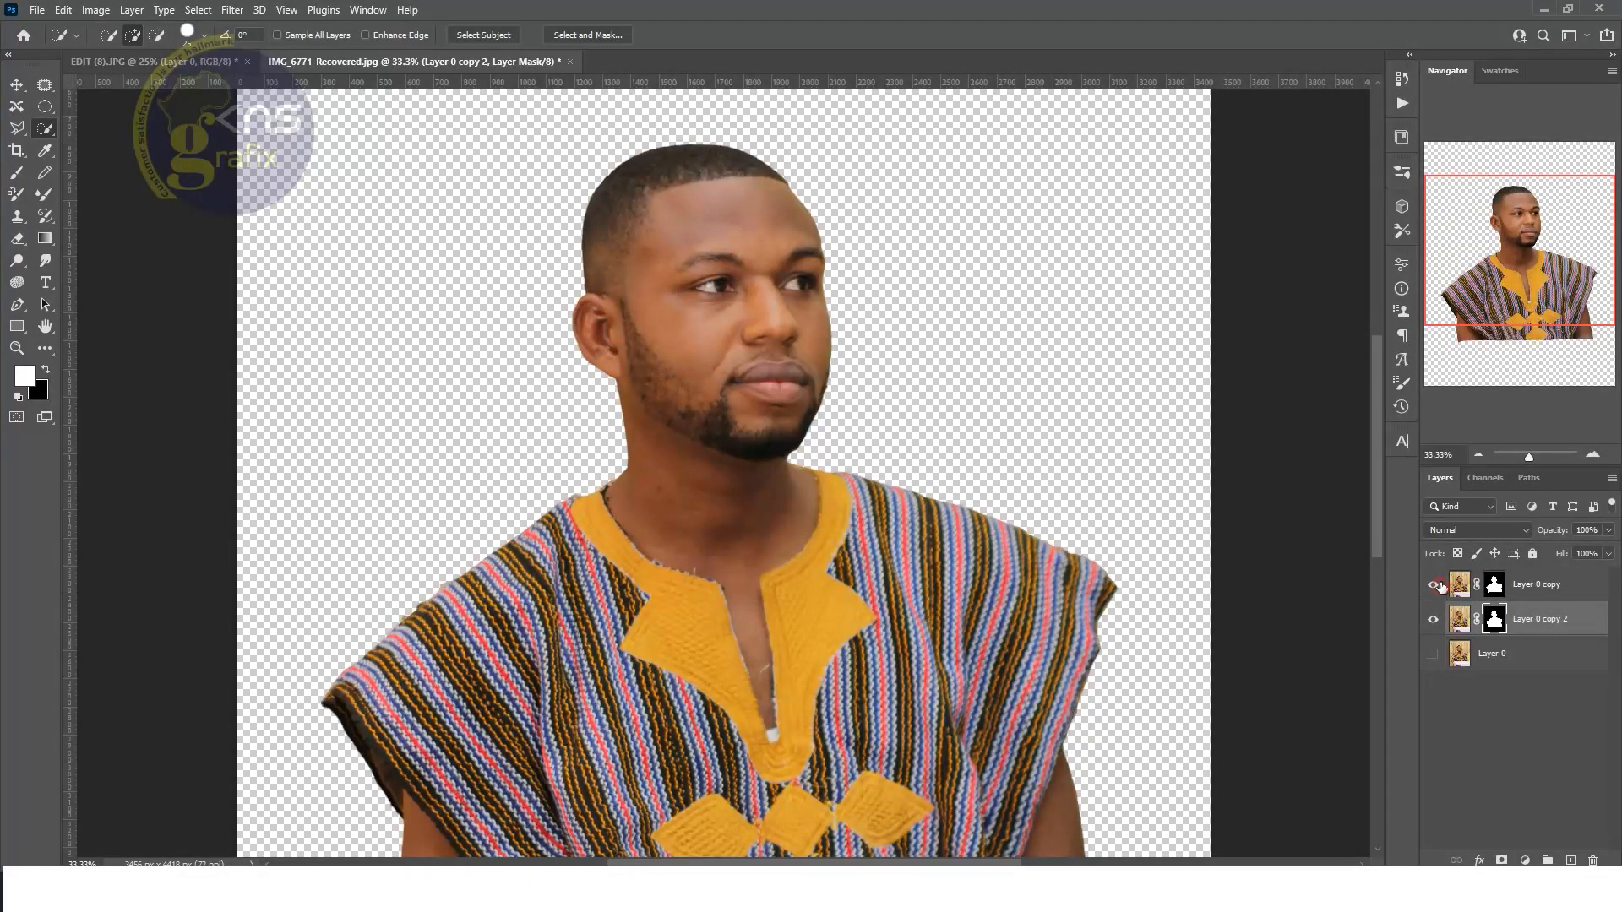
Show only the Layer 0 copy cutout and add a purple Solid Color fill layer (ac08b4) directly above Layer 0.
click(1436, 585)
click(1432, 619)
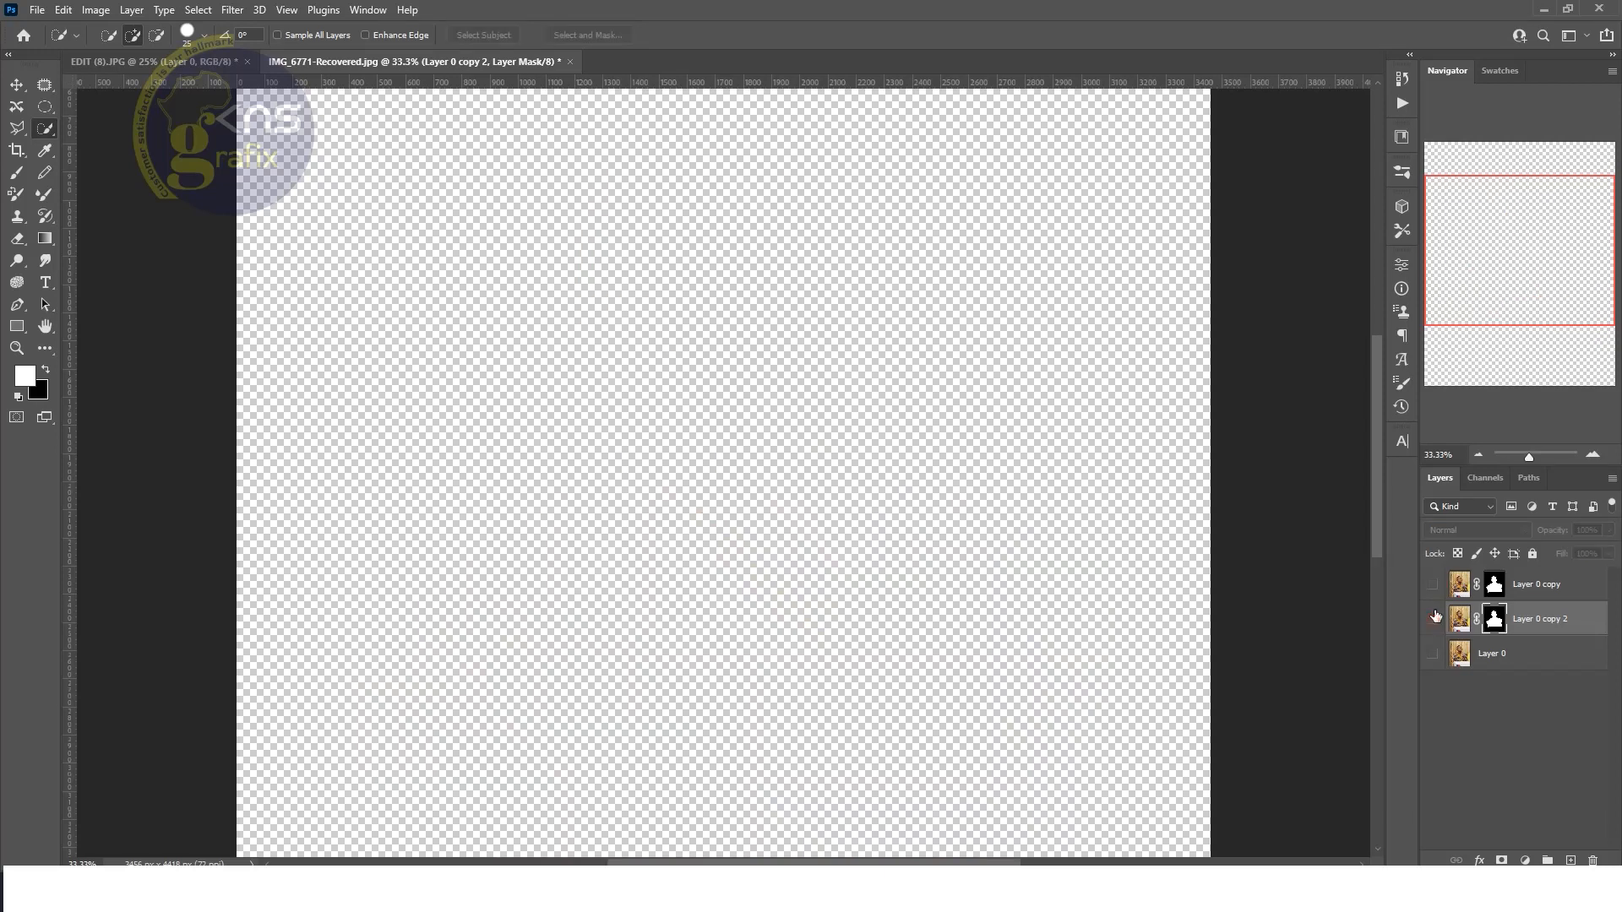
click(1434, 586)
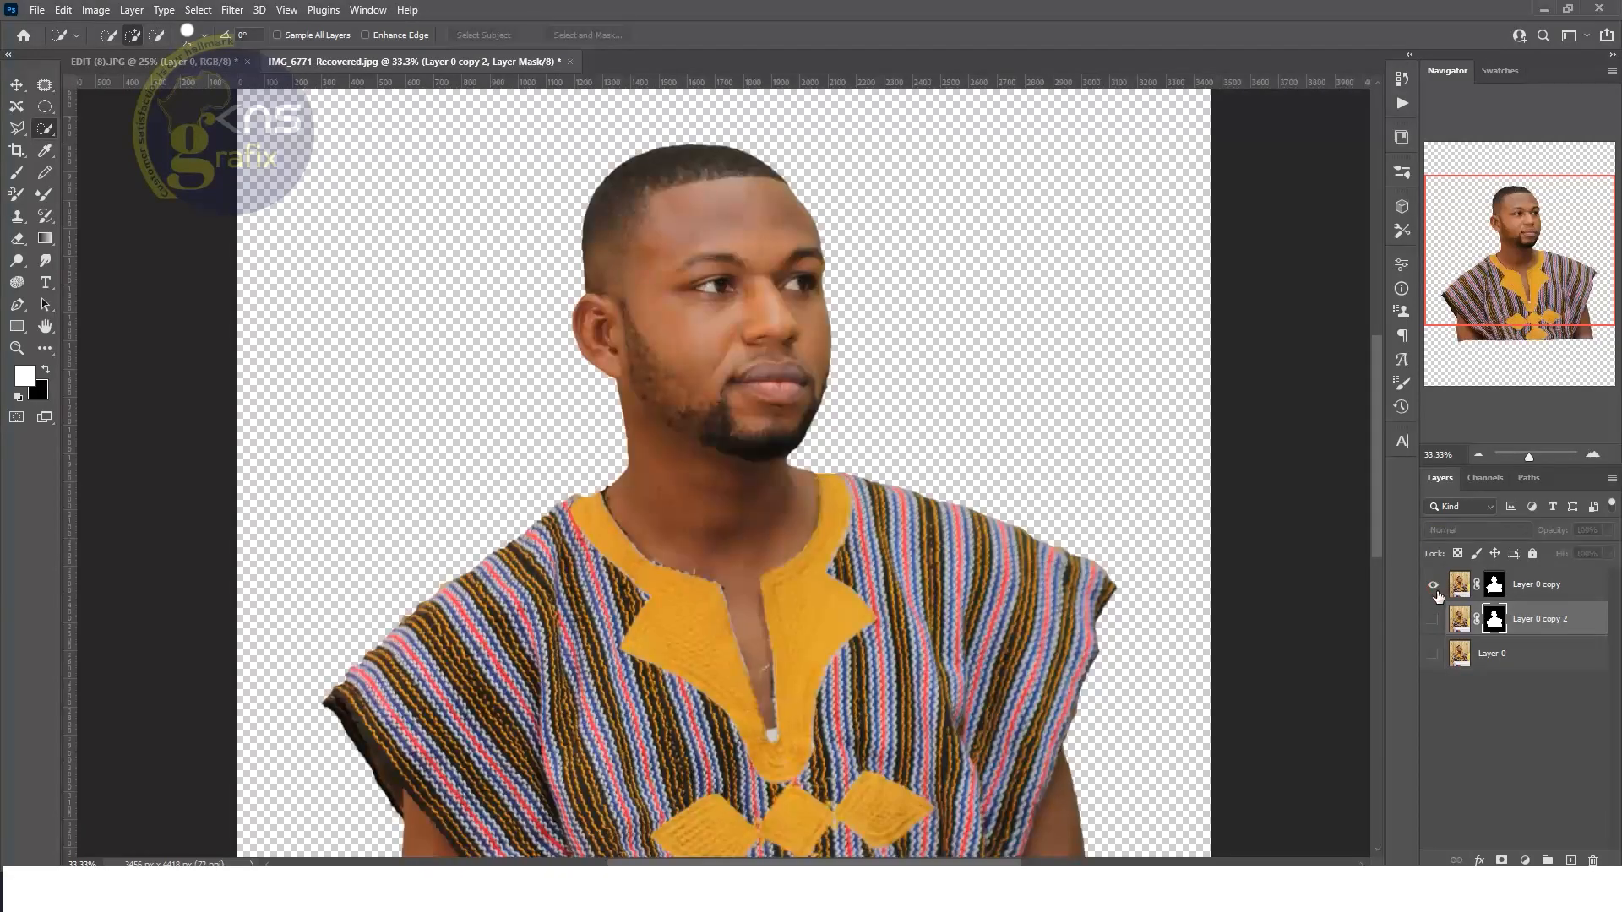
click(1511, 661)
click(1525, 859)
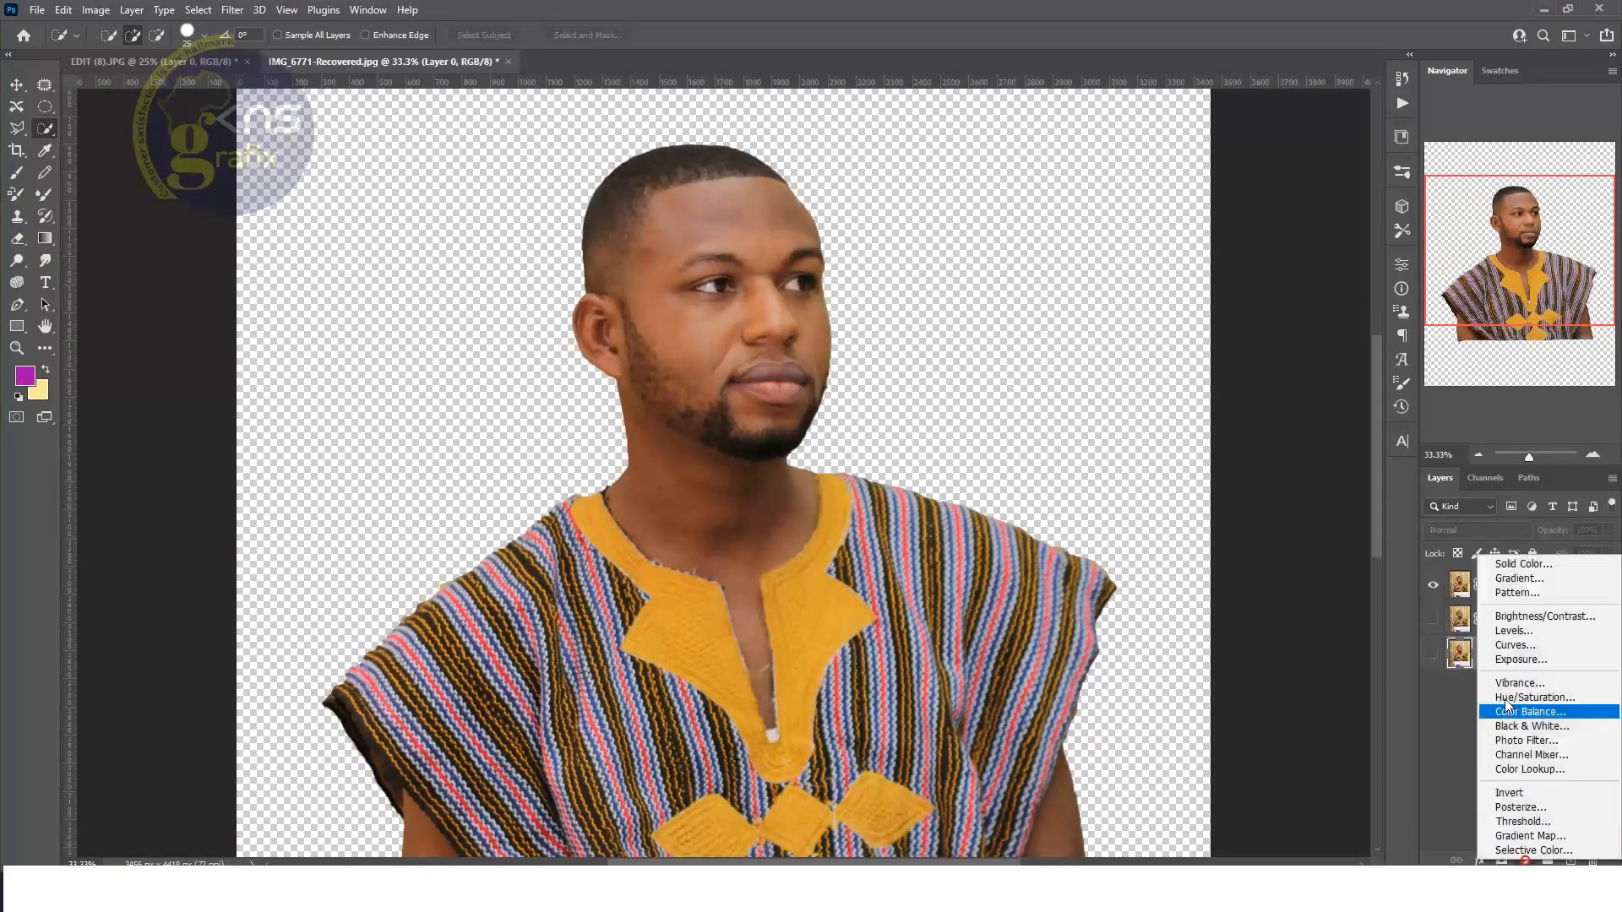
click(1514, 566)
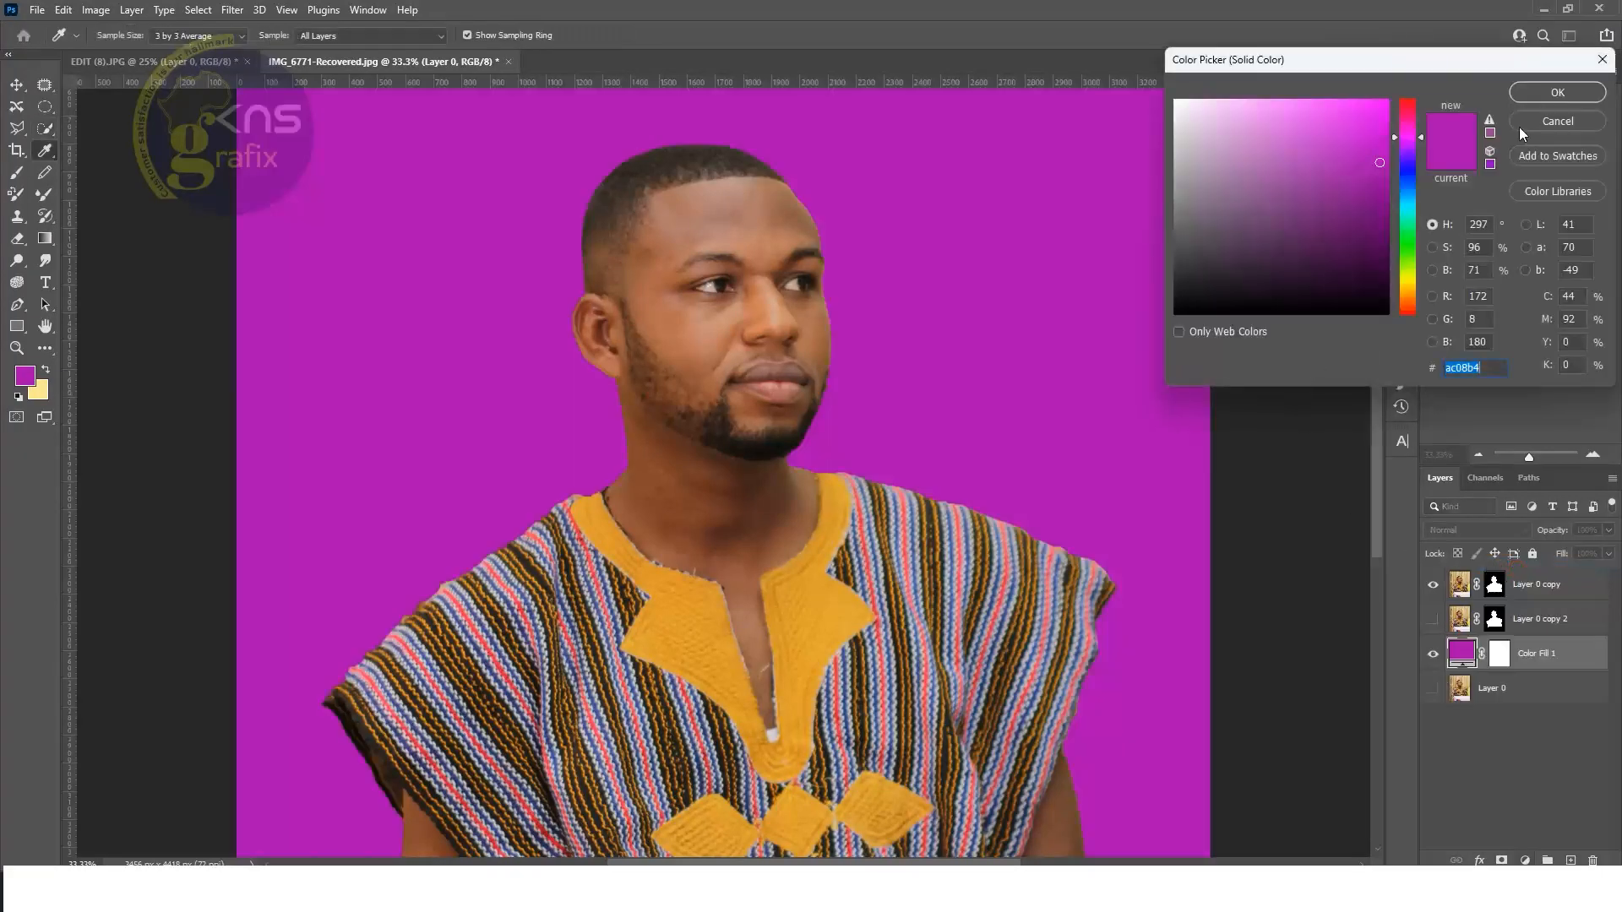
click(1542, 101)
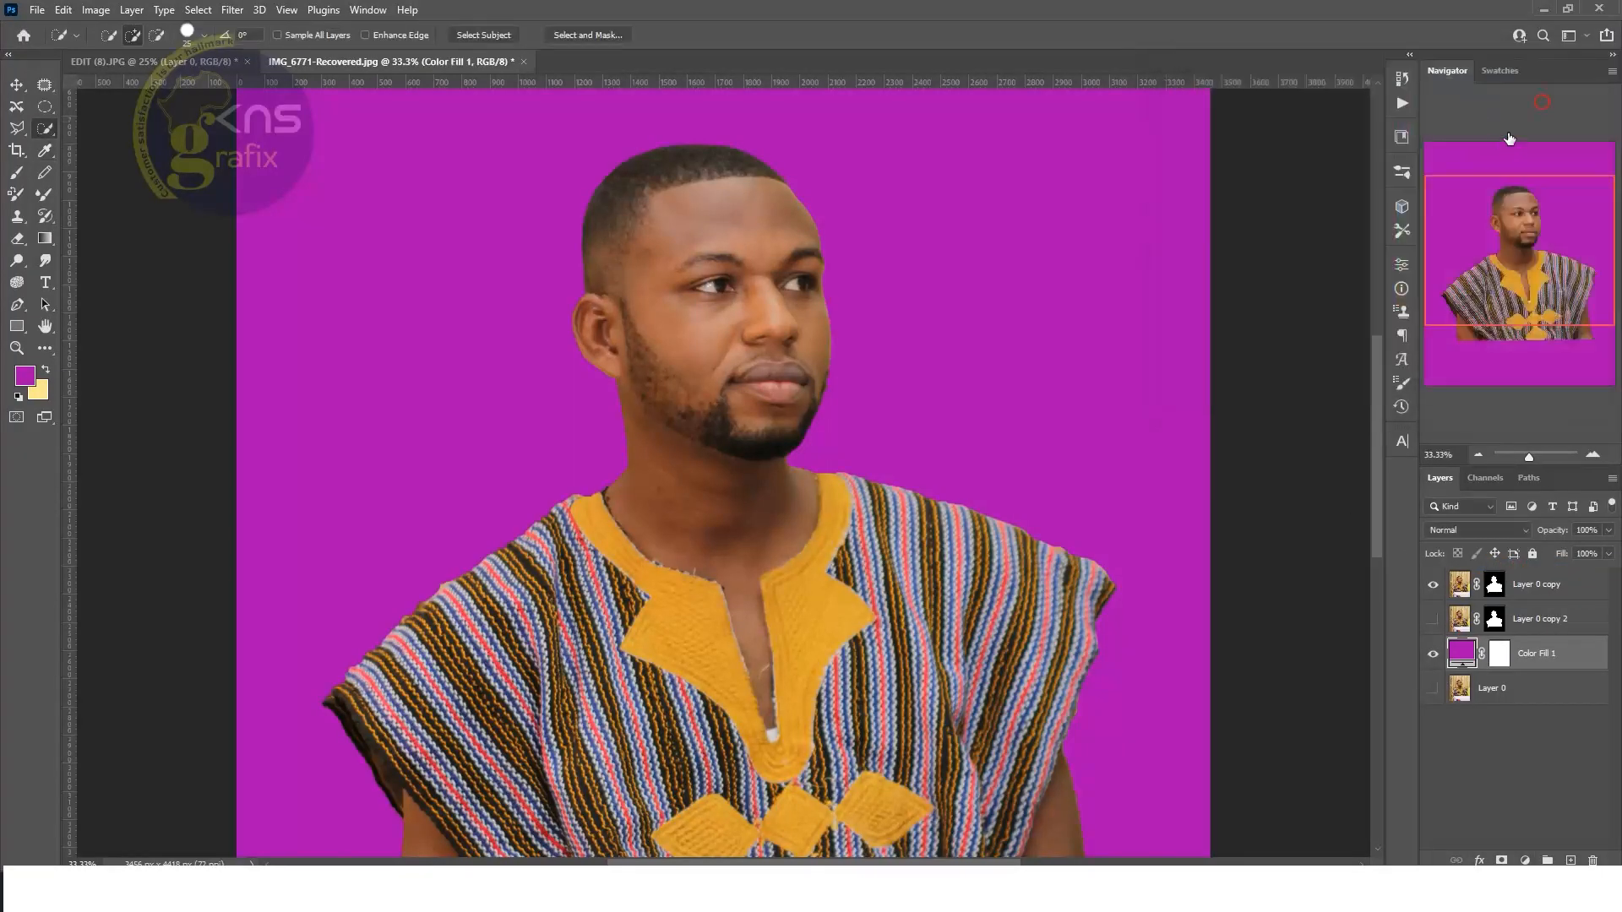
Compare the Layer 0 copy and Layer 0 copy 2 cutouts against the purple background by switching their visibility.
click(1434, 593)
click(1433, 593)
click(1433, 593)
click(1433, 621)
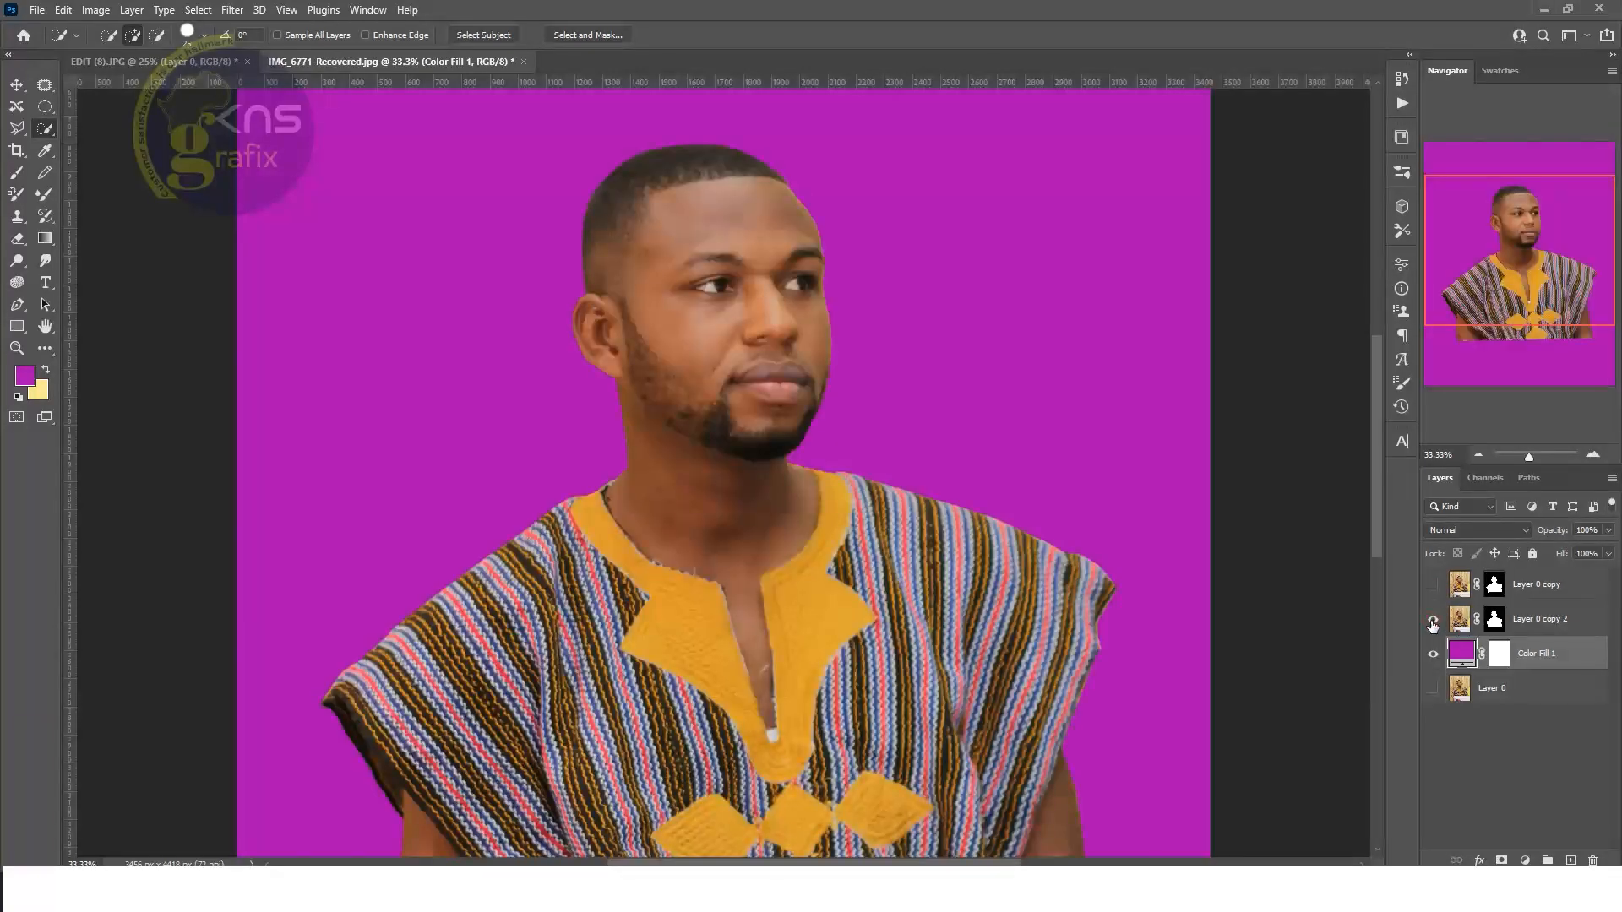
click(1433, 592)
click(1432, 622)
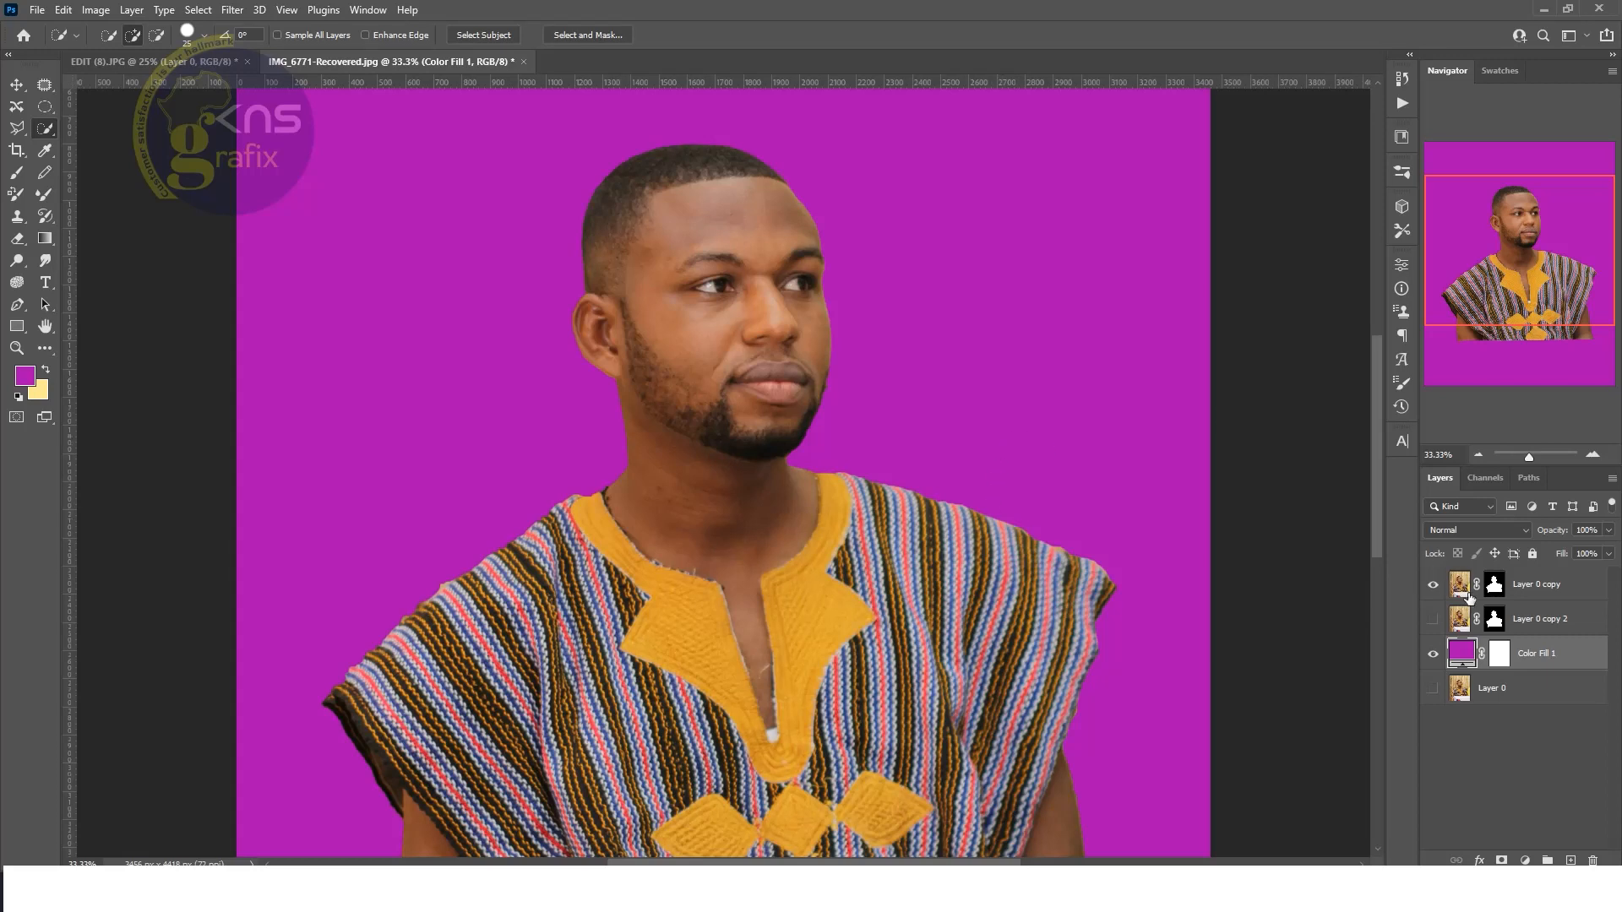
Hide the cutouts and the purple fill, show the original Layer 0, and select it with its properties displayed.
click(1432, 584)
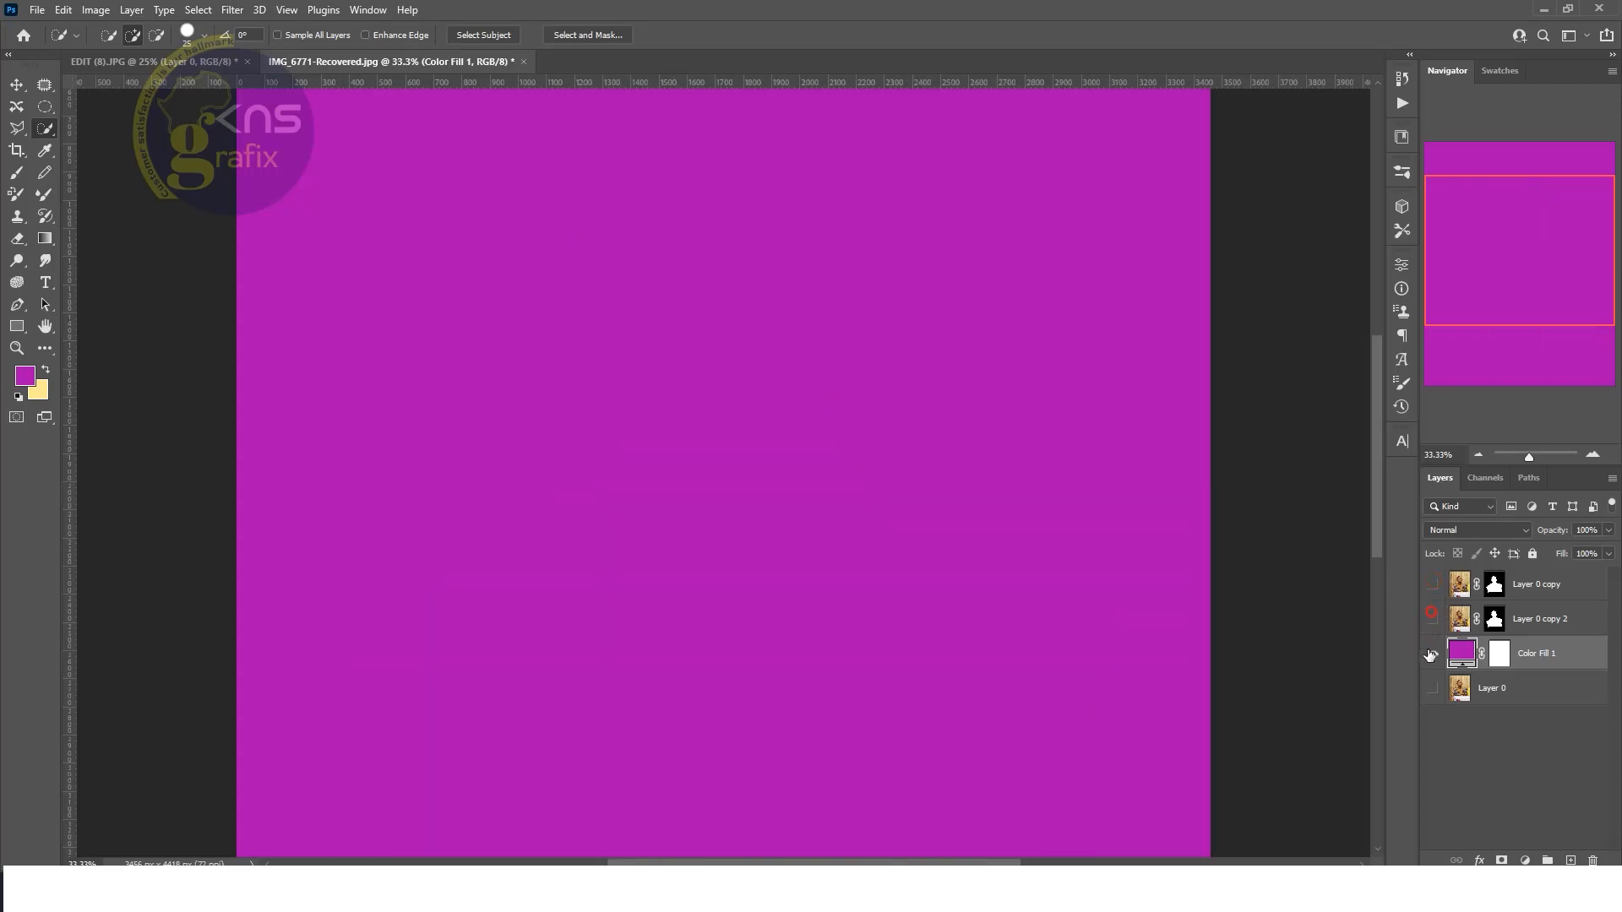
click(1430, 654)
click(1433, 688)
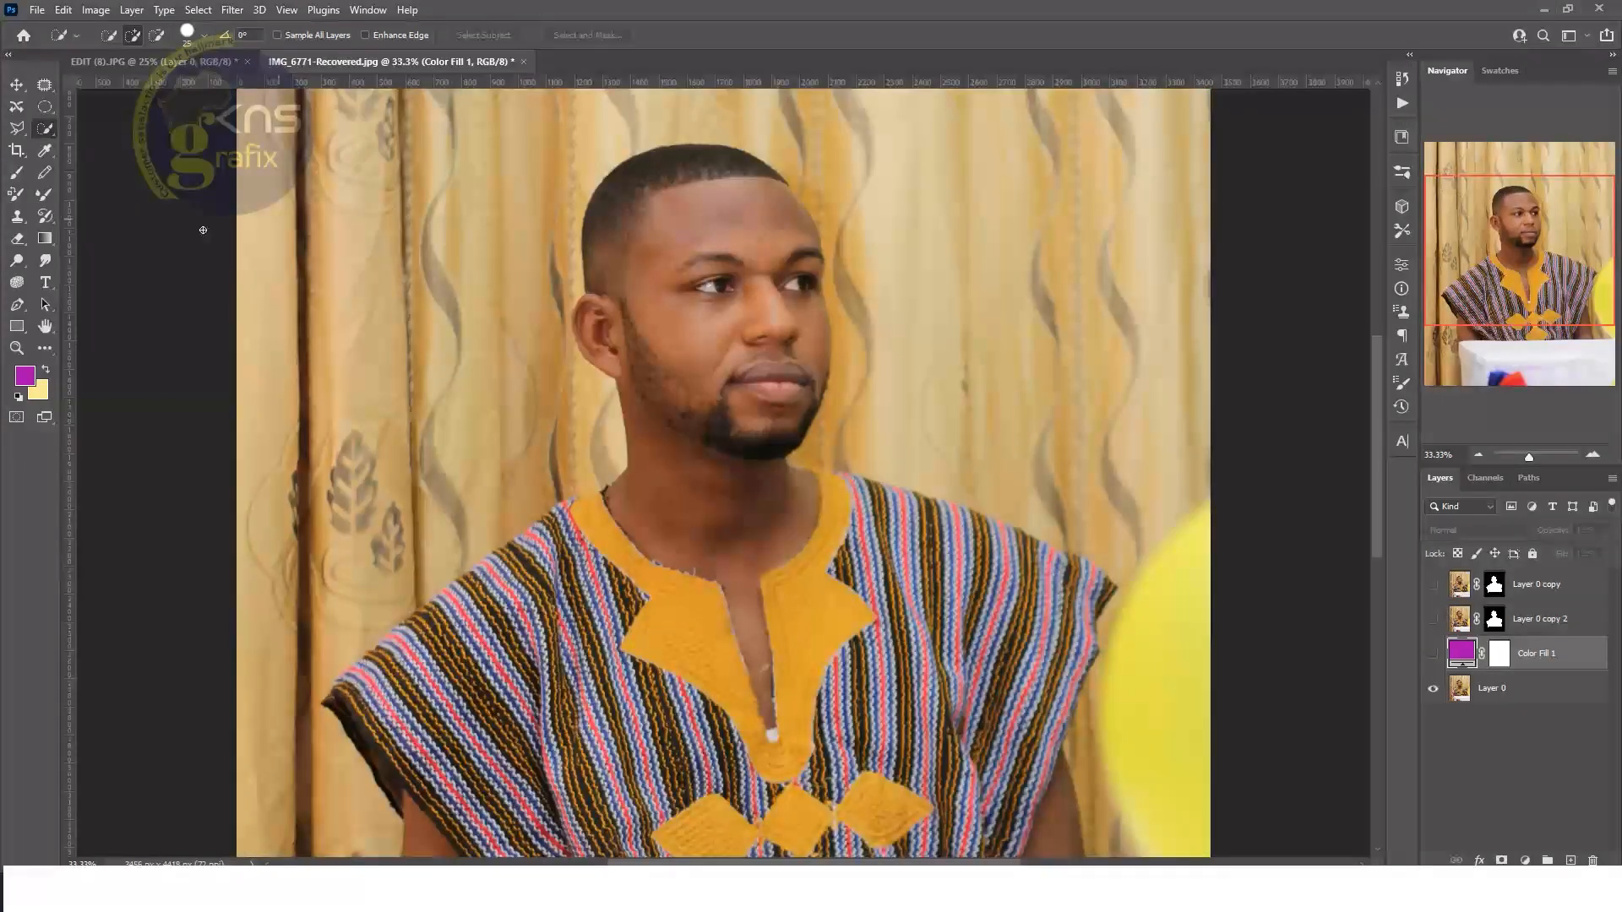
click(1401, 264)
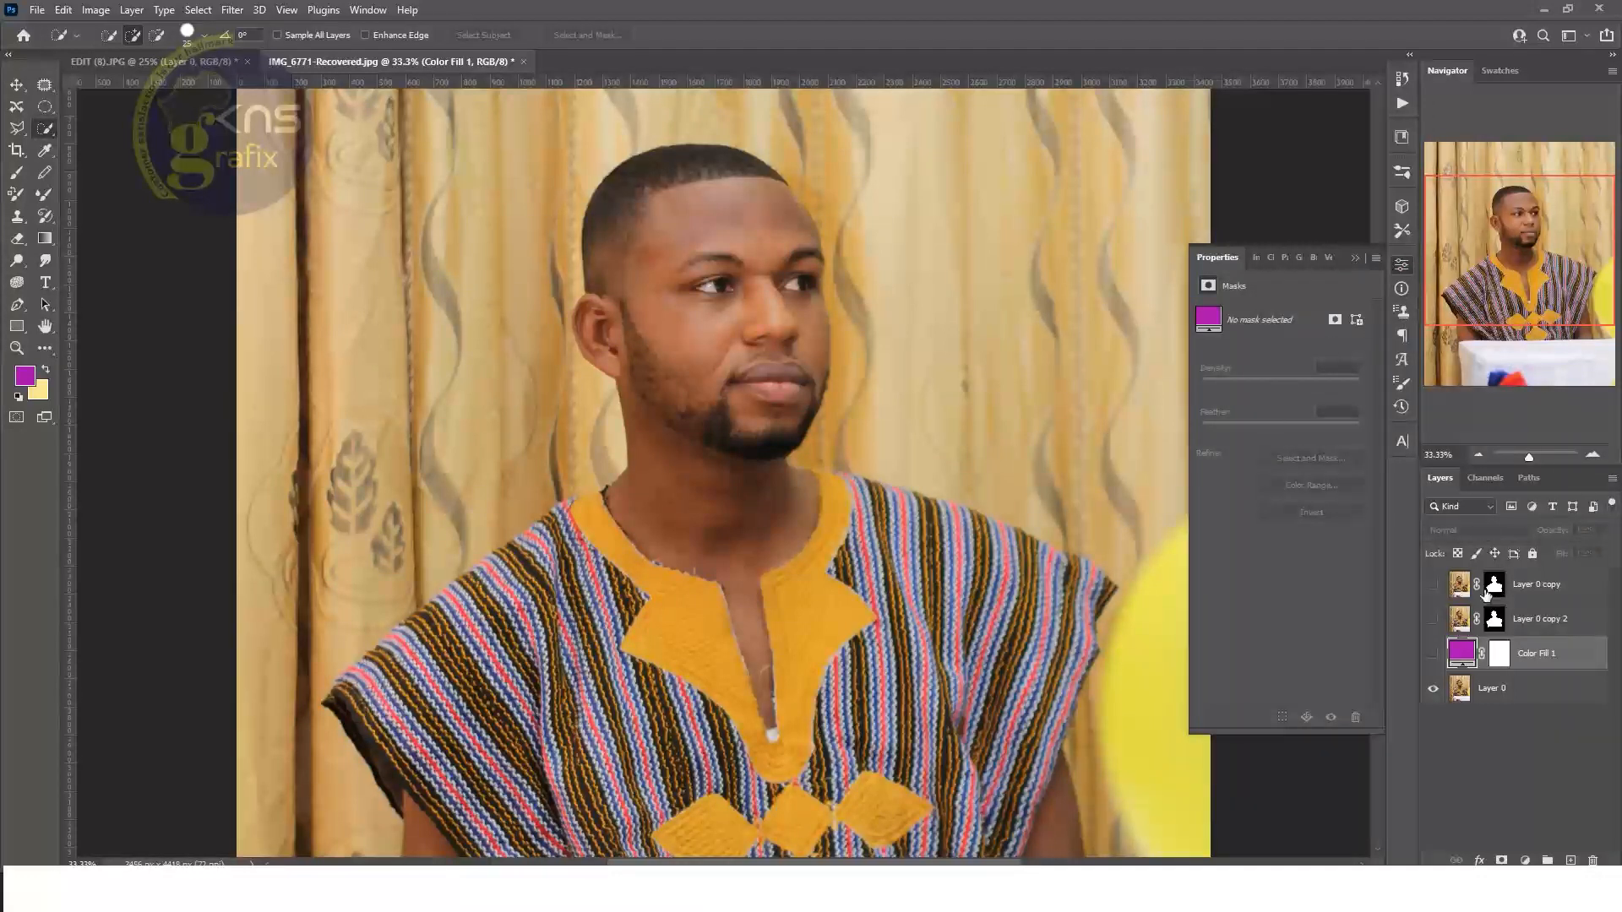
click(1458, 686)
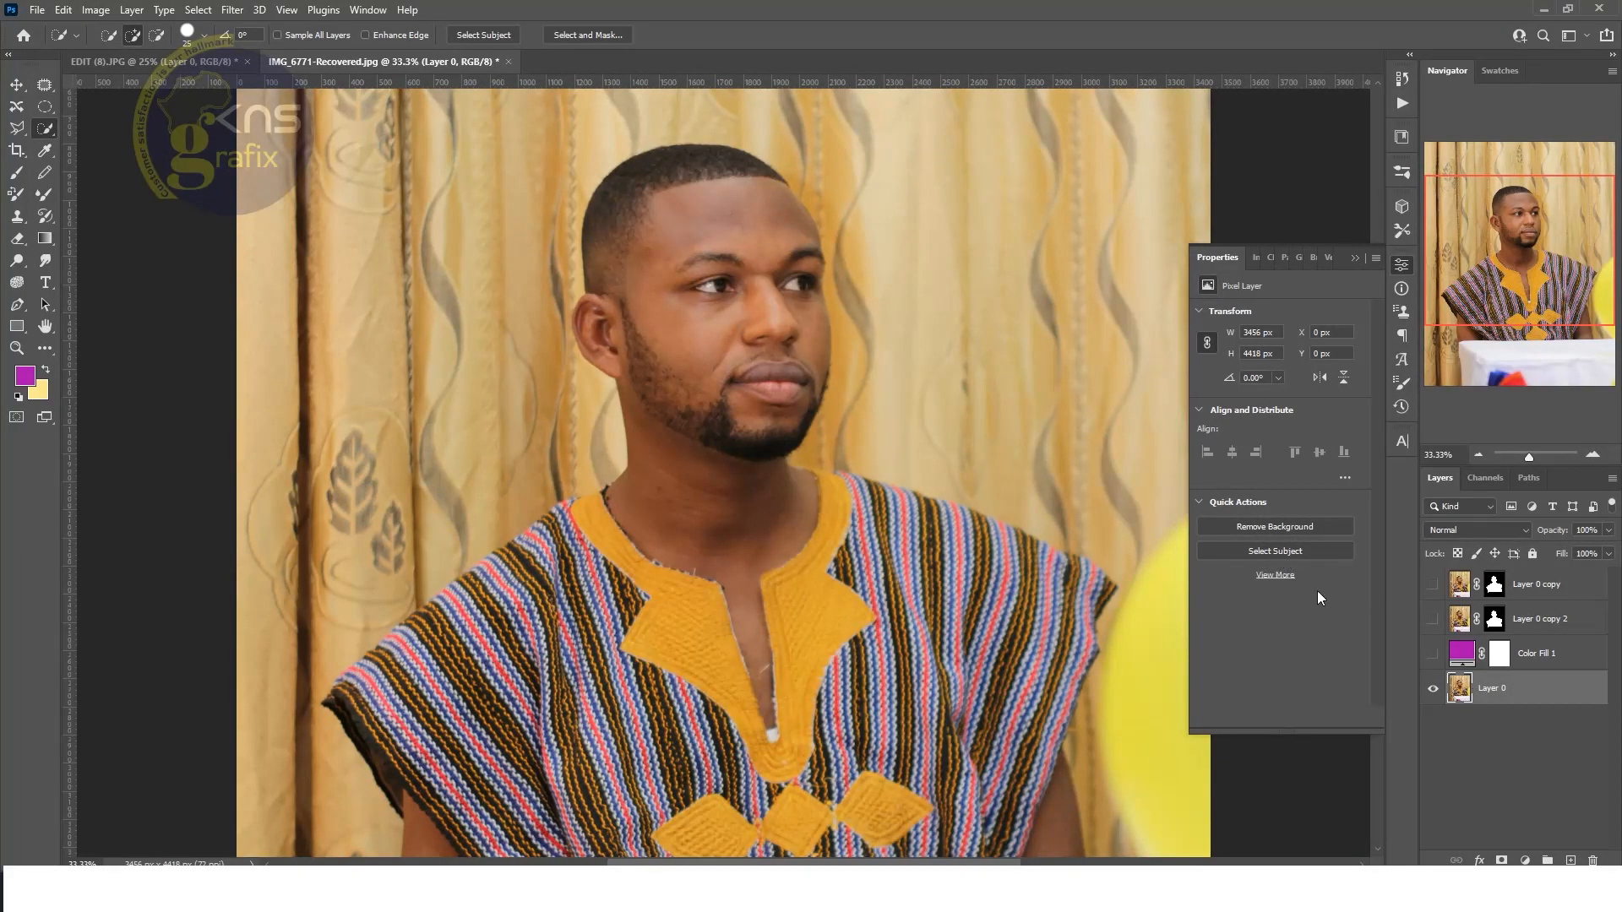
right_click(53, 130)
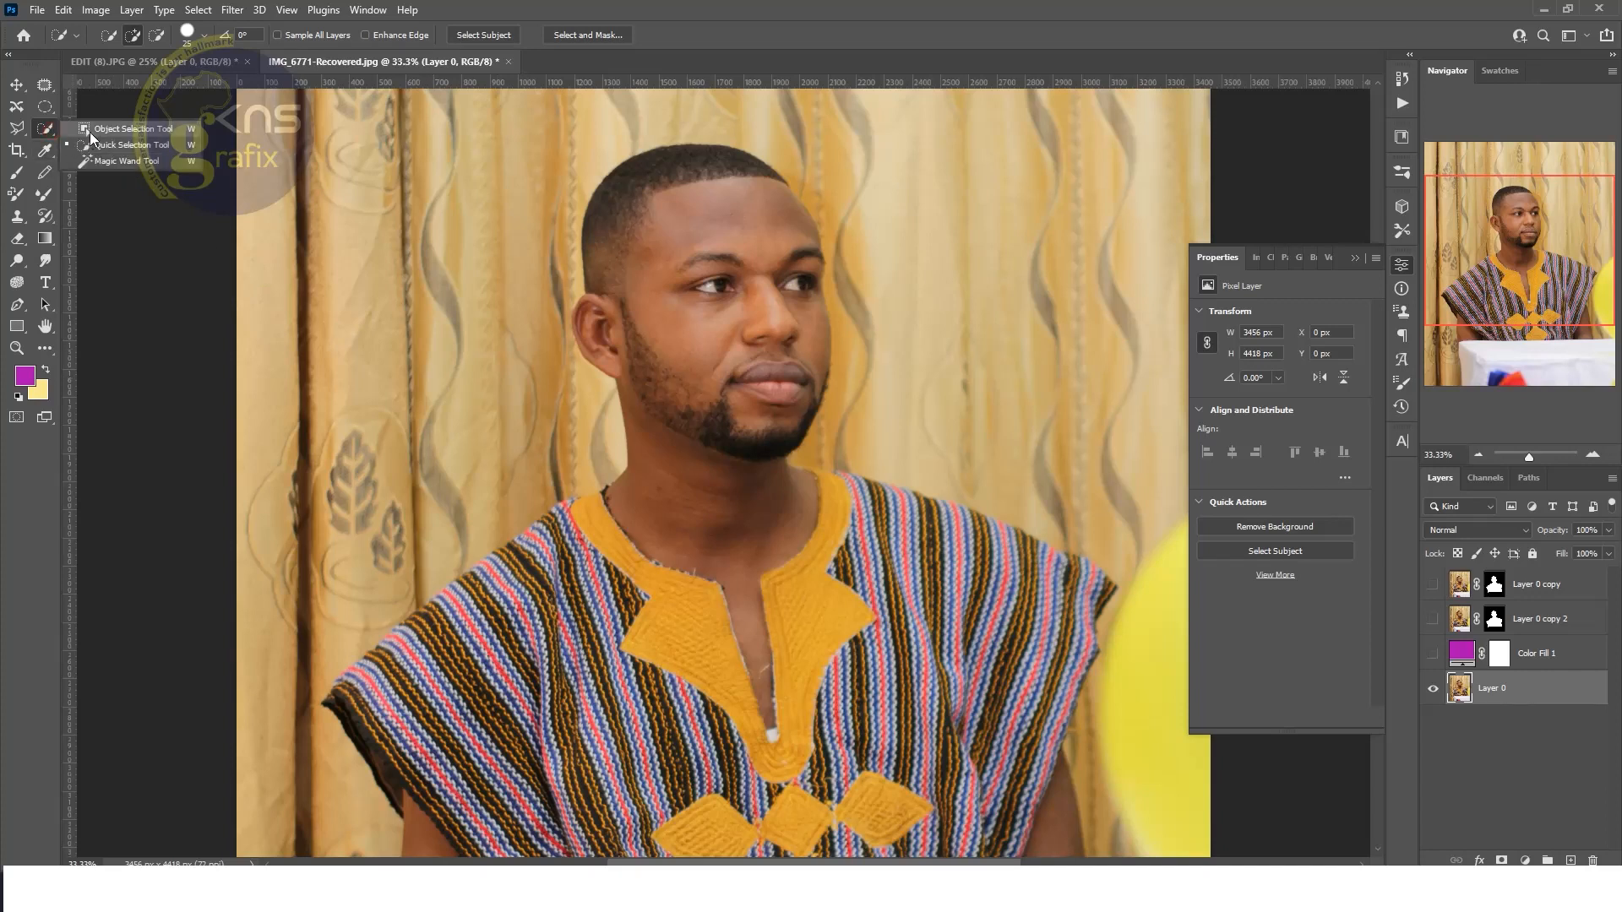
click(138, 132)
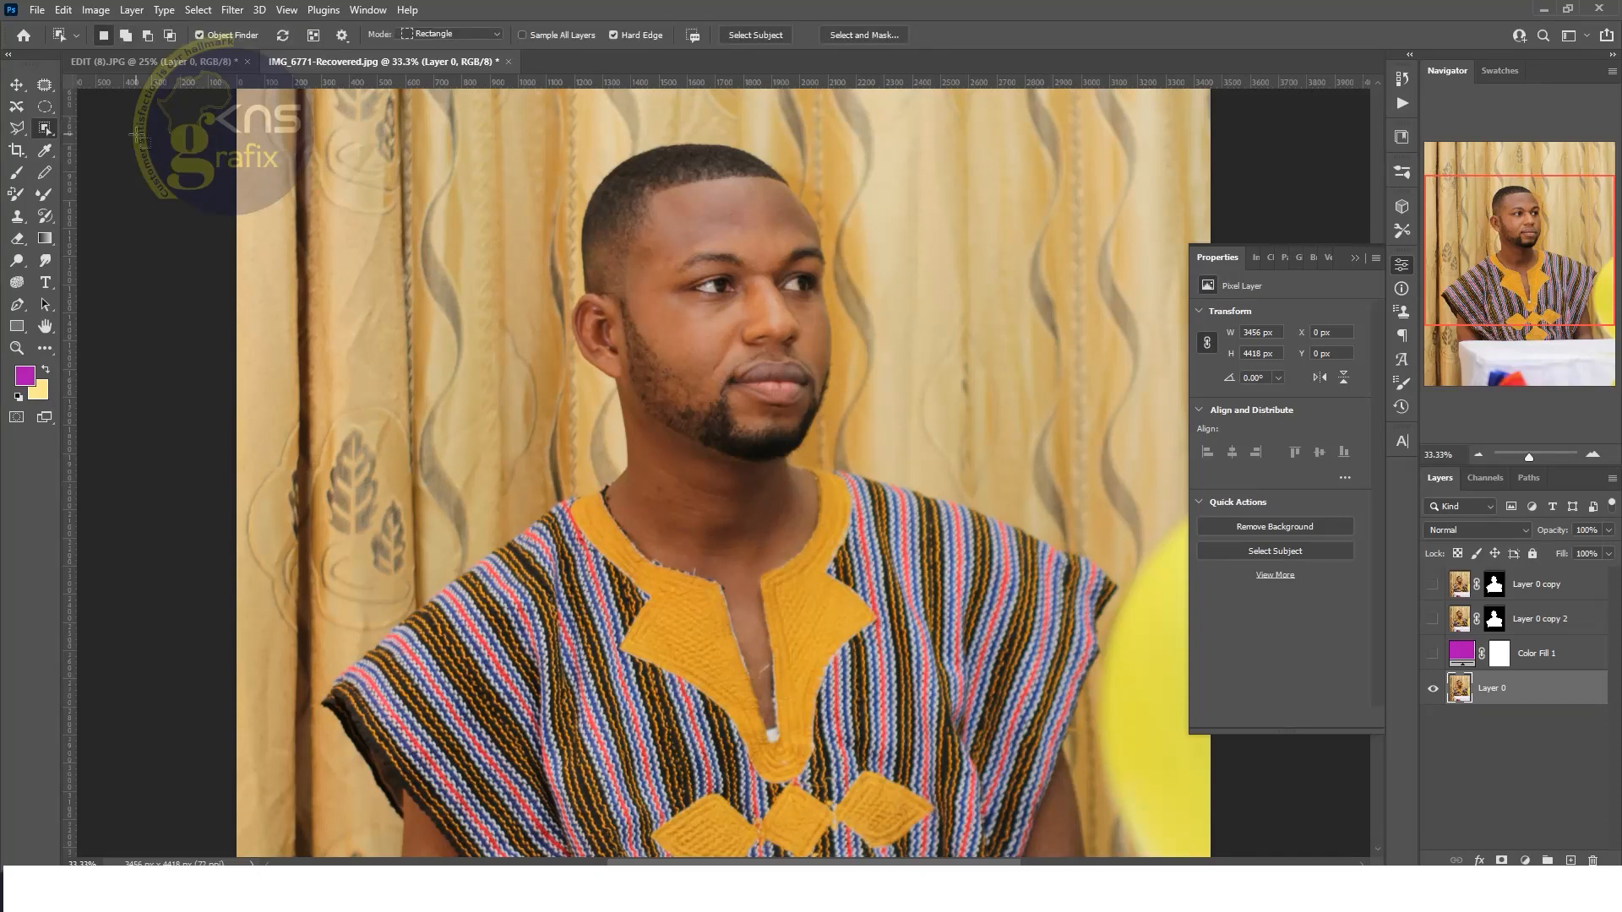
key(ctrl+plus)
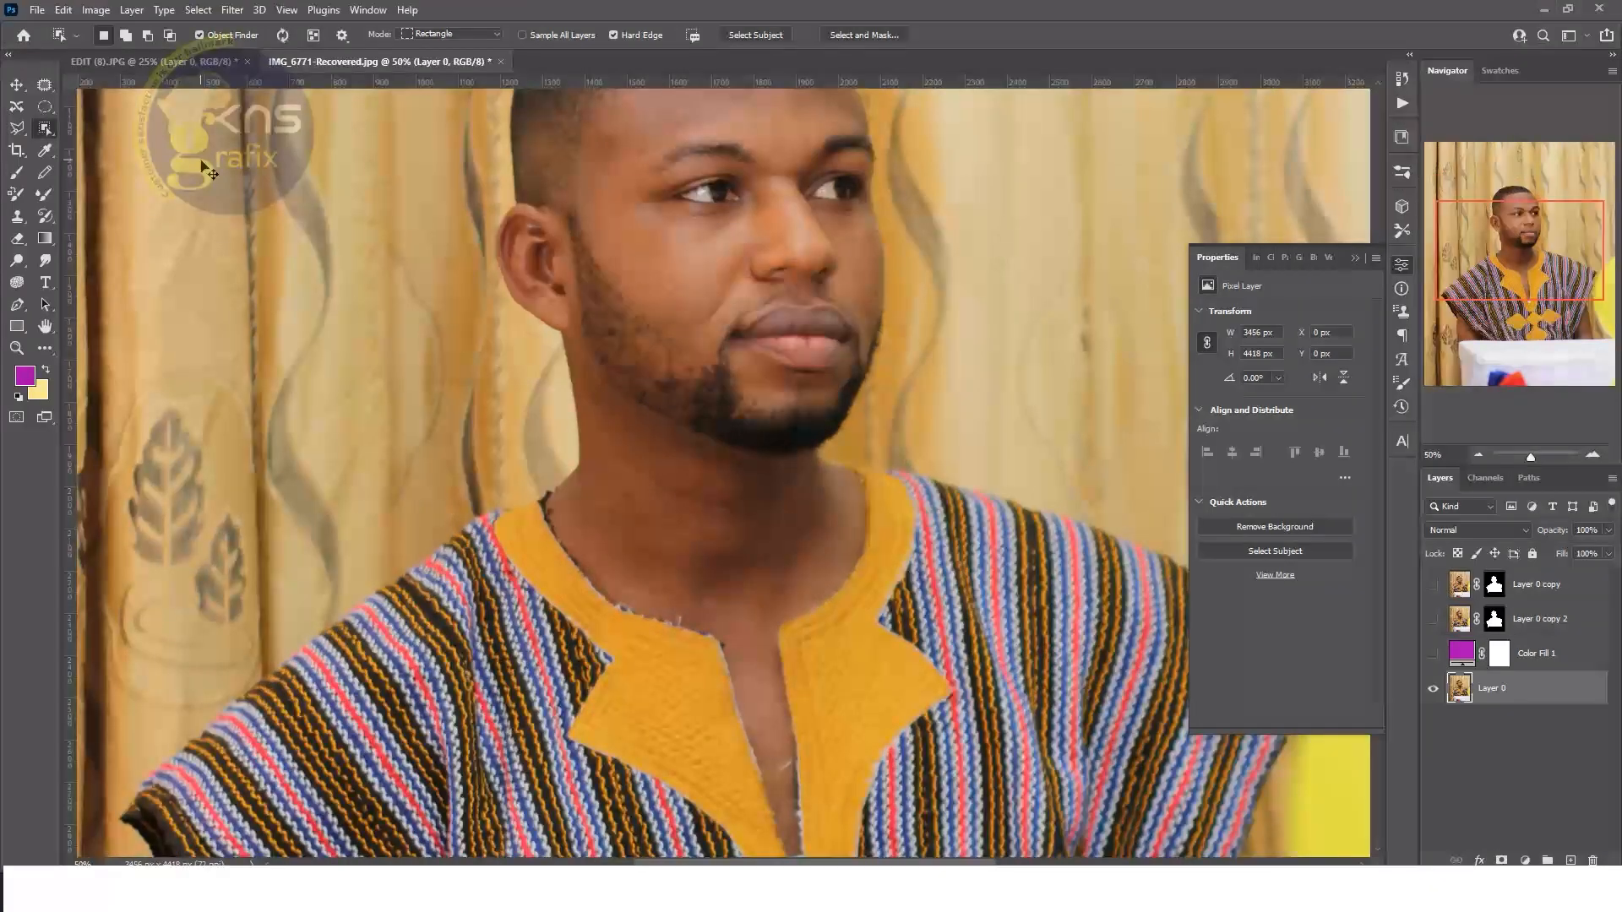
key(ctrl+minus)
key(ctrl+minus)
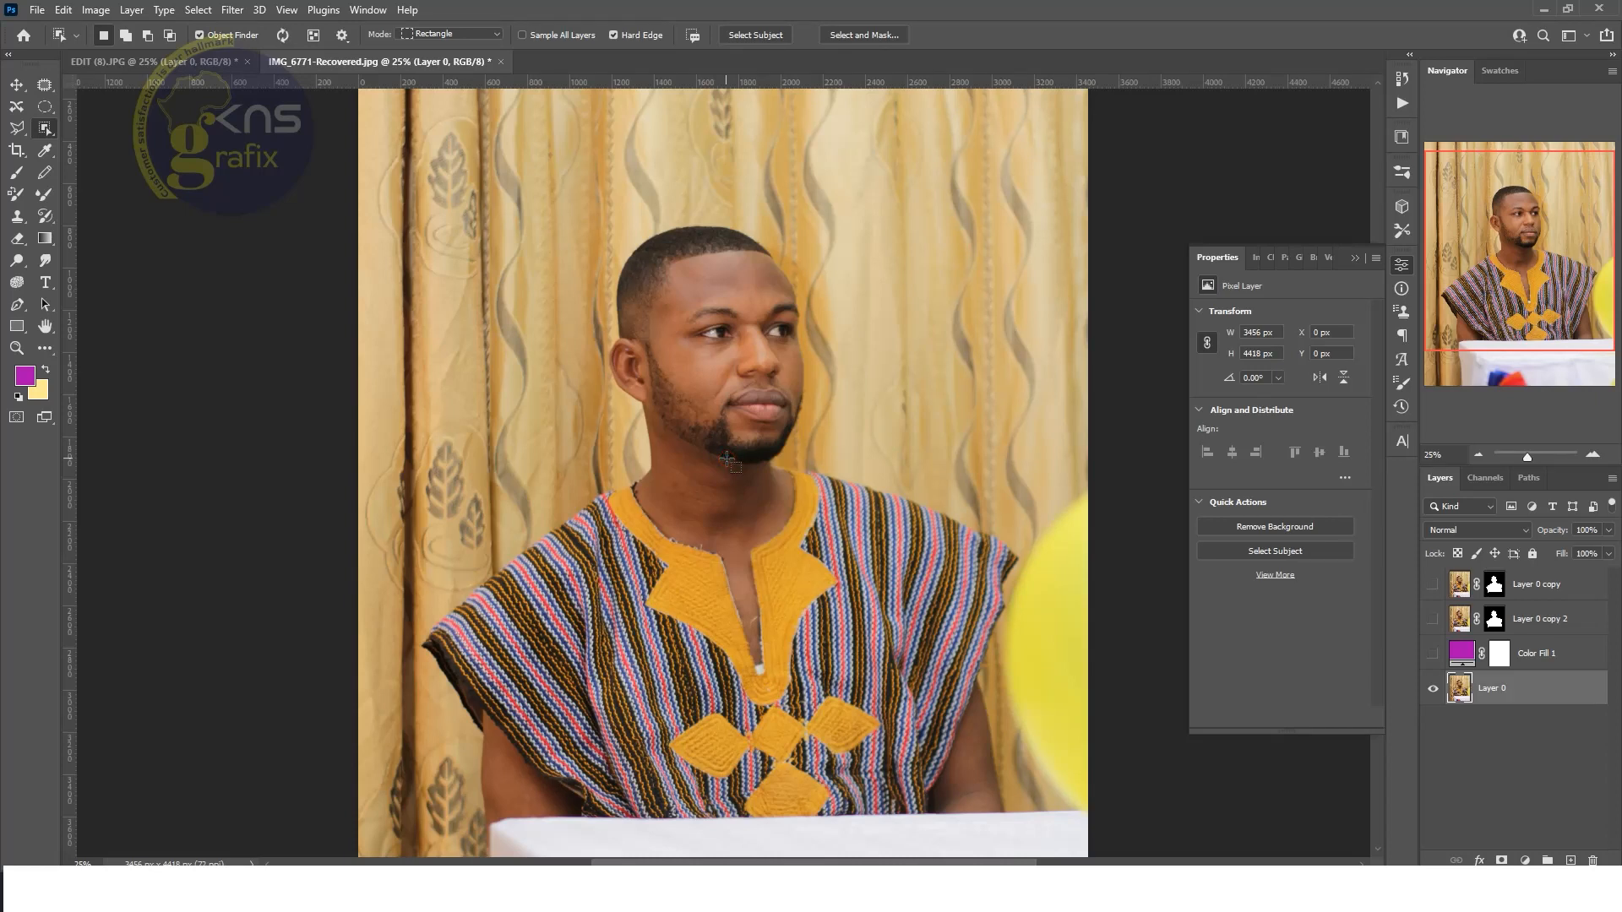
drag(726, 458, 595, 473)
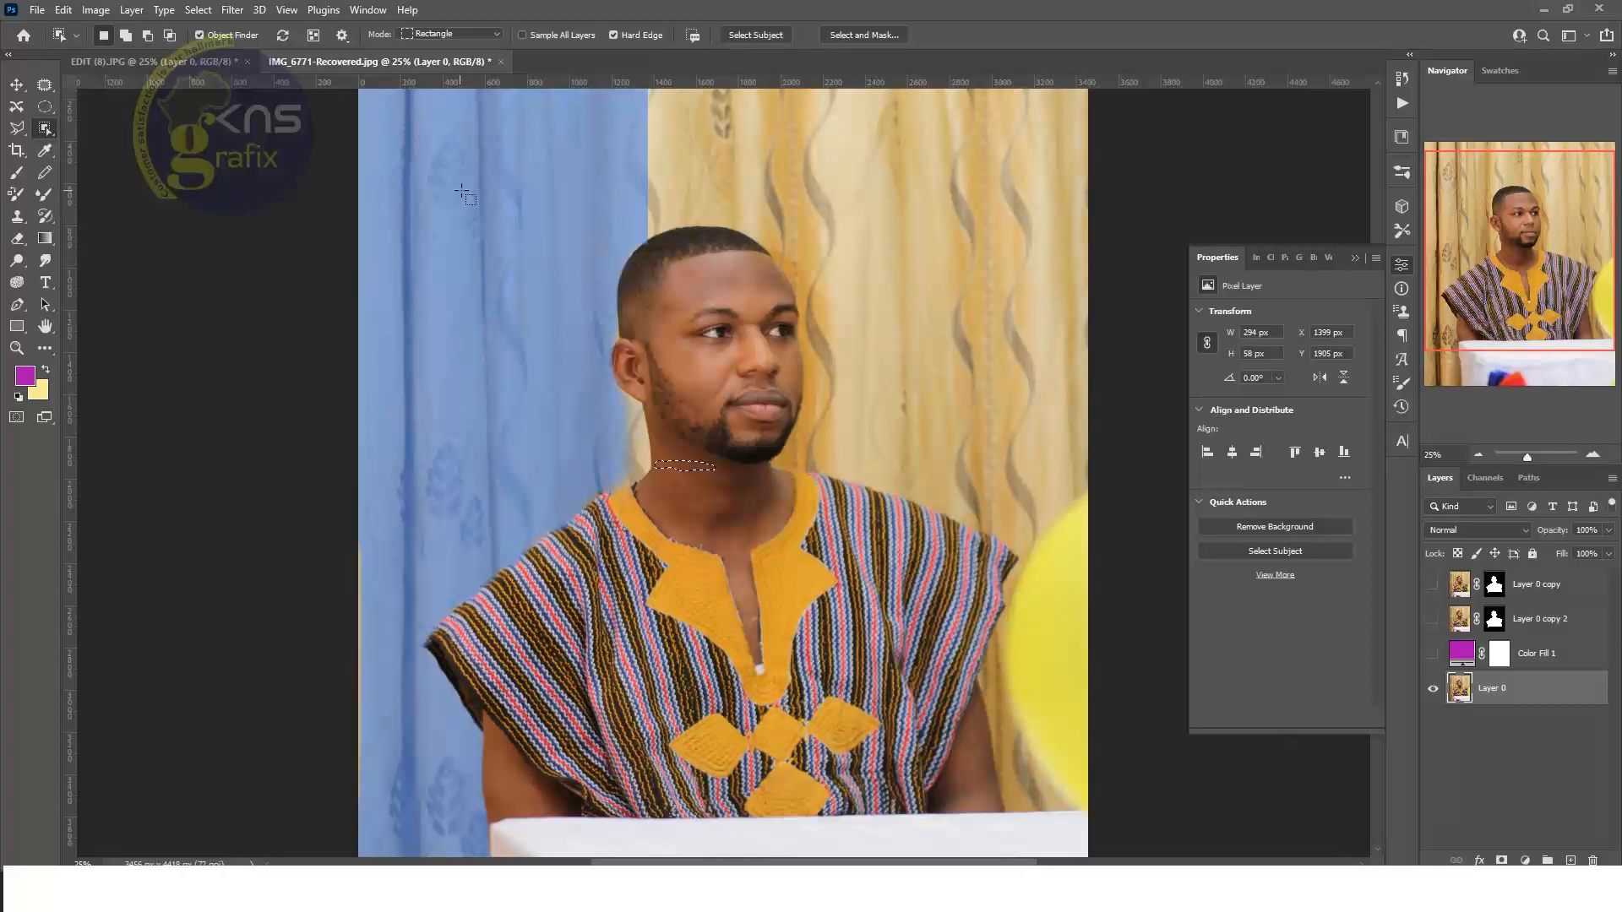
right_click(47, 126)
click(84, 143)
right_click(49, 129)
click(108, 129)
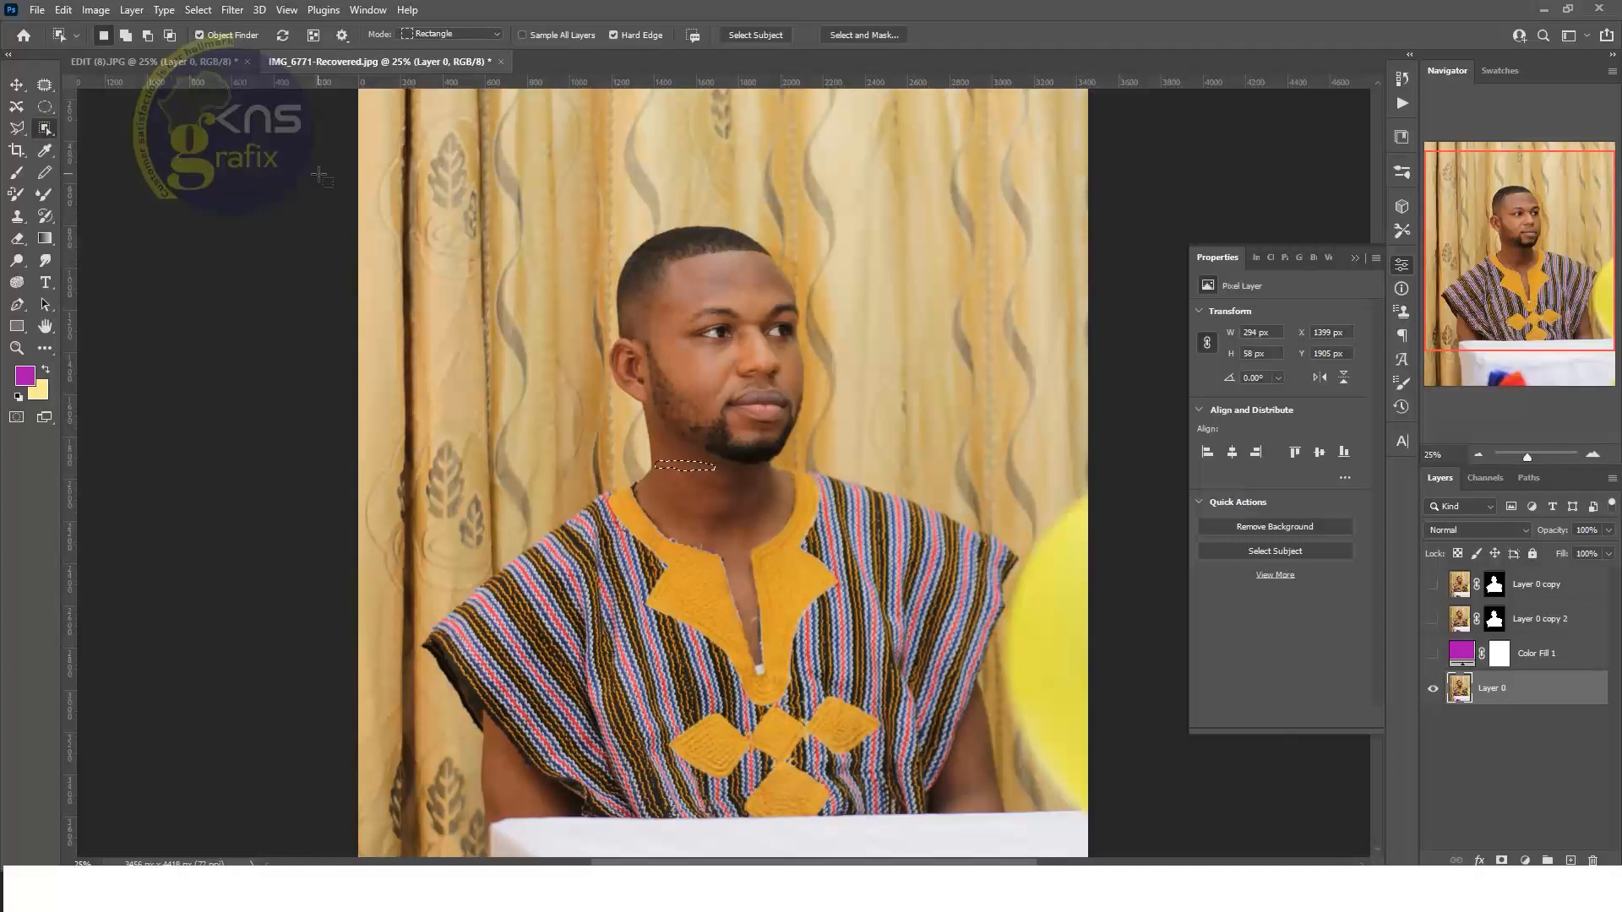
key(ctrl+d)
Select the man with the Object Selection tool by framing him from above his head down to the table in Rectangle mode.
right_click(45, 127)
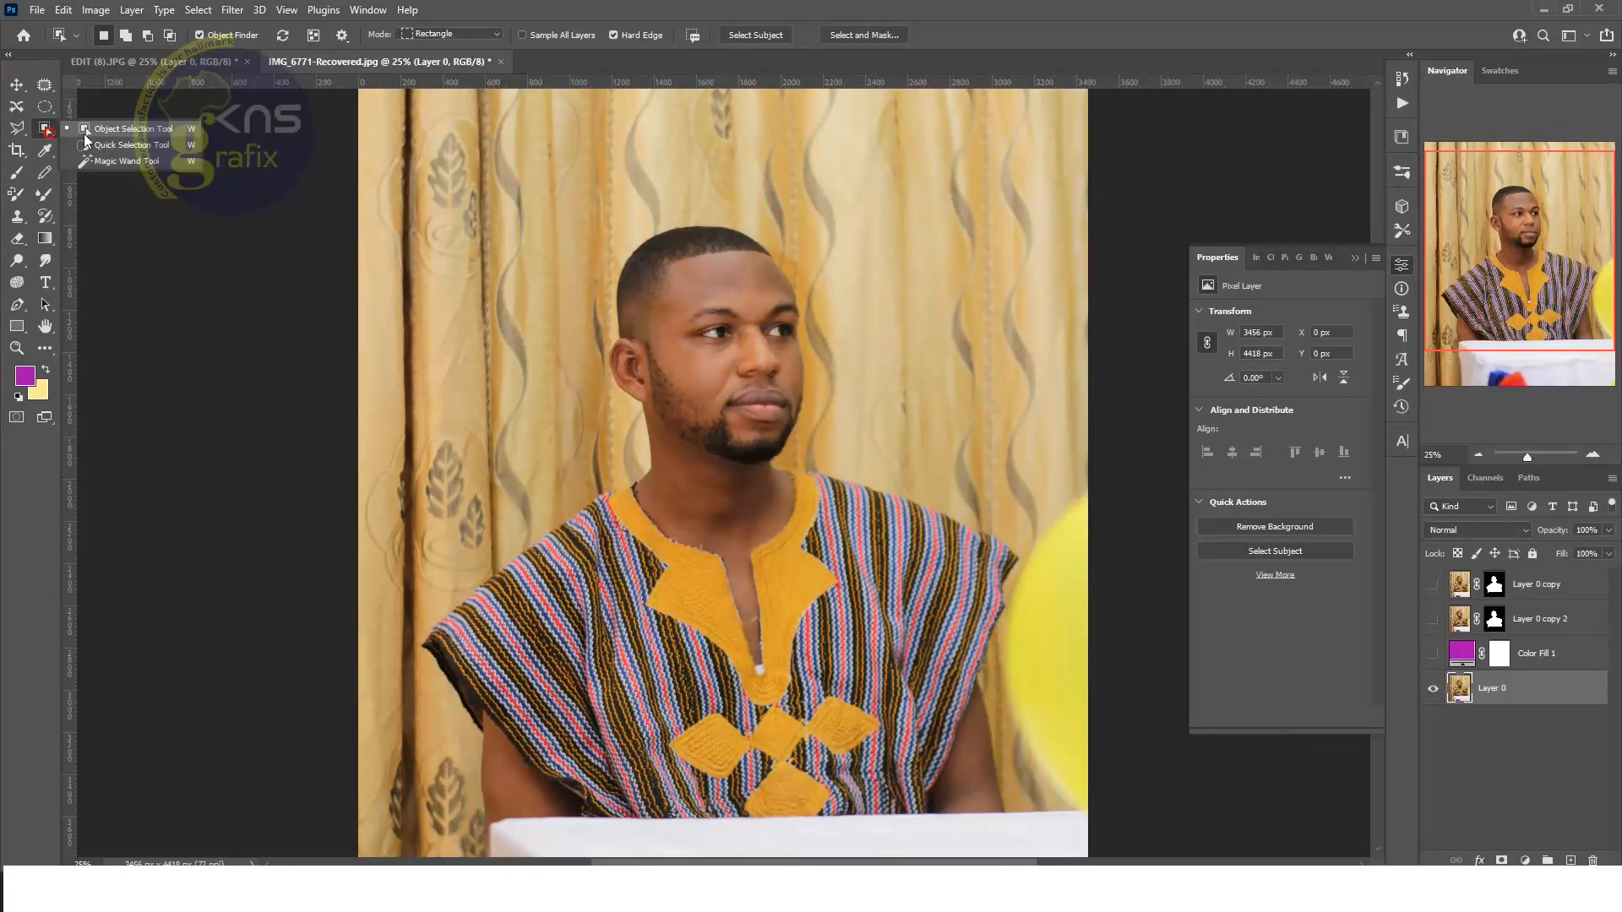
click(104, 130)
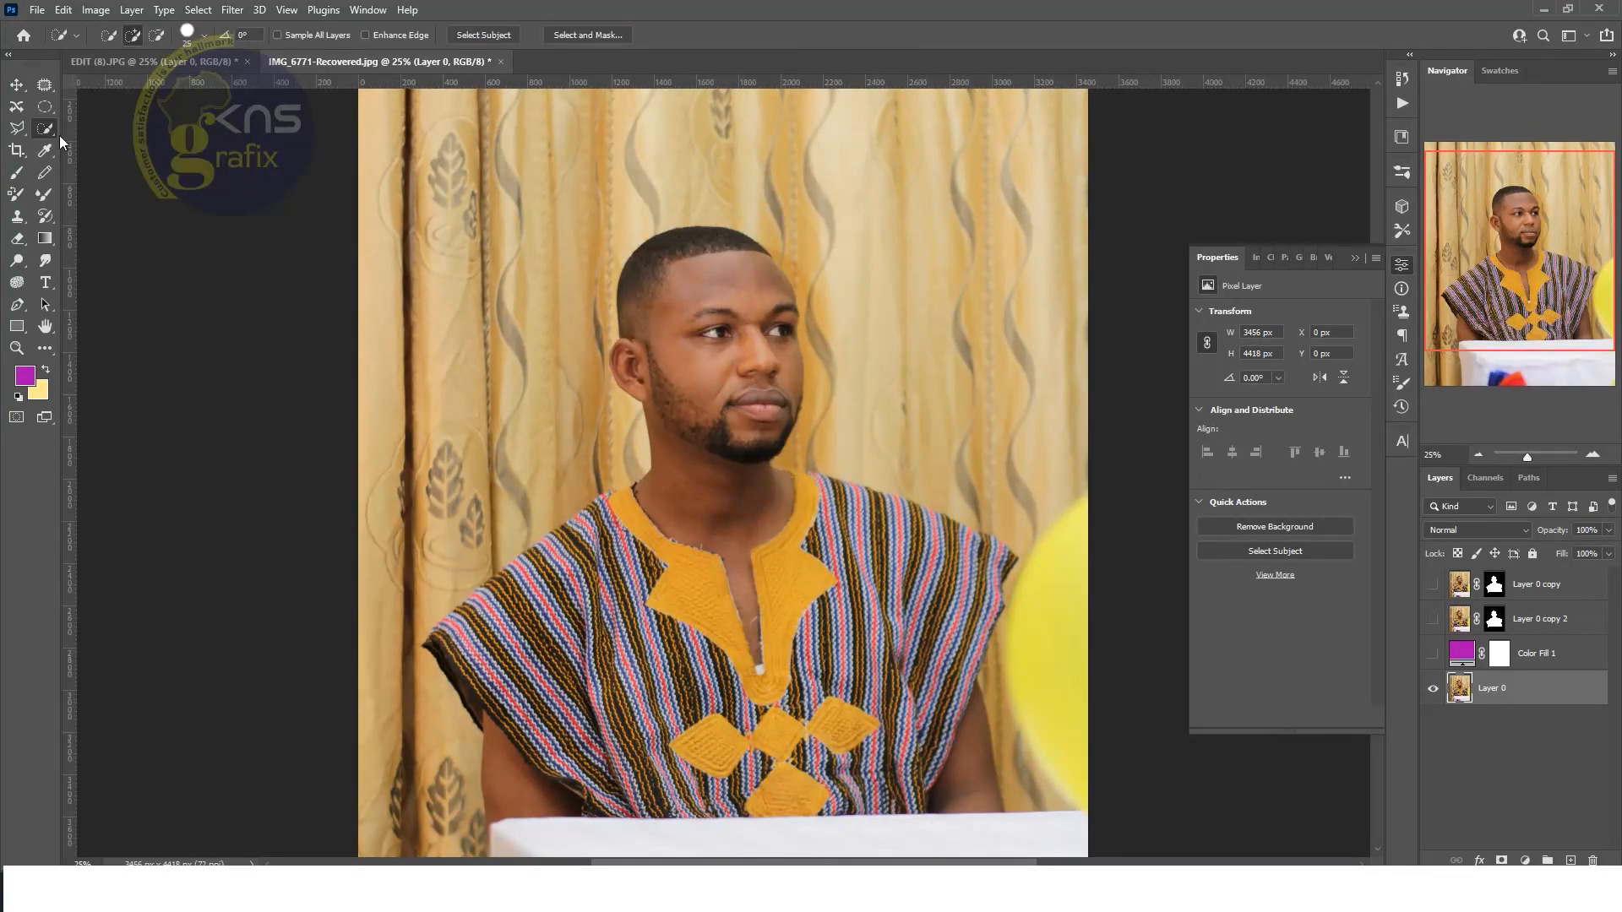
right_click(47, 130)
click(115, 130)
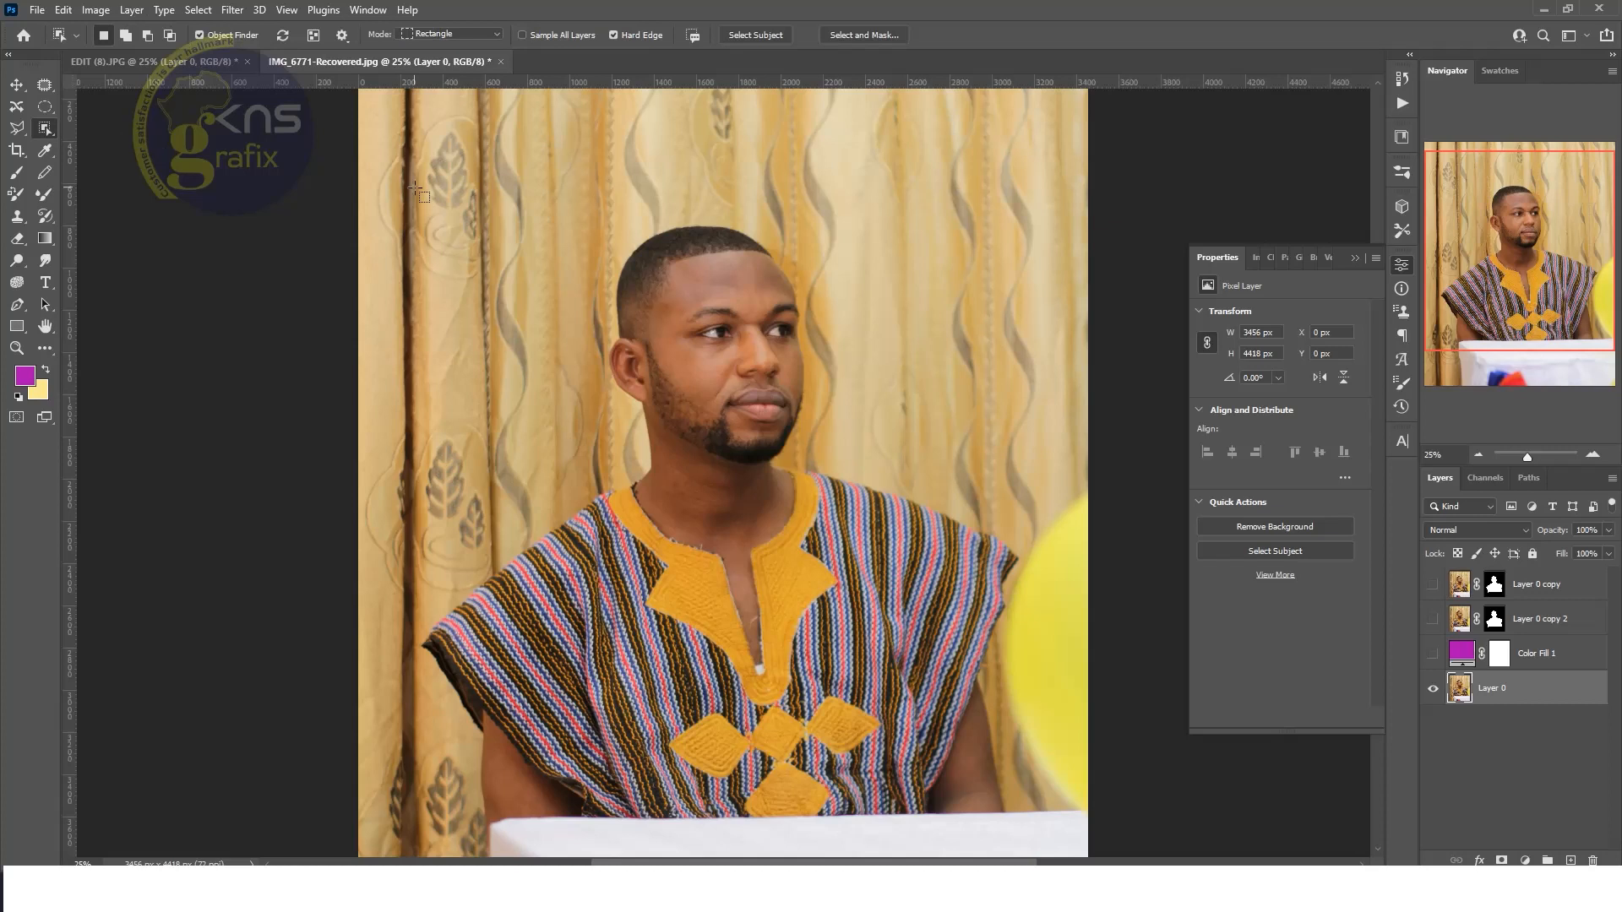
drag(400, 131, 1066, 821)
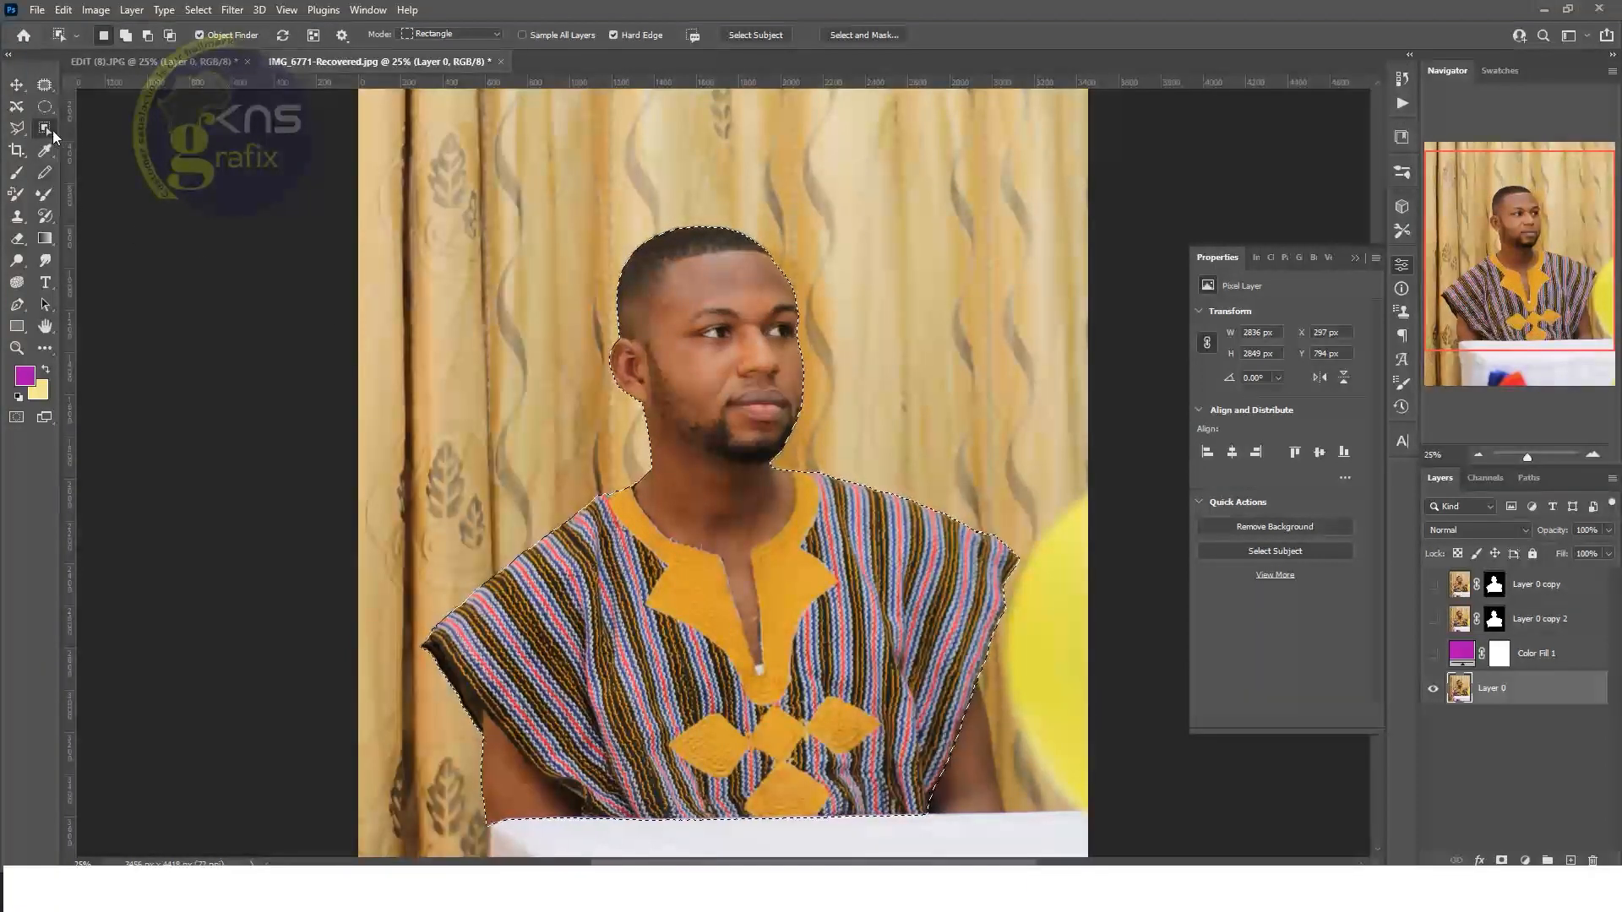
Add the missing bare forearm beside the yellow balloon to the selection with an enlarged Quick Selection brush.
right_click(48, 129)
click(93, 145)
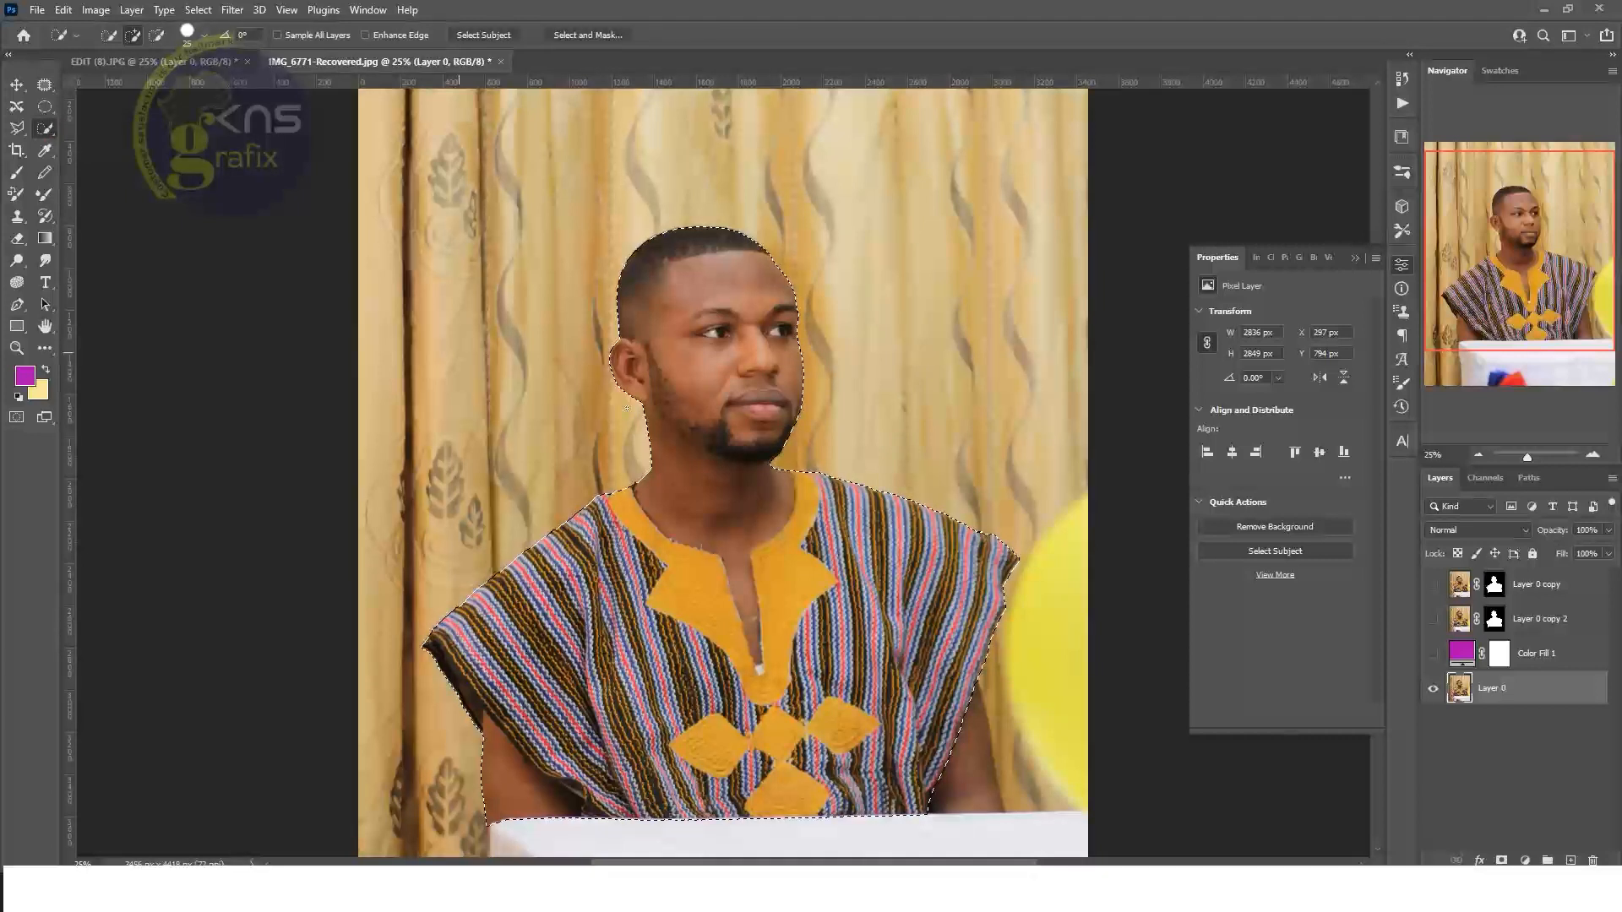
key(bracketright)
key(bracketright)
key(bracketright)
key(bracketright)
drag(961, 732, 966, 765)
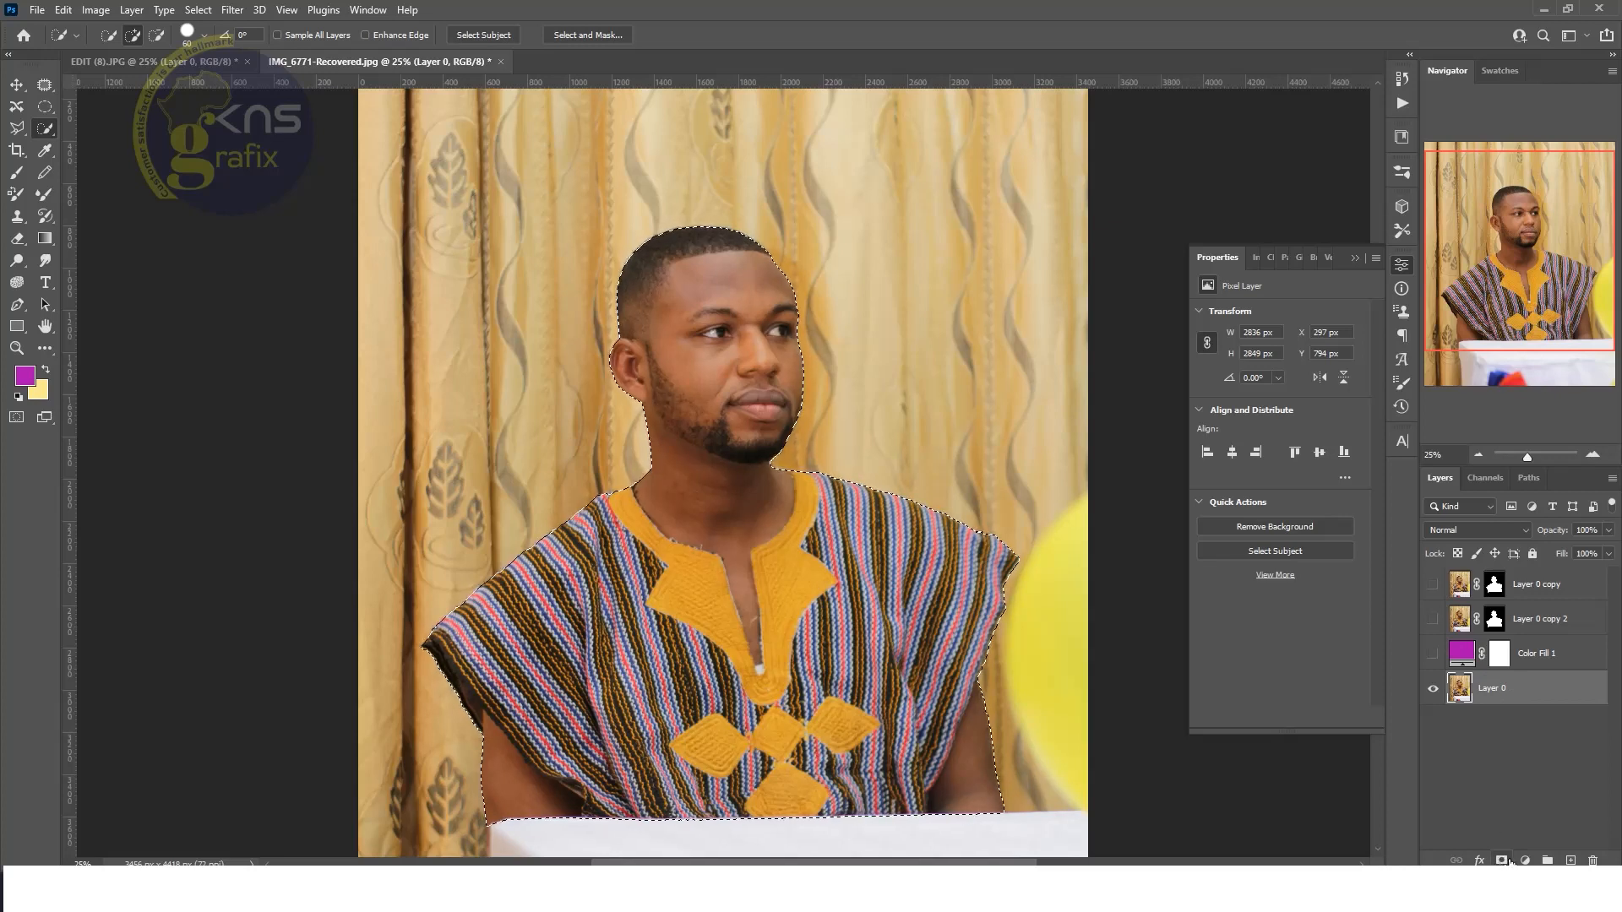
Inspect the selection edge around the ear and add a layer mask to Layer 0 from the selection.
drag(1526, 457, 1544, 455)
drag(1518, 255, 1493, 224)
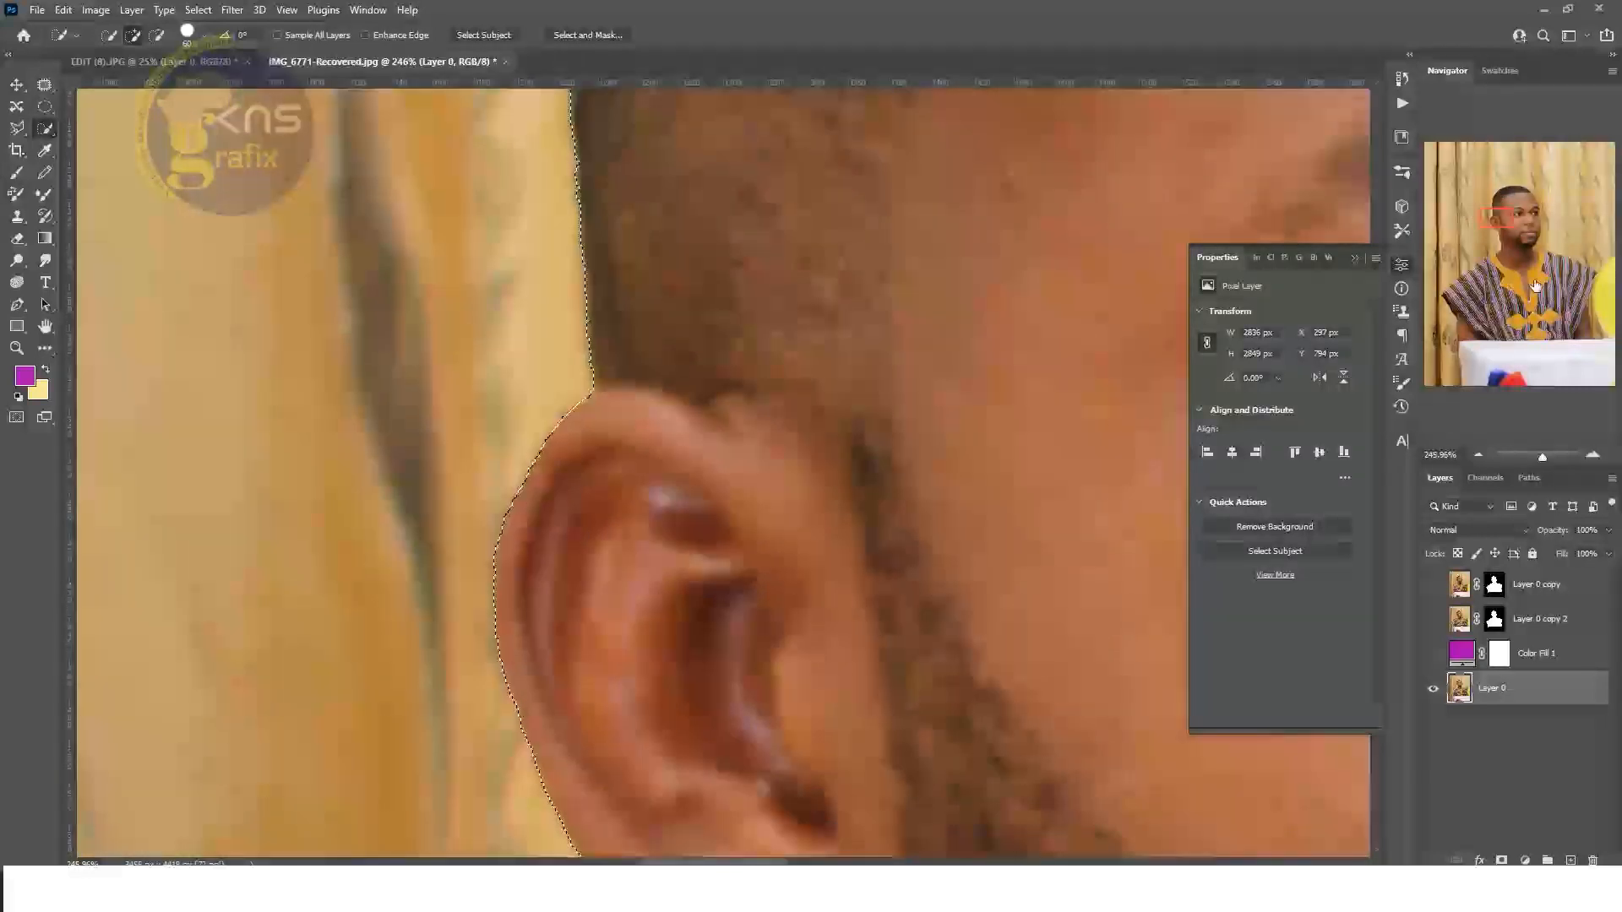
key(ctrl+minus)
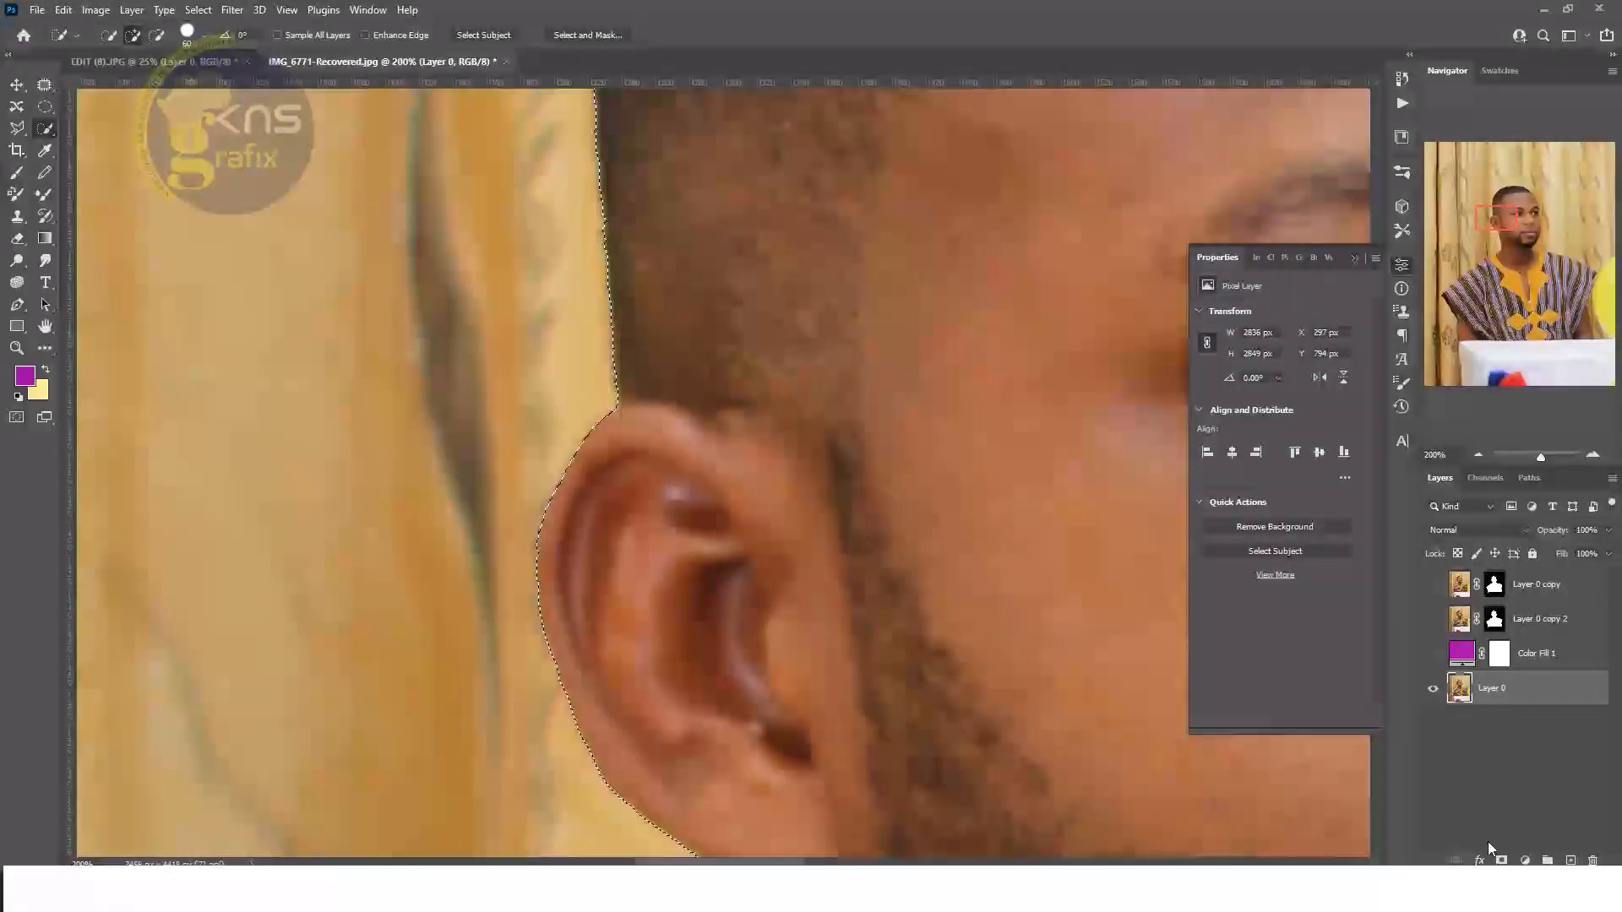
click(1502, 860)
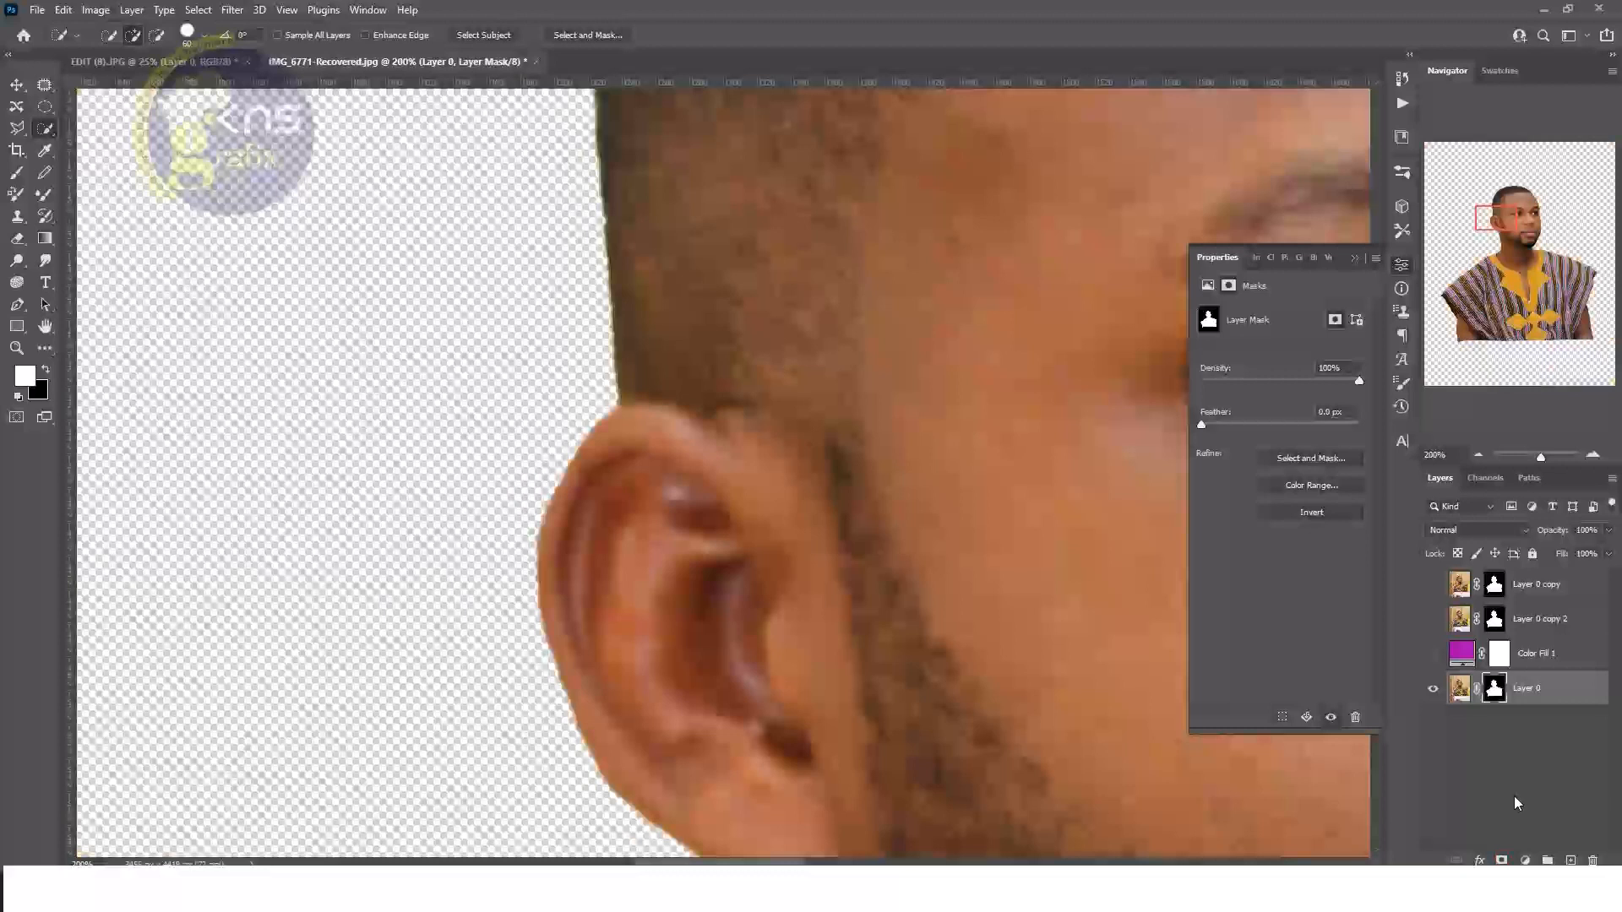
Move the Color Fill 1 layer below the masked Layer 0 and make it visible as the background.
key(ctrl+minus)
key(ctrl+minus)
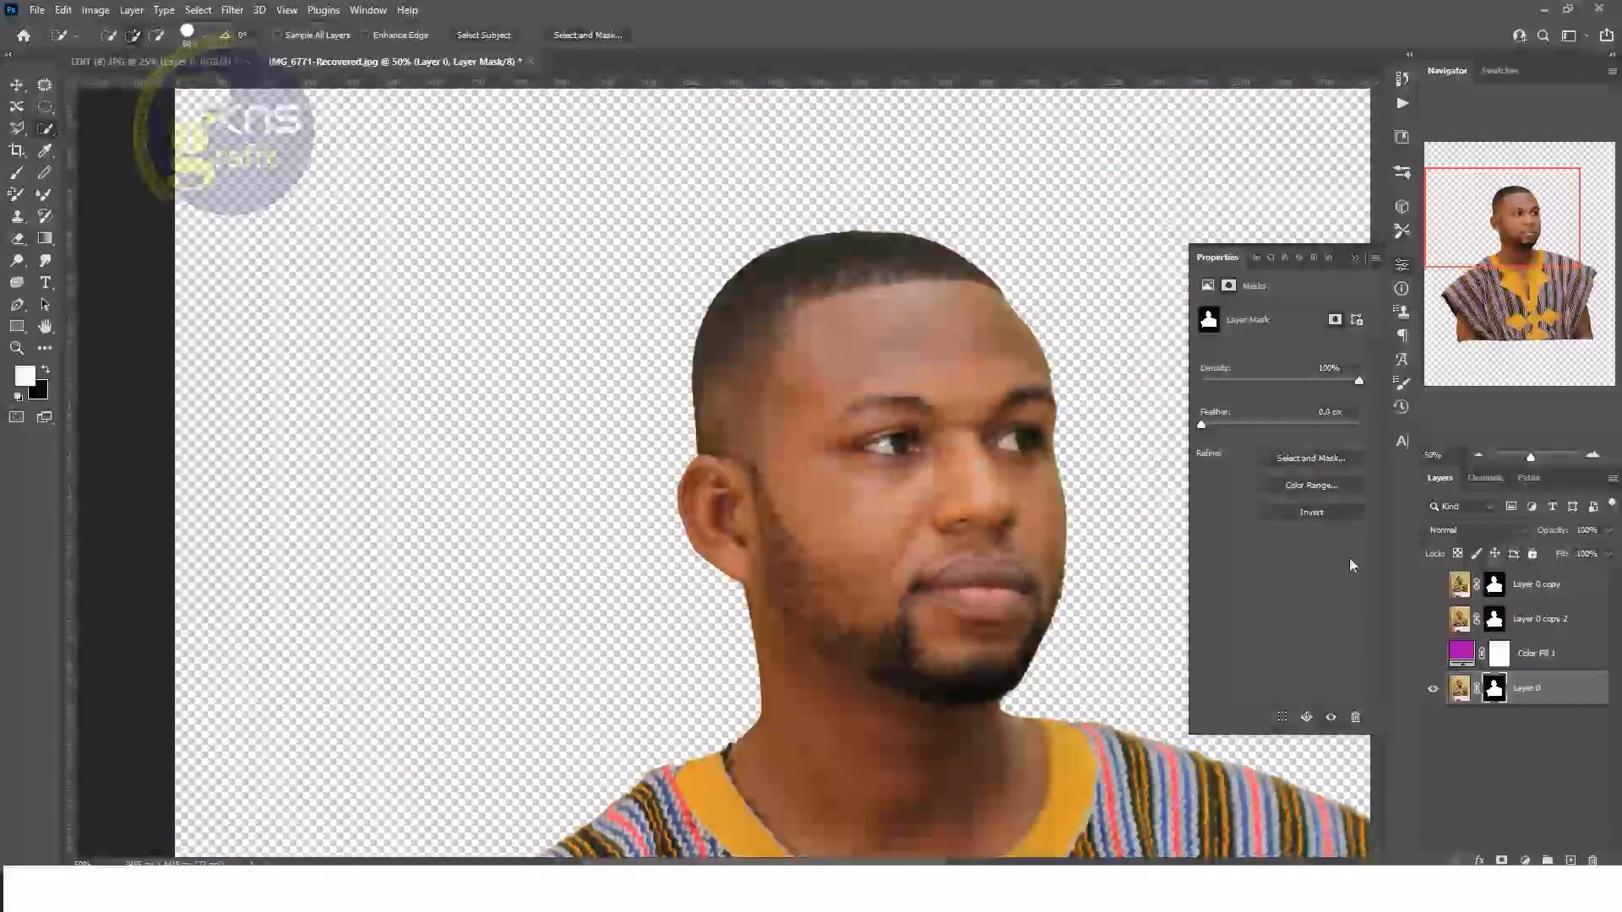
drag(1544, 656, 1542, 714)
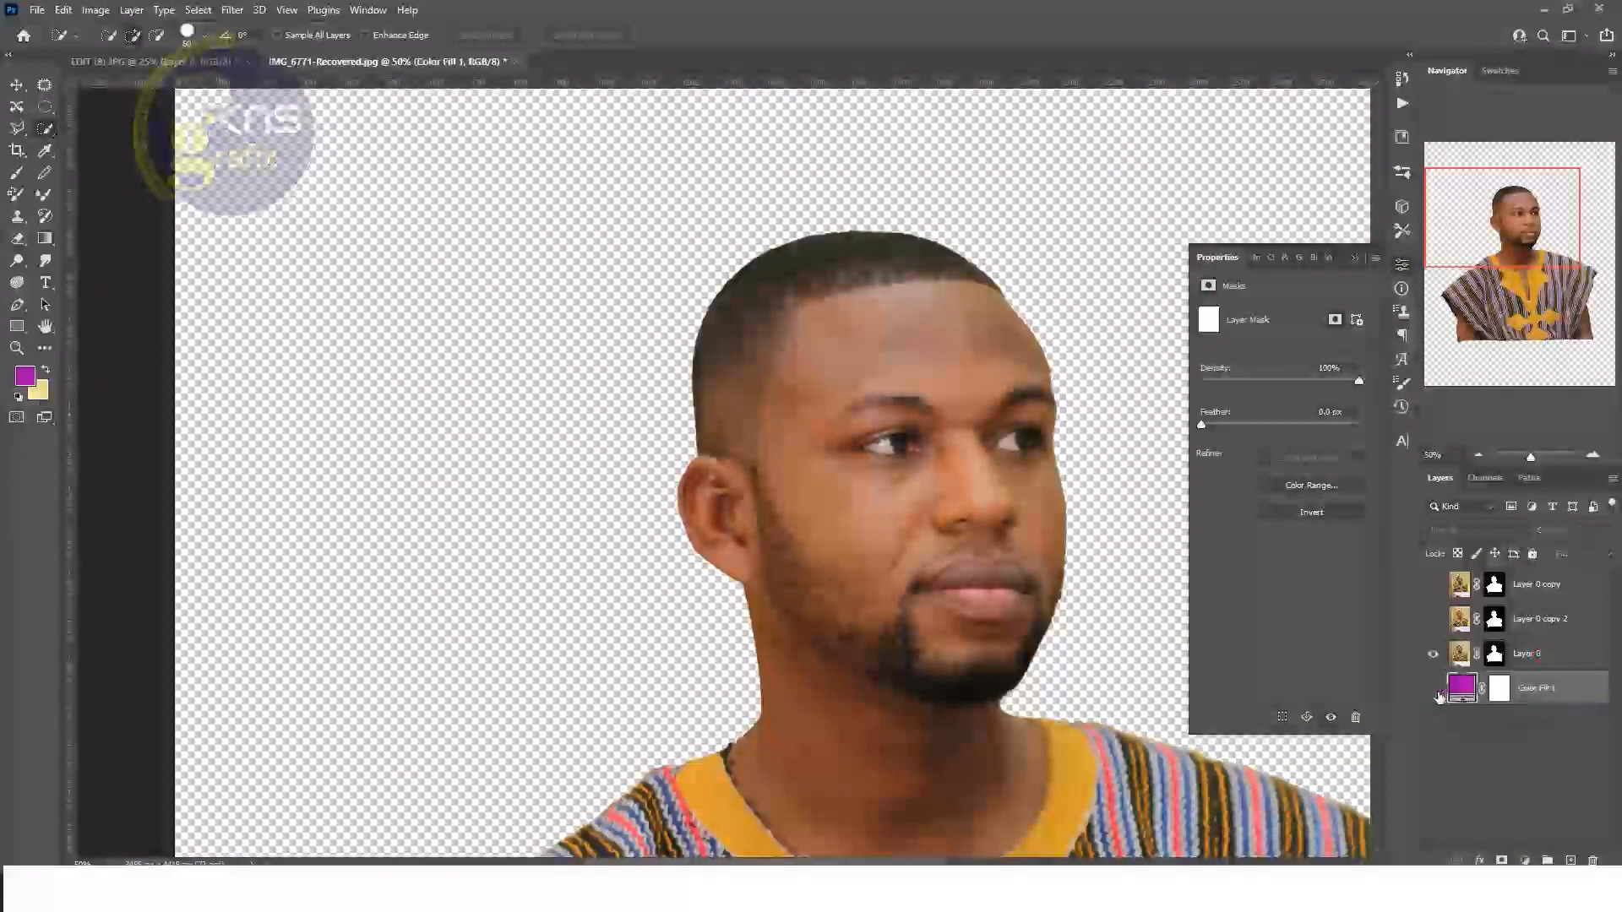
click(1433, 689)
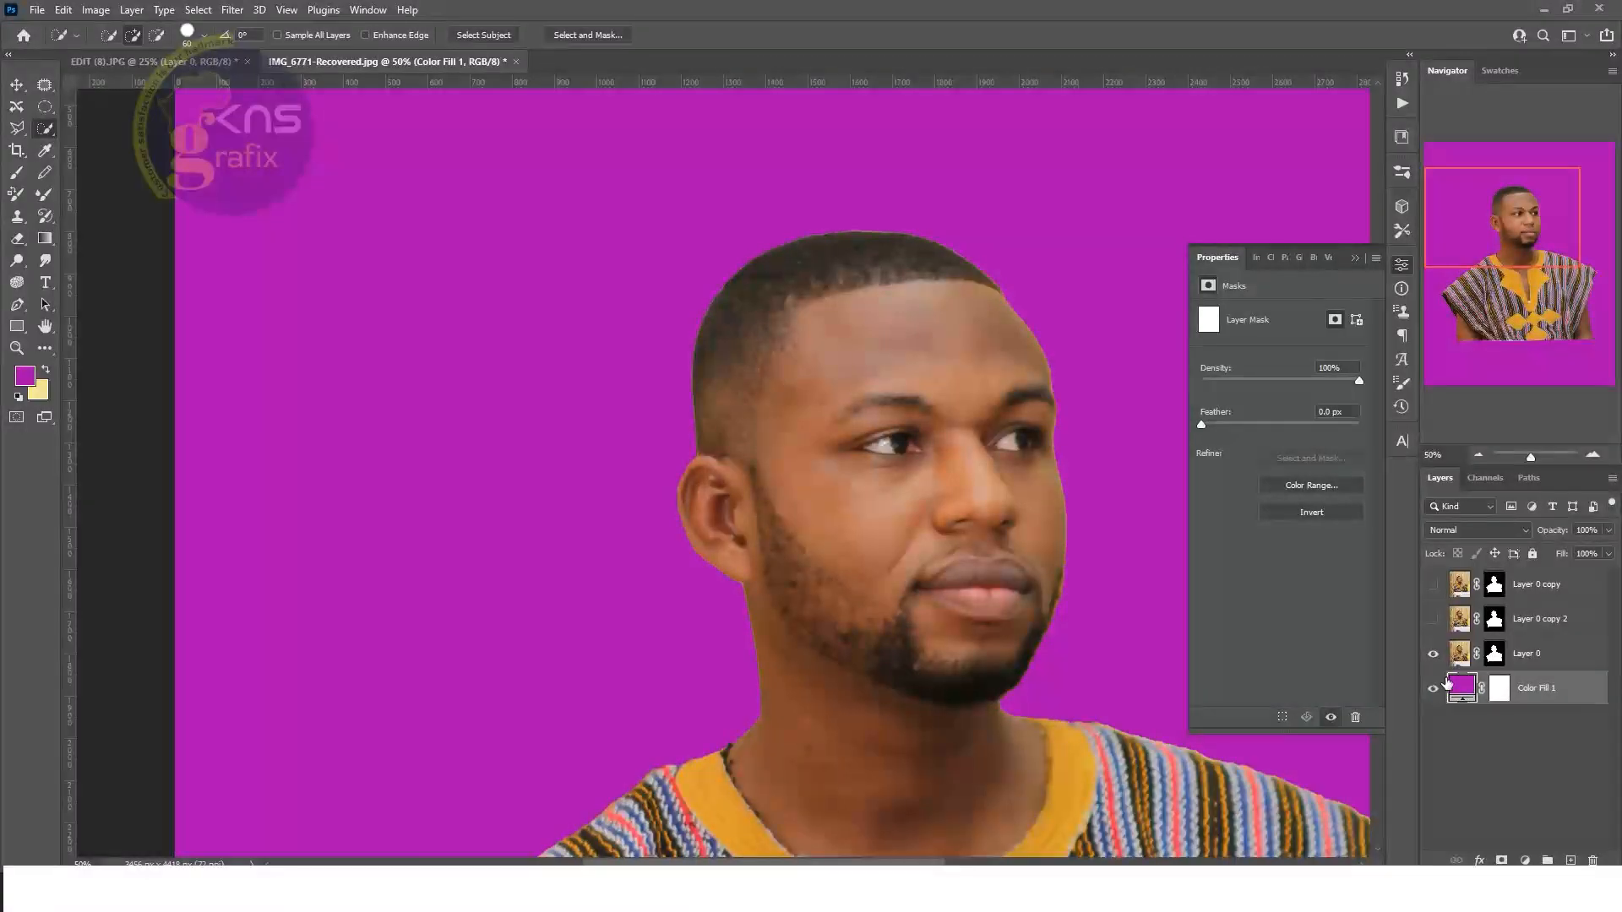
Compare the Layer 0, Layer 0 copy and Layer 0 copy 2 cutouts against the purple background by switching their visibility.
click(1433, 657)
click(1433, 654)
click(1433, 585)
click(1433, 619)
click(1434, 586)
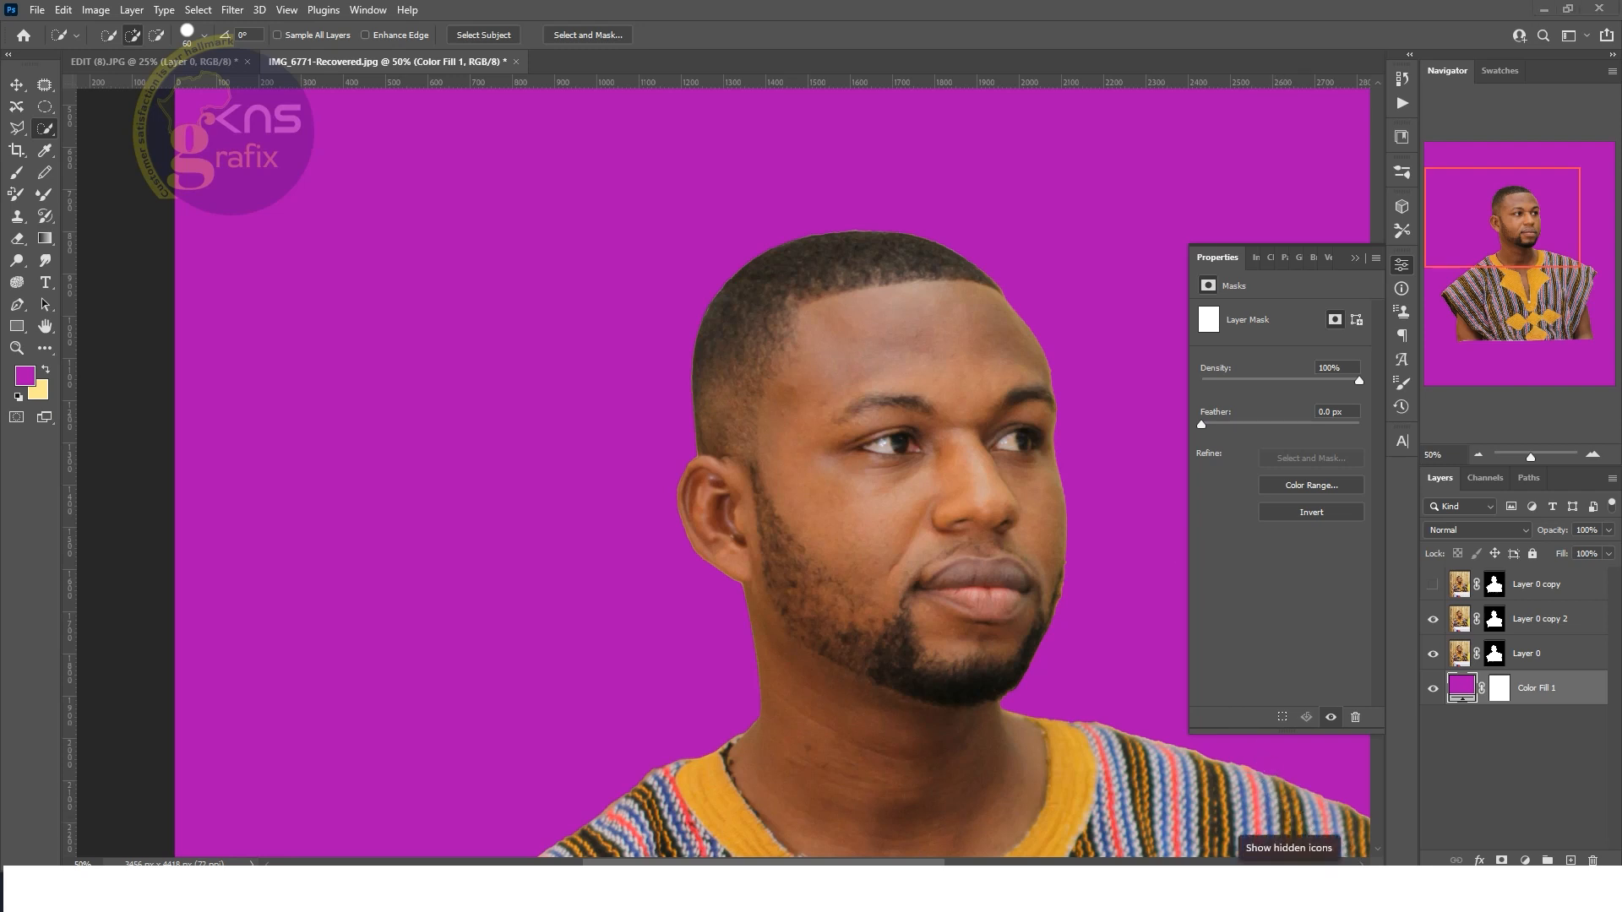
click(1301, 859)
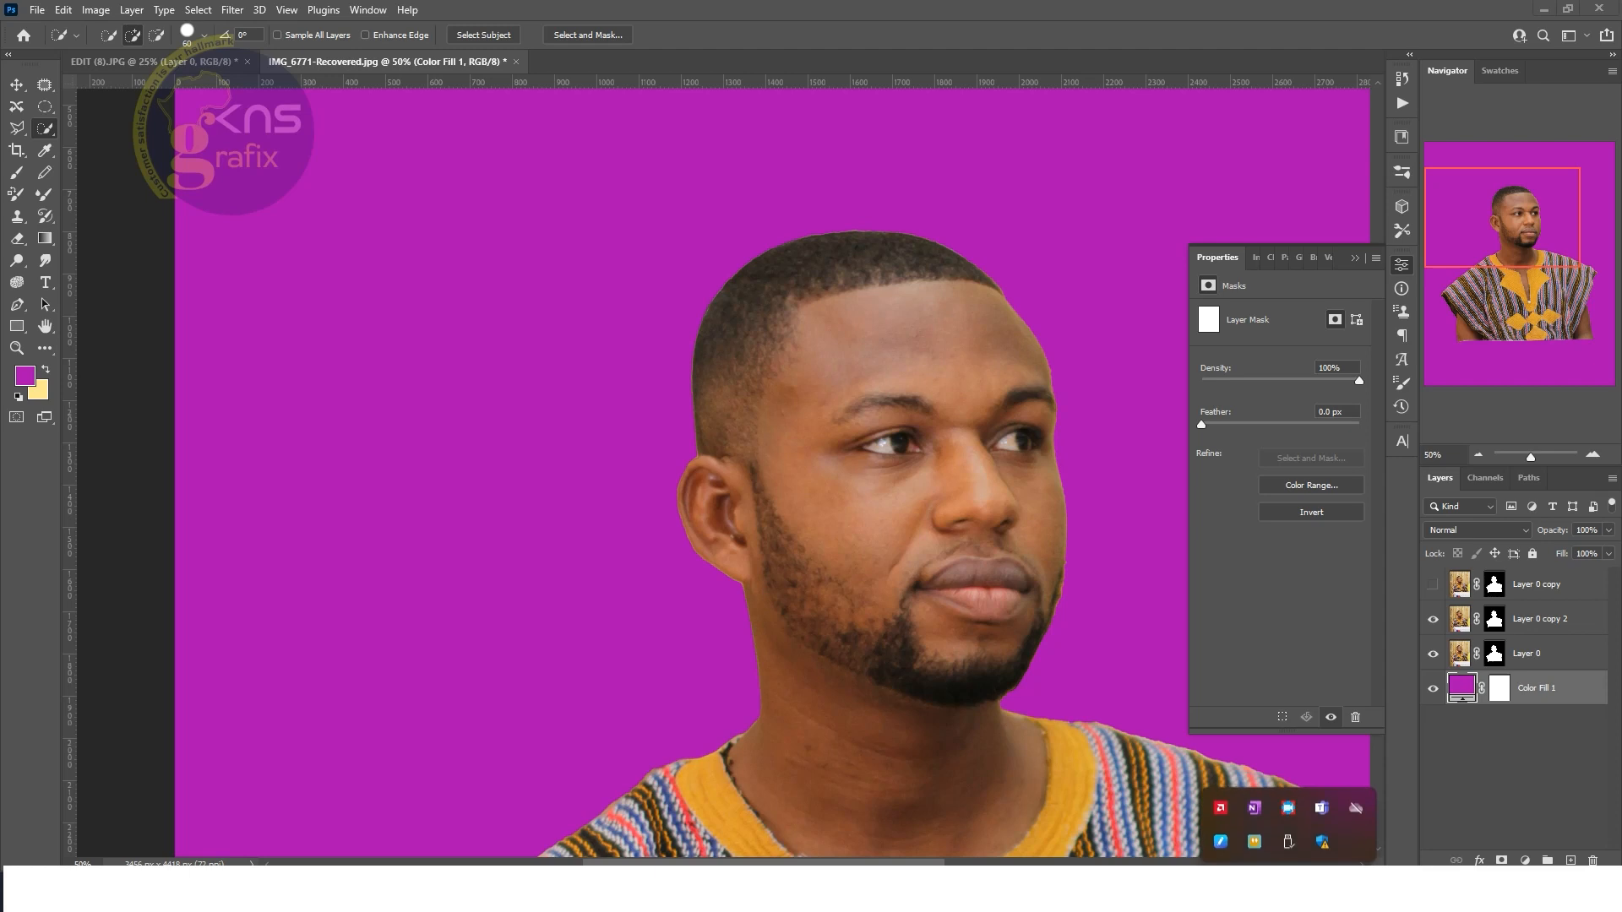
click(1287, 807)
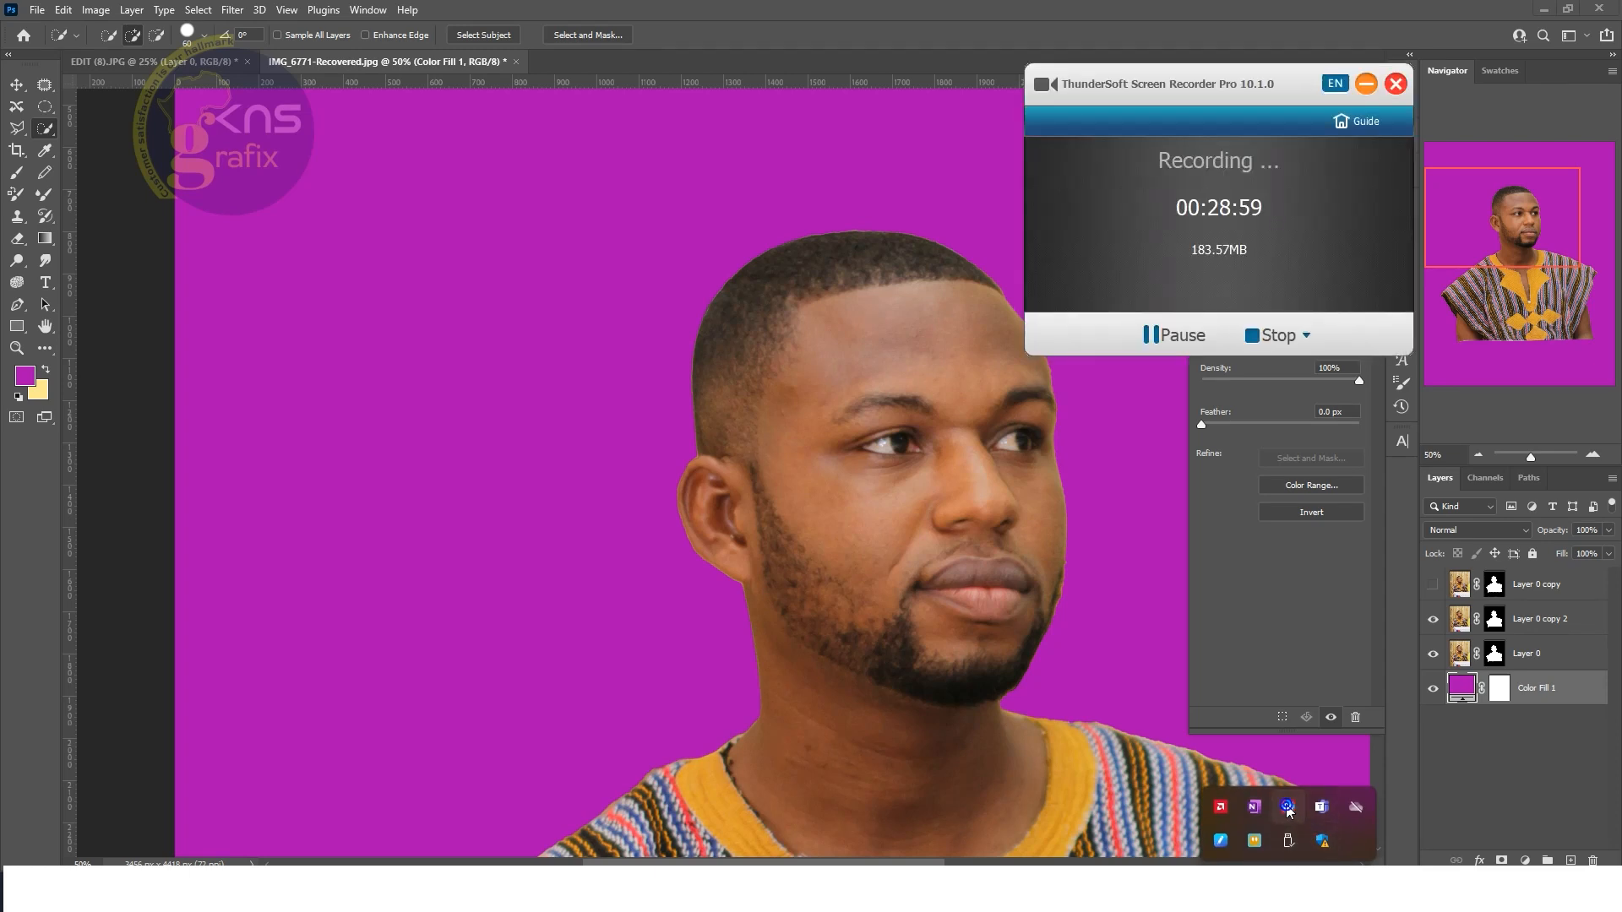